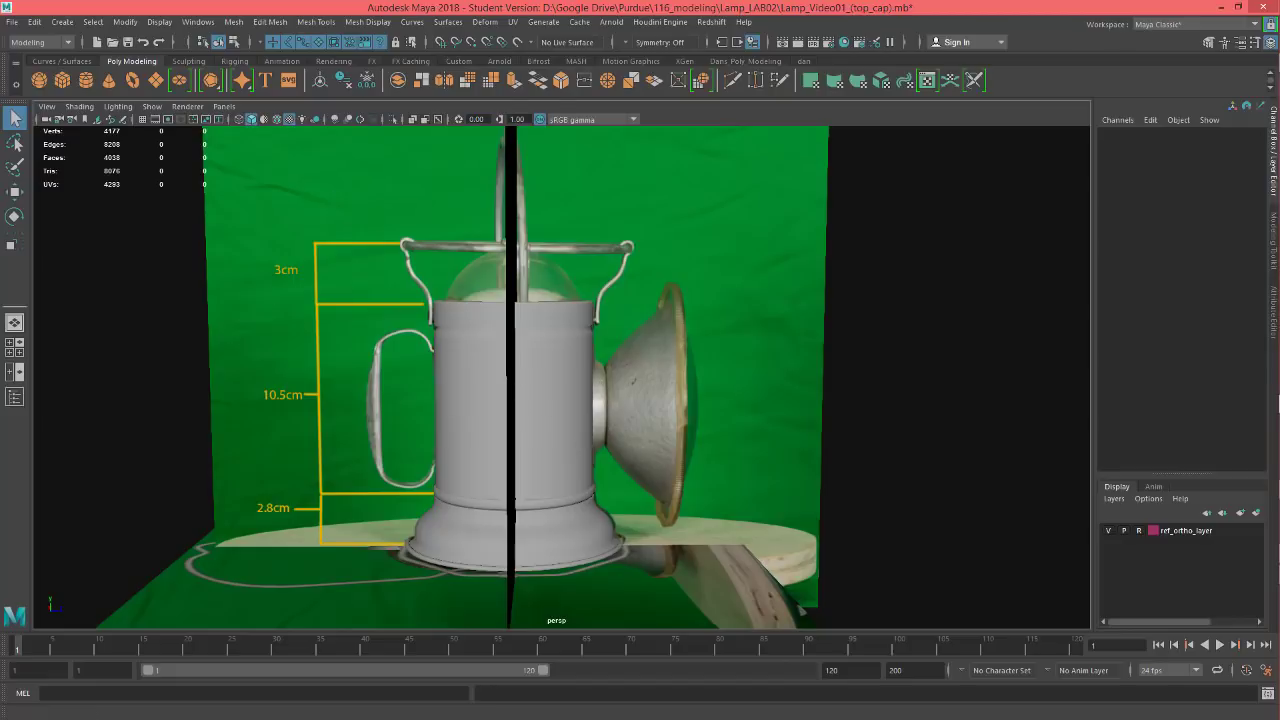
- Create a polygon cone at the origin and scale it uniformly to about 6.78
click(108, 80)
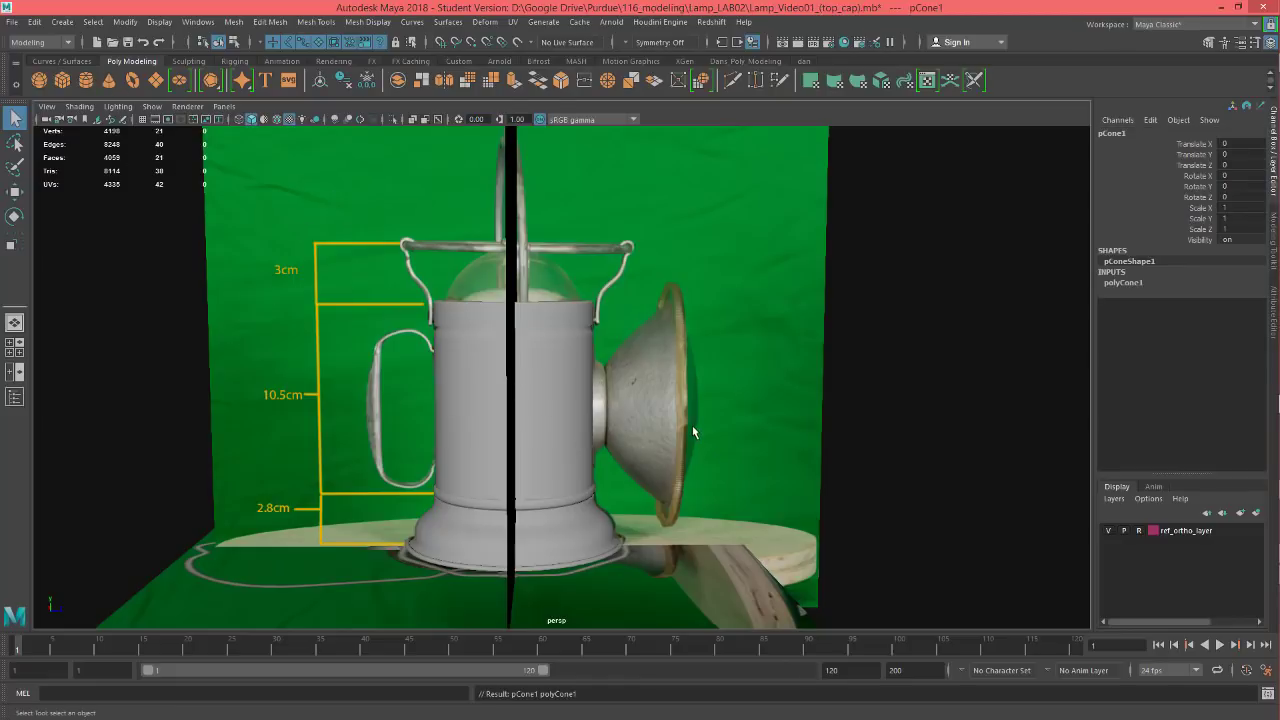
key(r)
drag(514, 423, 684, 354)
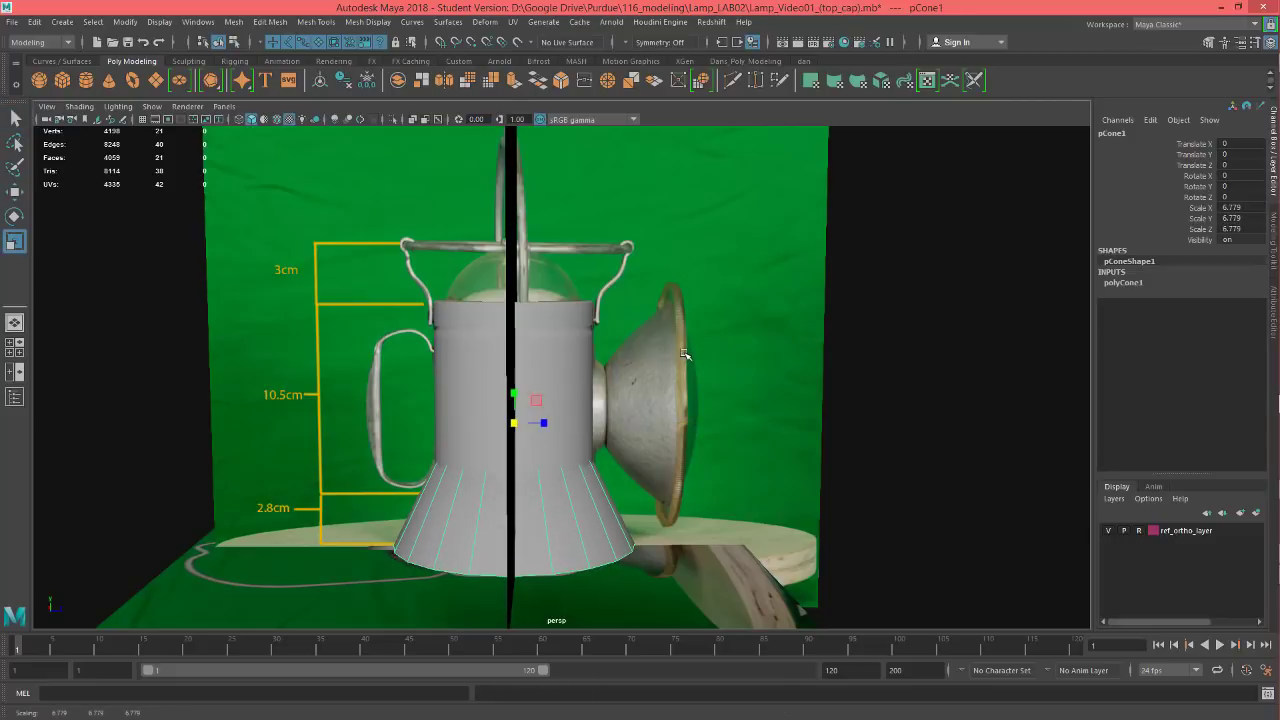
- Rotate the cone -90 degrees about X so its base faces the reflector, and switch to the left side view
key(e)
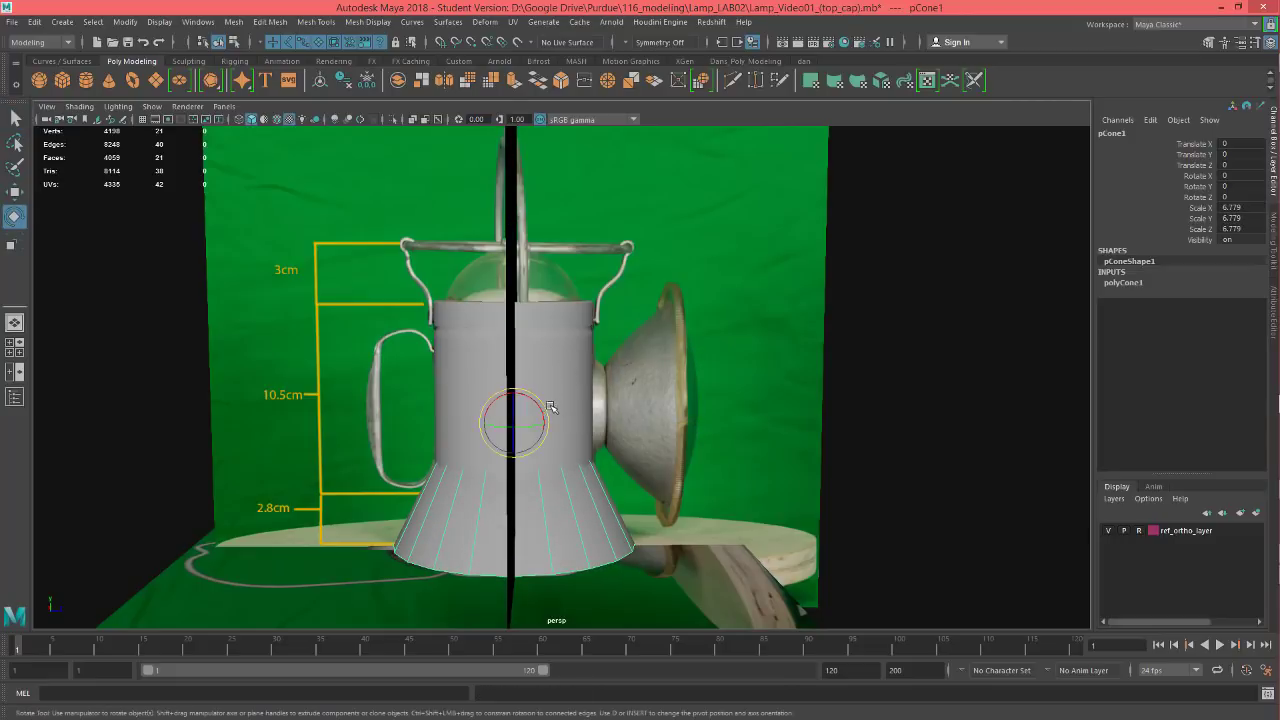
drag(538, 410, 423, 356)
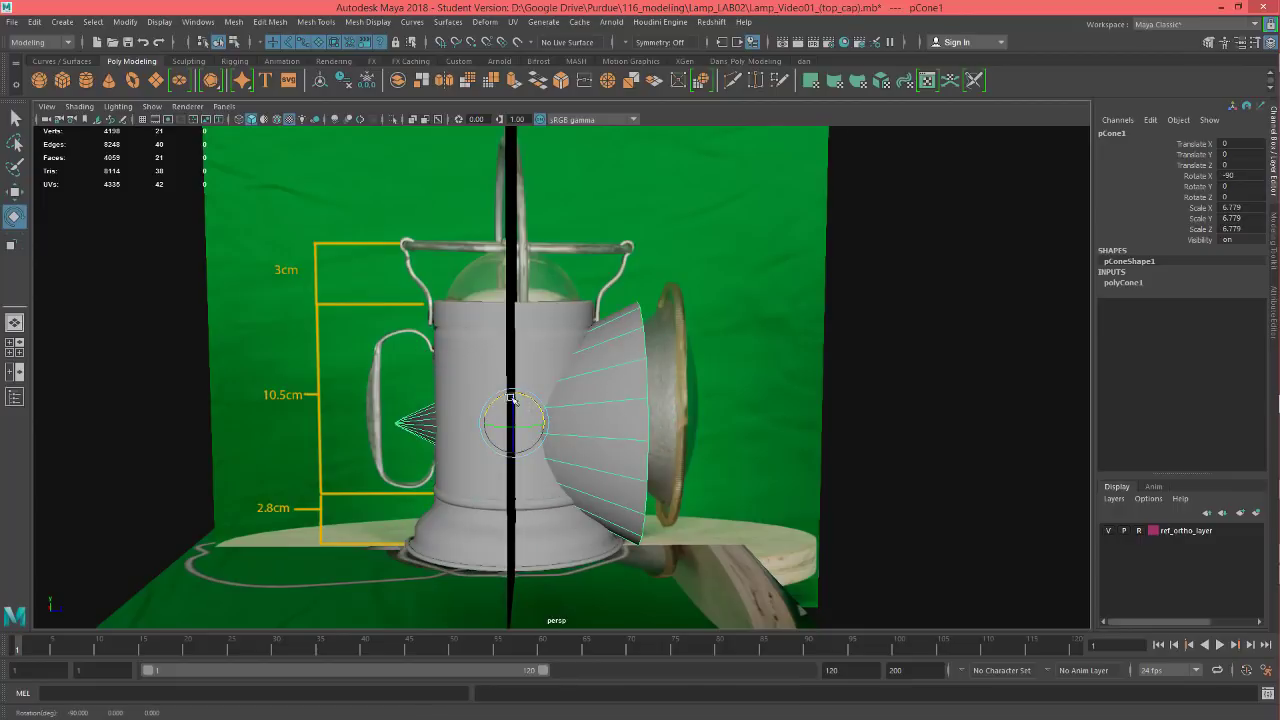
scroll(530, 396, up, 4)
key(space)
drag(618, 383, 549, 359)
scroll(549, 360, down, 4)
key(f)
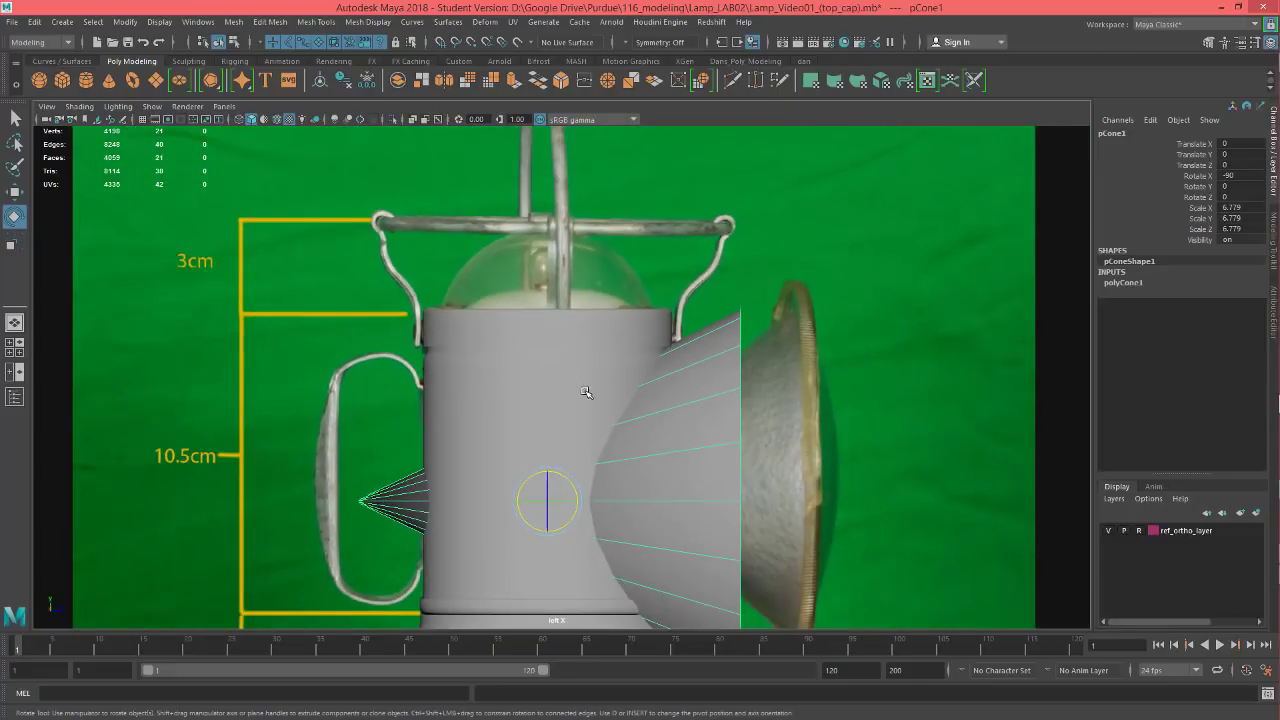
- Move the cone to about Y 1.0, Z 2.82 and scale it uniformly to 5.75 to match the reference reflector
key(w)
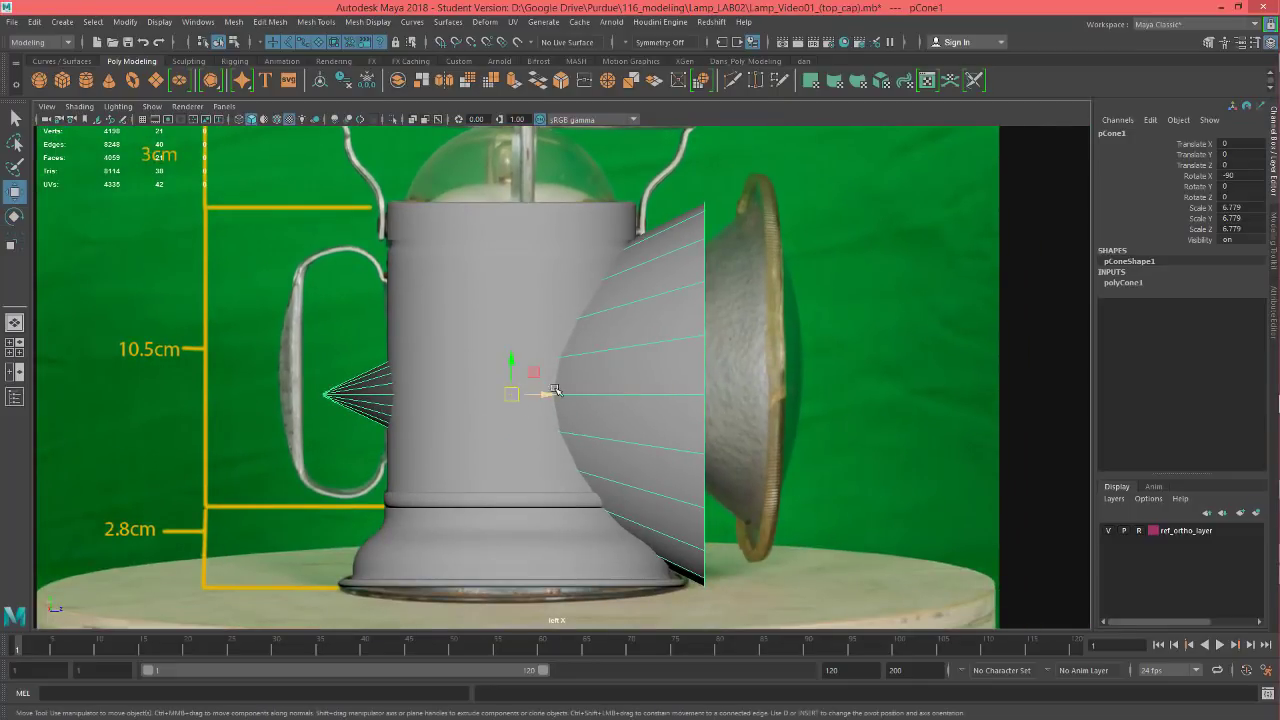
drag(548, 394, 491, 411)
scroll(557, 358, up, 2)
key(r)
key(w)
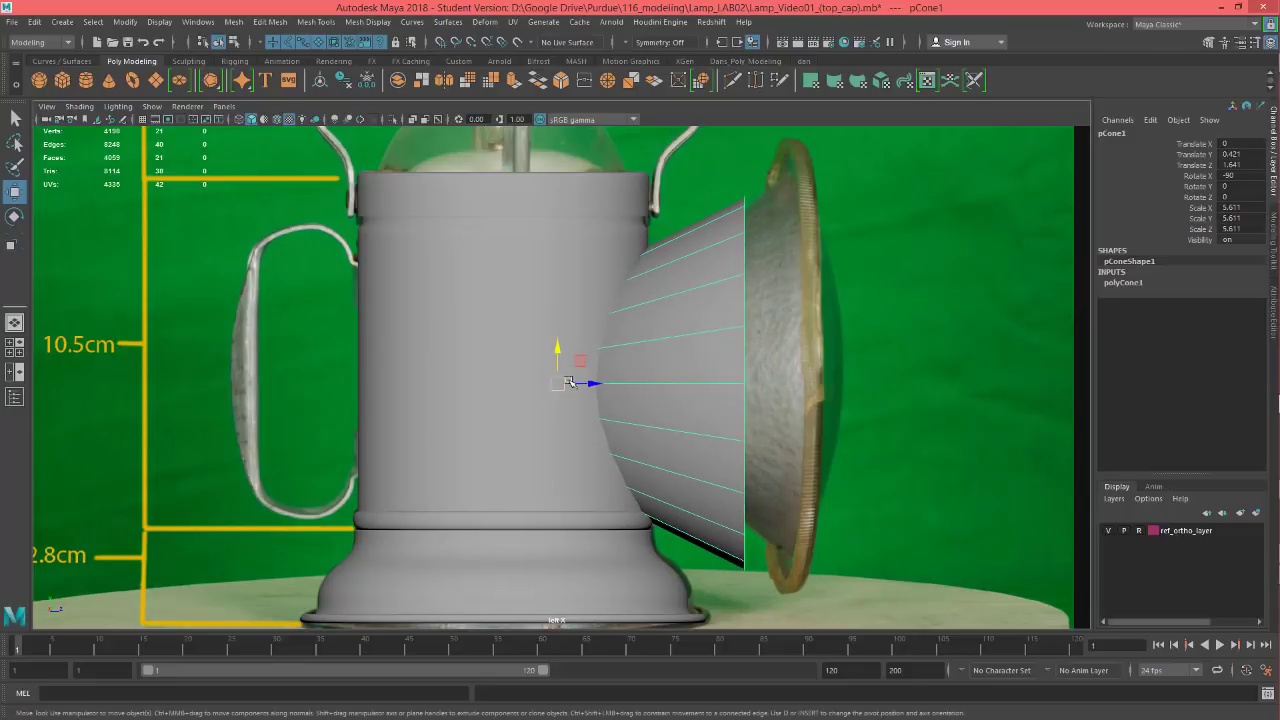
drag(568, 382, 614, 343)
key(r)
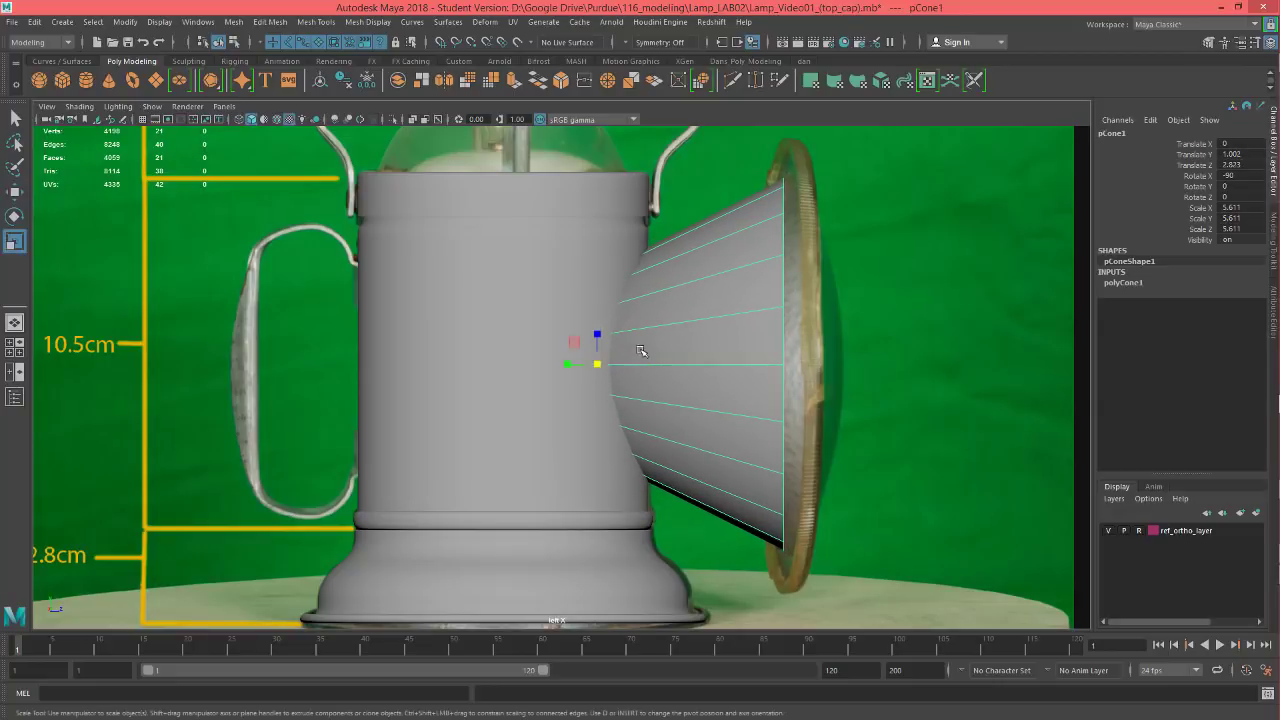
drag(598, 366, 609, 365)
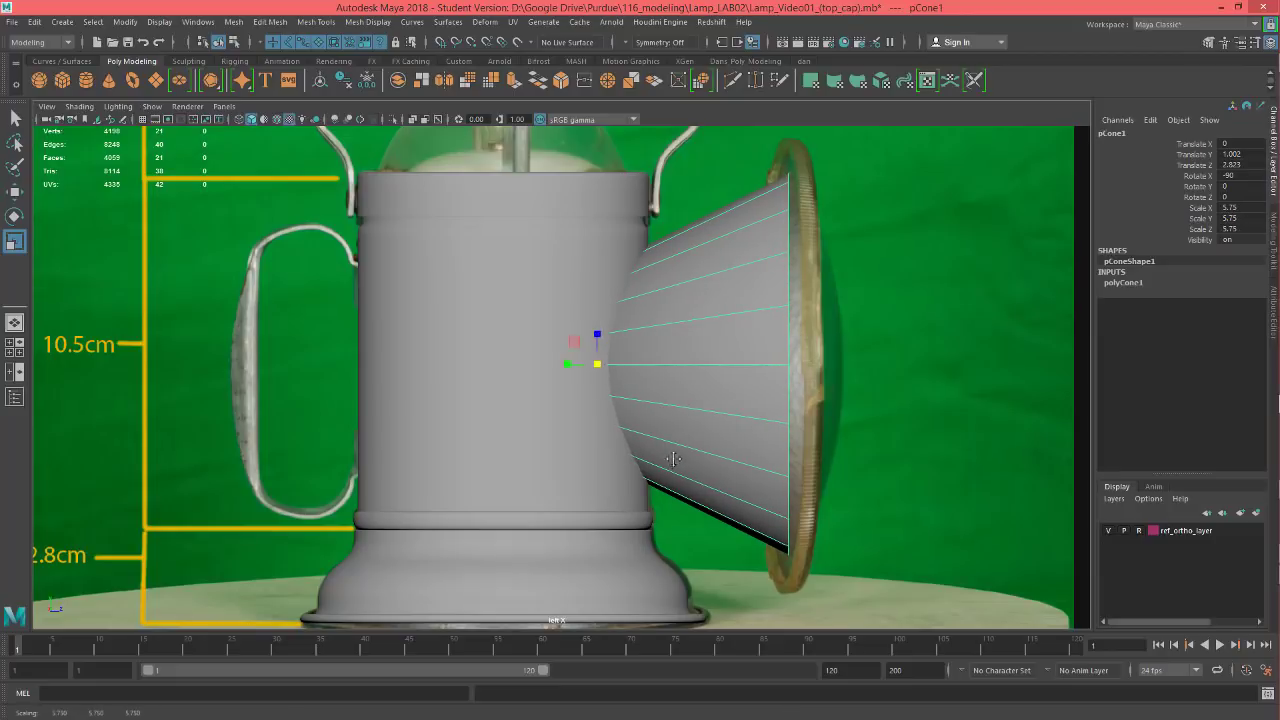
- Compare the cone's edges with the reference rim and lower the cone to about Y 0.95 to center it
alt+middle_drag(672, 463, 607, 474)
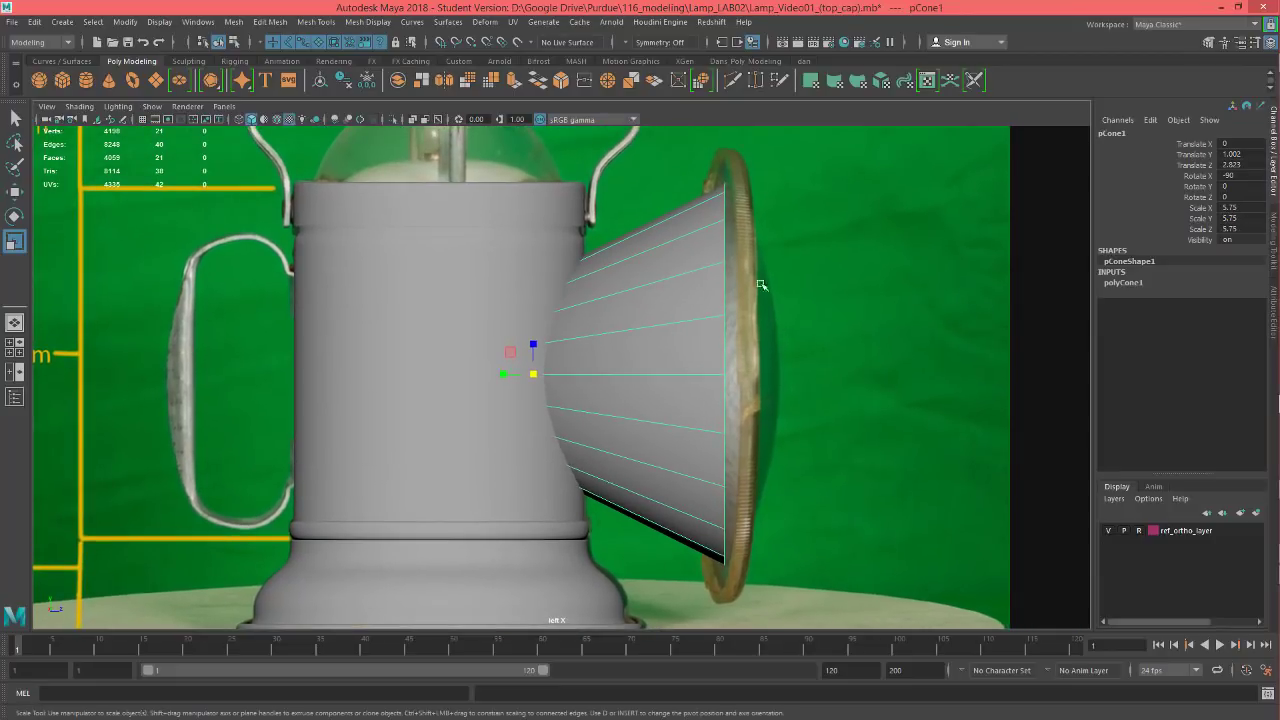
scroll(762, 480, up, 10)
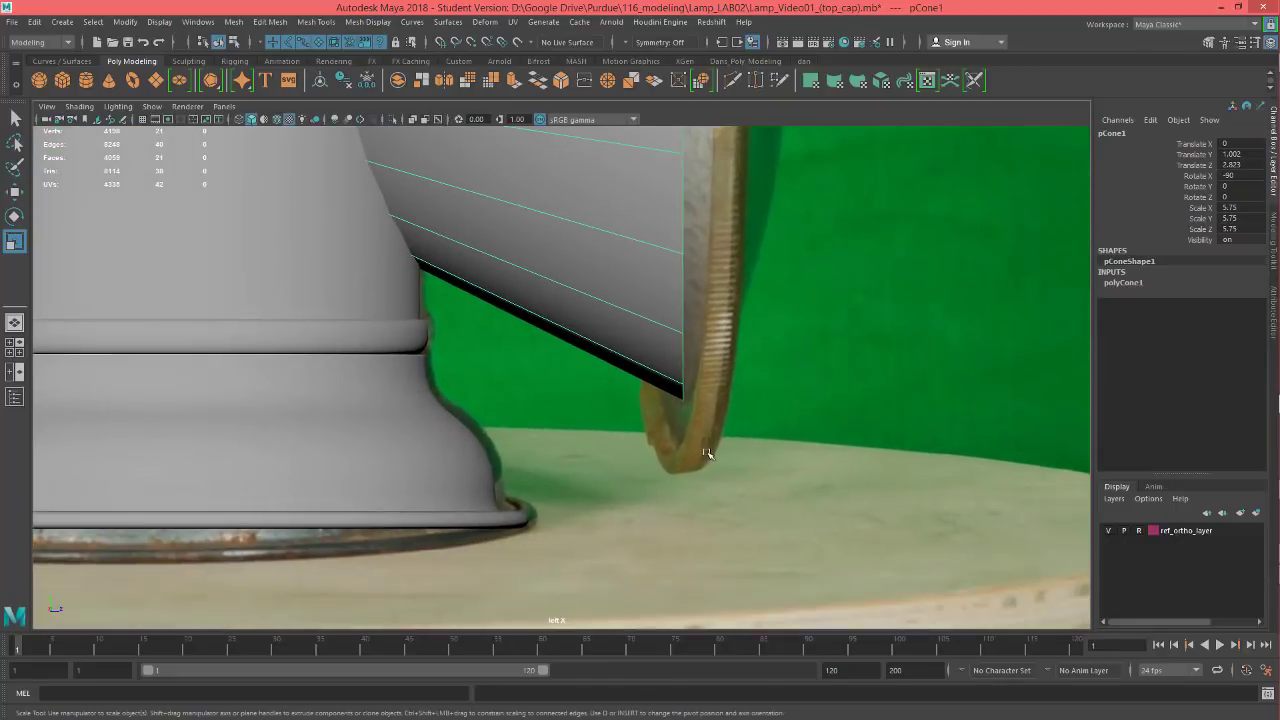
scroll(706, 454, up, 3)
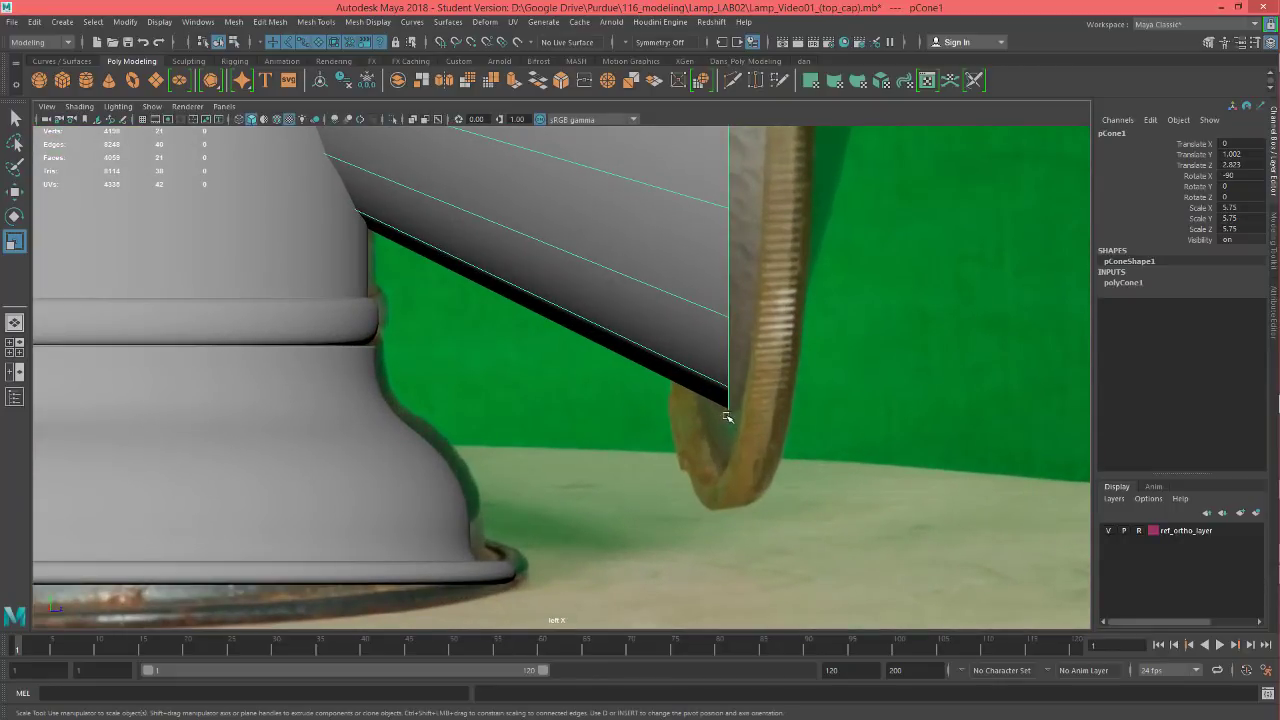
scroll(746, 353, down, 7)
alt+middle_drag(669, 220, 709, 397)
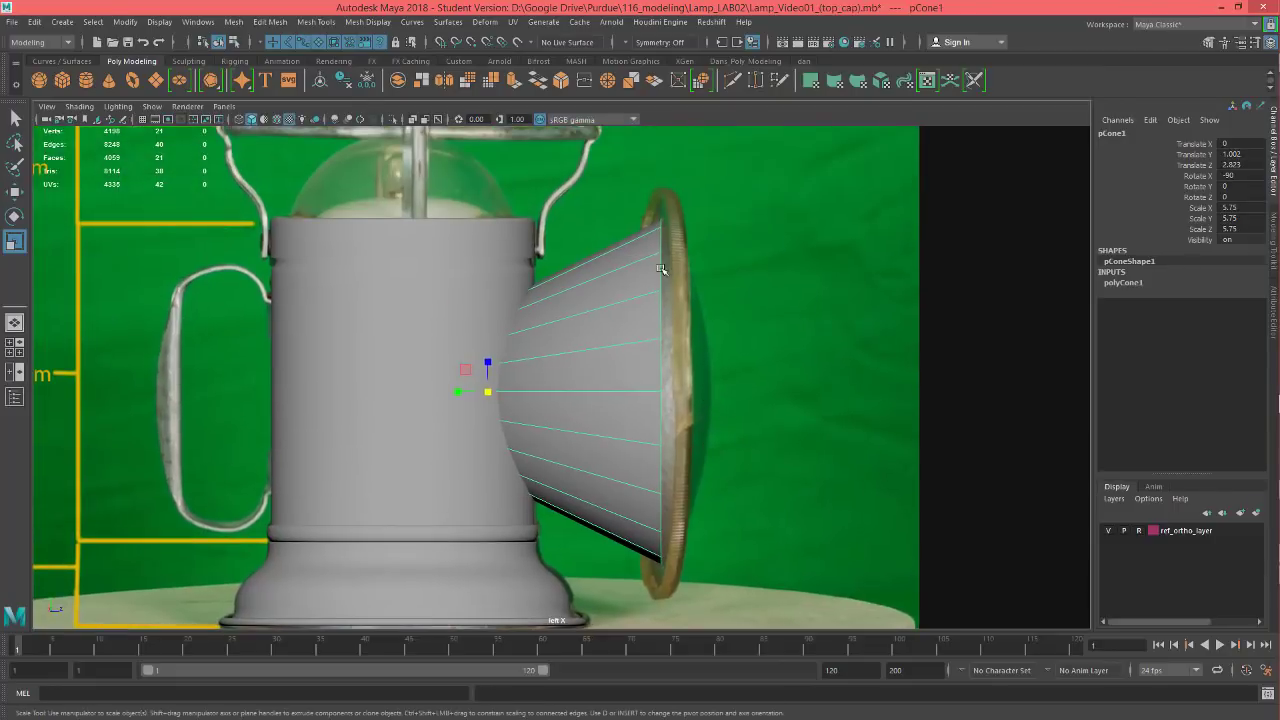
scroll(667, 264, up, 2)
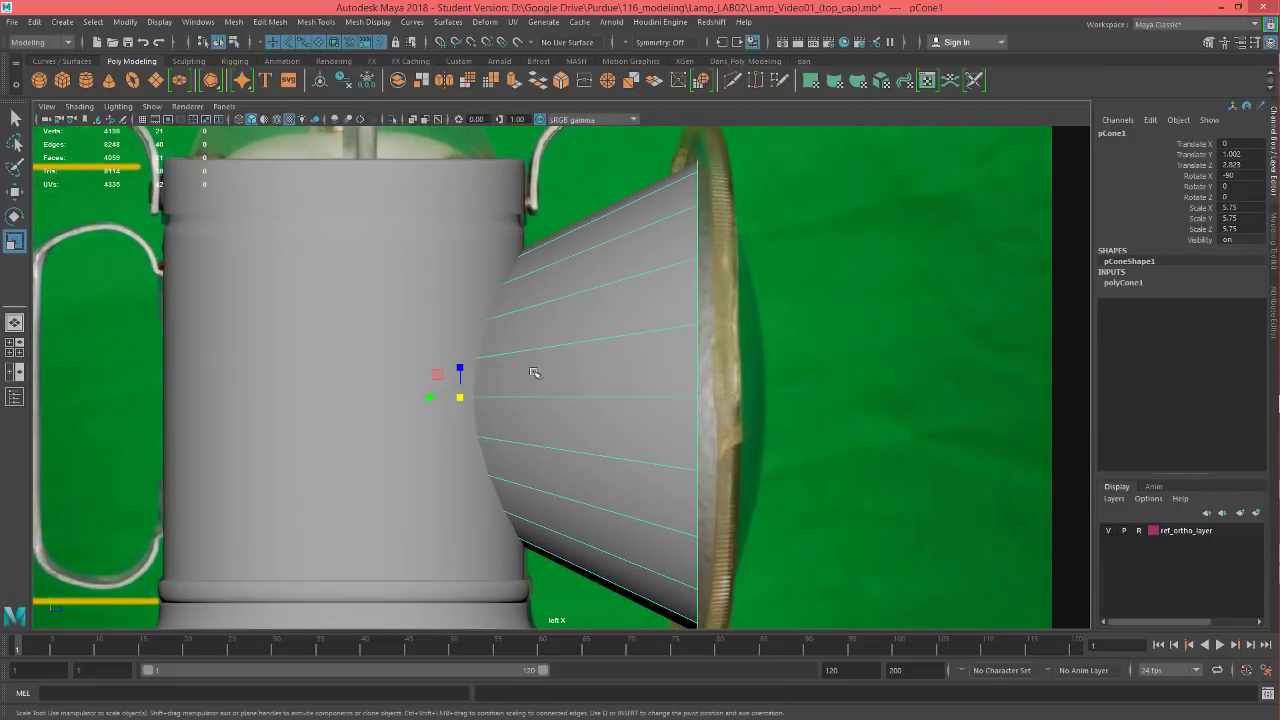
alt+middle_drag(590, 458, 584, 402)
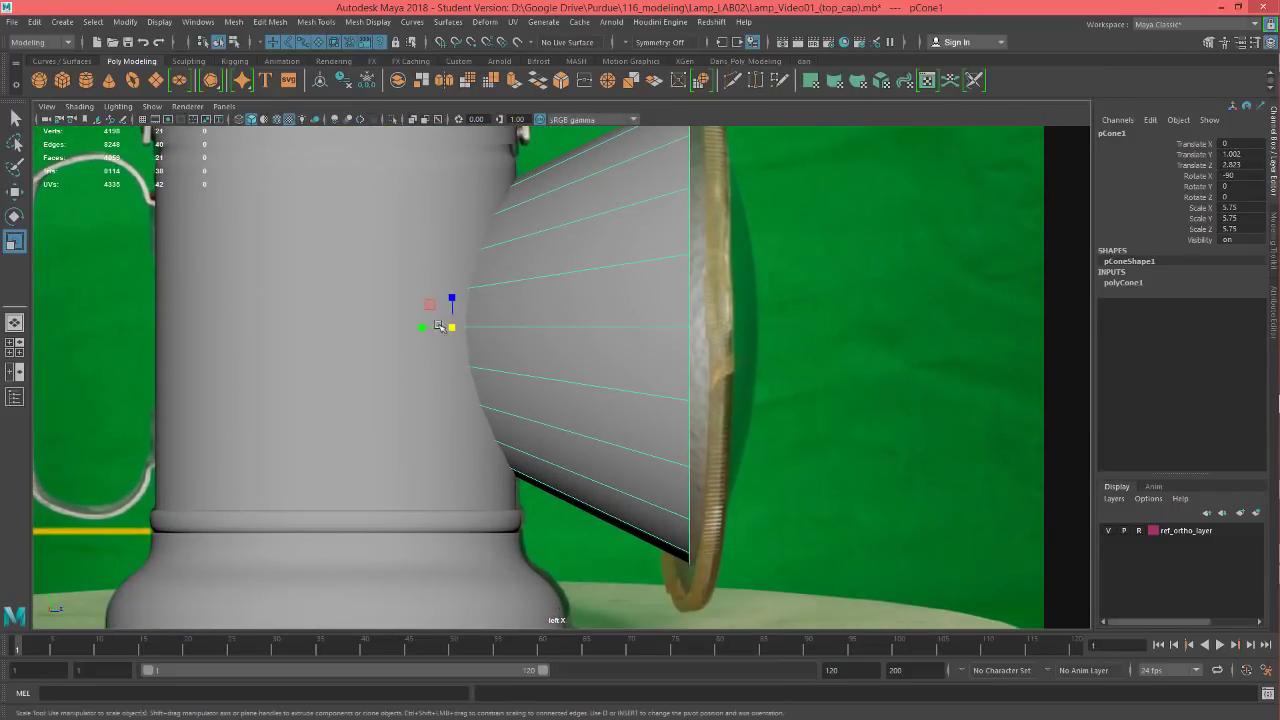
key(w)
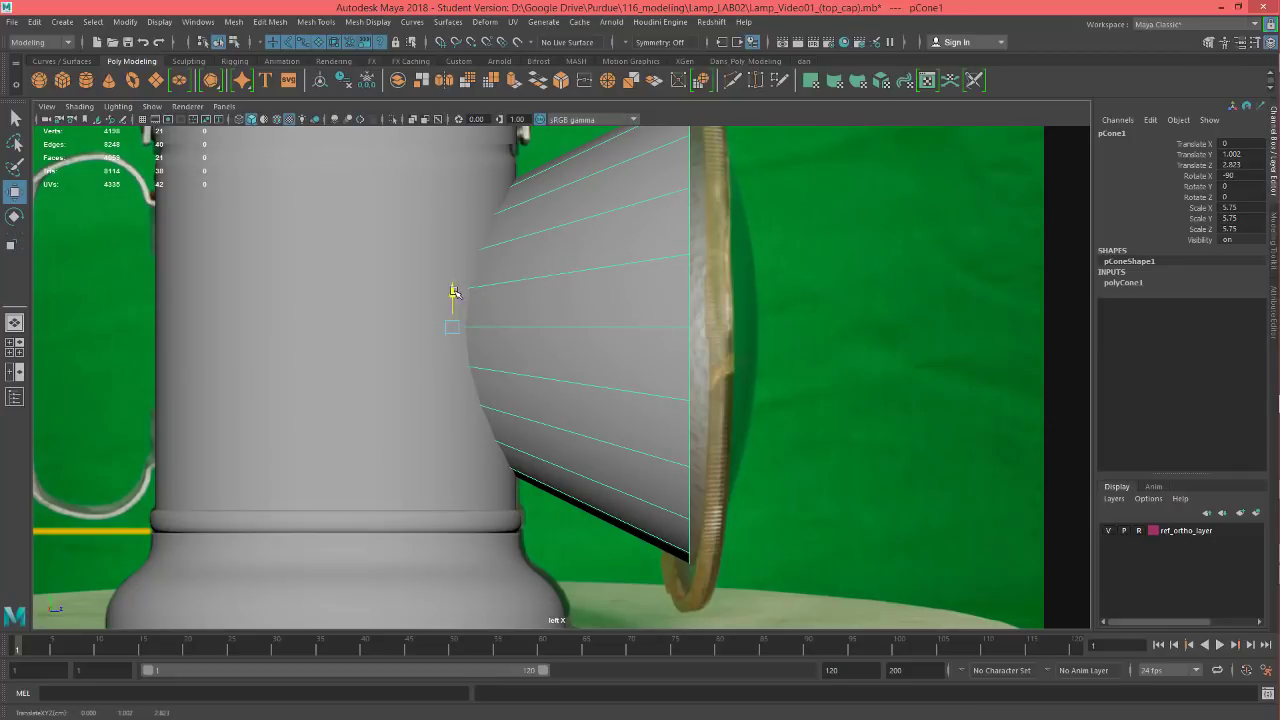
drag(453, 292, 451, 297)
alt+middle_drag(727, 259, 708, 342)
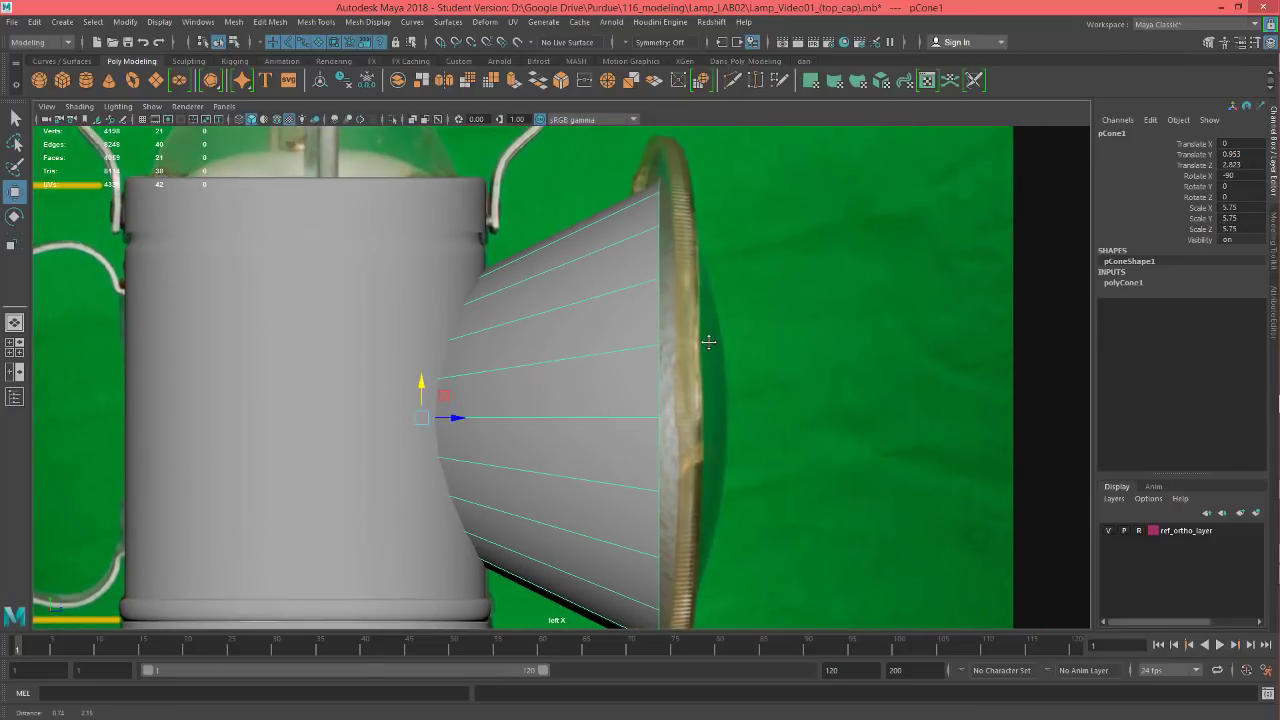
alt+middle_drag(604, 414, 646, 329)
alt+right_drag(644, 329, 618, 352)
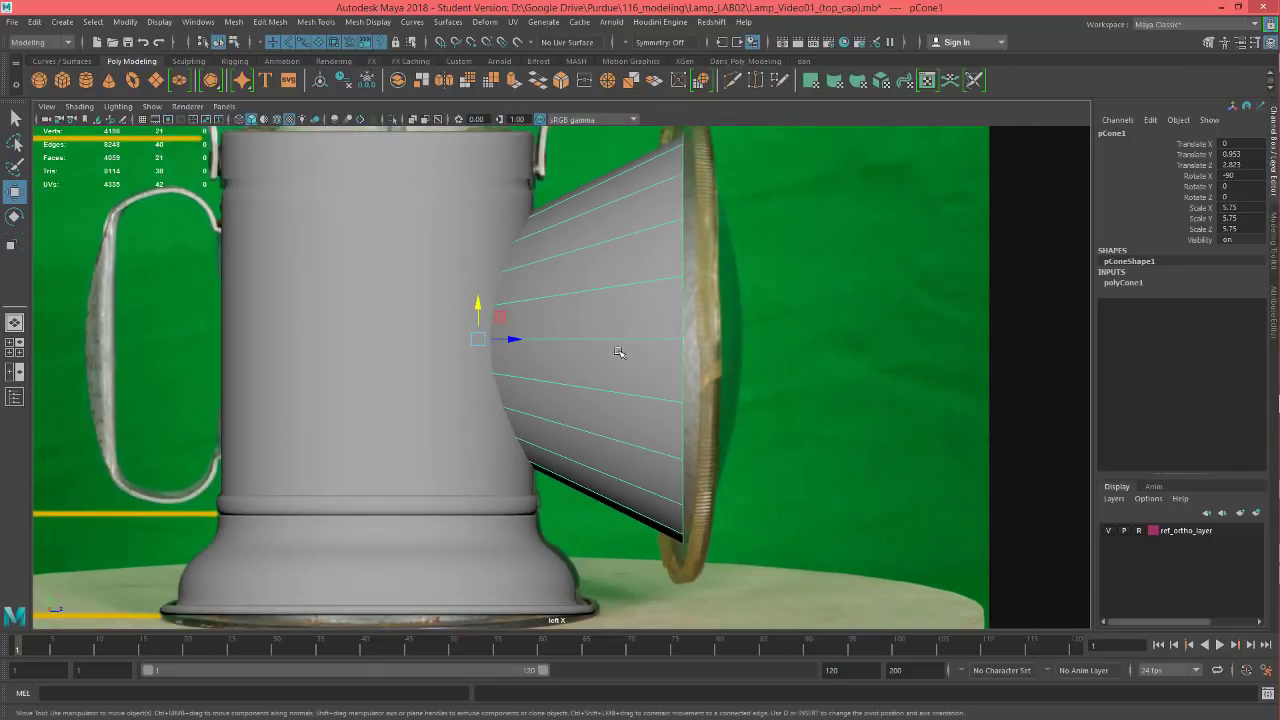
alt+middle_drag(494, 397, 638, 422)
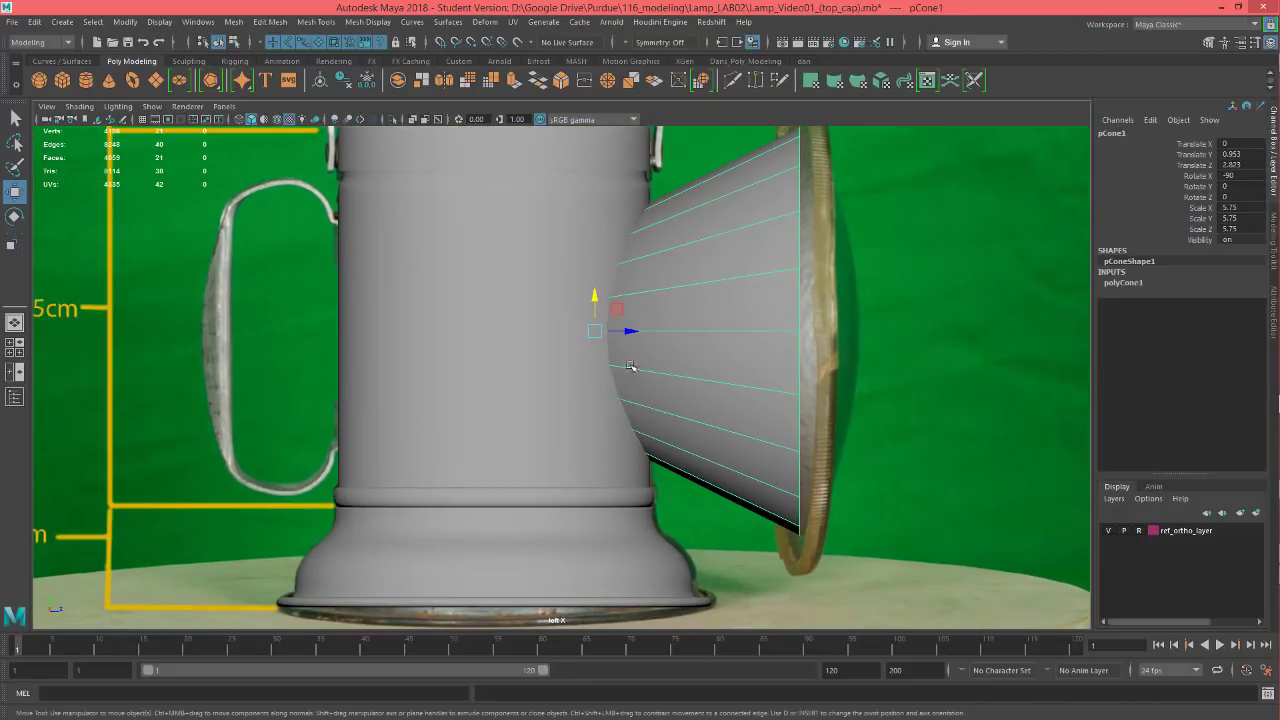
- Turn on X-Ray shading in the side view so the reference photo shows through the models
click(151, 106)
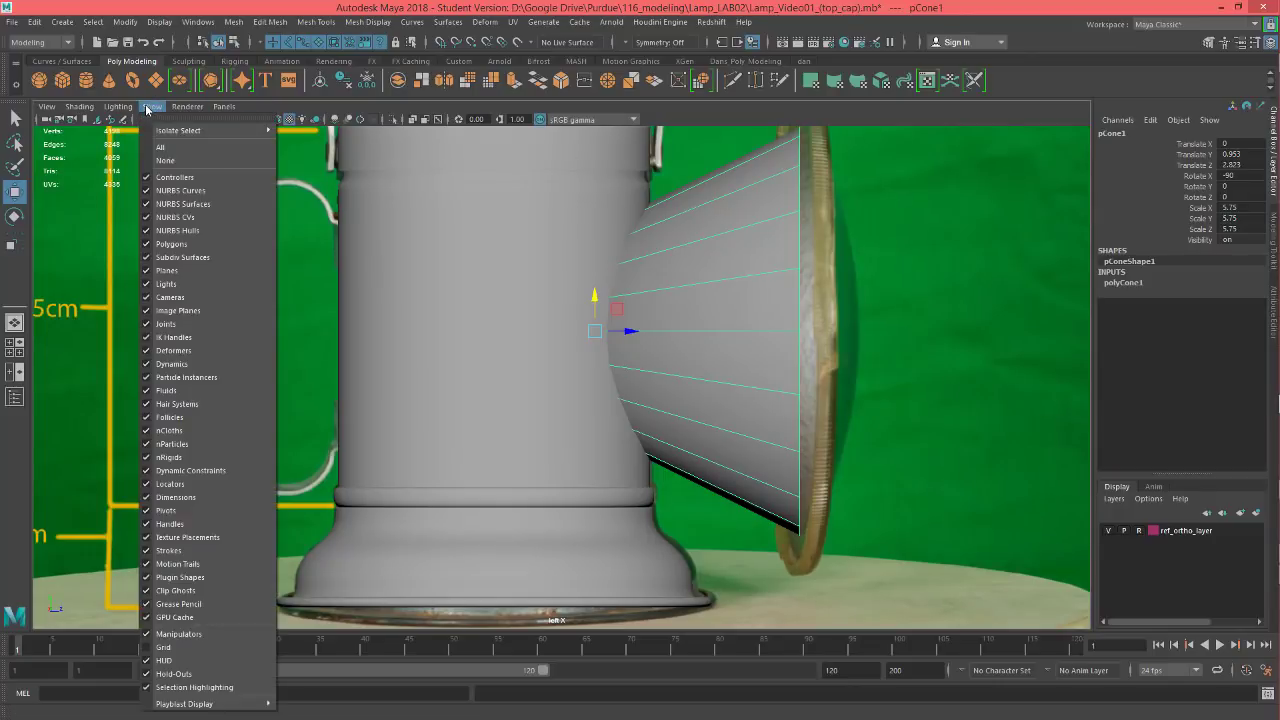
mouse_move(79, 106)
click(70, 241)
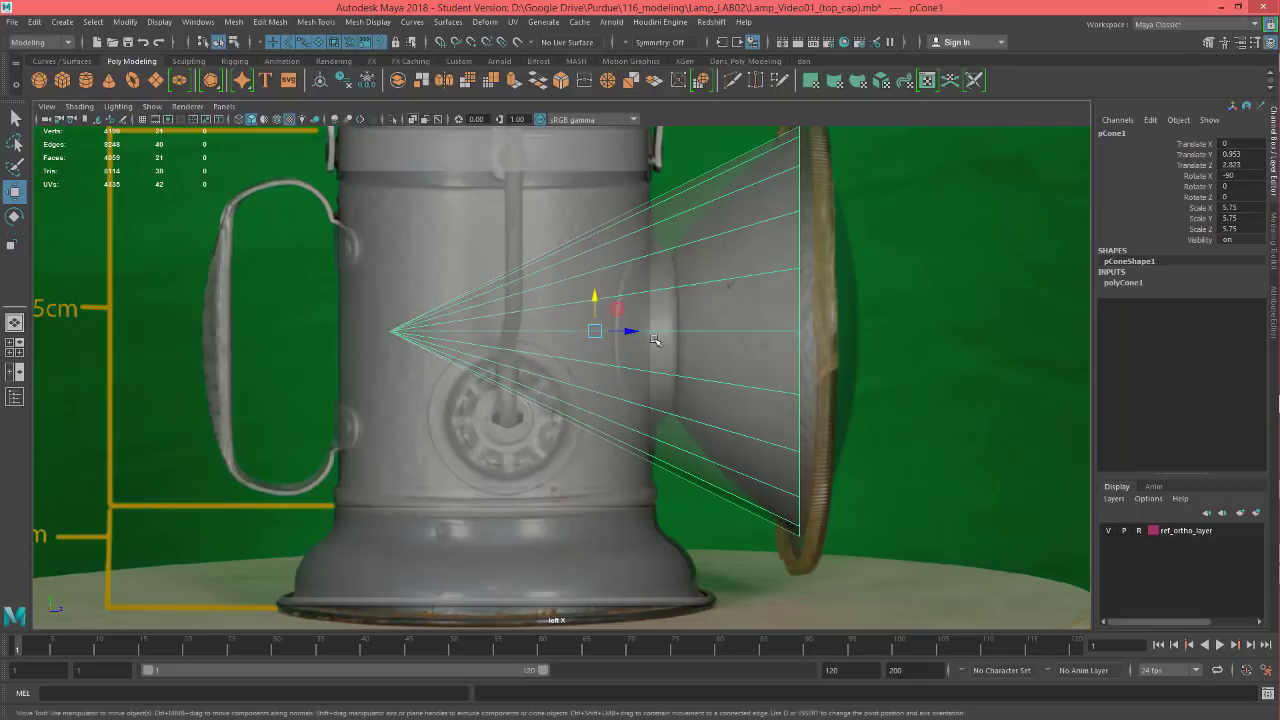
alt+middle_drag(765, 448, 726, 486)
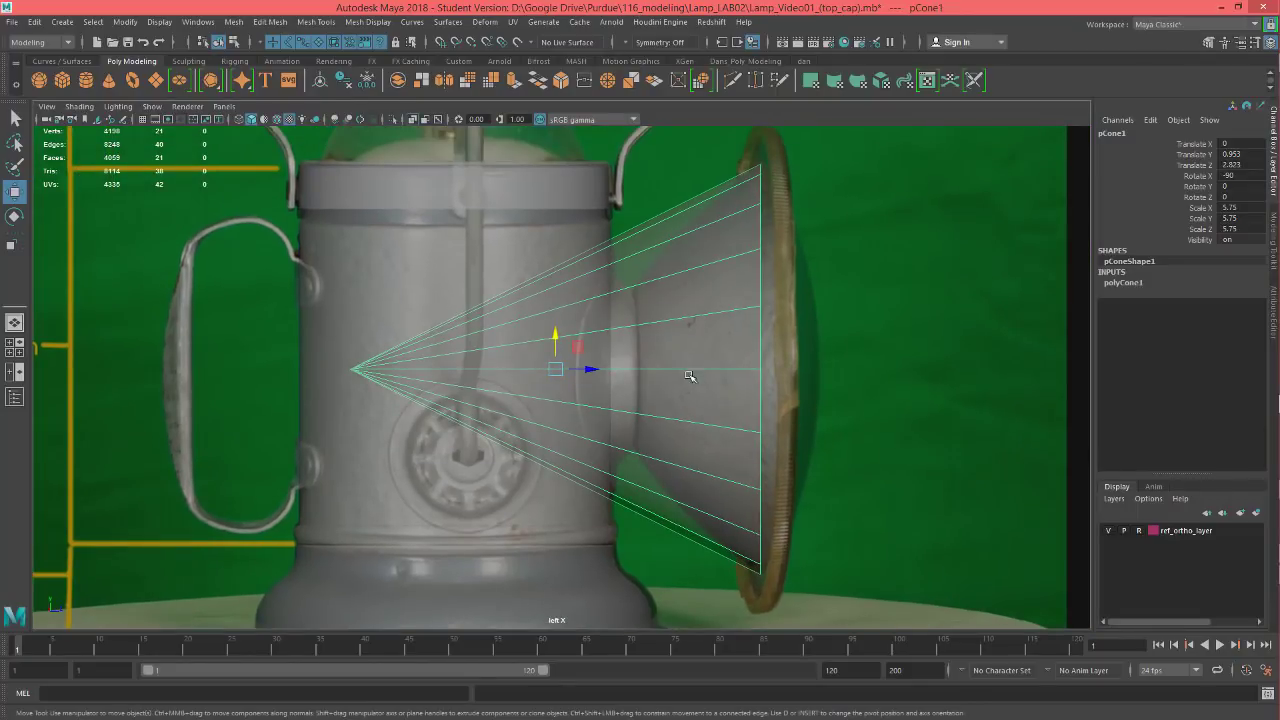
alt+middle_drag(716, 406, 731, 426)
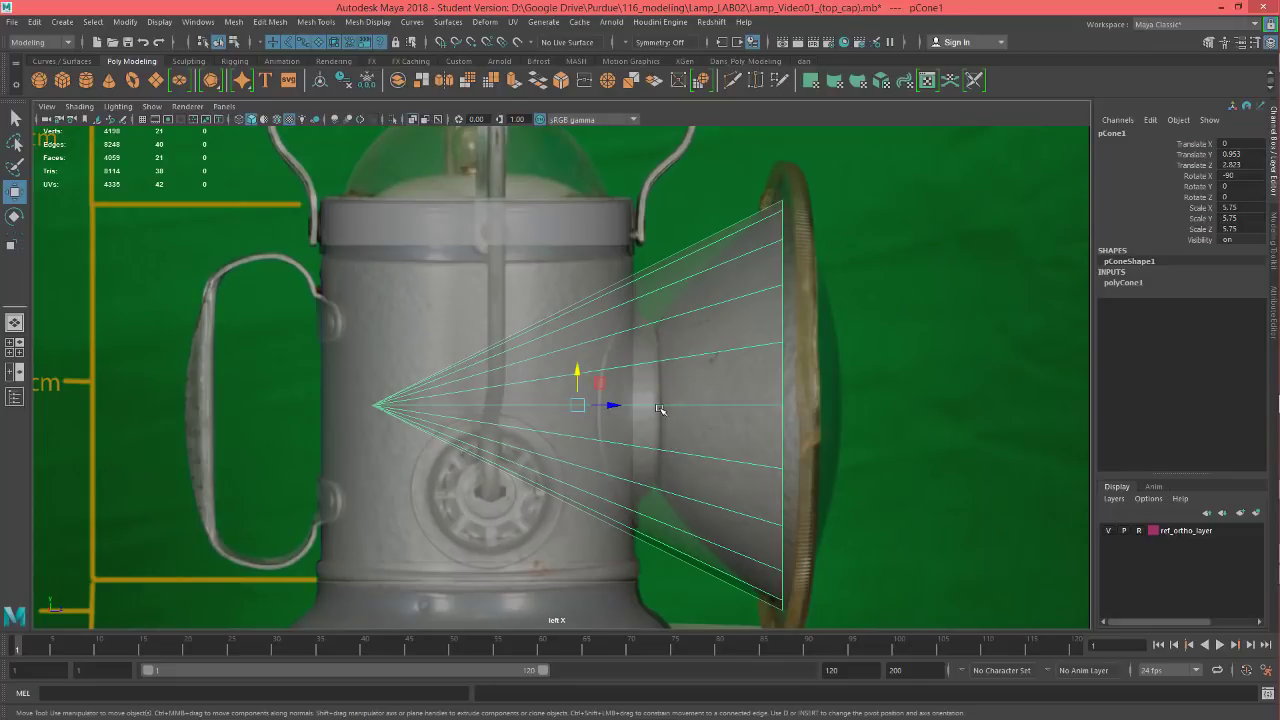
- Slice straight down through the cone with Multi-Cut where the reflector meets its neck in the reference
click(731, 80)
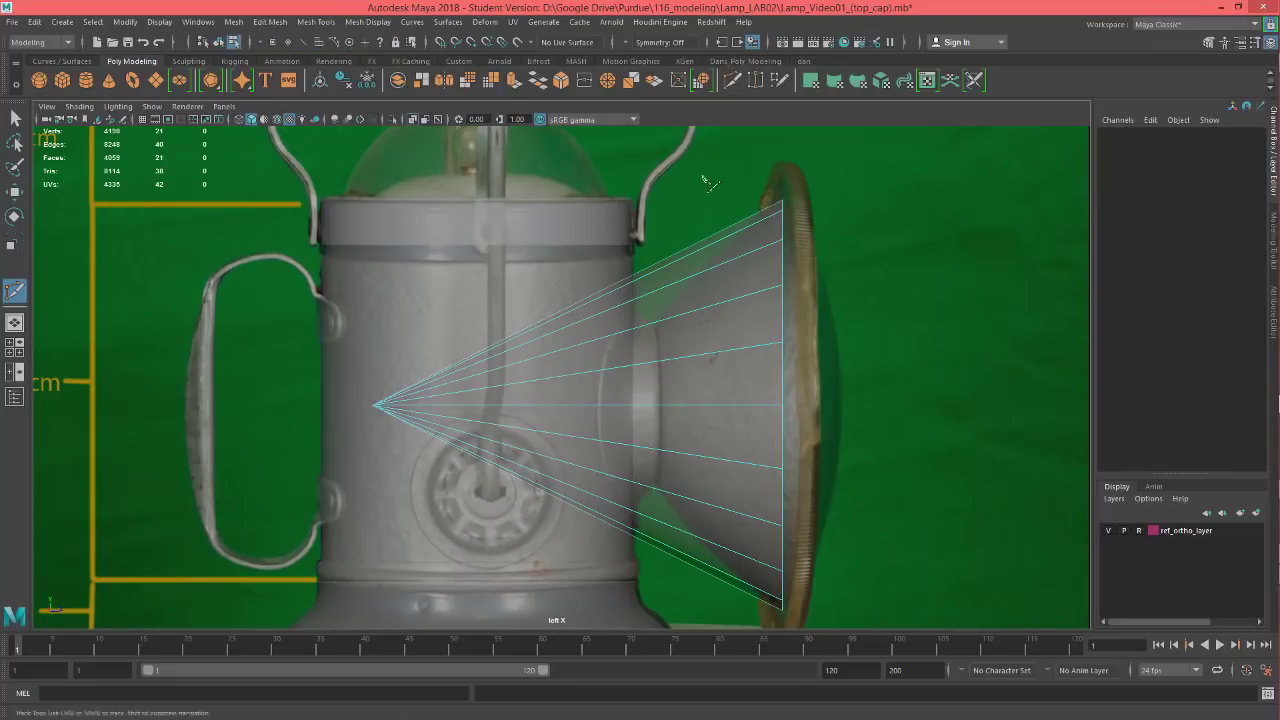
alt+middle_drag(684, 206, 703, 172)
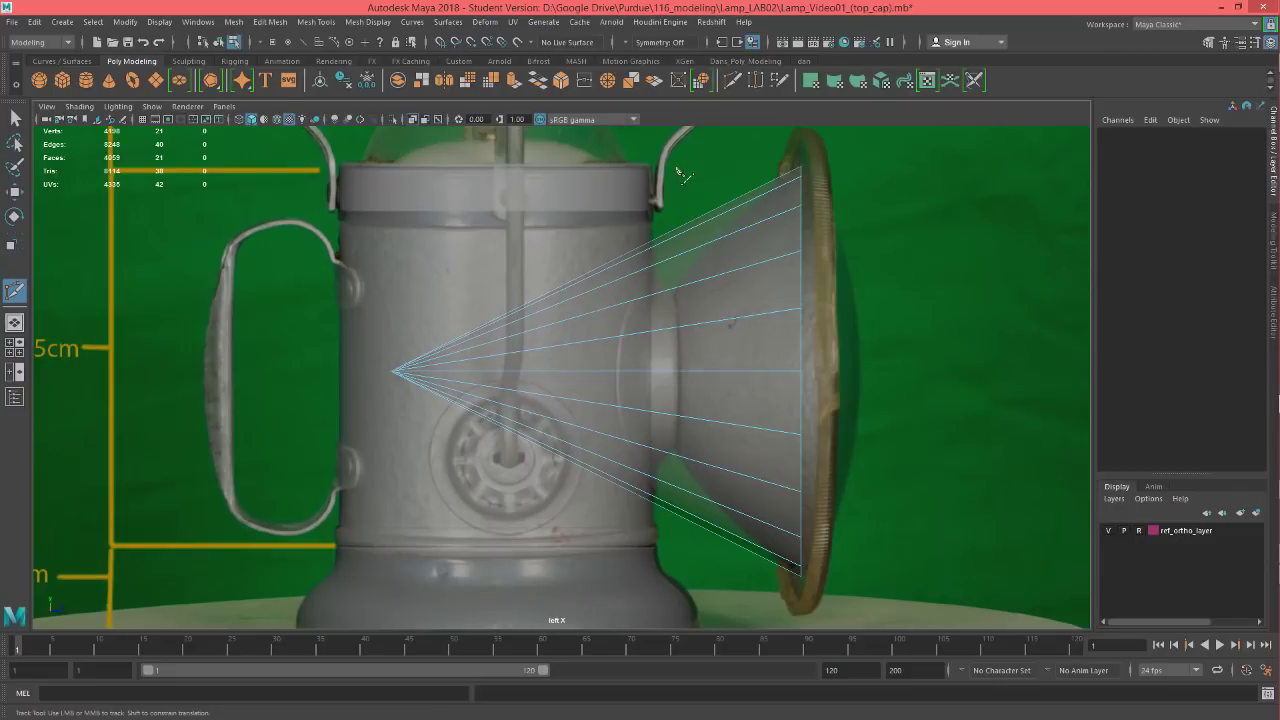
shift+drag(675, 167, 701, 592)
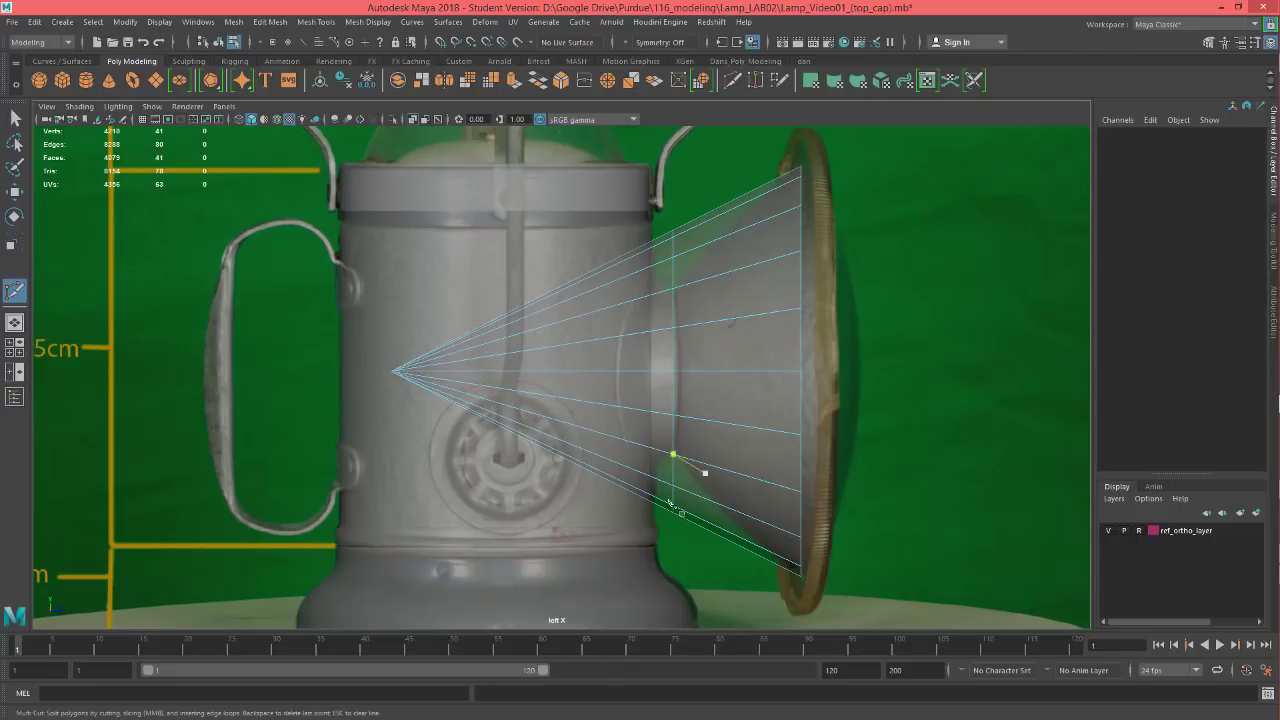
click(673, 371)
key(ctrl+z)
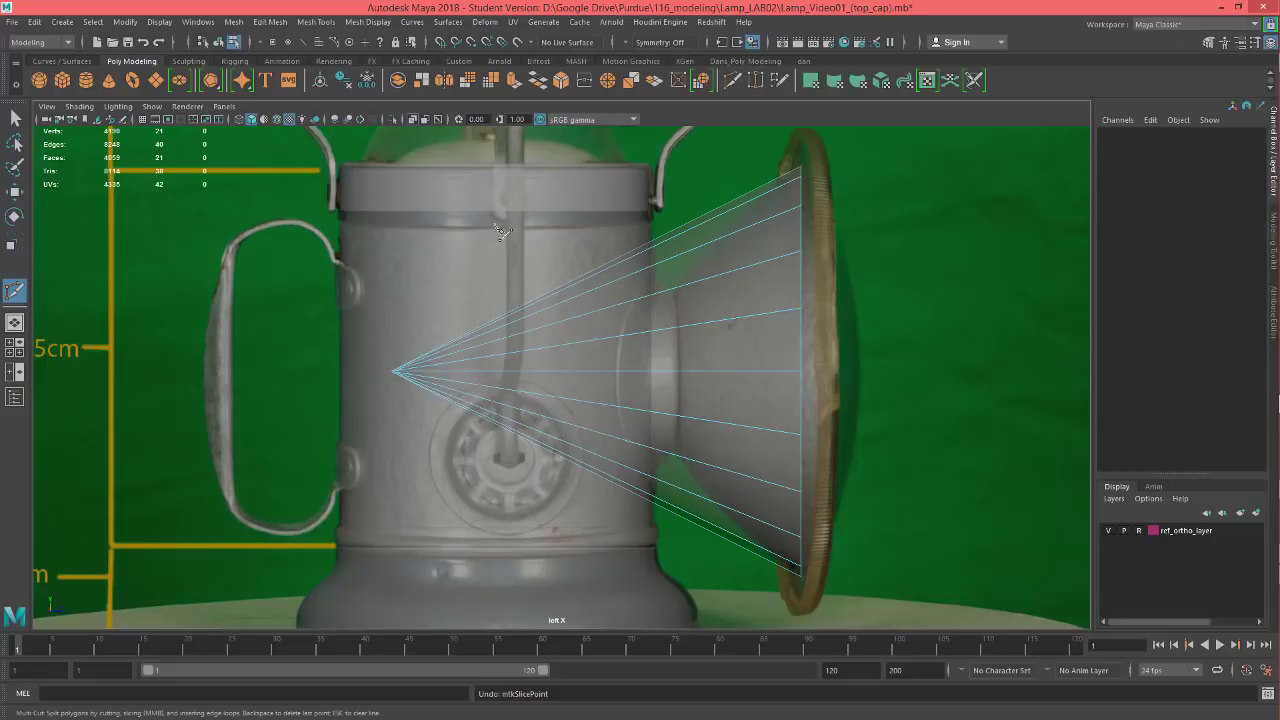
click(676, 178)
shift+click(694, 604)
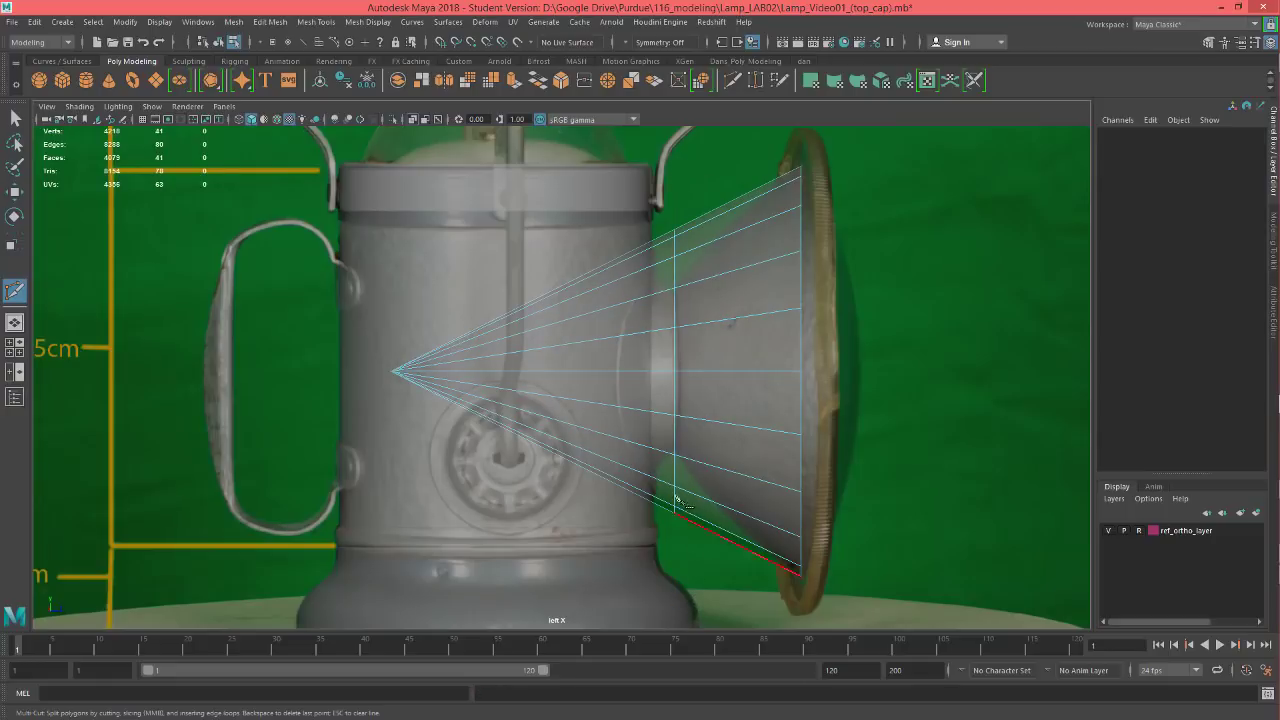
- Select the column of vertices along the new cut and nudge it along Z to line up with the reference neck
key(w)
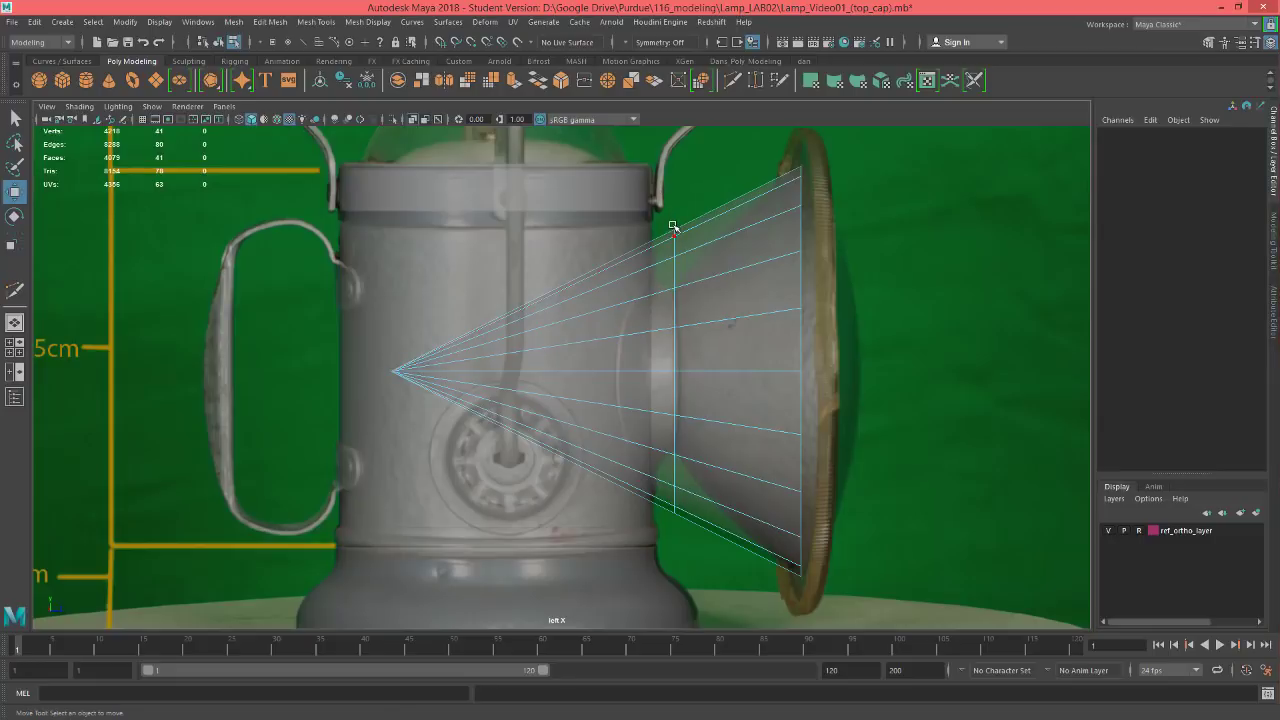
right_drag(671, 231, 627, 195)
drag(627, 195, 724, 616)
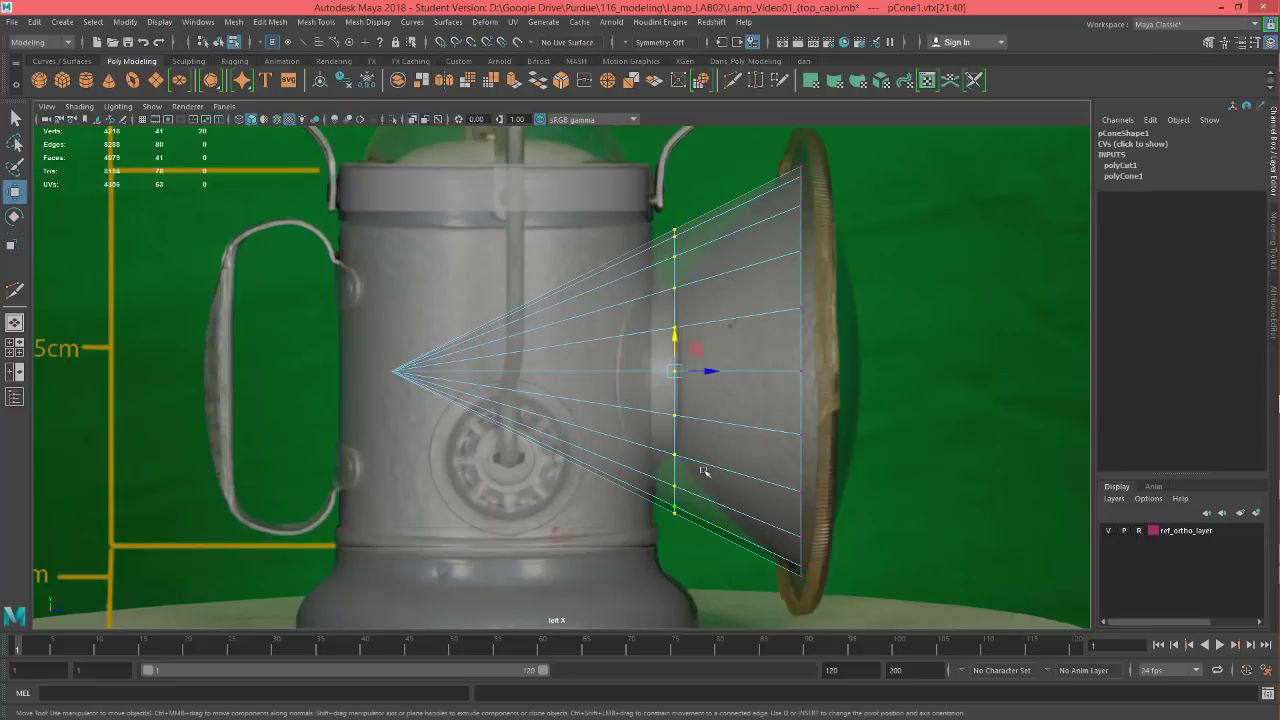
scroll(735, 430, up, 3)
alt+middle_drag(744, 447, 652, 373)
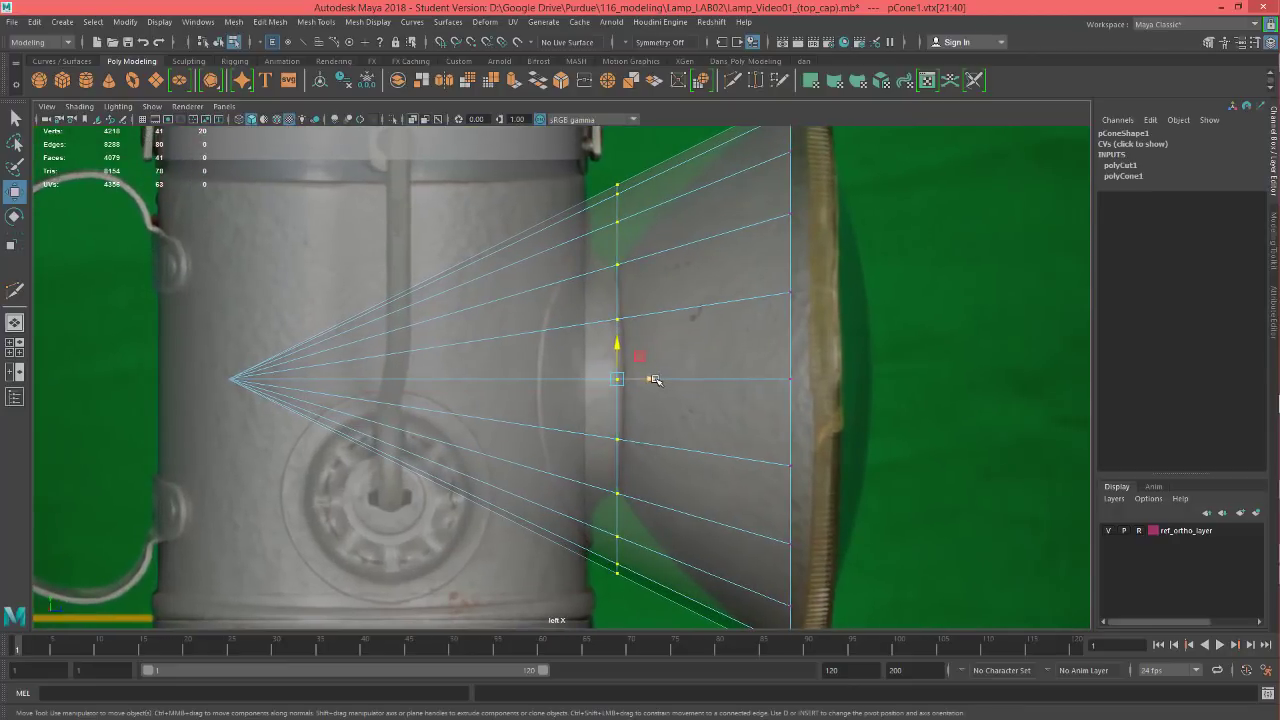
drag(653, 380, 656, 378)
scroll(525, 425, down, 2)
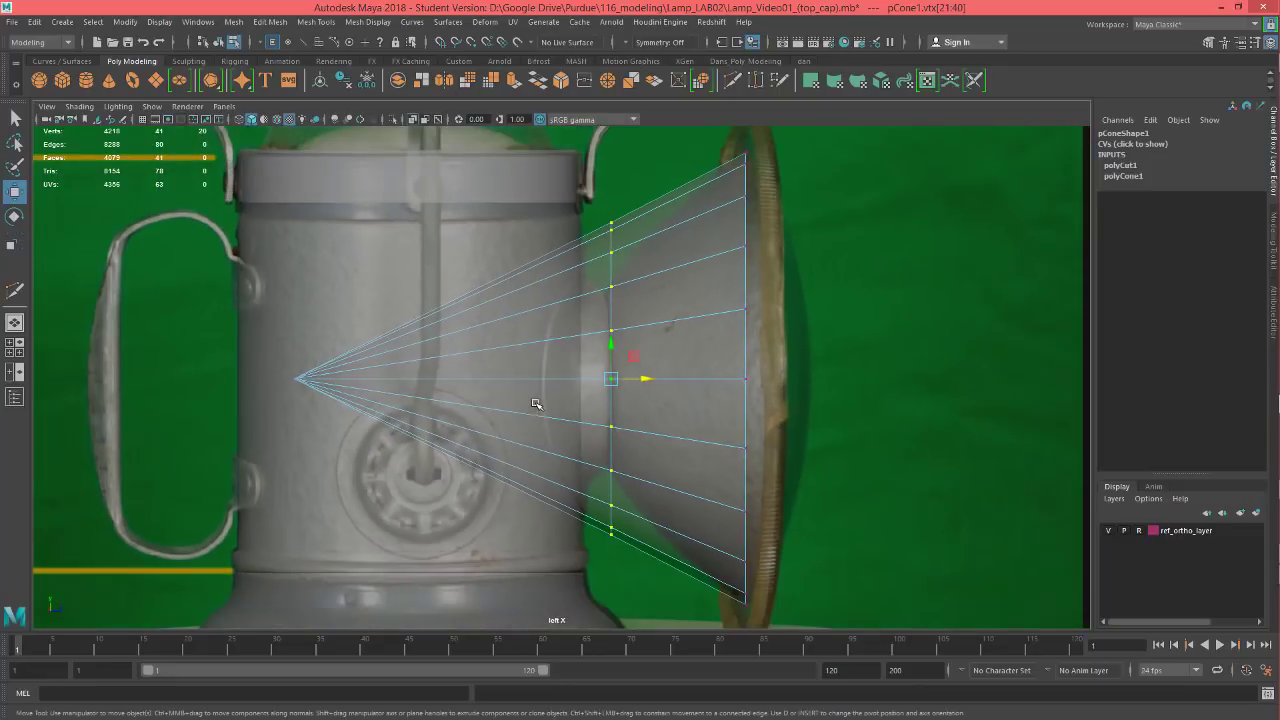
- Try to select the cone's faces between its tip and the cut, and return to object mode
right_click(455, 380)
click(455, 359)
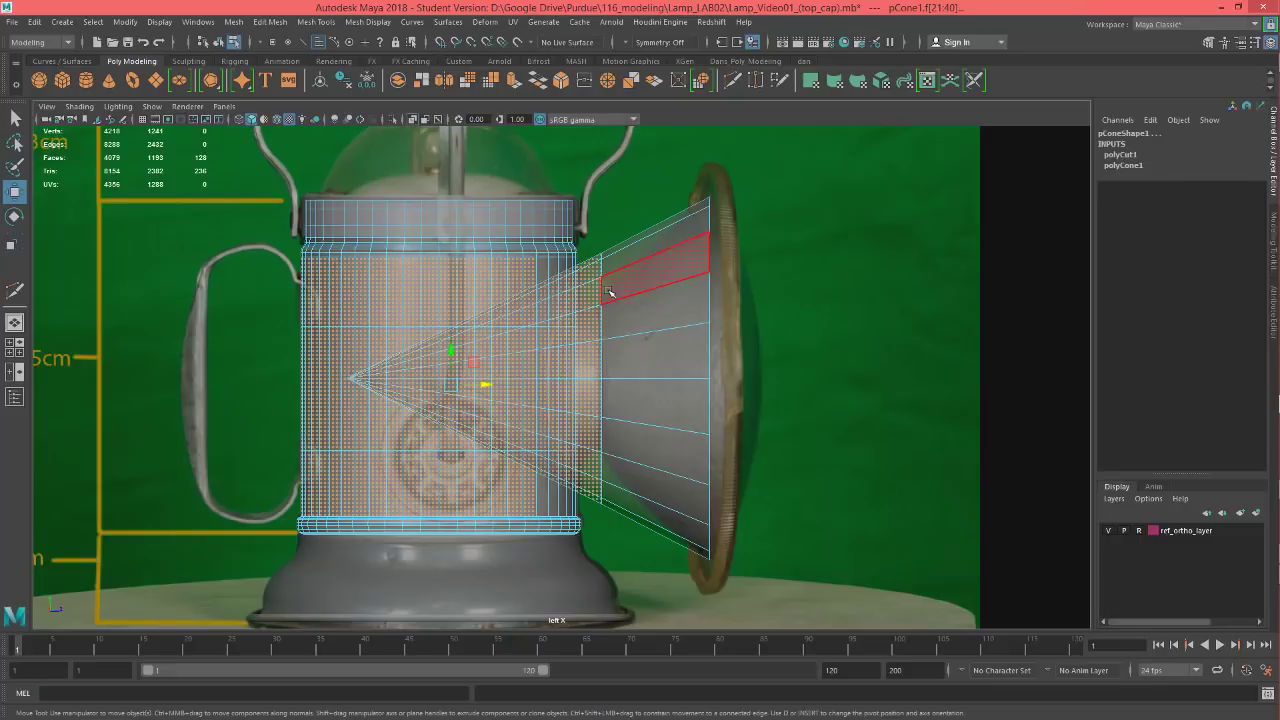
right_click(723, 329)
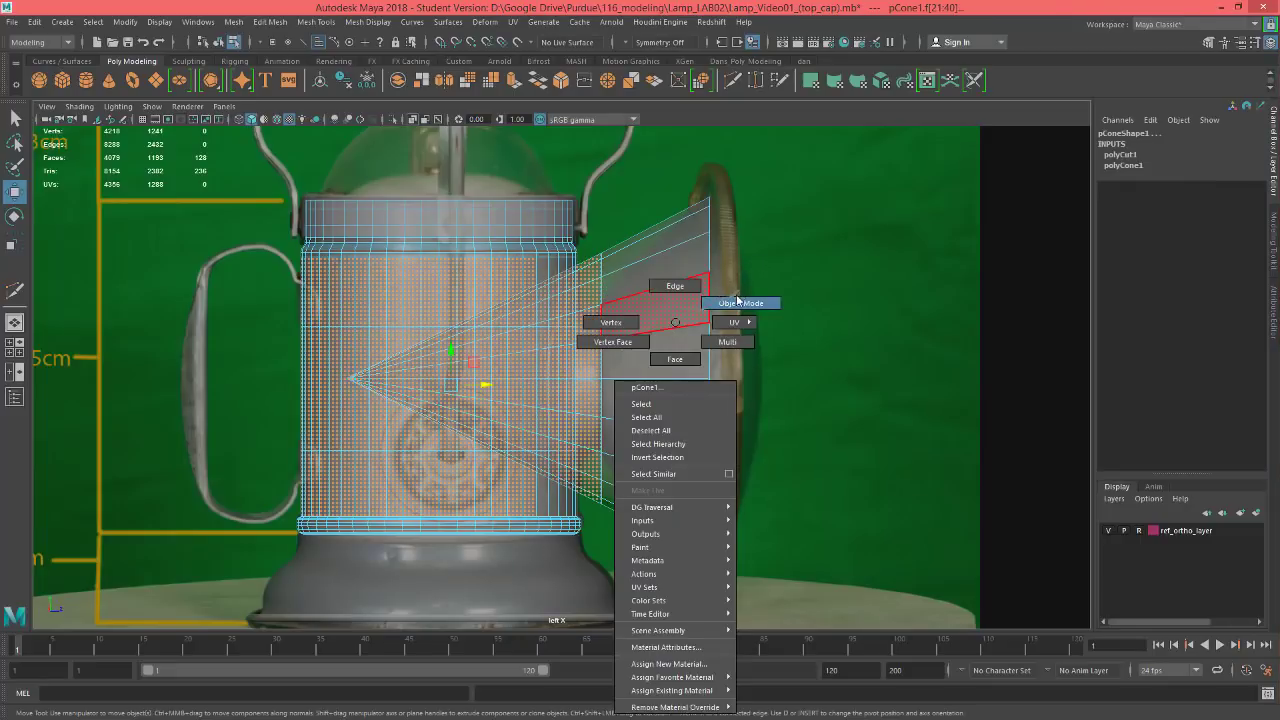
click(738, 300)
- Delete the cone's faces between its tip and the vertical cut, leaving only the flared reflector section
right_click(597, 302)
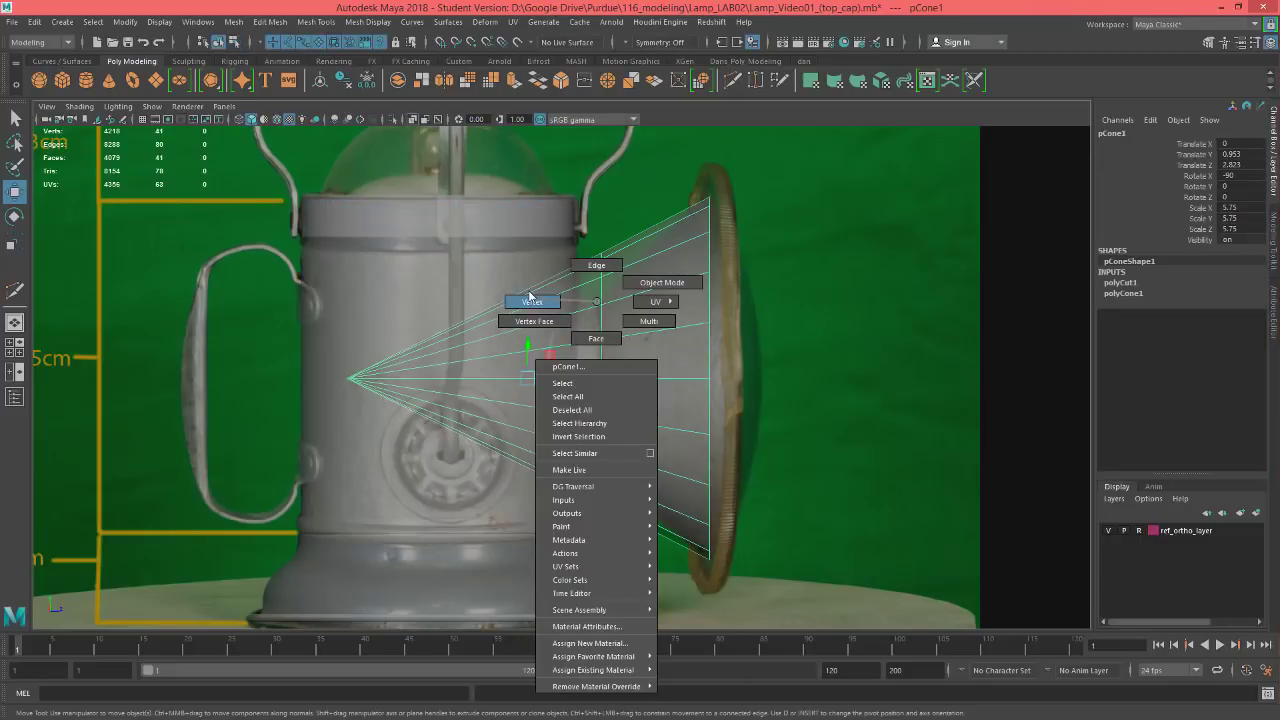
click(571, 360)
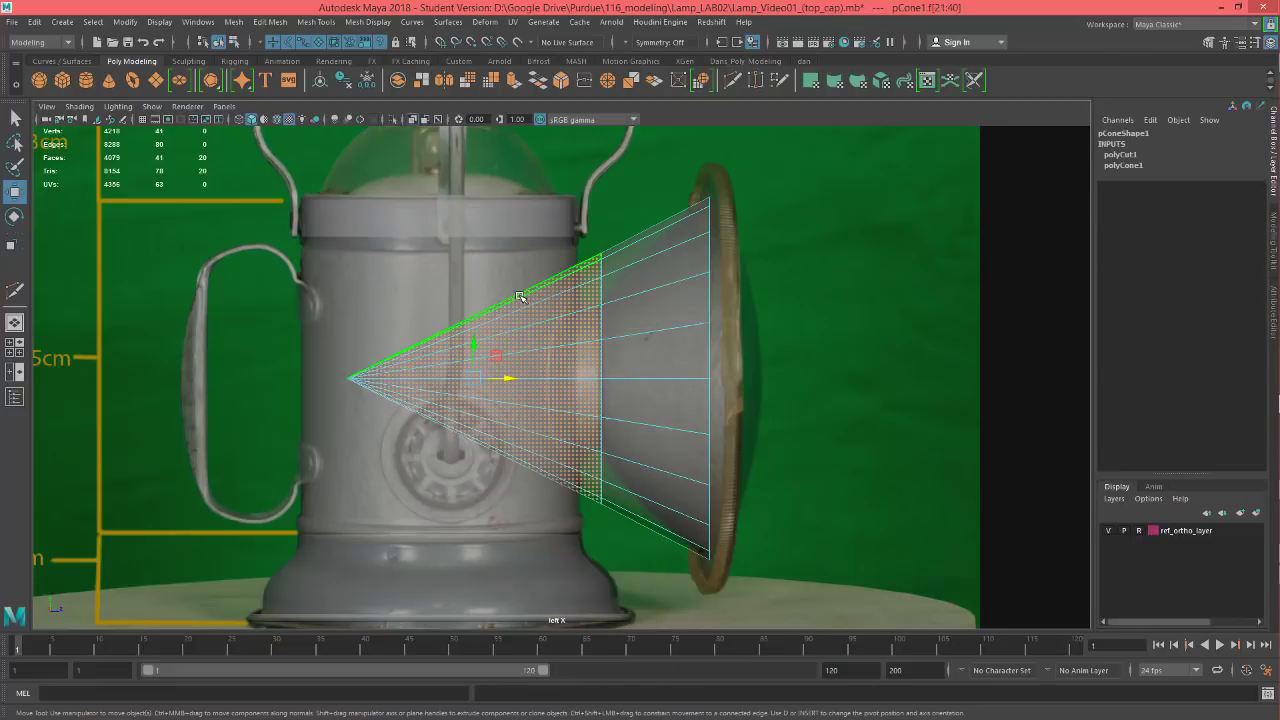
drag(205, 241, 560, 545)
key(Delete)
scroll(643, 435, up, 2)
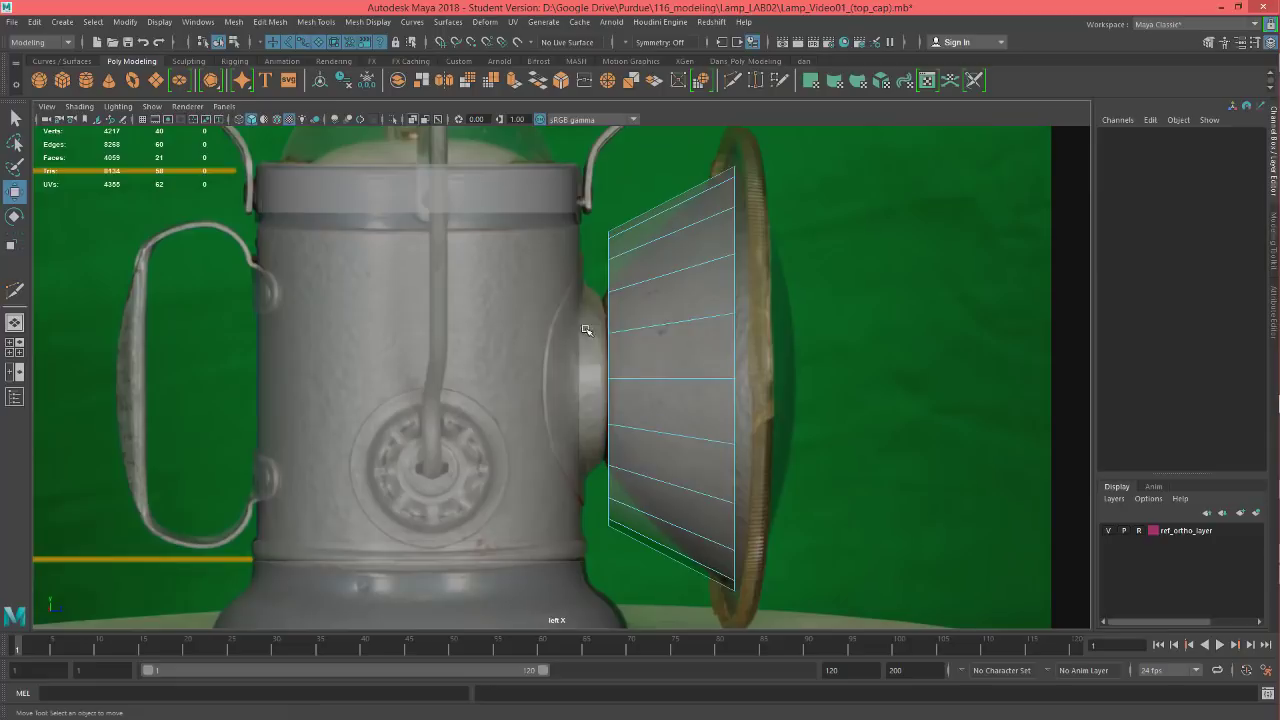
- Select the edge loop around the reflector's small opening and scale it down uniformly to match the neck in the reference
key(F10)
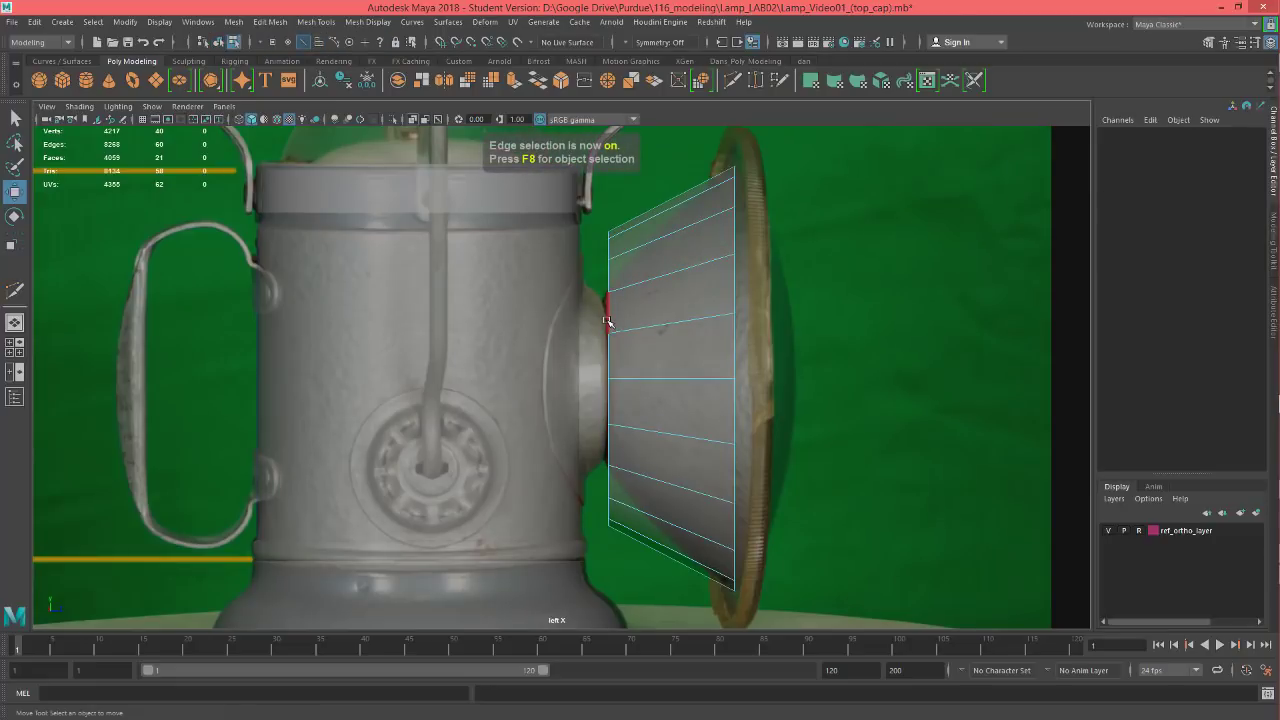
double_click(608, 322)
alt+middle_drag(644, 331, 623, 272)
scroll(694, 329, up, 1)
alt+middle_drag(680, 346, 680, 440)
key(r)
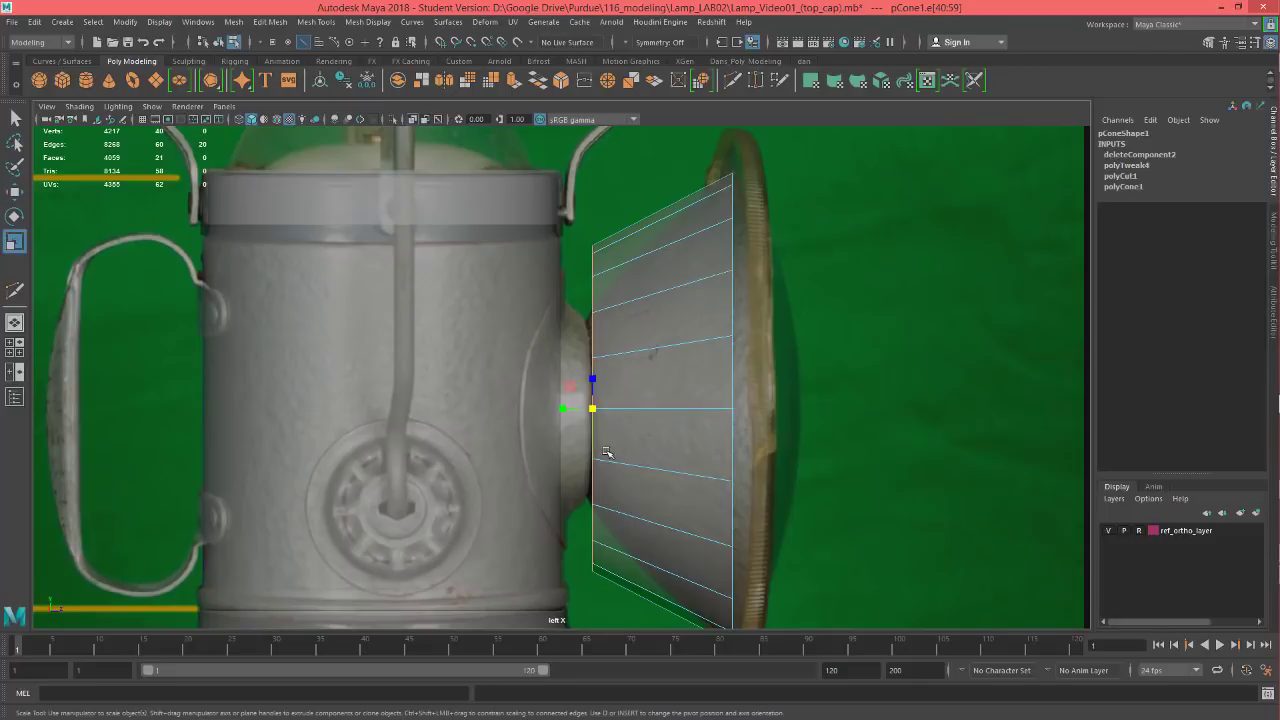
drag(593, 410, 508, 429)
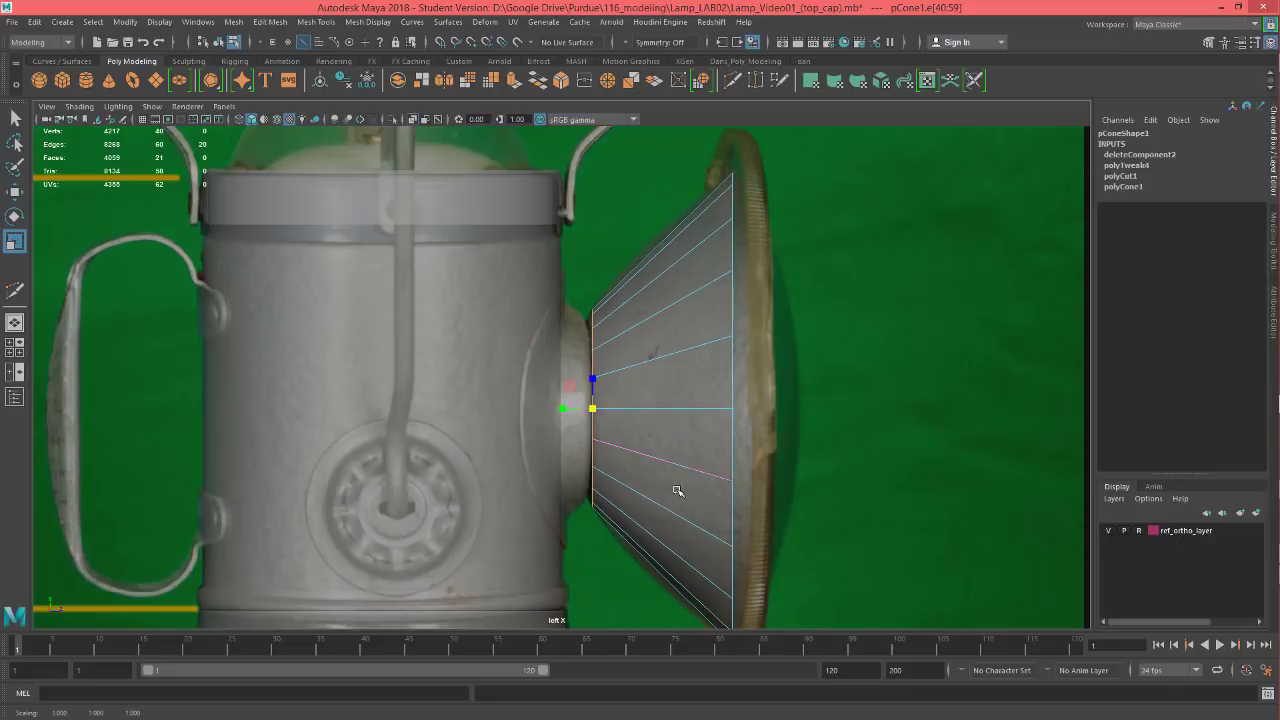
- Insert an edge loop around the reflector with Multi-Cut, a little closer to the neck than to the rim
scroll(645, 440, up, 5)
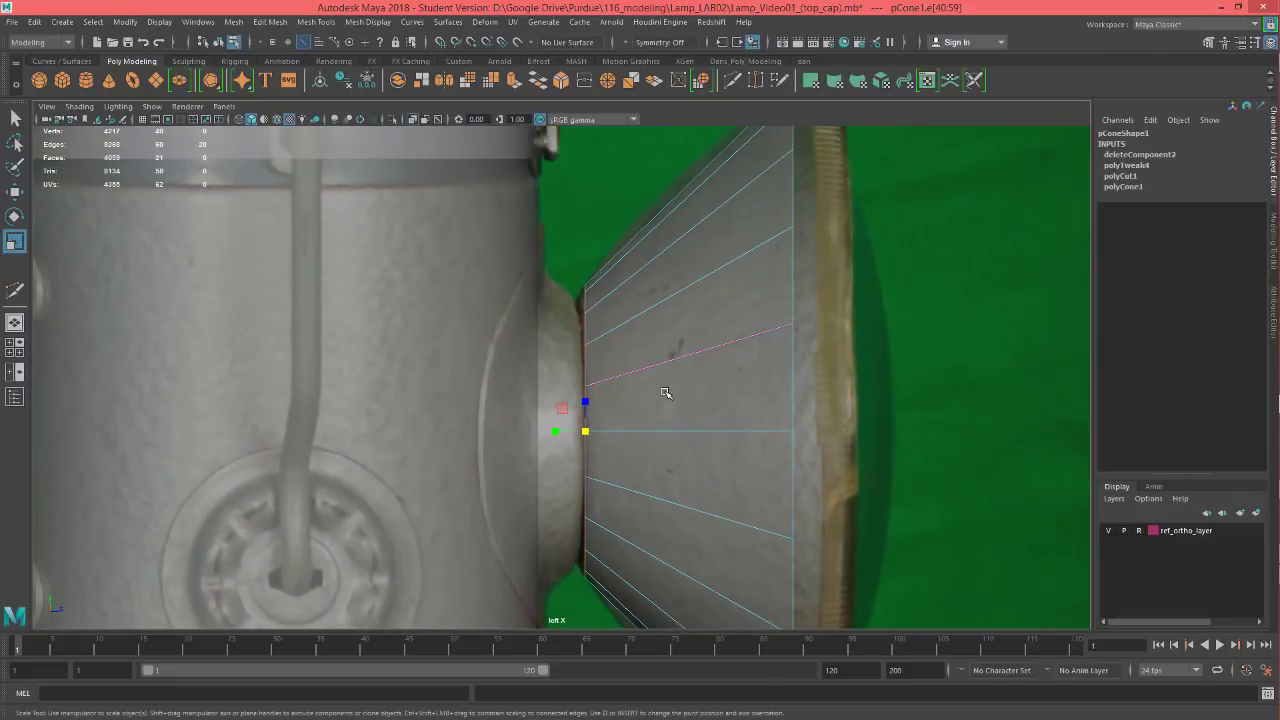
scroll(665, 402, down, 3)
alt+middle_drag(622, 383, 616, 305)
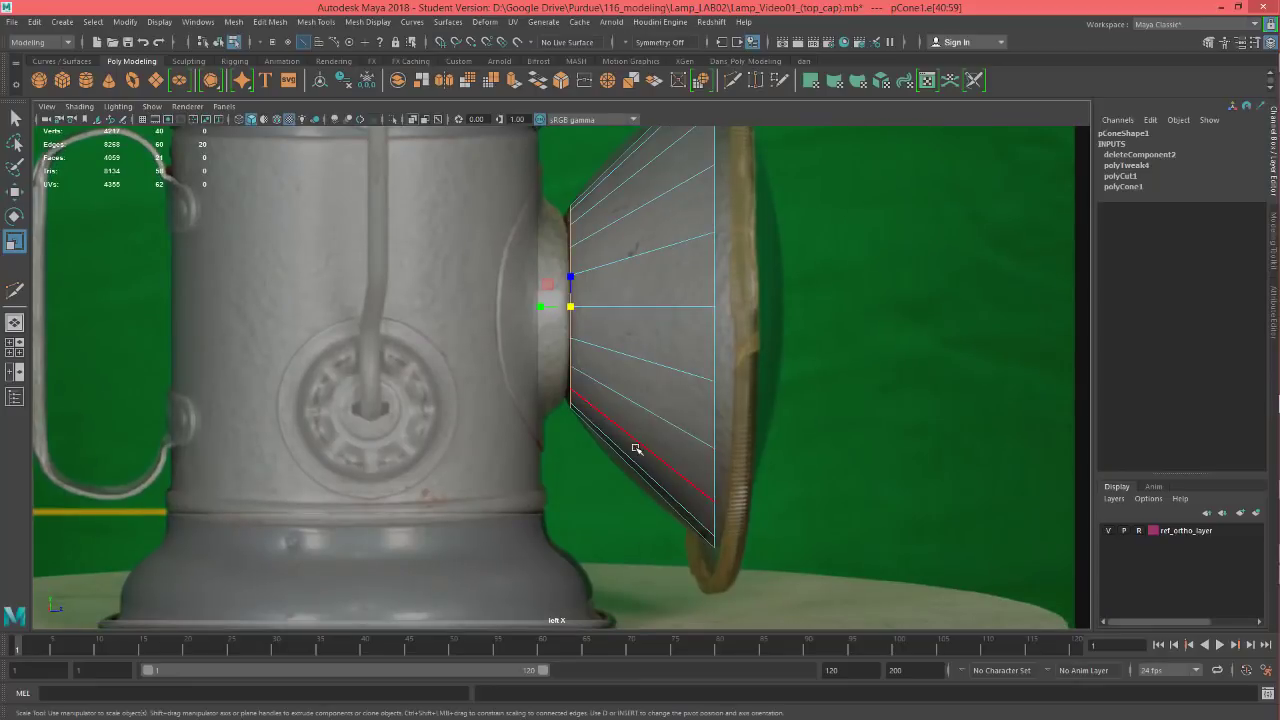
alt+middle_drag(647, 431, 636, 524)
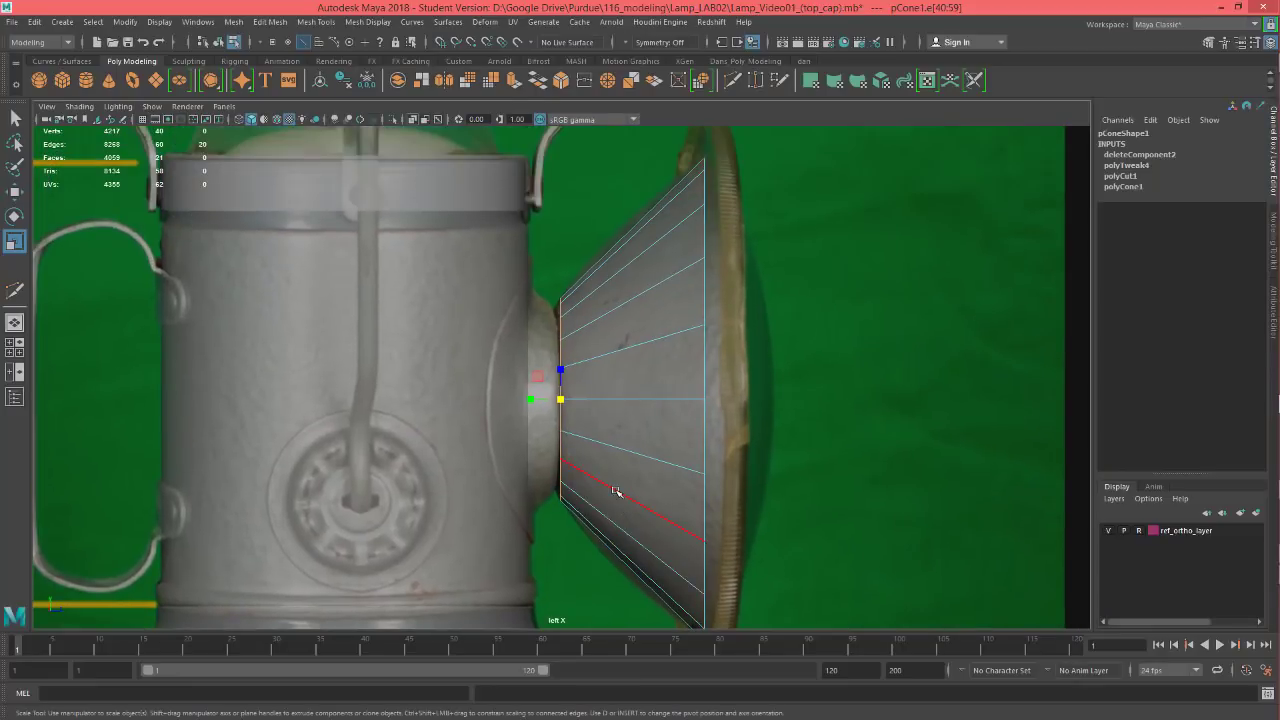
alt+middle_drag(610, 490, 604, 458)
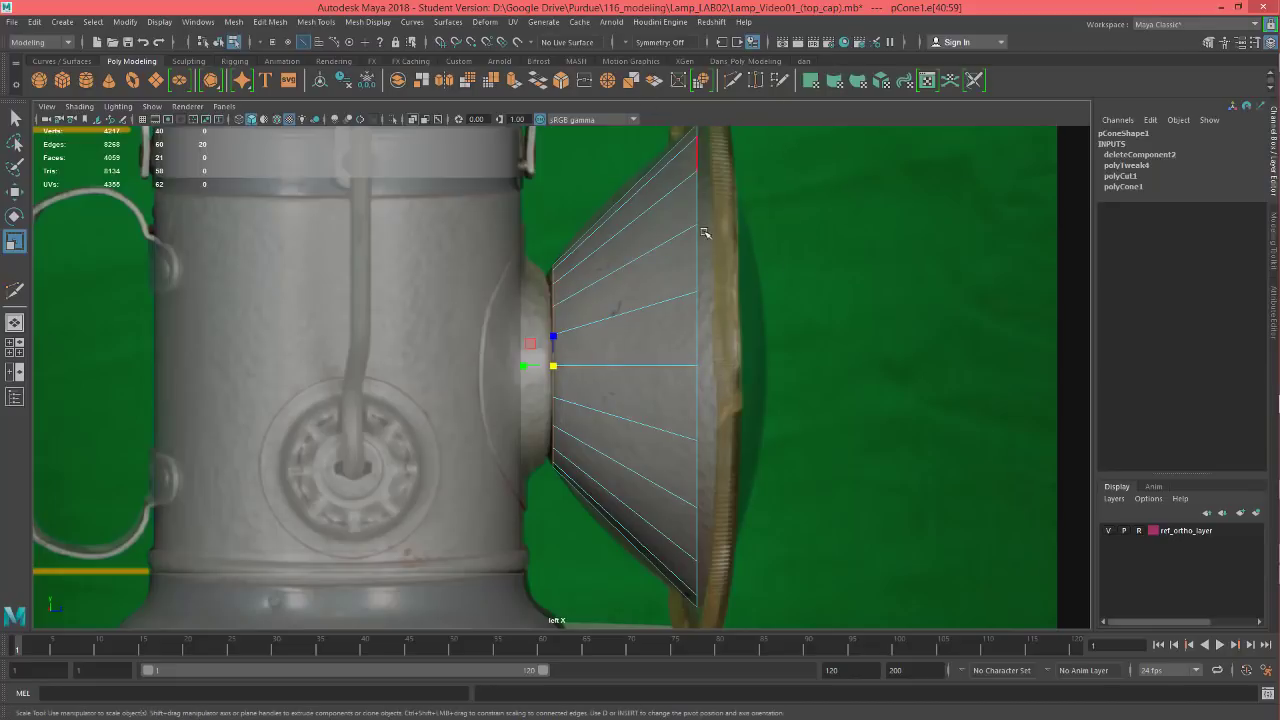
click(732, 80)
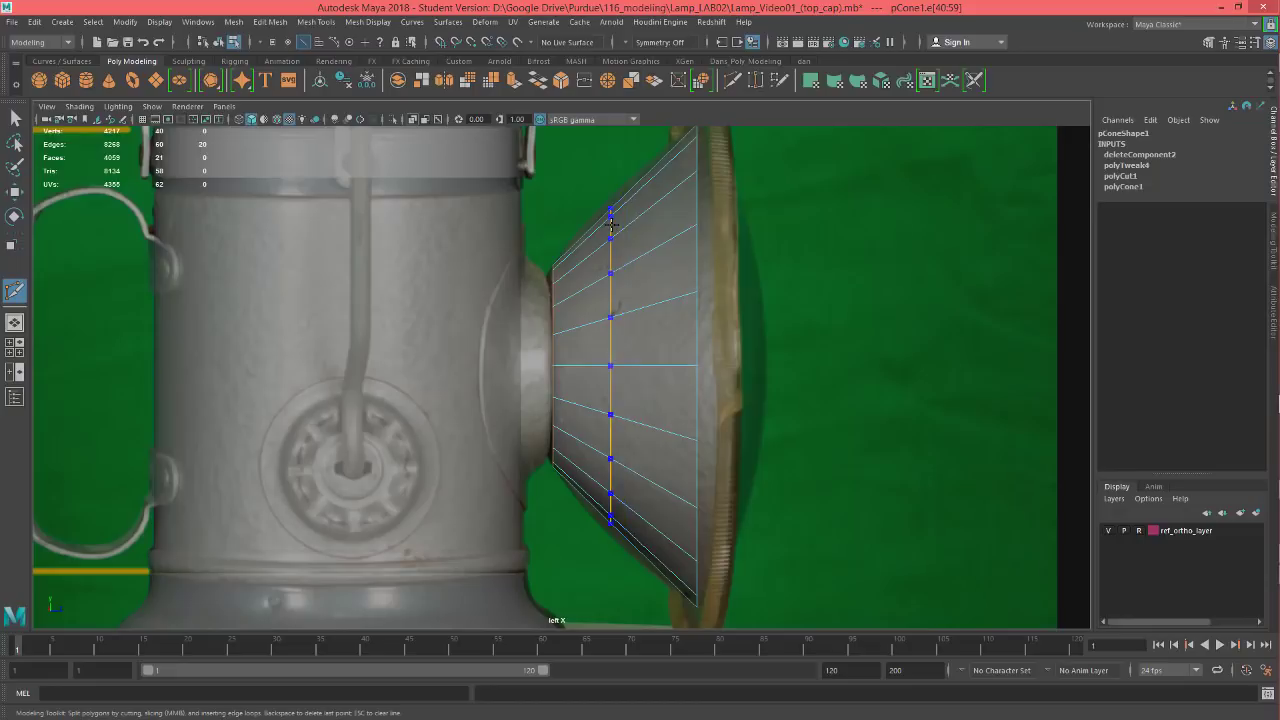
ctrl+click(610, 225)
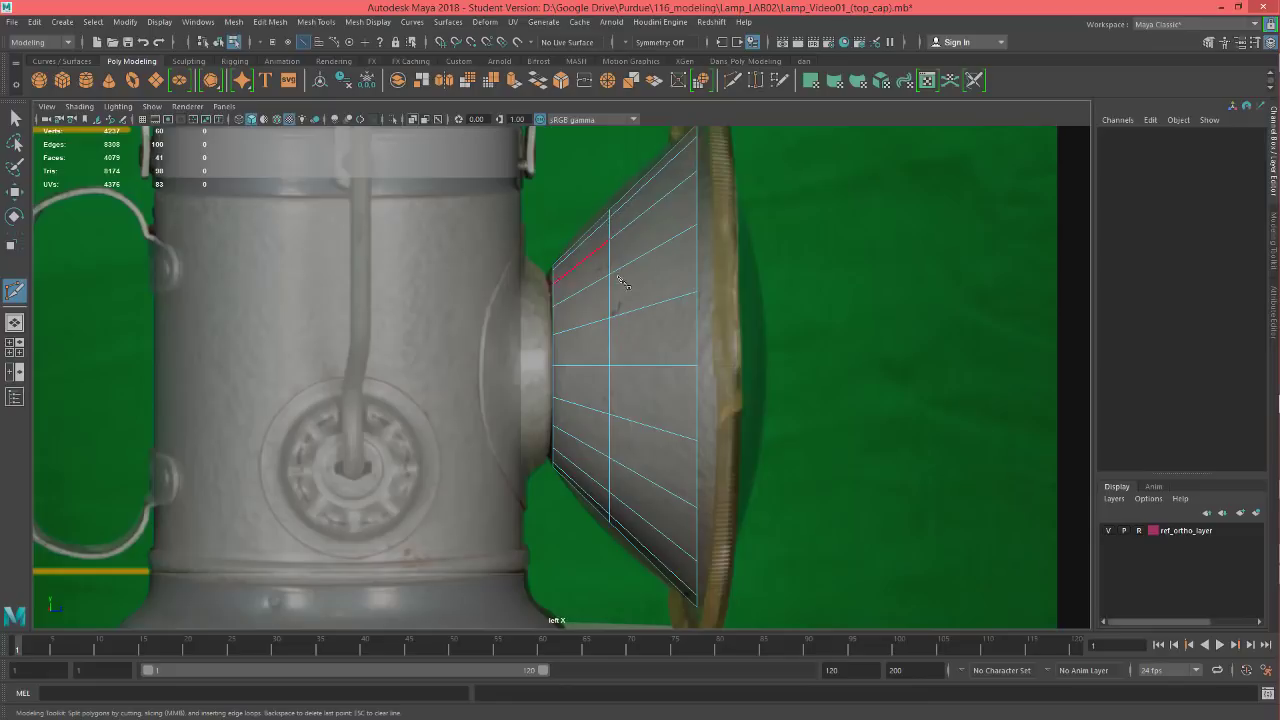
- Select the new loop's vertices and scale them up uniformly by about 1.07 to follow the reference's curved profile
key(F9)
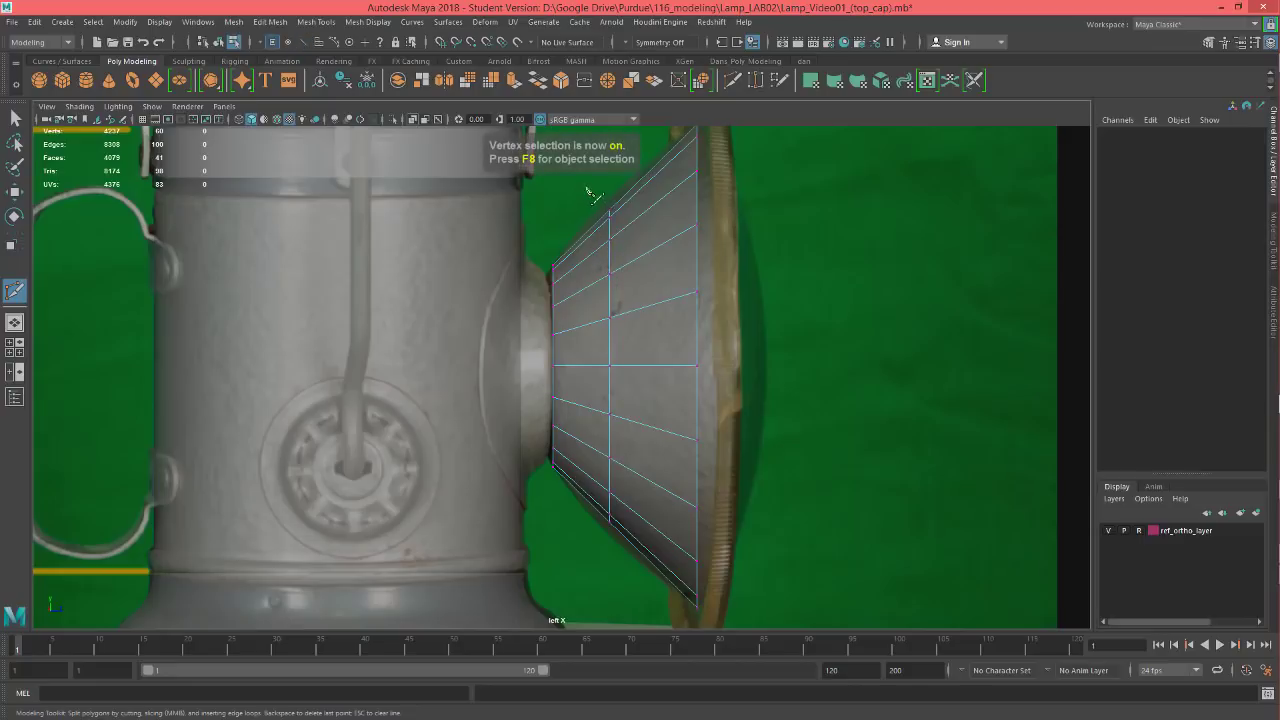
key(w)
drag(584, 175, 641, 590)
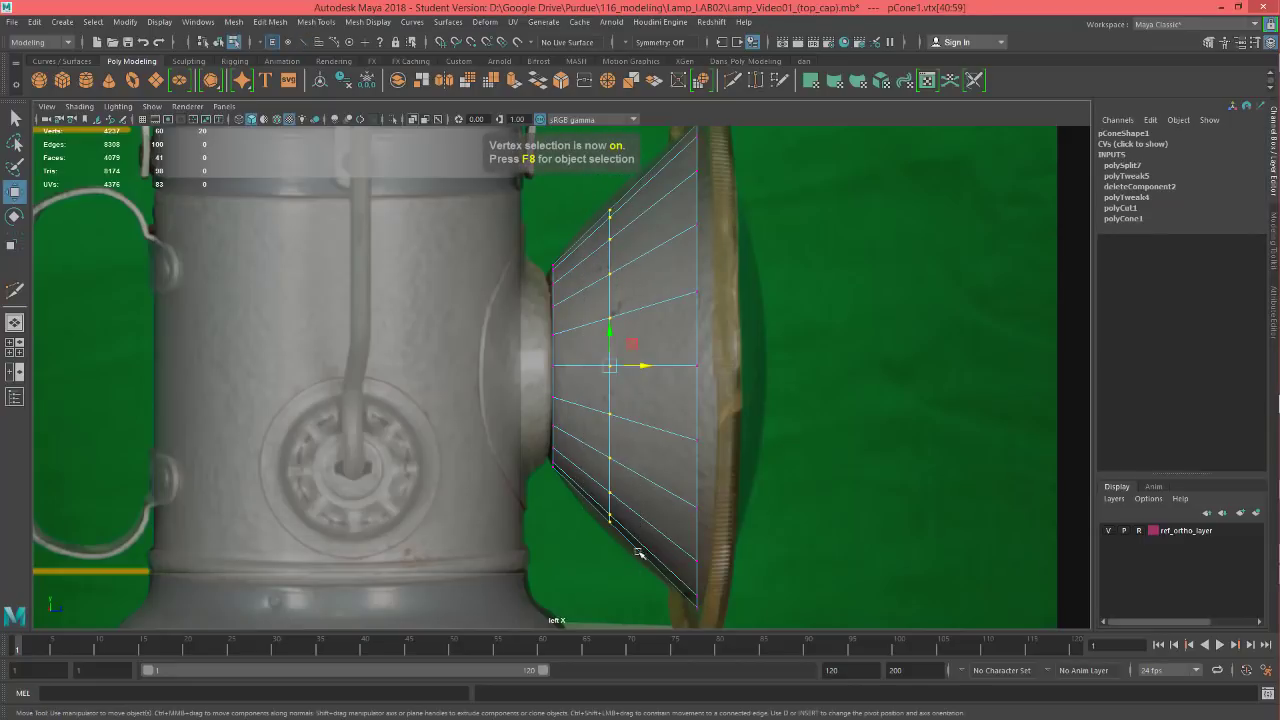
key(r)
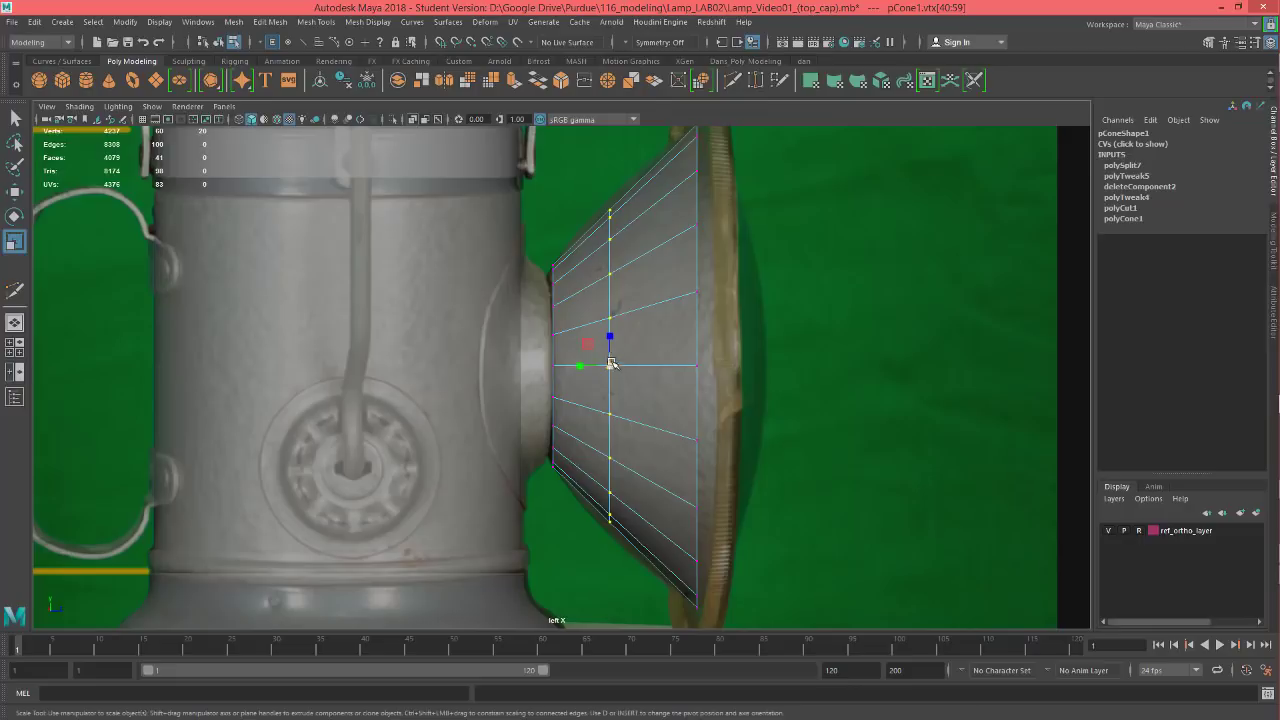
drag(612, 368, 629, 364)
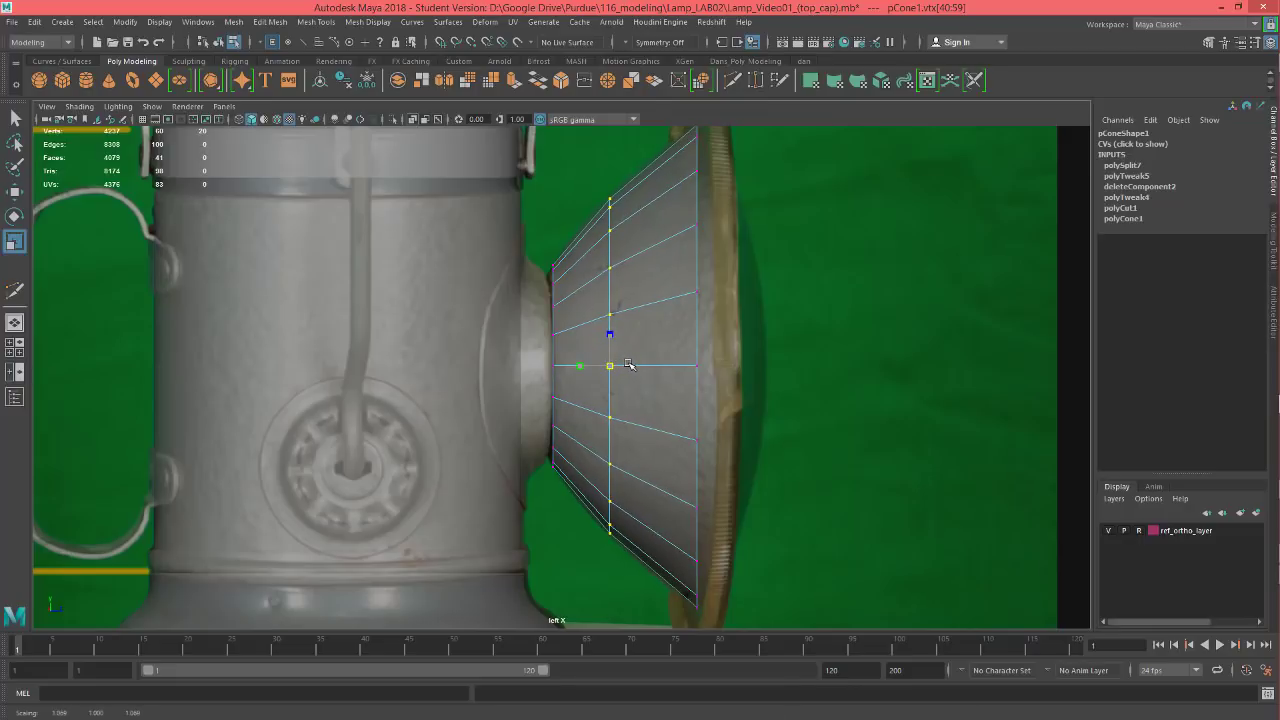
drag(629, 363, 628, 365)
- Insert a second edge loop with Multi-Cut, midway between the neck opening and the first inserted loop
alt+middle_drag(645, 555, 632, 435)
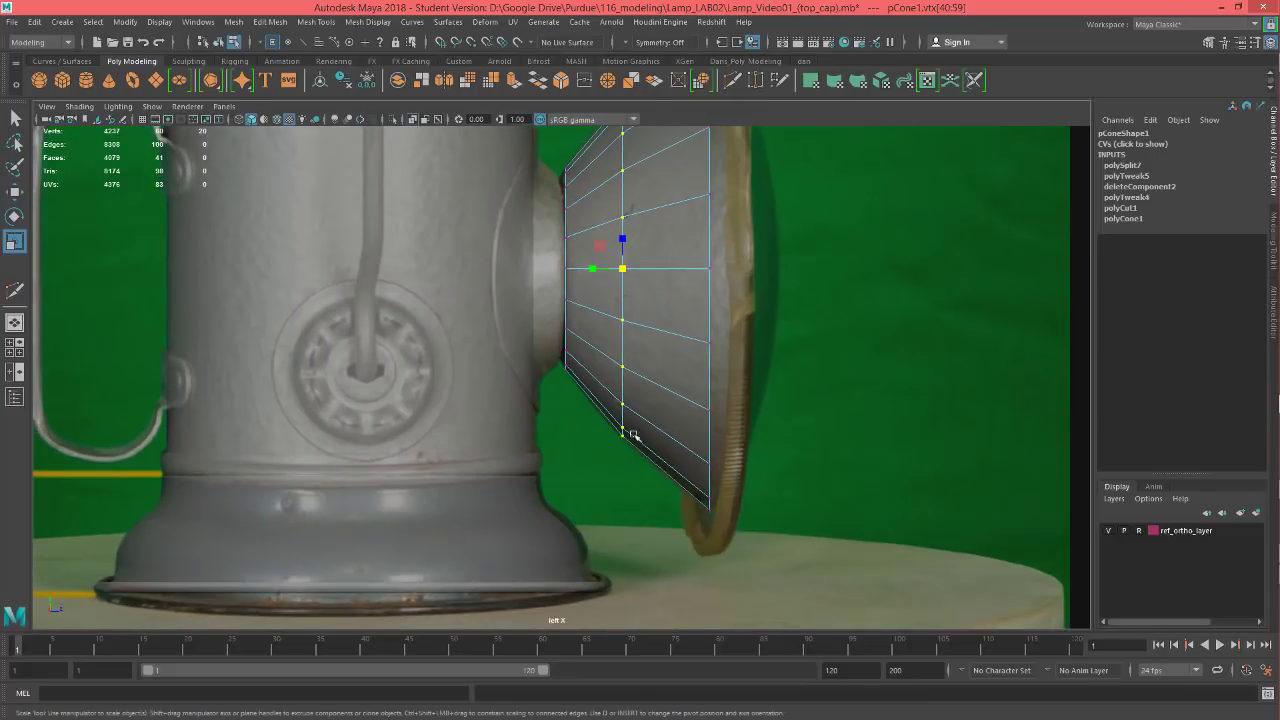
alt+middle_drag(624, 482, 585, 550)
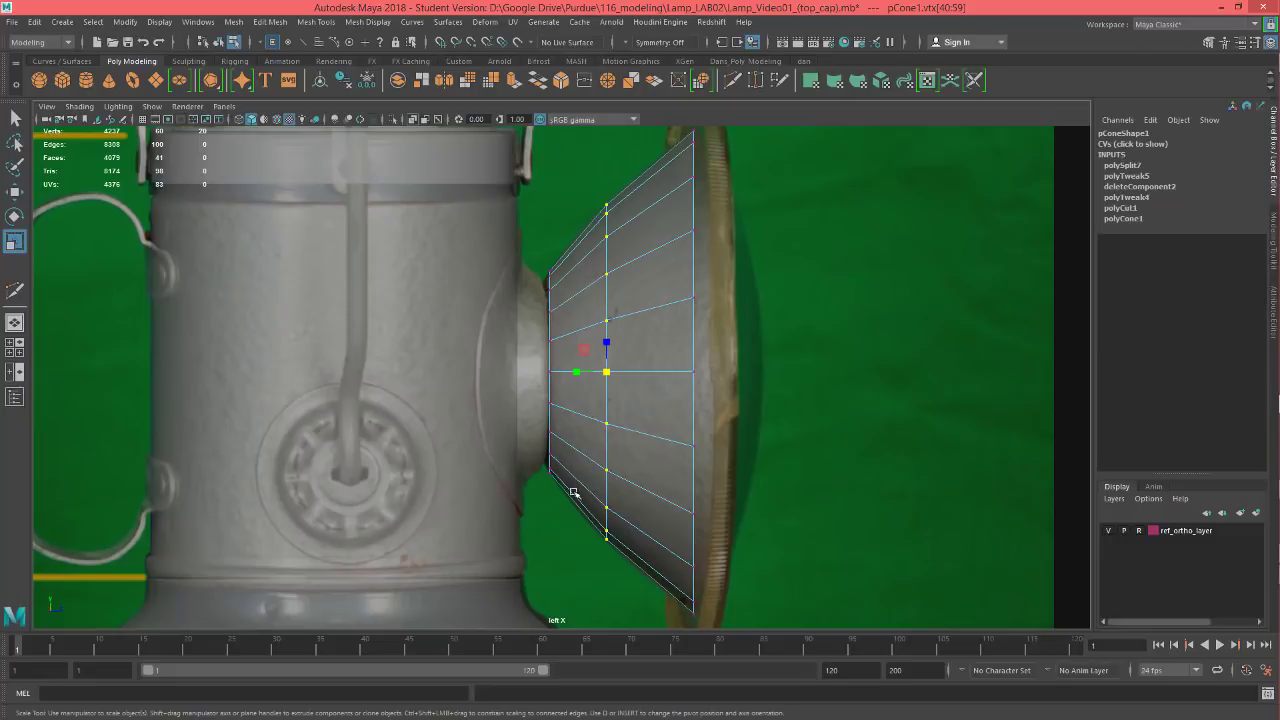
click(732, 80)
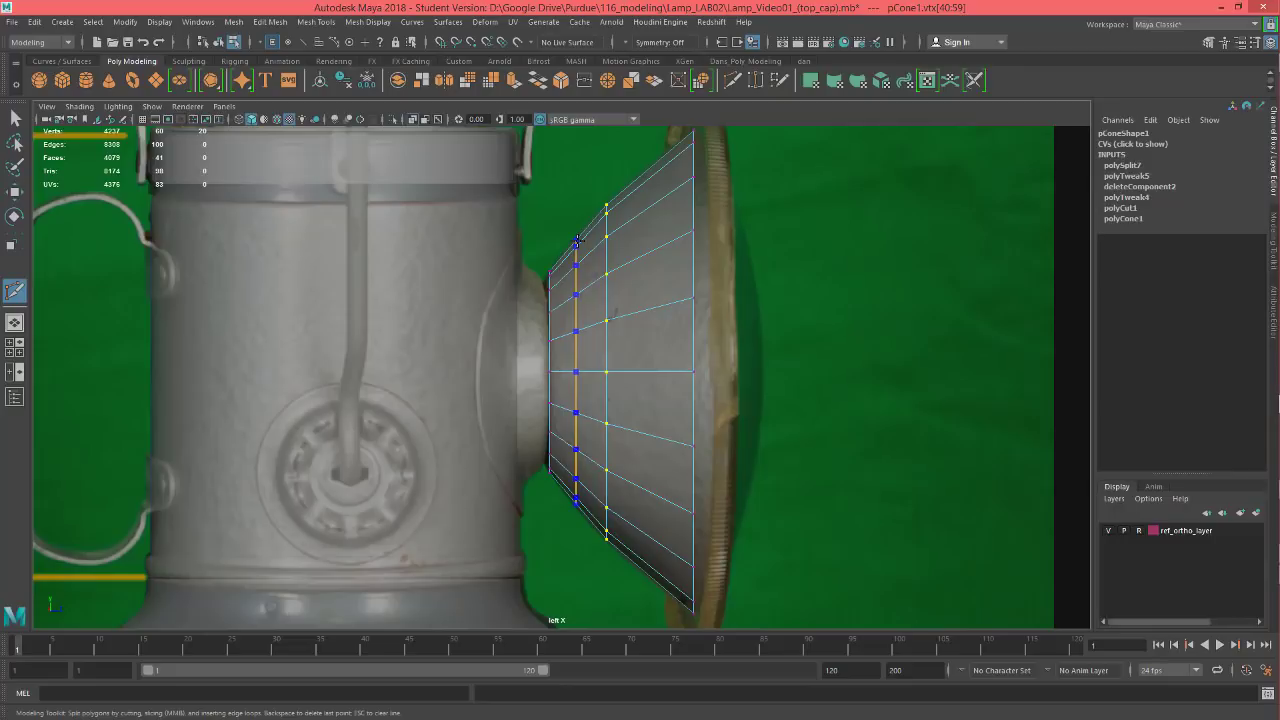
- Select the vertices of the loop nearest the neck and scale them up slightly to round the reflector's profile
key(w)
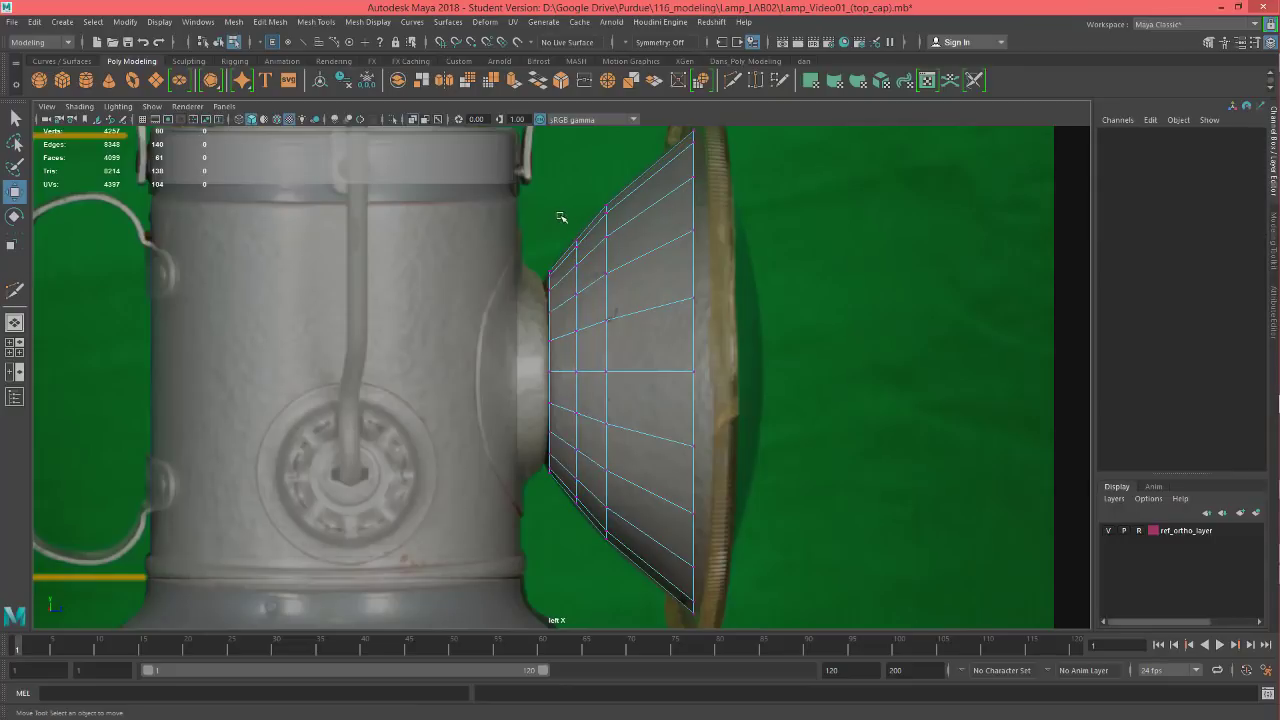
drag(561, 217, 605, 535)
scroll(580, 460, up, 4)
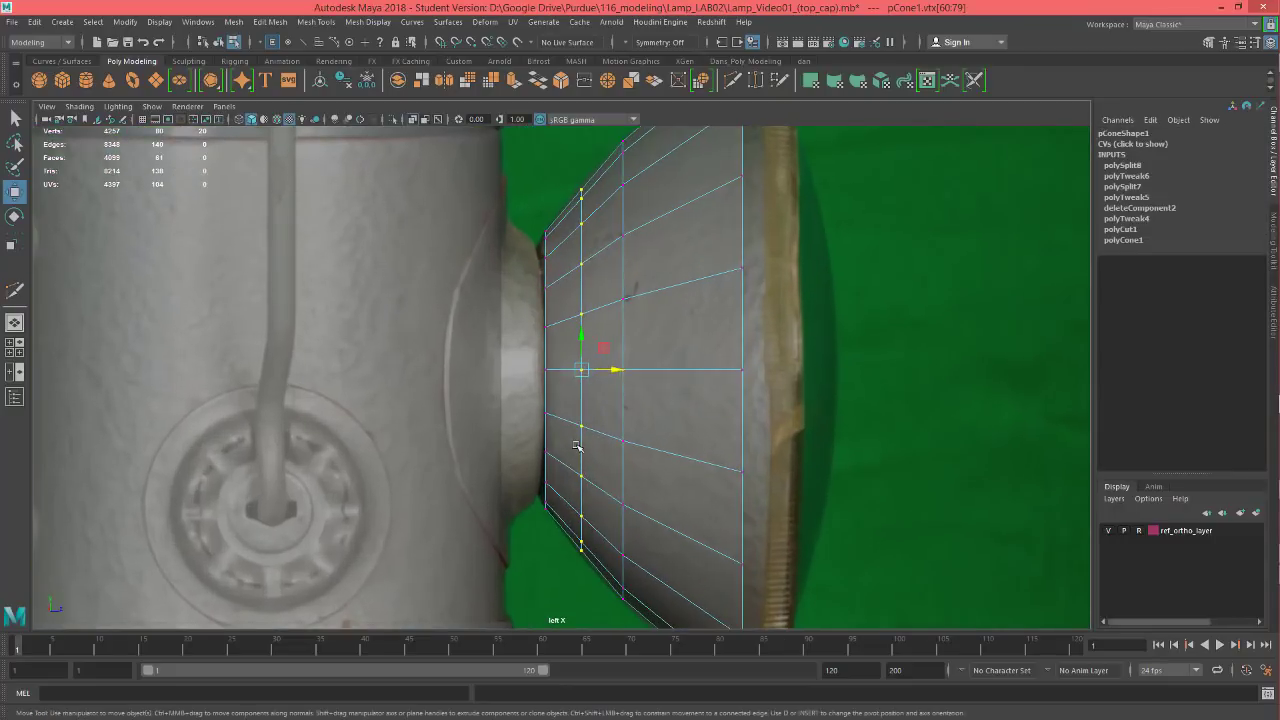
key(r)
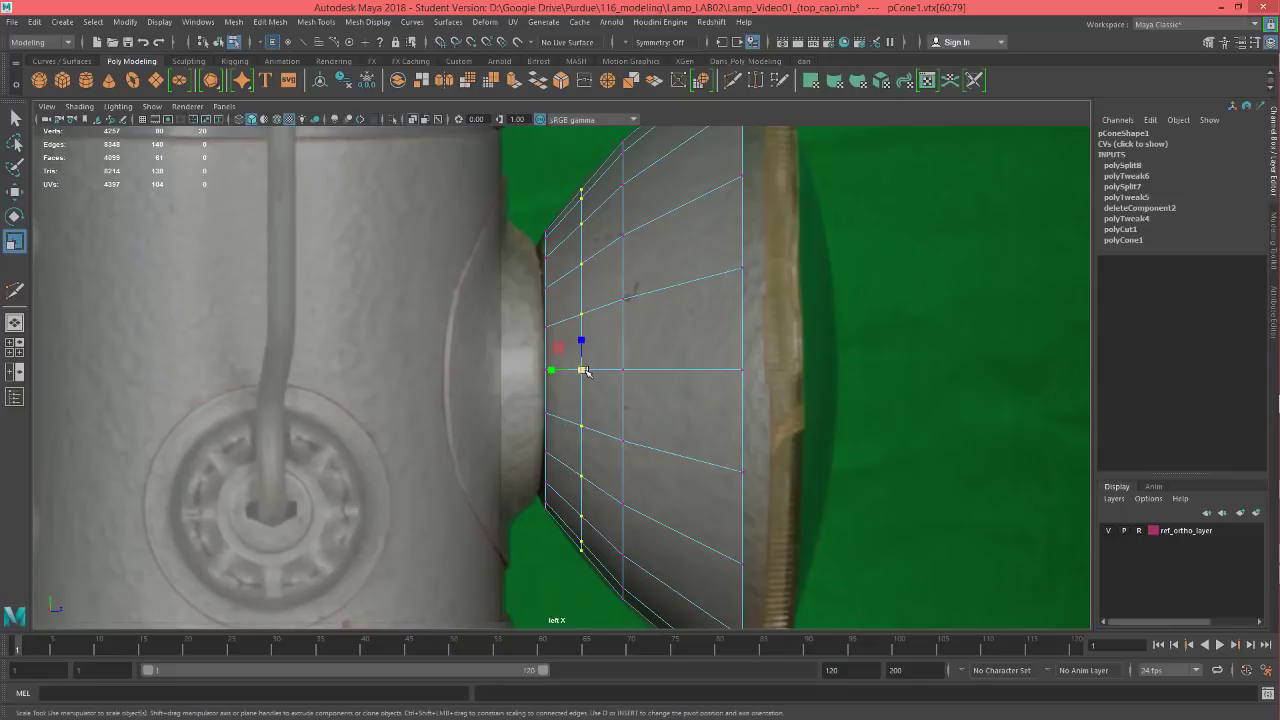
drag(586, 370, 592, 370)
- Insert a third edge loop with Multi-Cut, roughly midway between the first inserted loop and the reflector's outer rim
scroll(664, 427, down, 5)
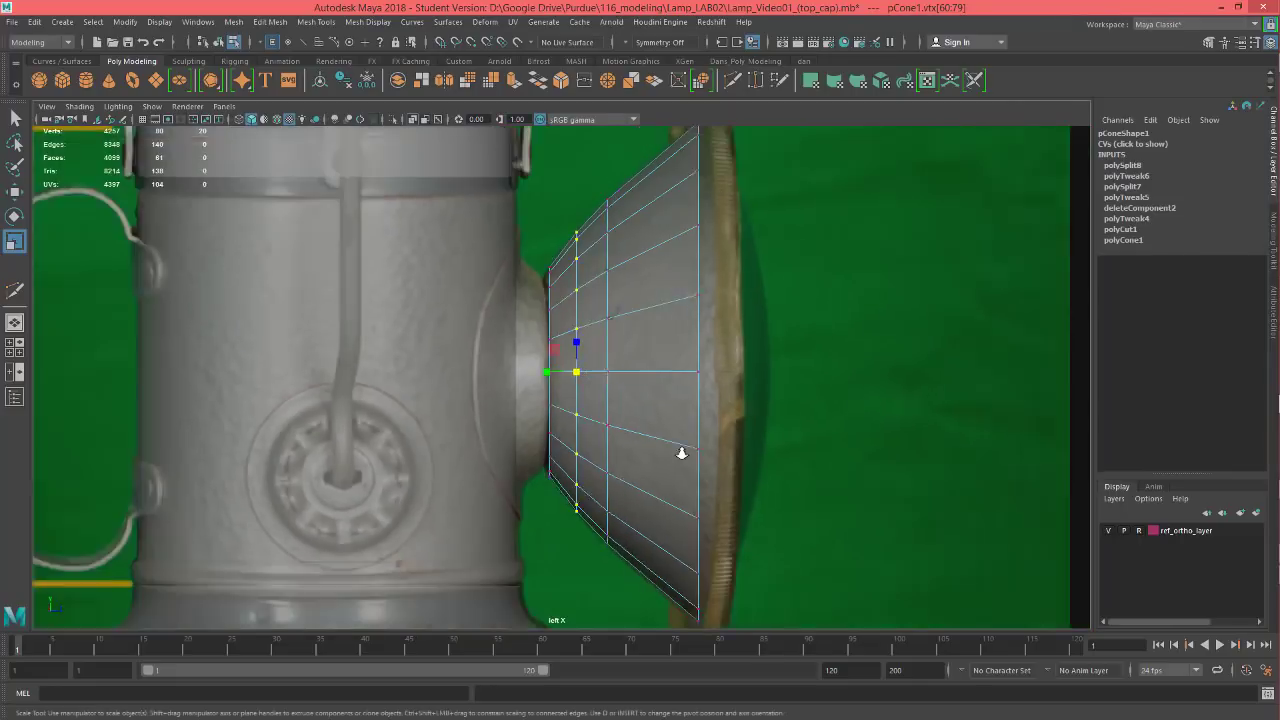
click(731, 81)
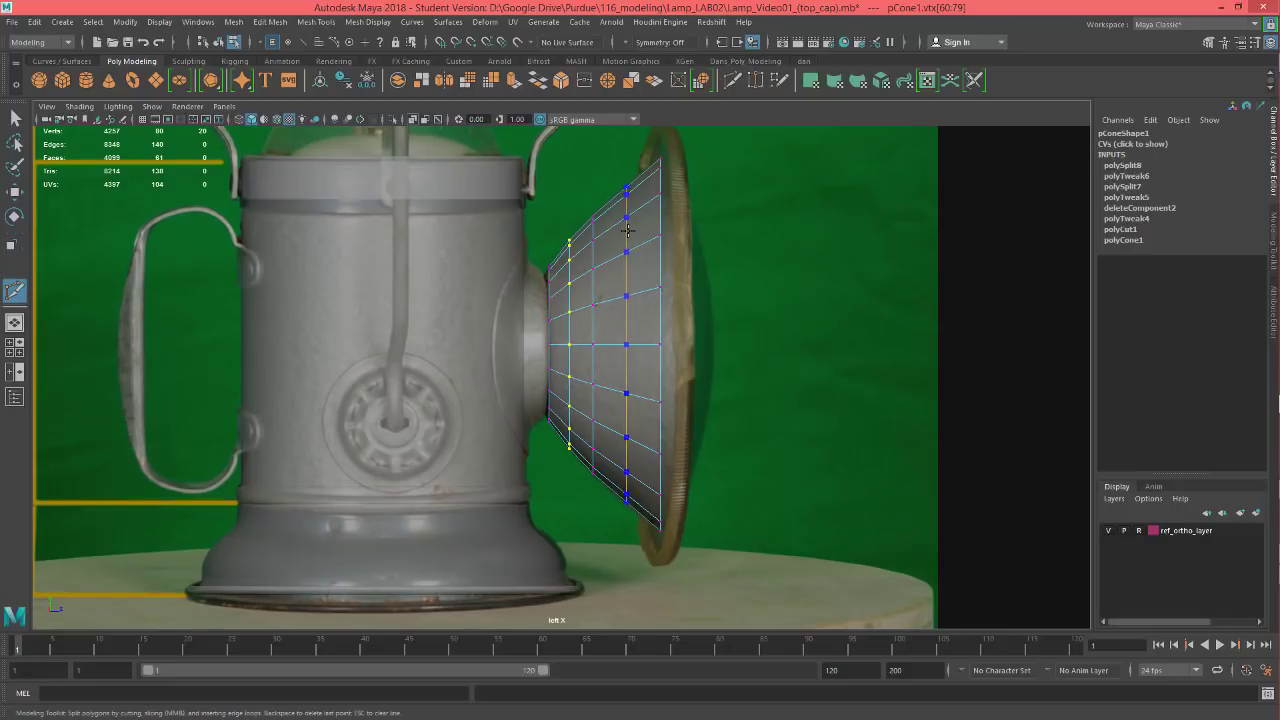
ctrl+click(626, 230)
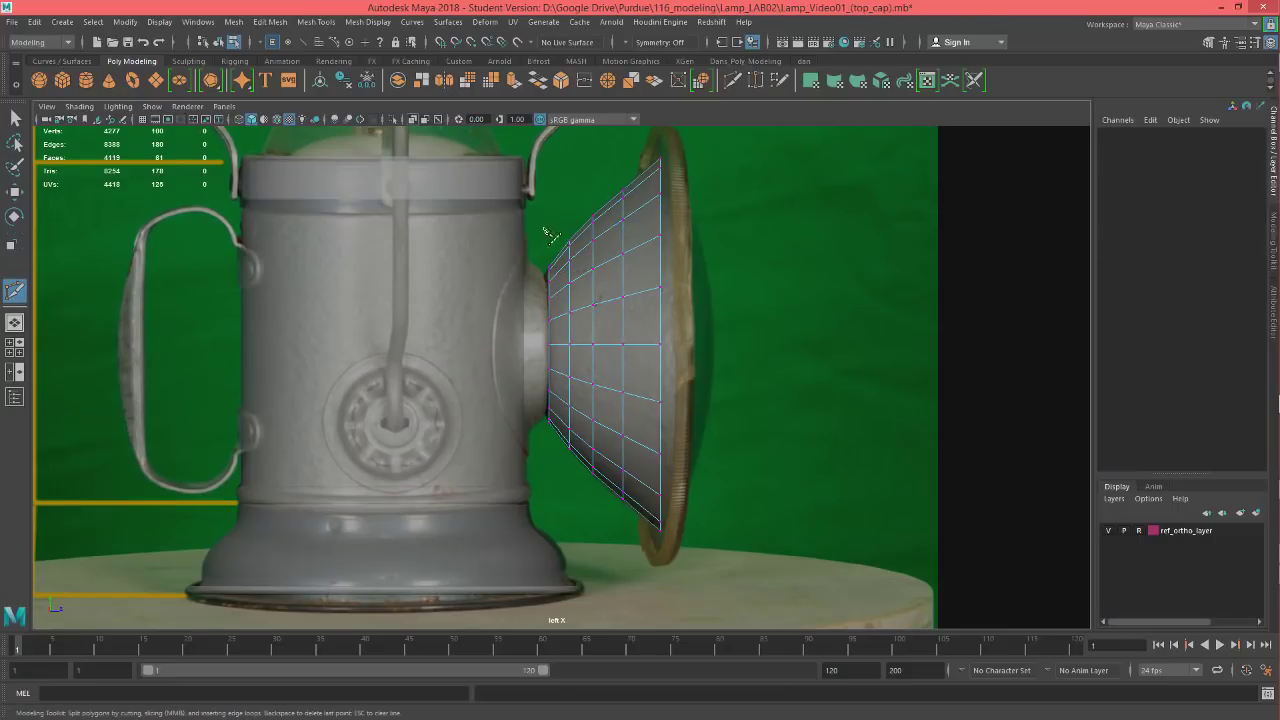
- Select the vertices of the loop nearest the outer rim and scale them up uniformly by about 1.01 to match the reference
key(w)
drag(614, 163, 632, 568)
scroll(636, 562, up, 2)
key(r)
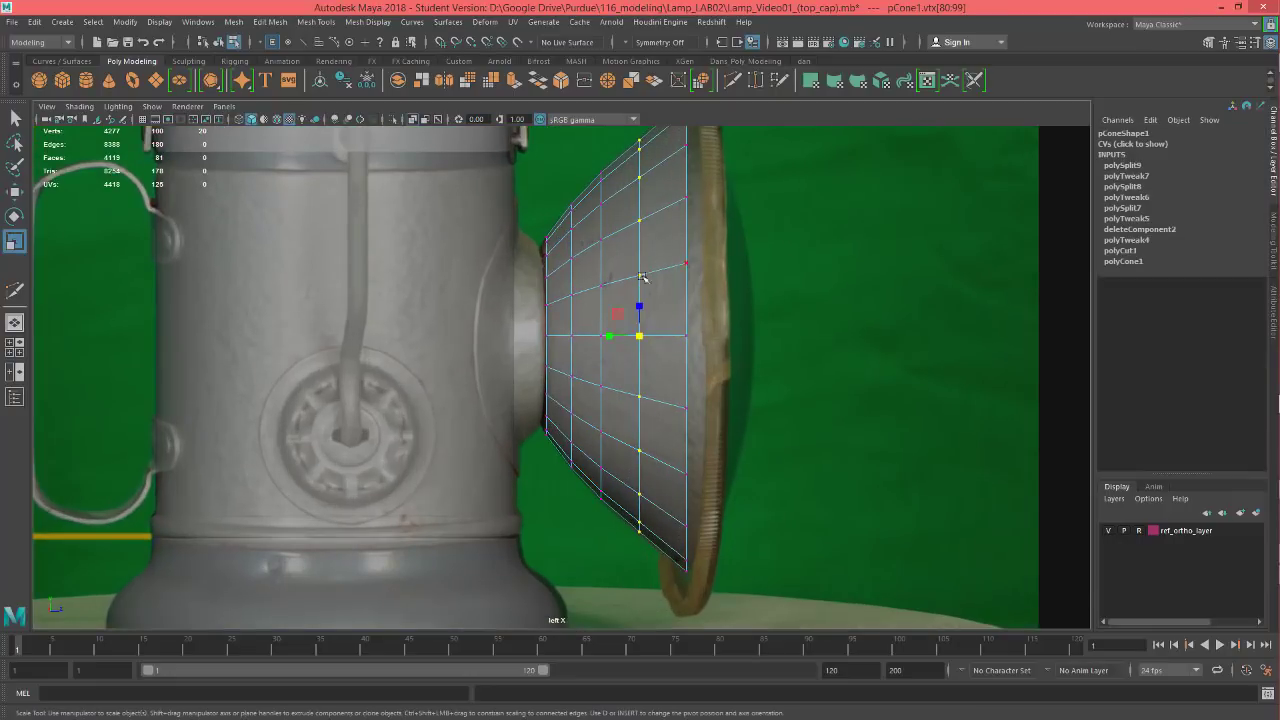
drag(637, 342, 642, 342)
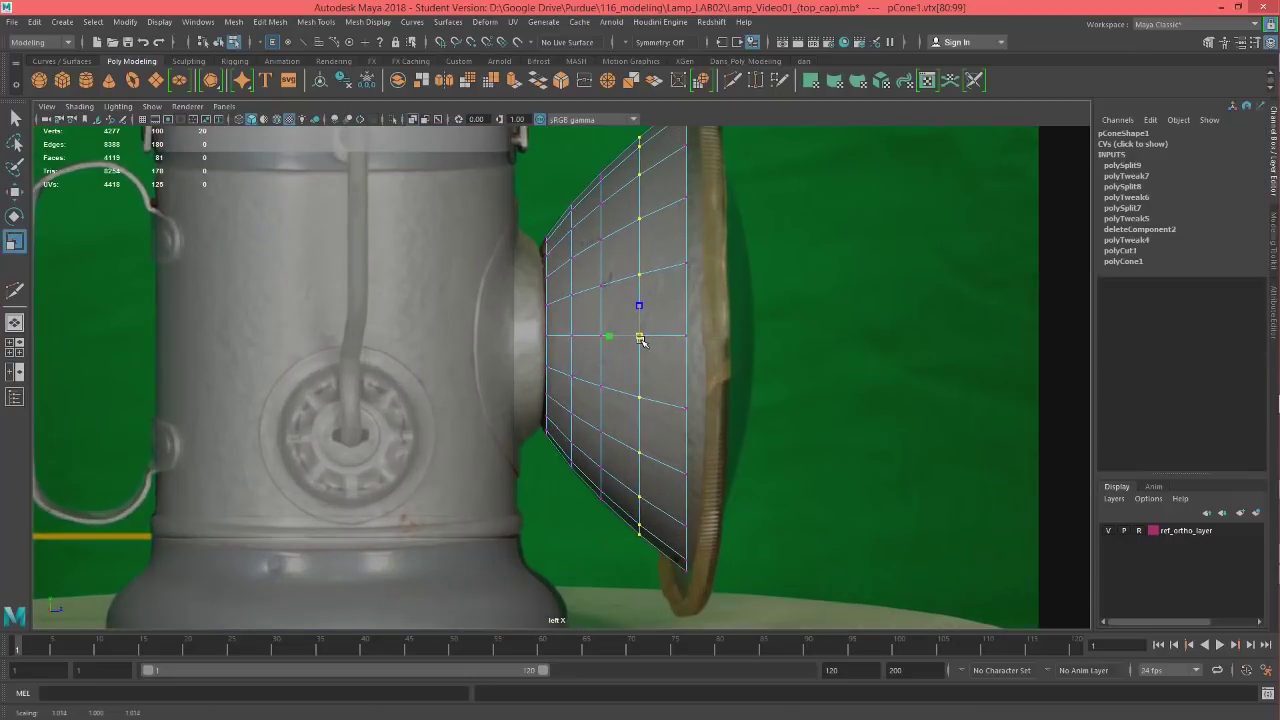
- In the perspective view, select the edge loop around the reflector's small opening and close it with Fill Hole
scroll(545, 340, up, 3)
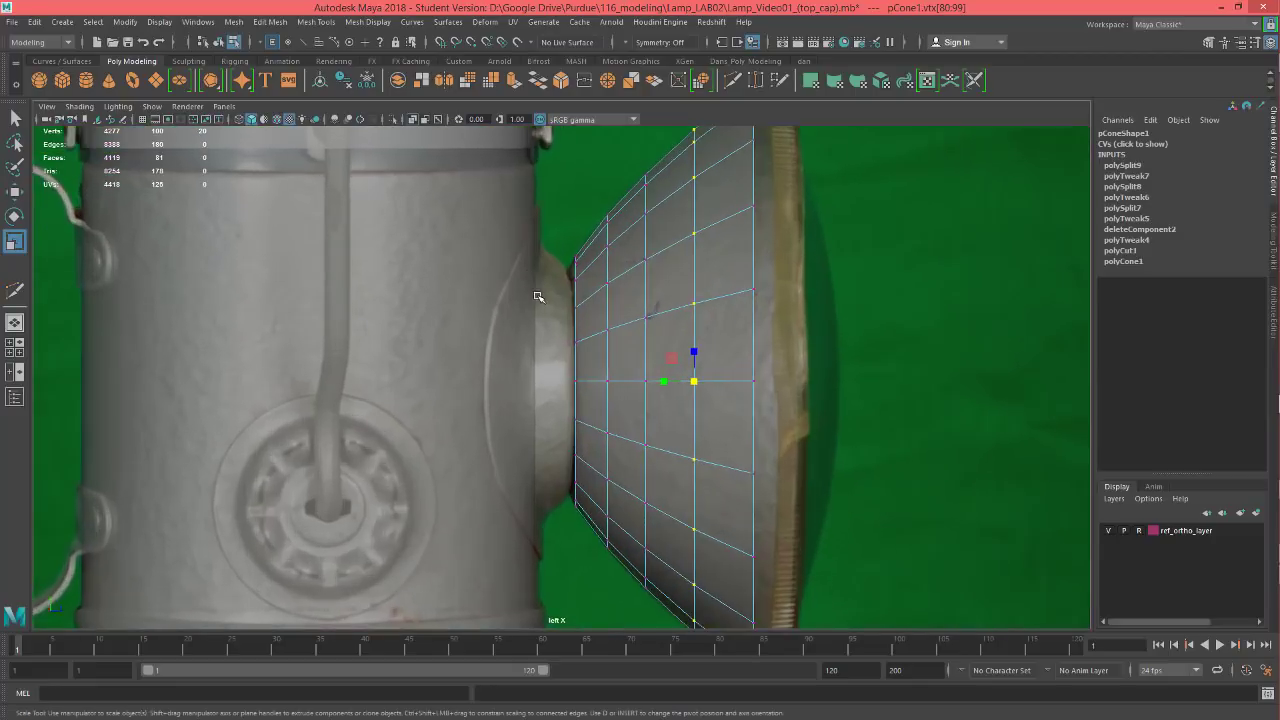
alt+middle_drag(633, 456, 577, 325)
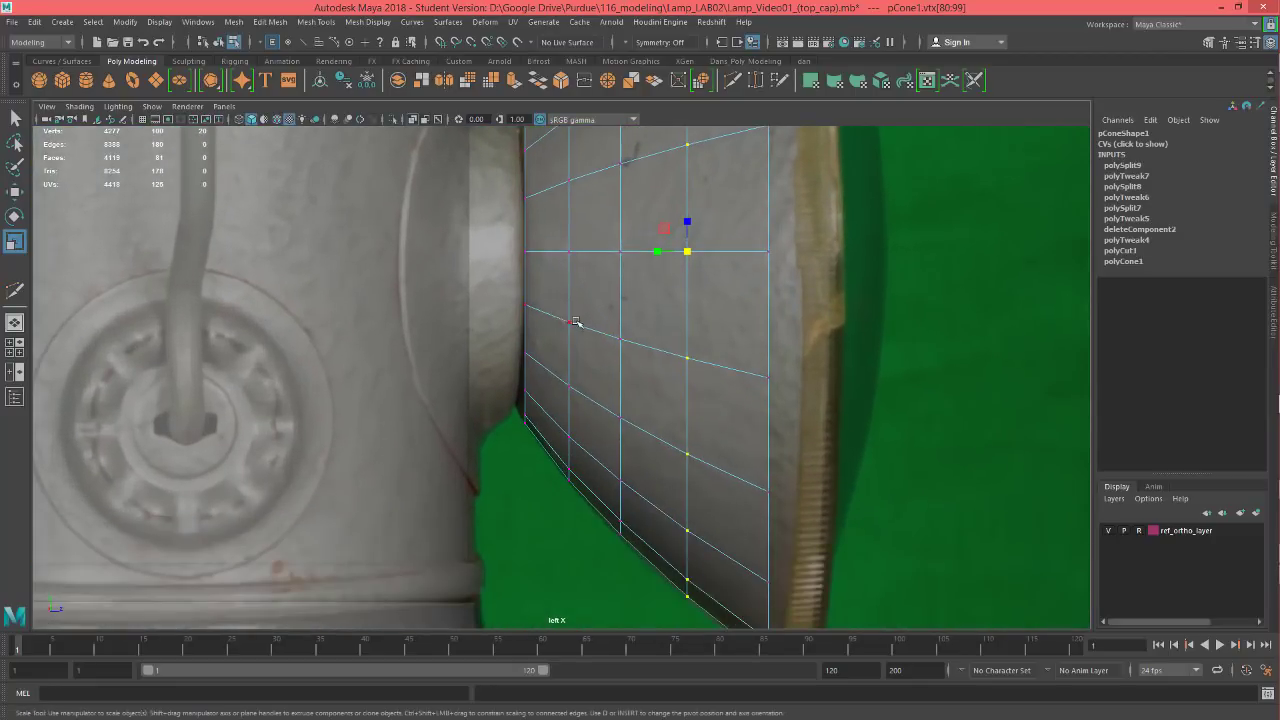
key(space)
drag(580, 317, 586, 278)
alt+drag(617, 341, 666, 356)
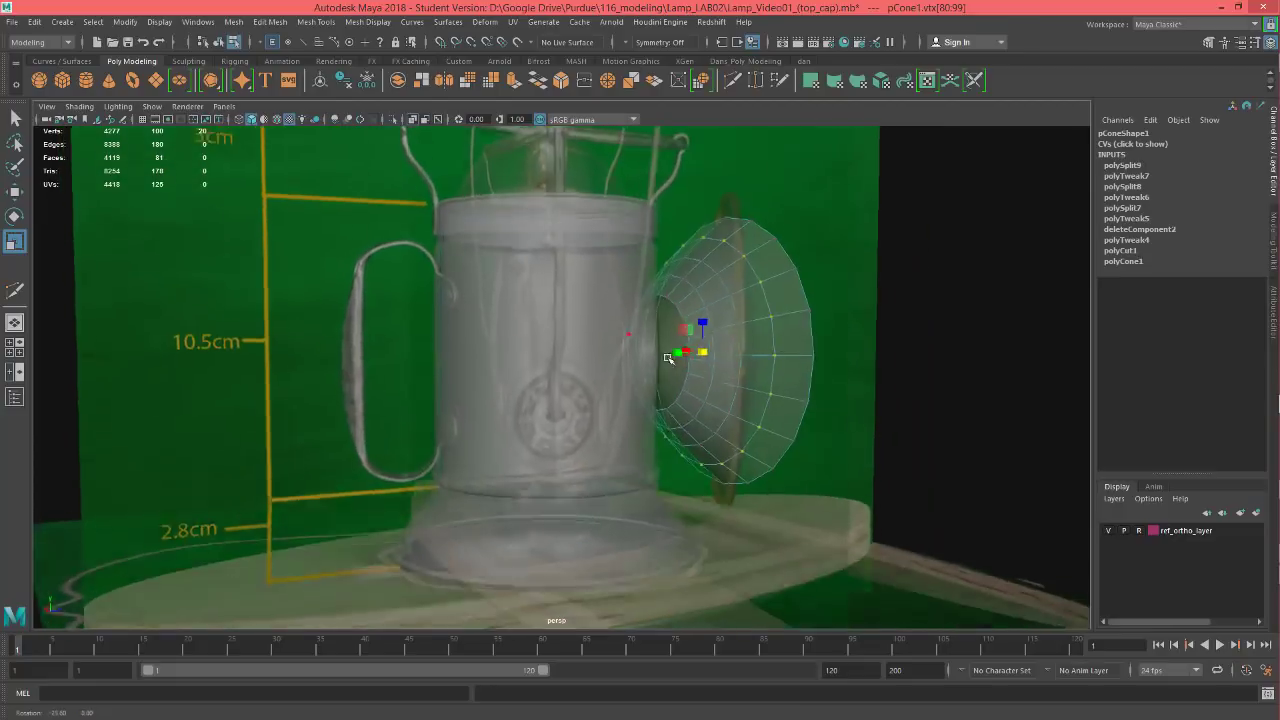
scroll(703, 369, up, 4)
alt+middle_drag(722, 380, 562, 403)
right_drag(614, 337, 612, 290)
double_click(624, 397)
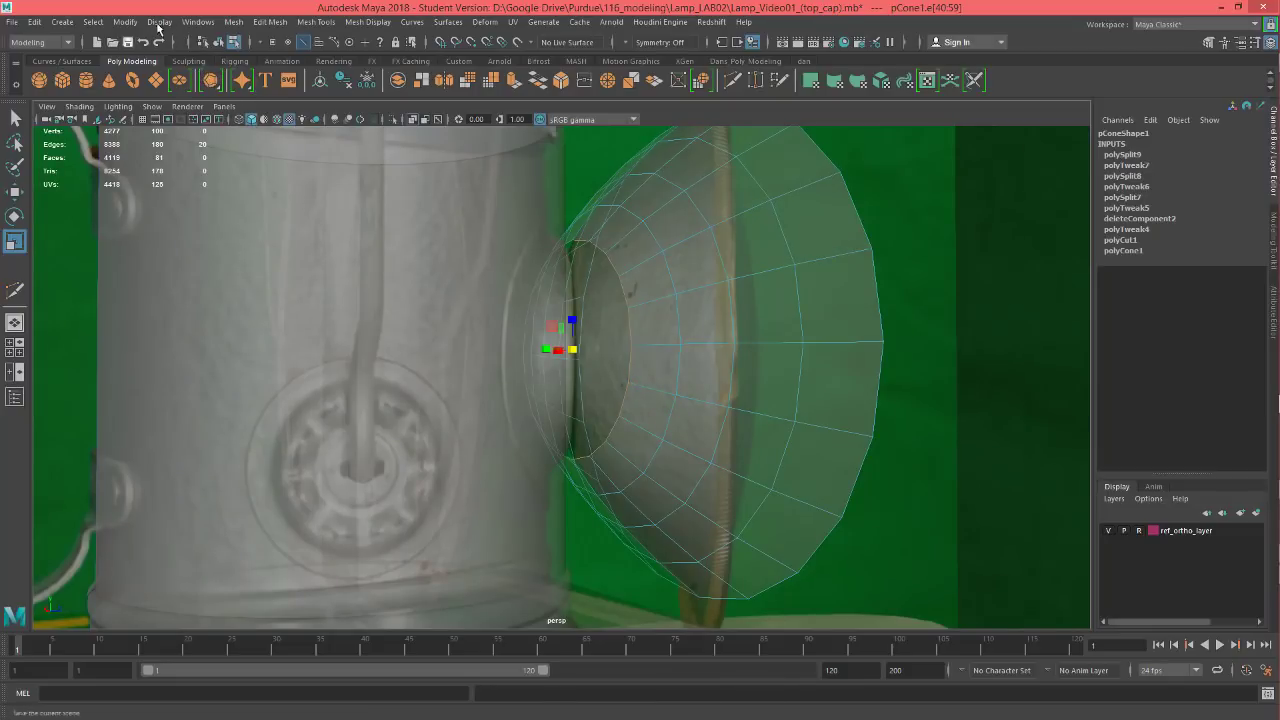
click(233, 22)
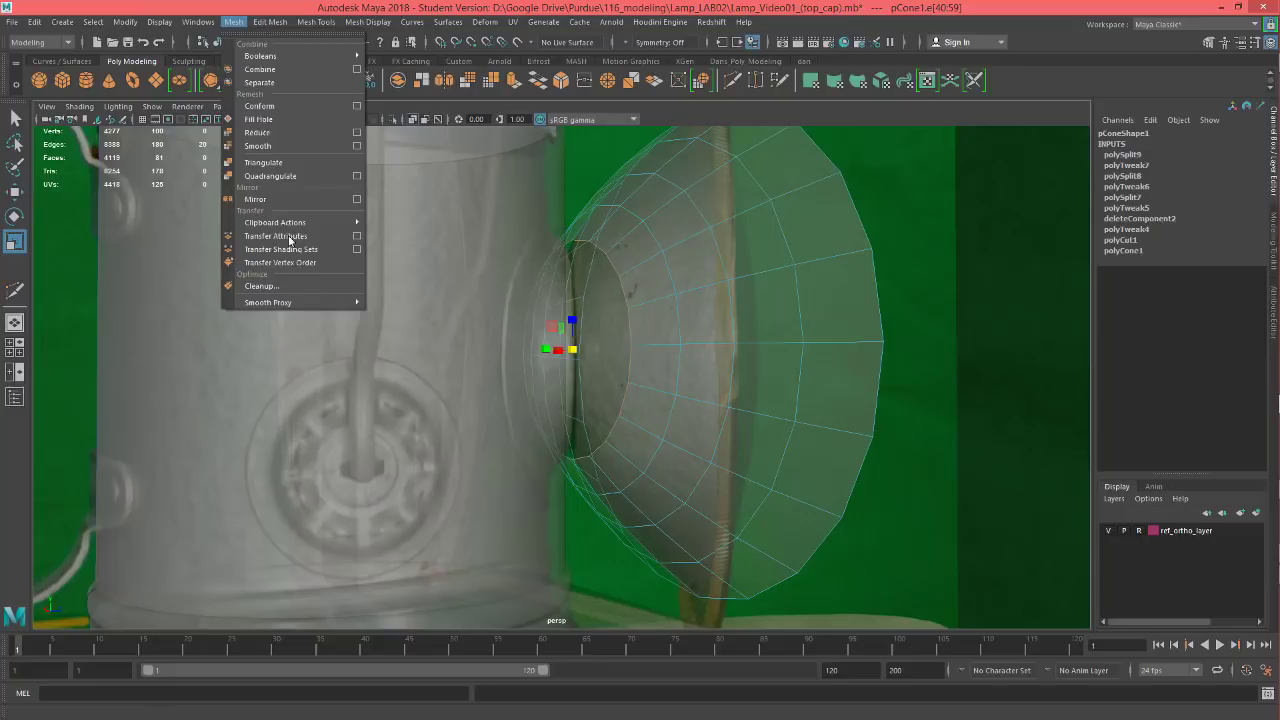
click(278, 120)
- Switch to face selection and select the circular cap face that closes the reflector's neck end
alt+drag(674, 423, 235, 250)
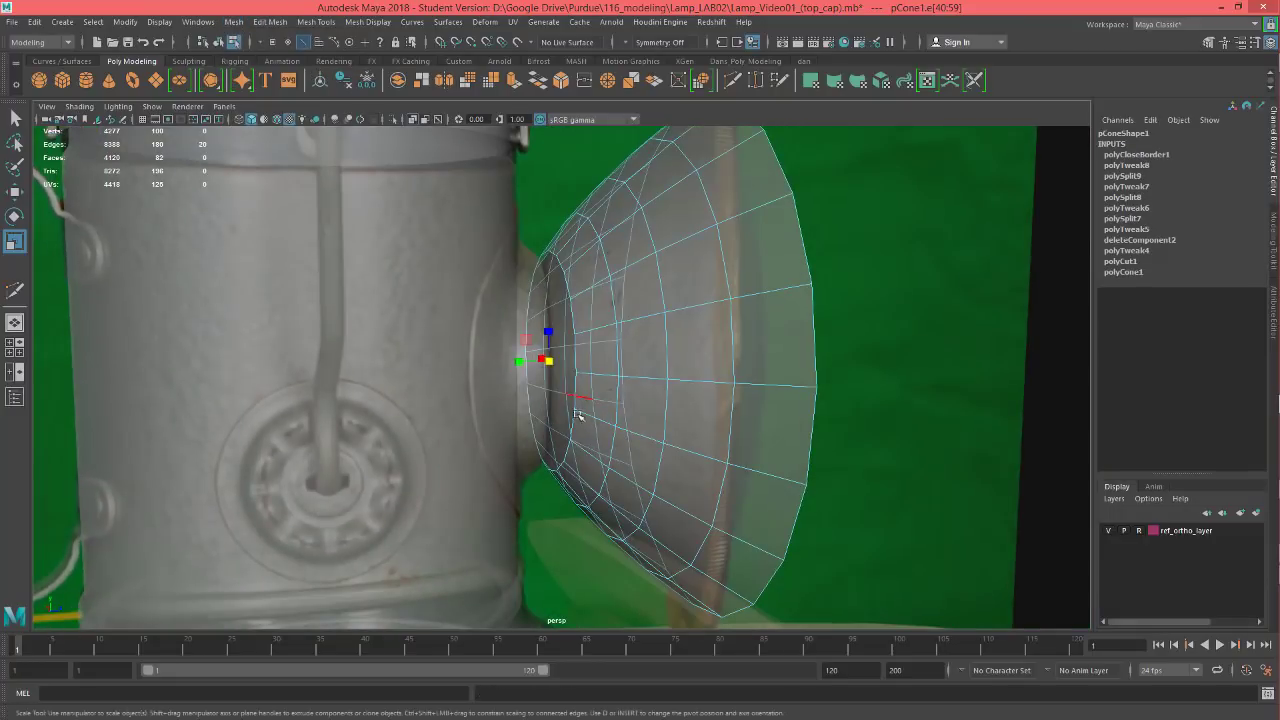
alt+drag(578, 415, 497, 286)
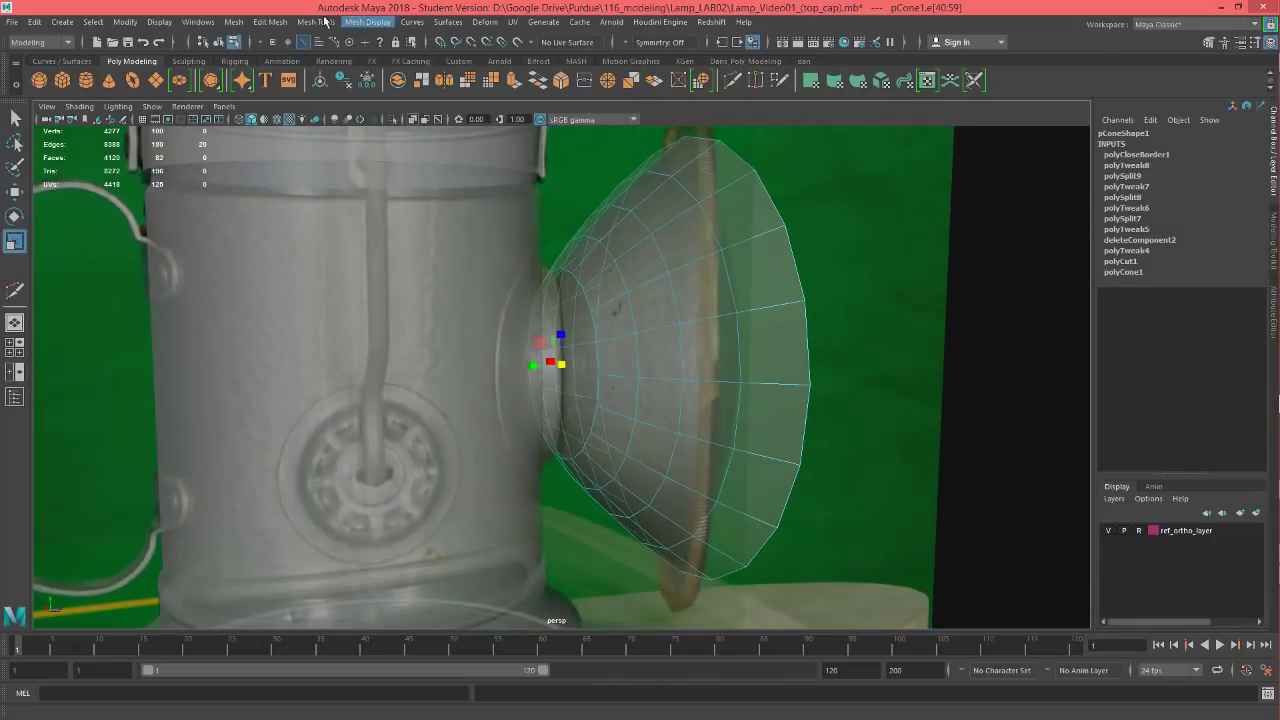
alt+drag(645, 401, 661, 411)
right_drag(590, 338, 591, 363)
click(594, 354)
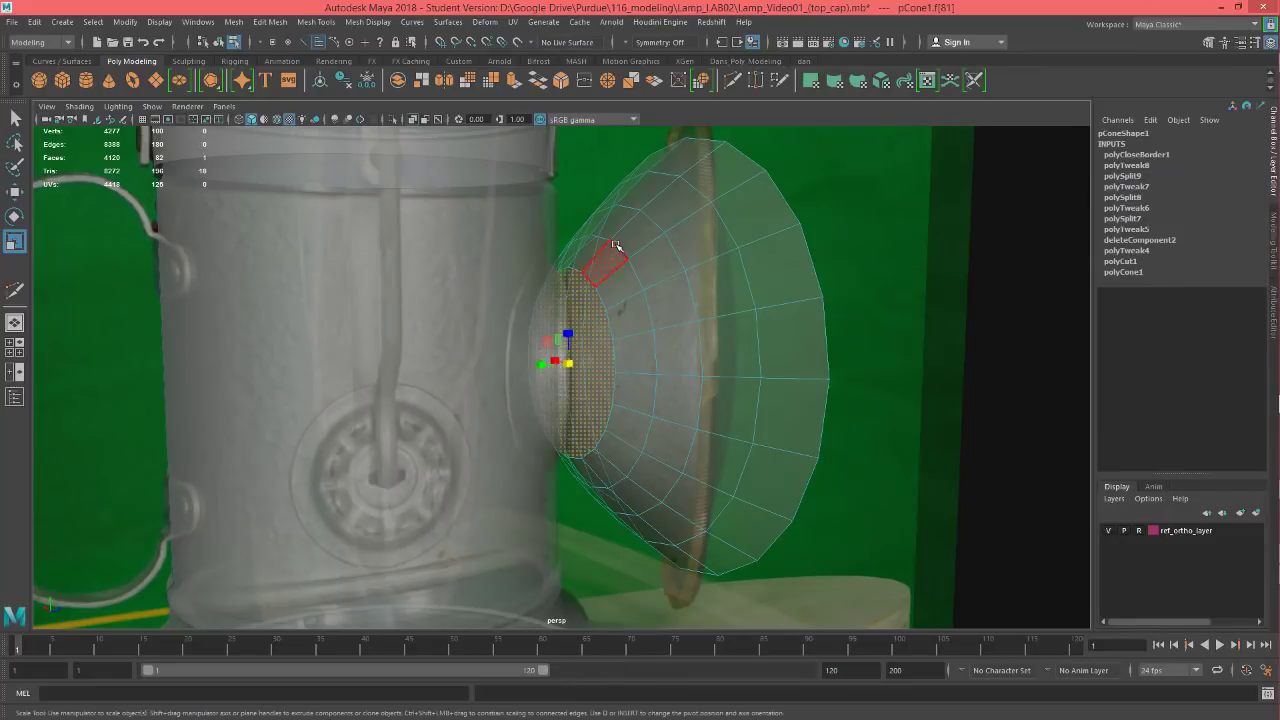
- Turn off X-Ray shading in the perspective view and hide the ref_ortho_layer reference layer
click(79, 106)
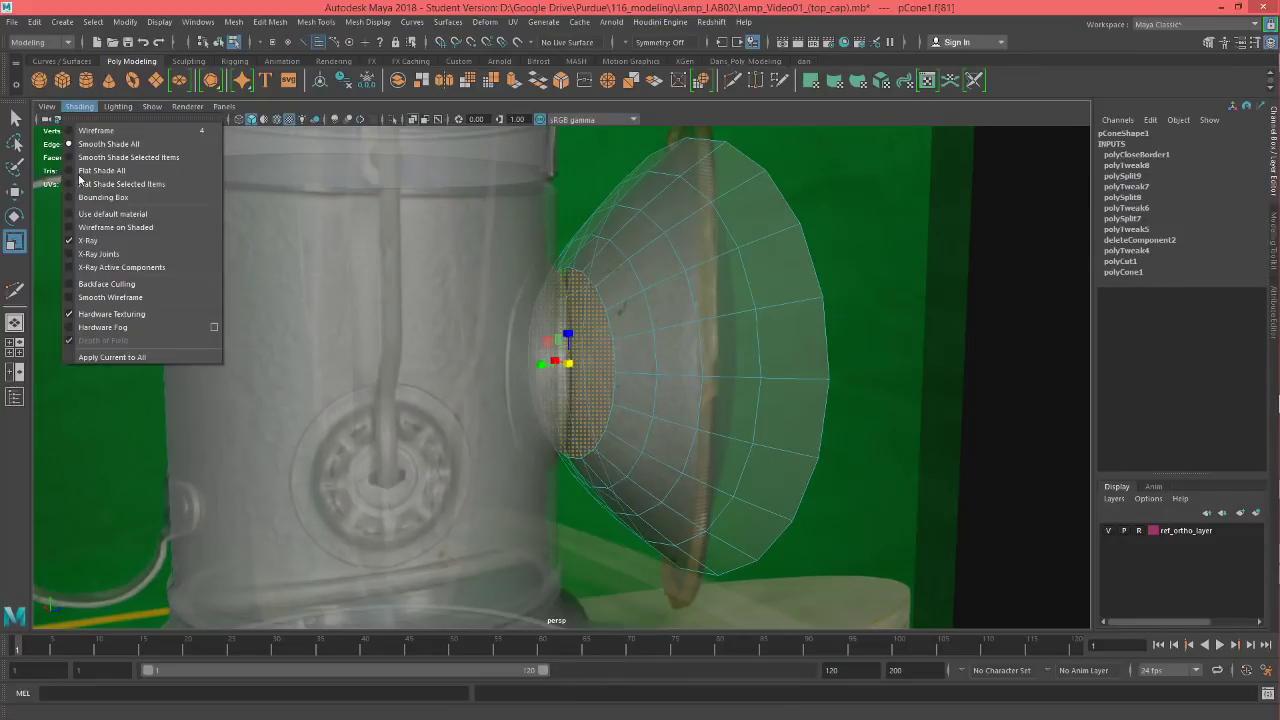
click(70, 243)
key(f)
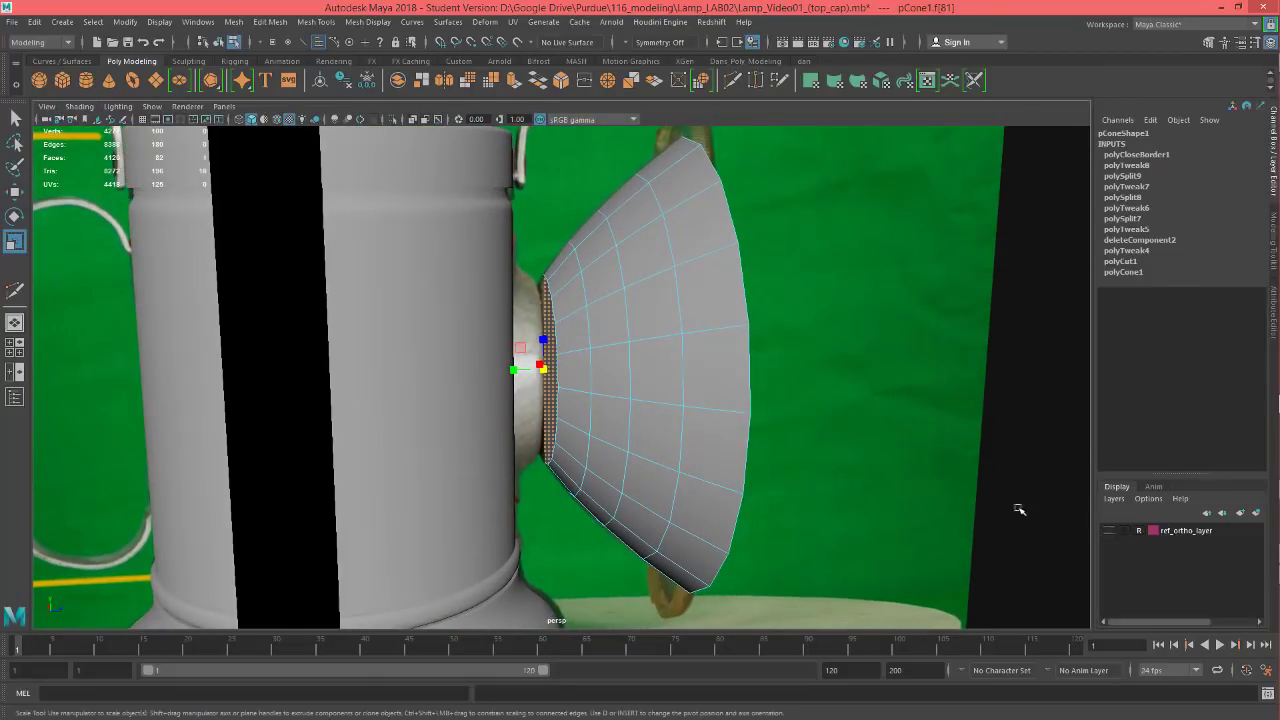
- Extrude the circular neck cap face and scale it inward uniformly to about 0.783 to form an inner ring
alt+drag(1019, 510, 651, 401)
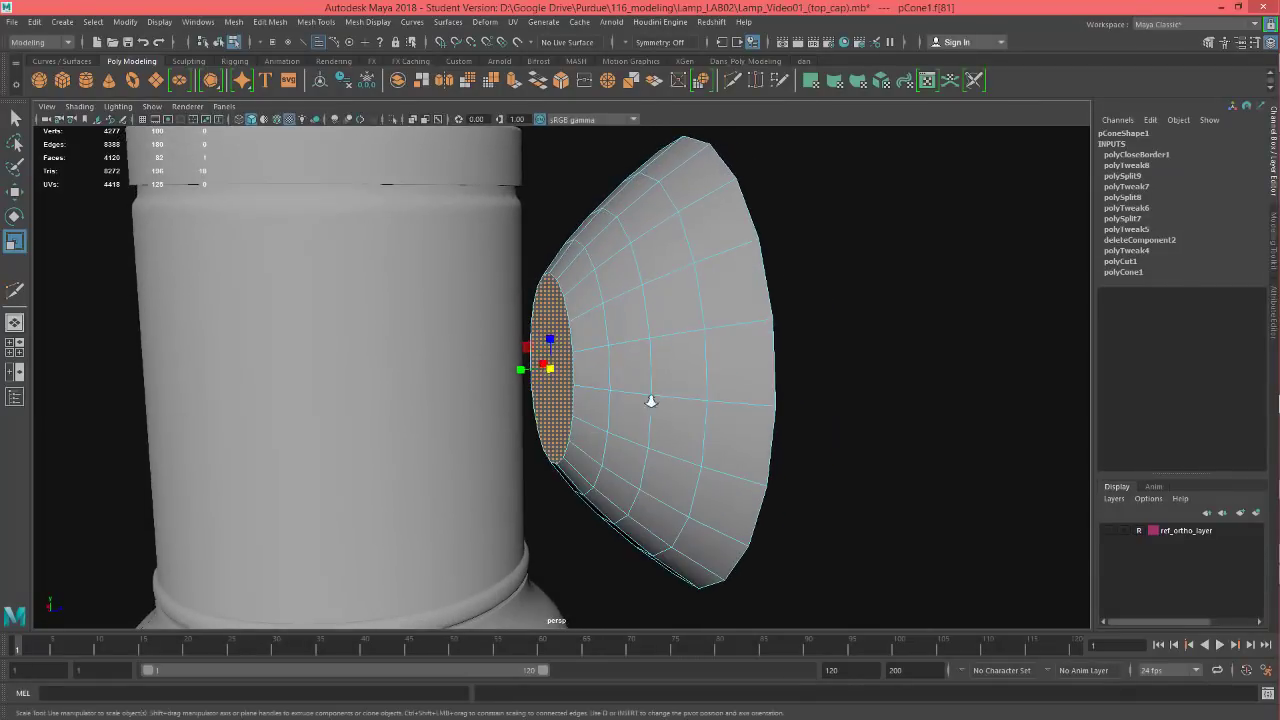
scroll(811, 371, up, 4)
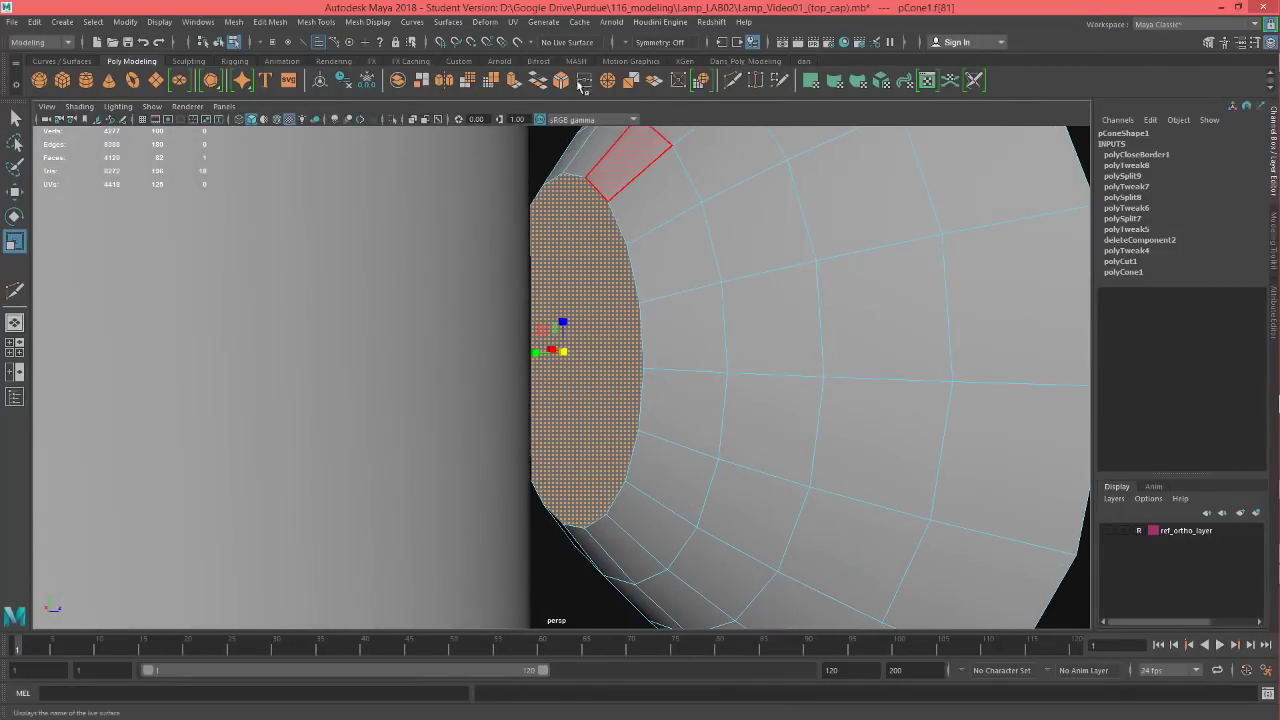
key(ctrl+e)
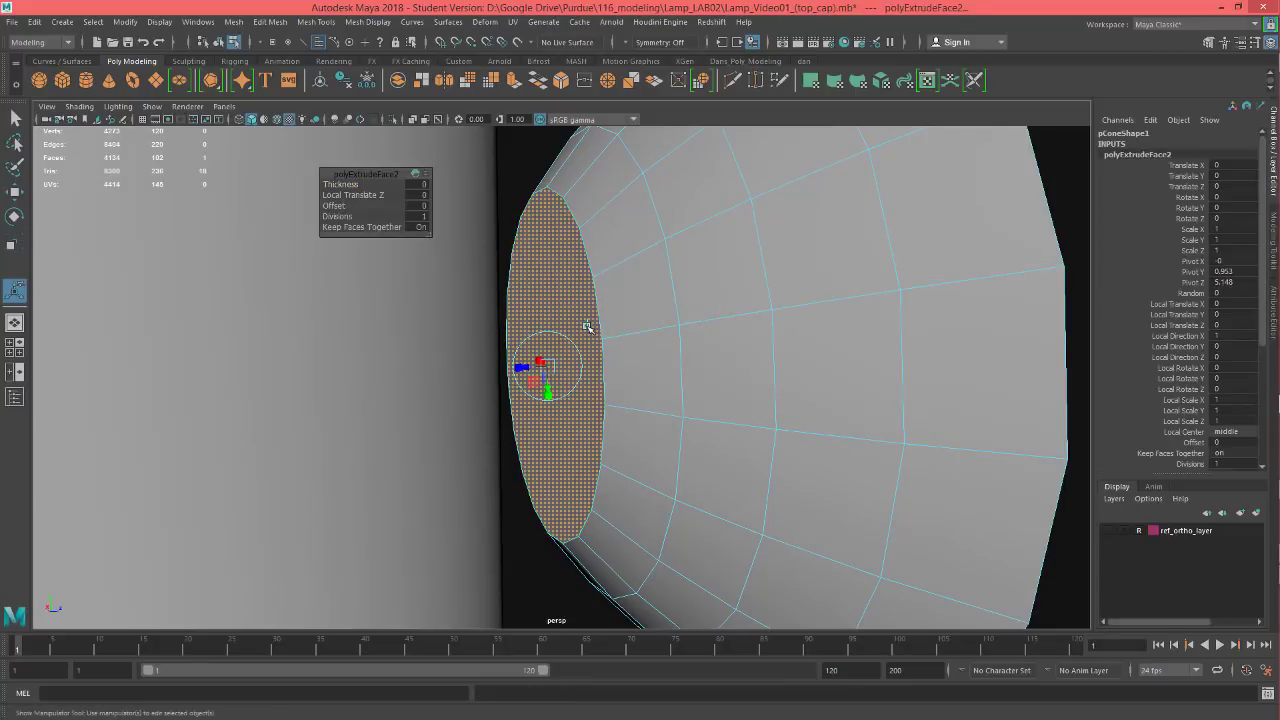
click(588, 327)
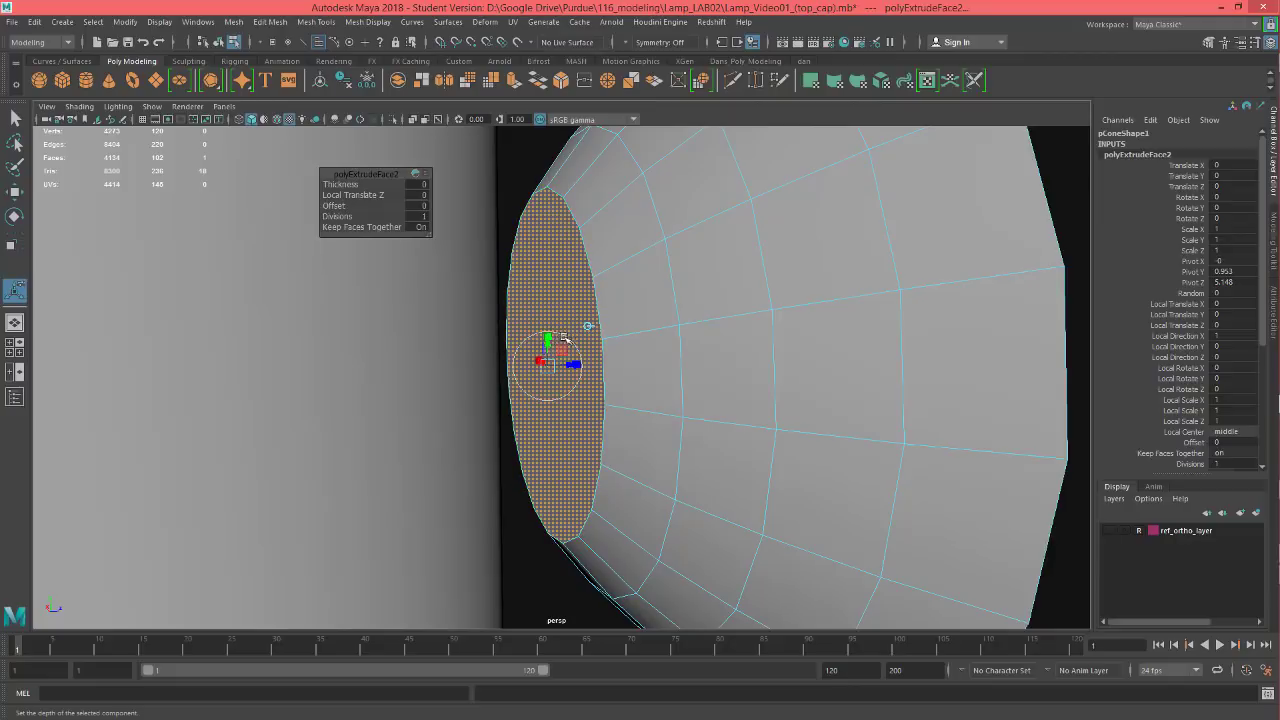
click(548, 337)
drag(548, 367, 543, 370)
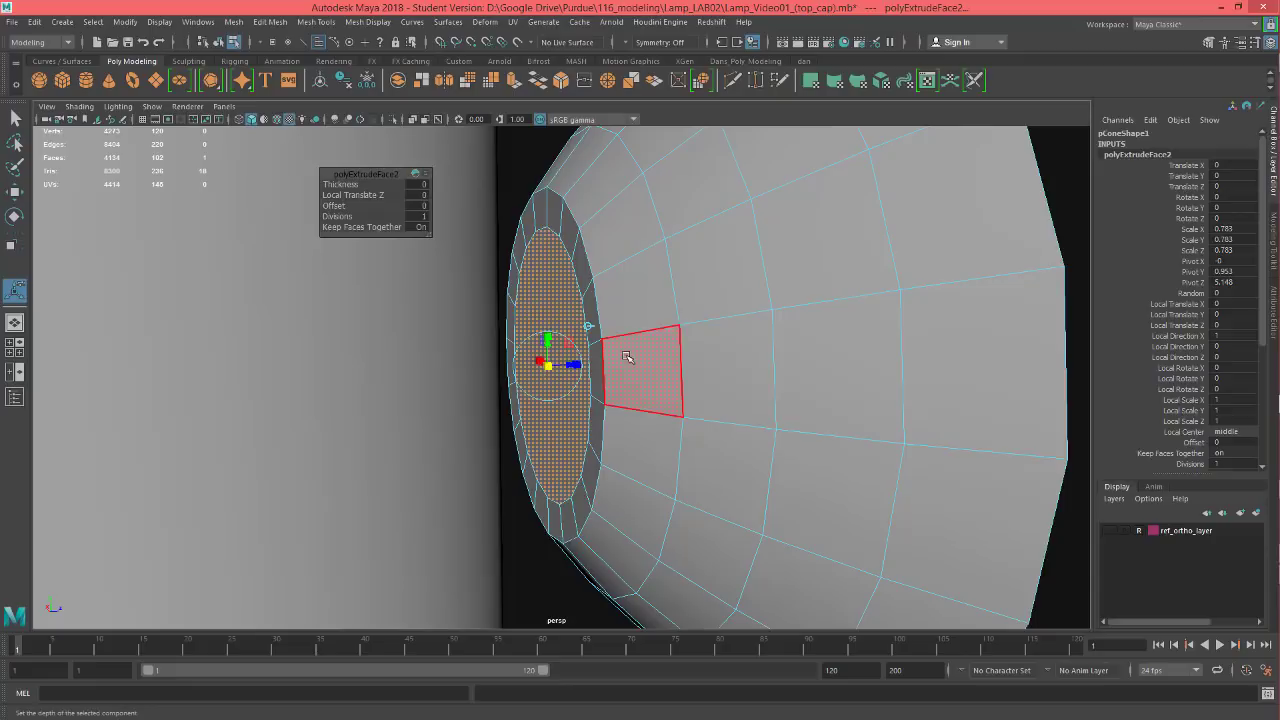
- Leave the extrusion, return to object selection and isolate the reflector in the viewport
key(w)
right_drag(710, 272, 763, 253)
key(ctrl+1)
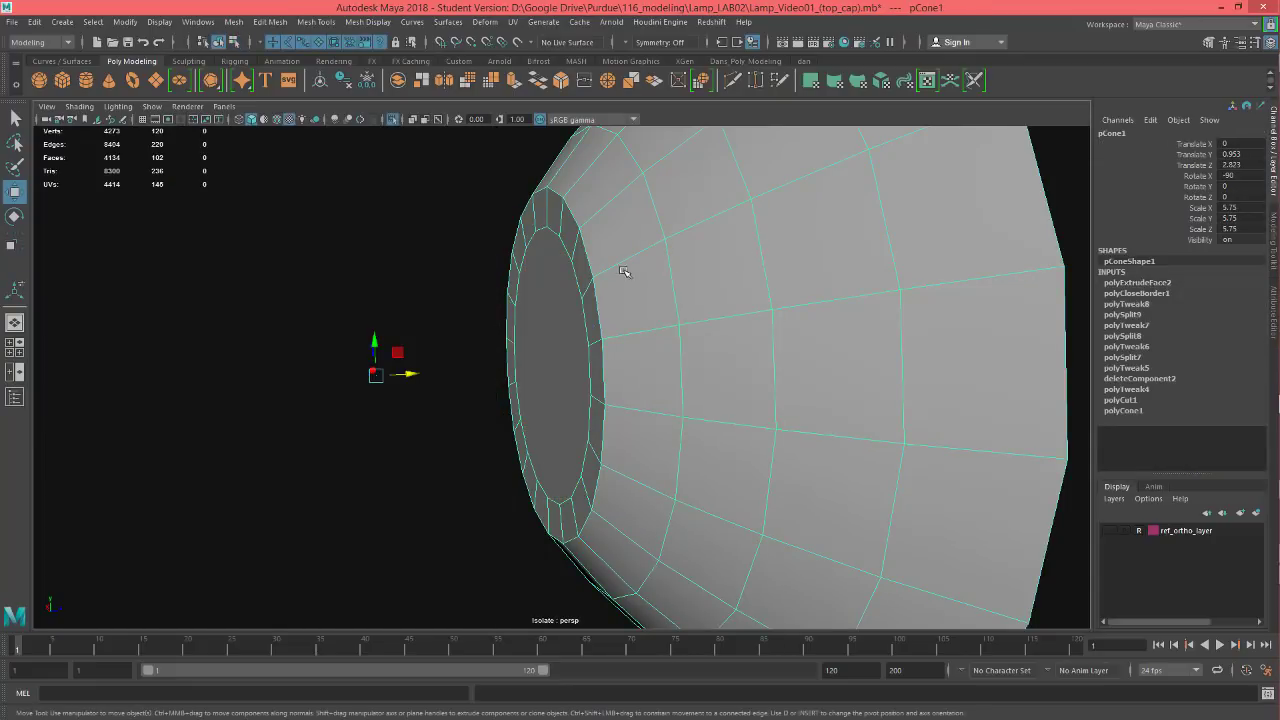
- Using Multi-Cut, split the inner cap face with a vertical and a horizontal edge through its centre, joining opposite rim vertices
alt+drag(595, 308, 733, 350)
alt+middle_drag(733, 349, 667, 343)
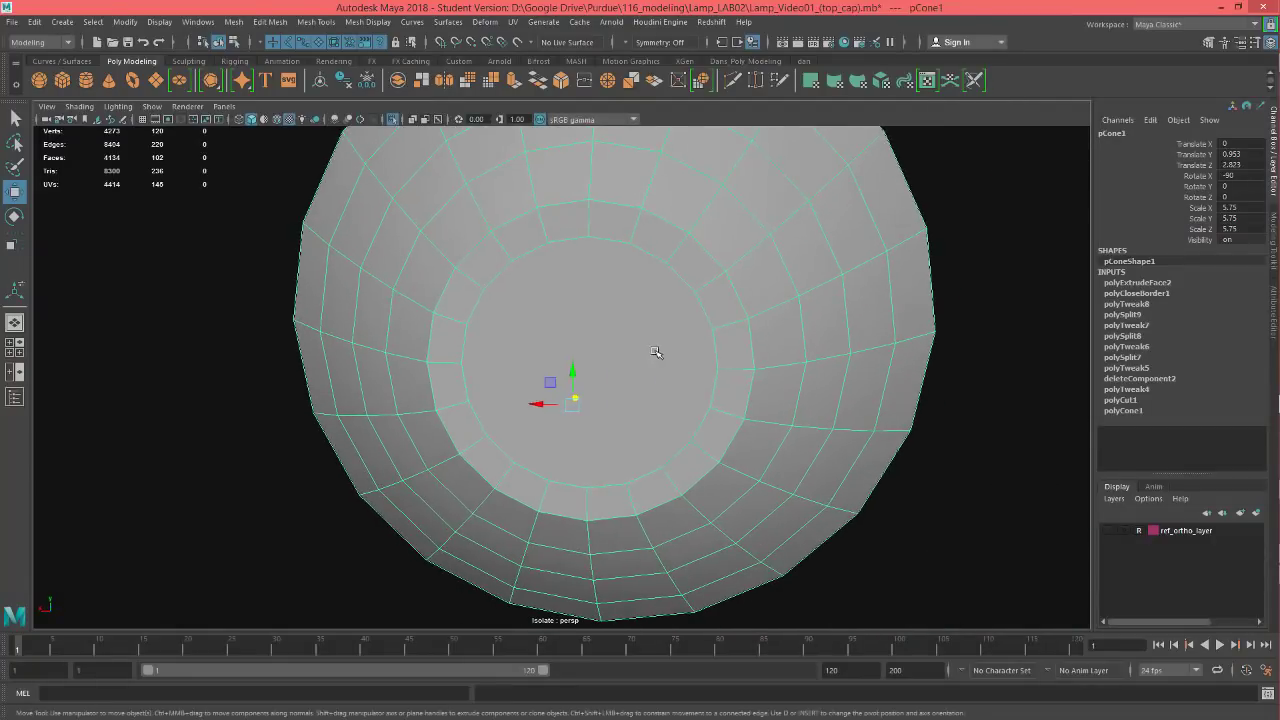
alt+drag(710, 446, 717, 429)
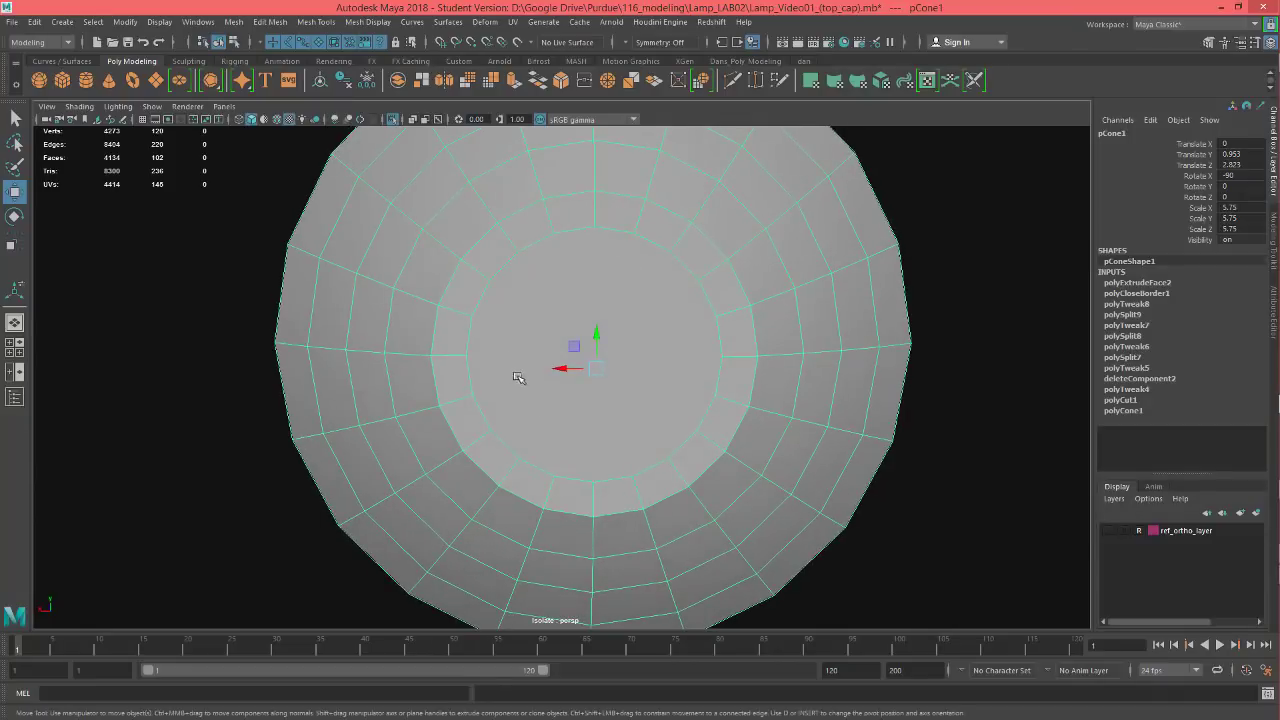
alt+drag(615, 421, 591, 318)
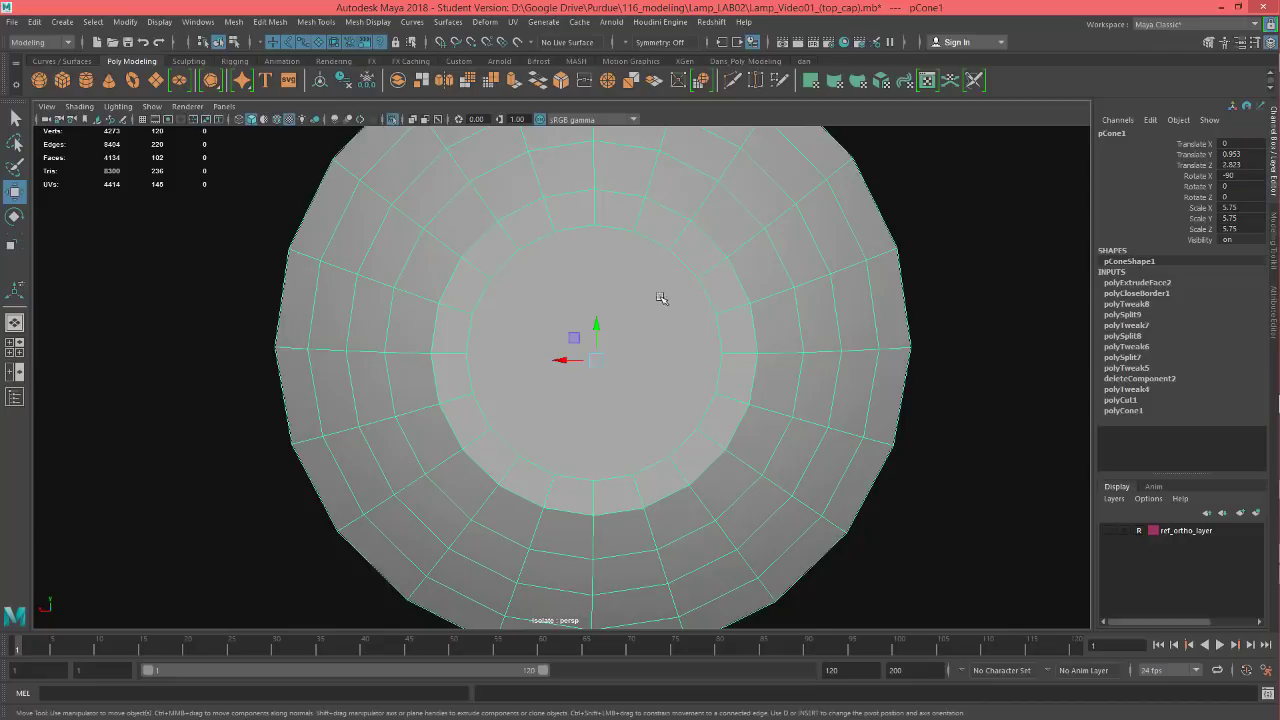
alt+drag(660, 298, 654, 298)
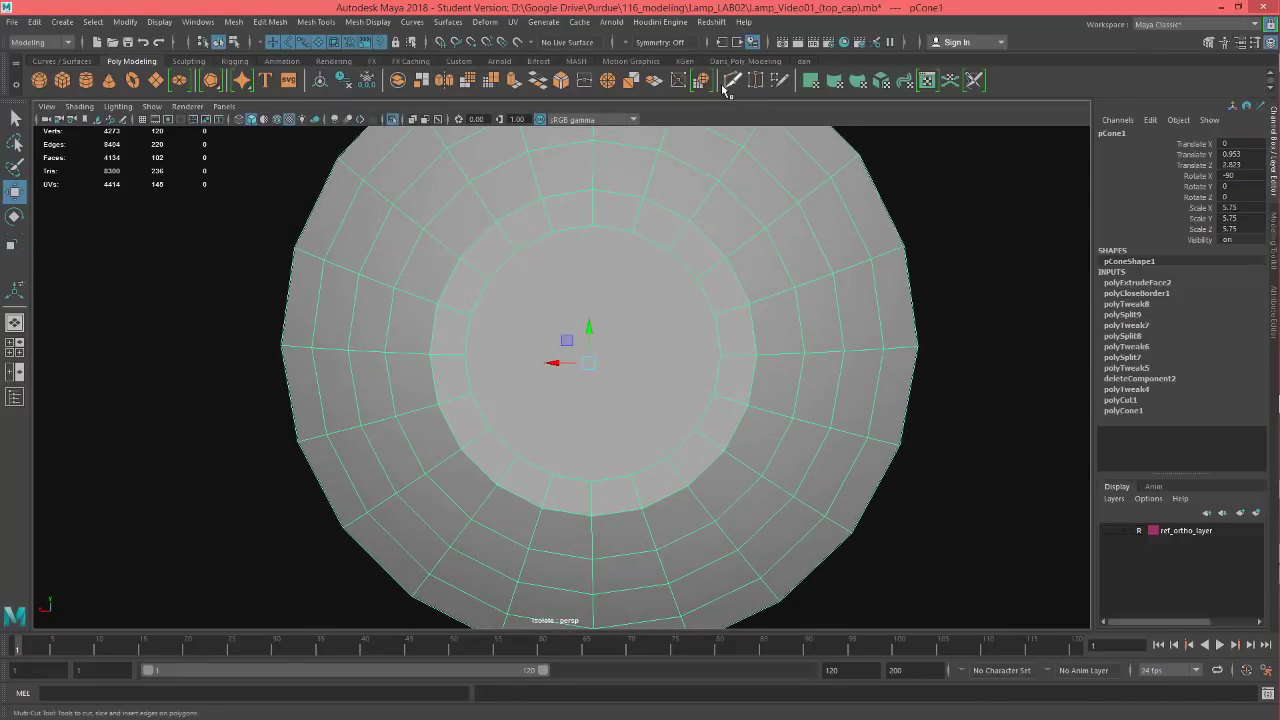
key(ctrl+shift+x)
click(593, 228)
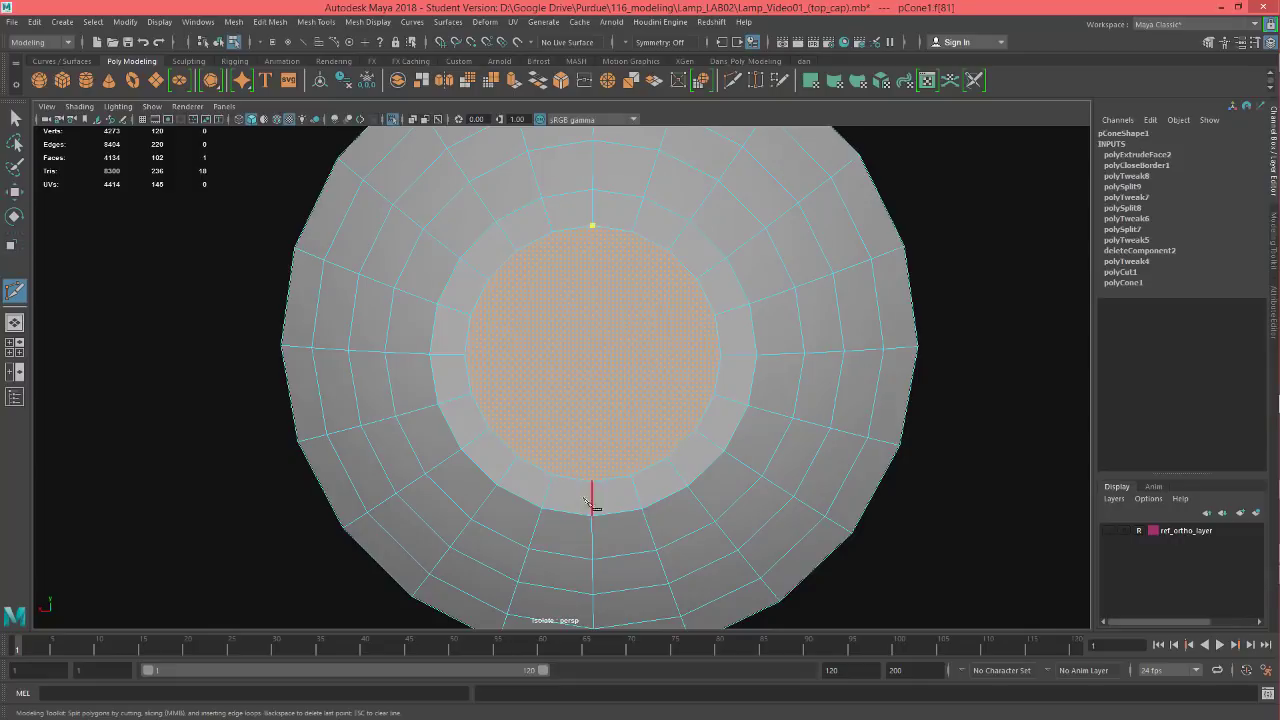
click(591, 484)
key(Return)
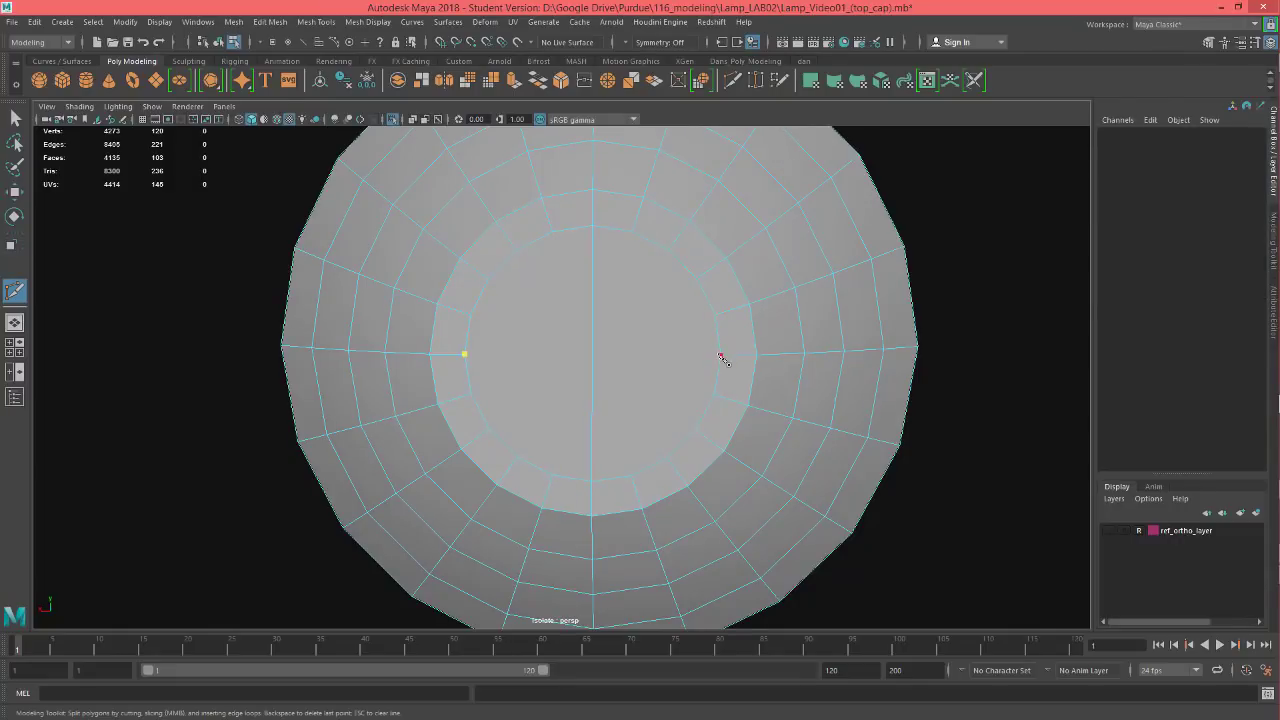
click(720, 356)
key(Return)
- Cut a vertical edge across the cap on each side of the centre line, connecting matching rim vertices
click(632, 477)
key(Return)
click(554, 477)
key(Return)
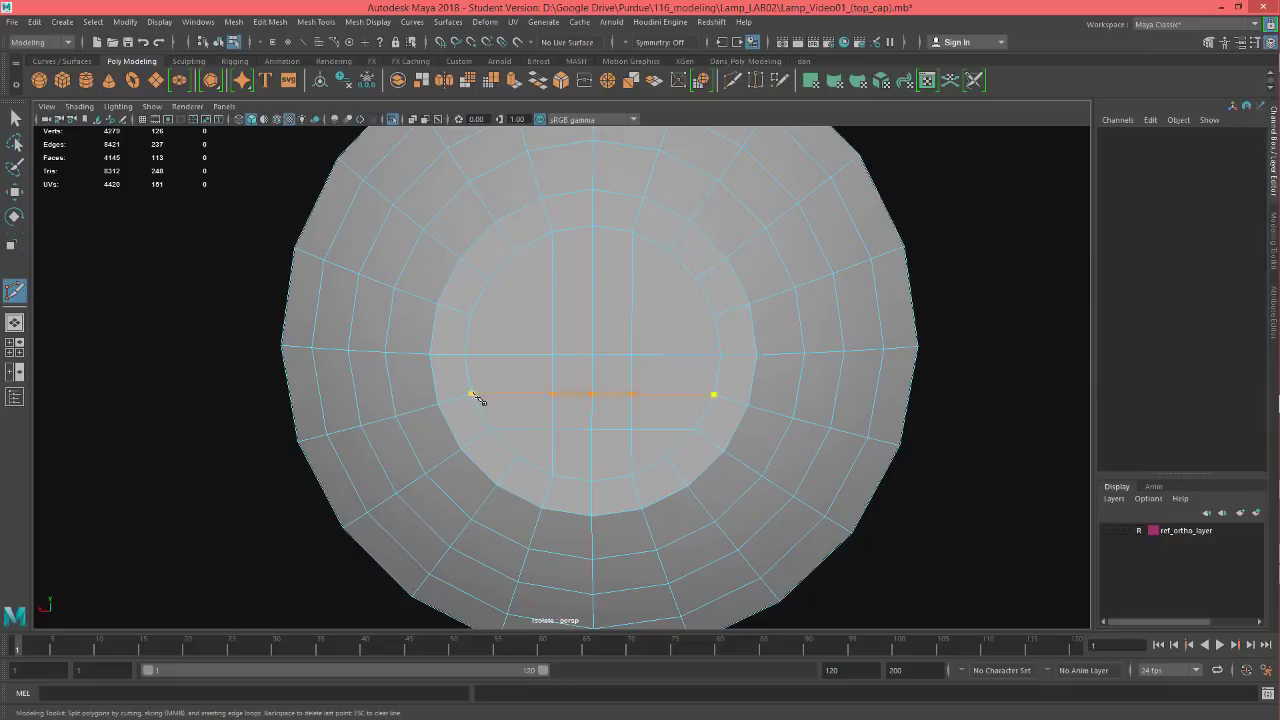
- Complete the cap grid with horizontal cuts above and below the centre line, joining opposite rim vertices
key(Return)
click(714, 316)
click(470, 315)
key(Return)
click(488, 279)
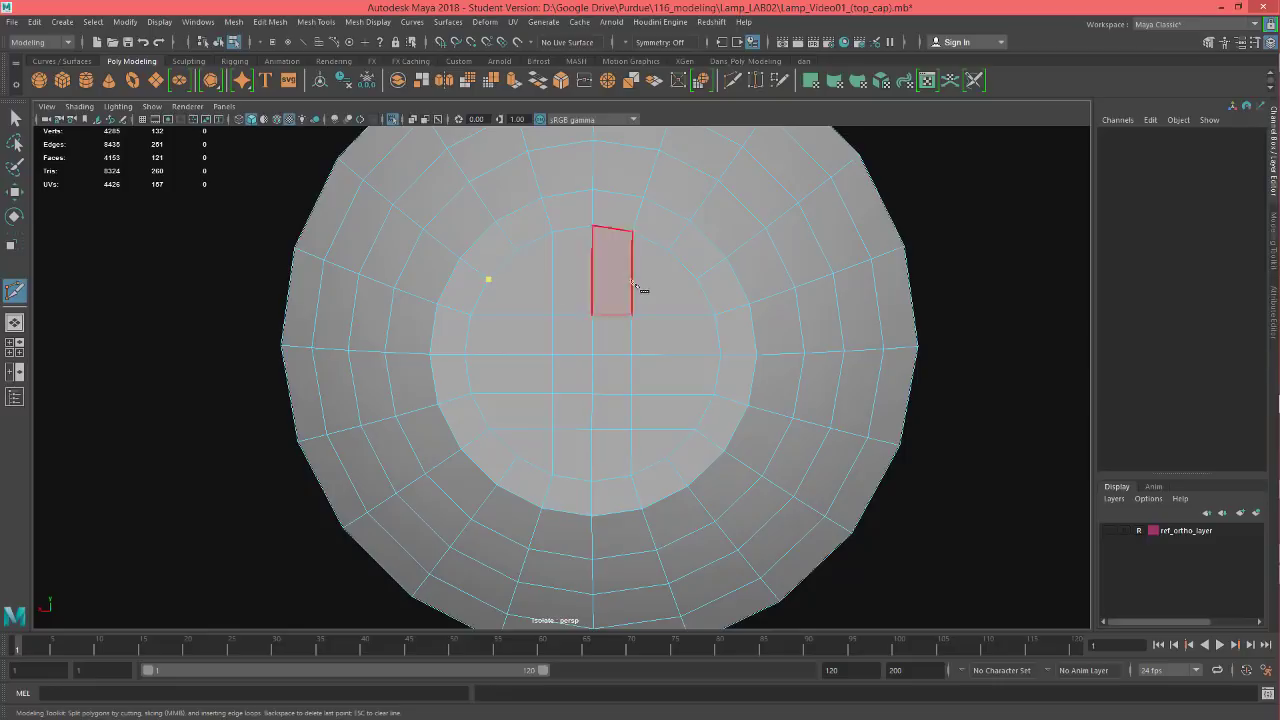
click(695, 279)
key(Return)
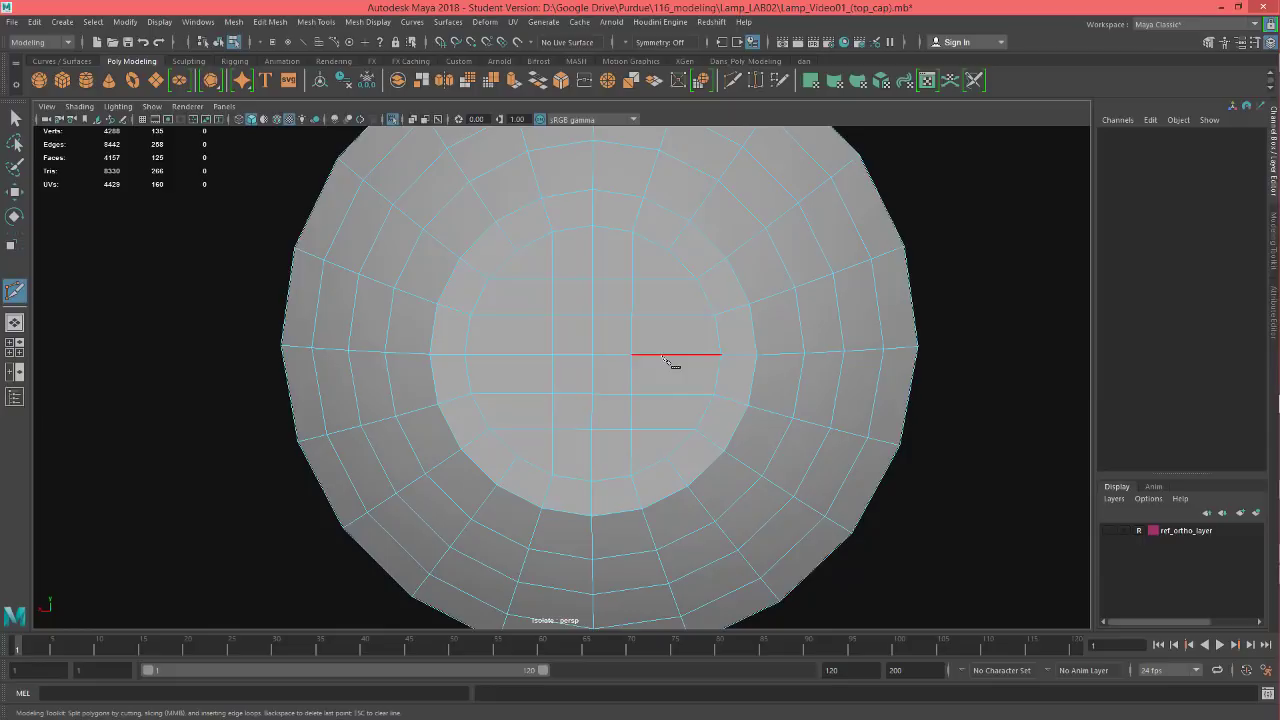
- Select the 15 interior vertices of the cap grid and apply Average Vertices twelve times to even out their spacing
key(F9)
key(w)
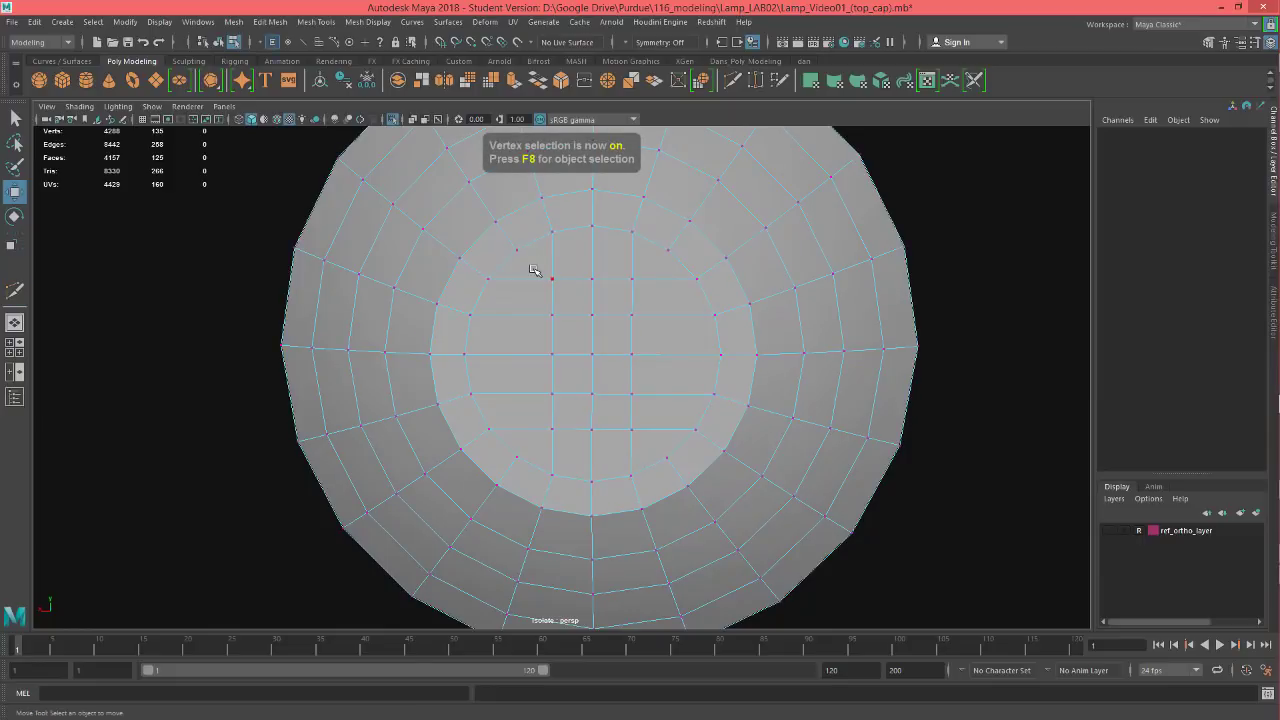
drag(525, 255, 651, 448)
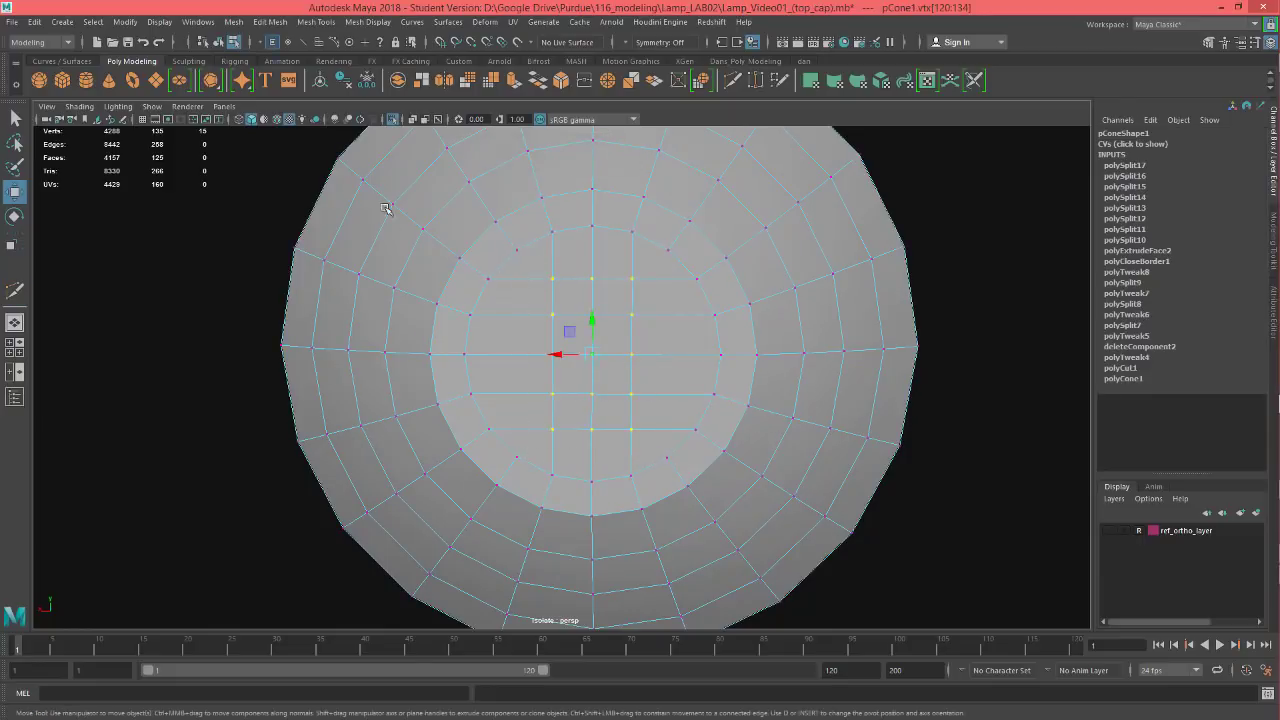
alt+drag(808, 305, 680, 354)
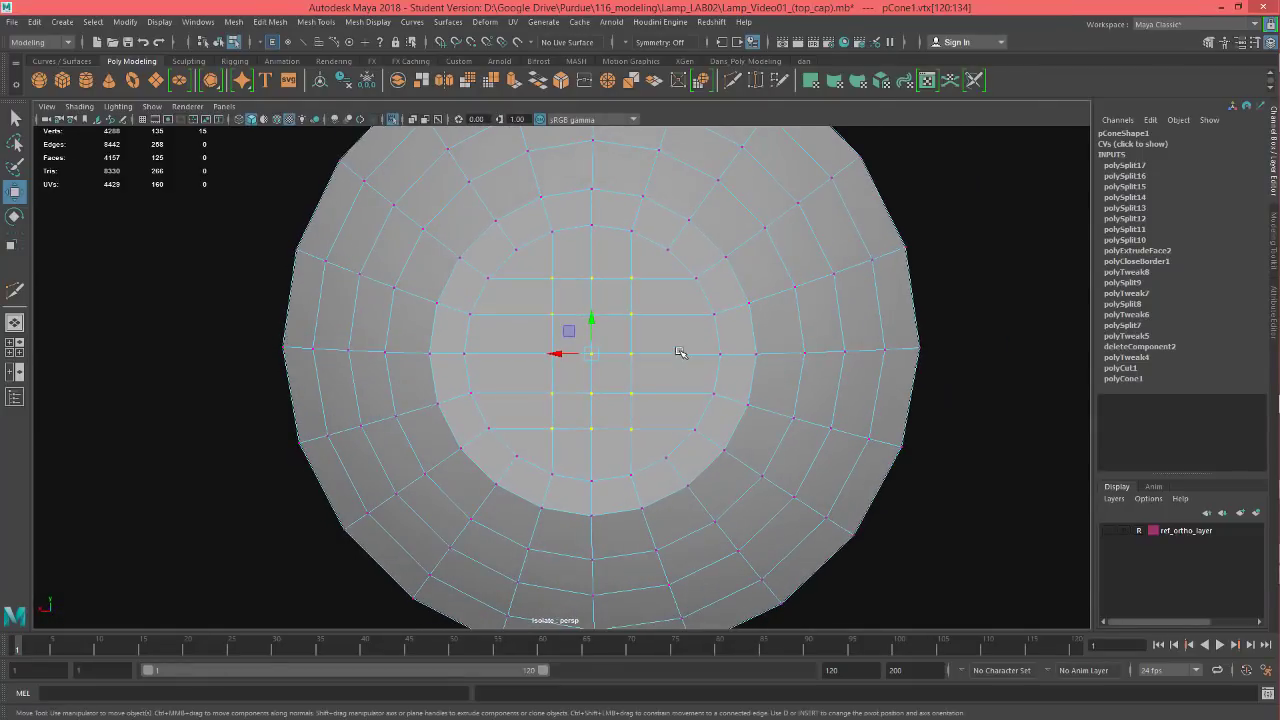
click(324, 24)
mouse_move(270, 22)
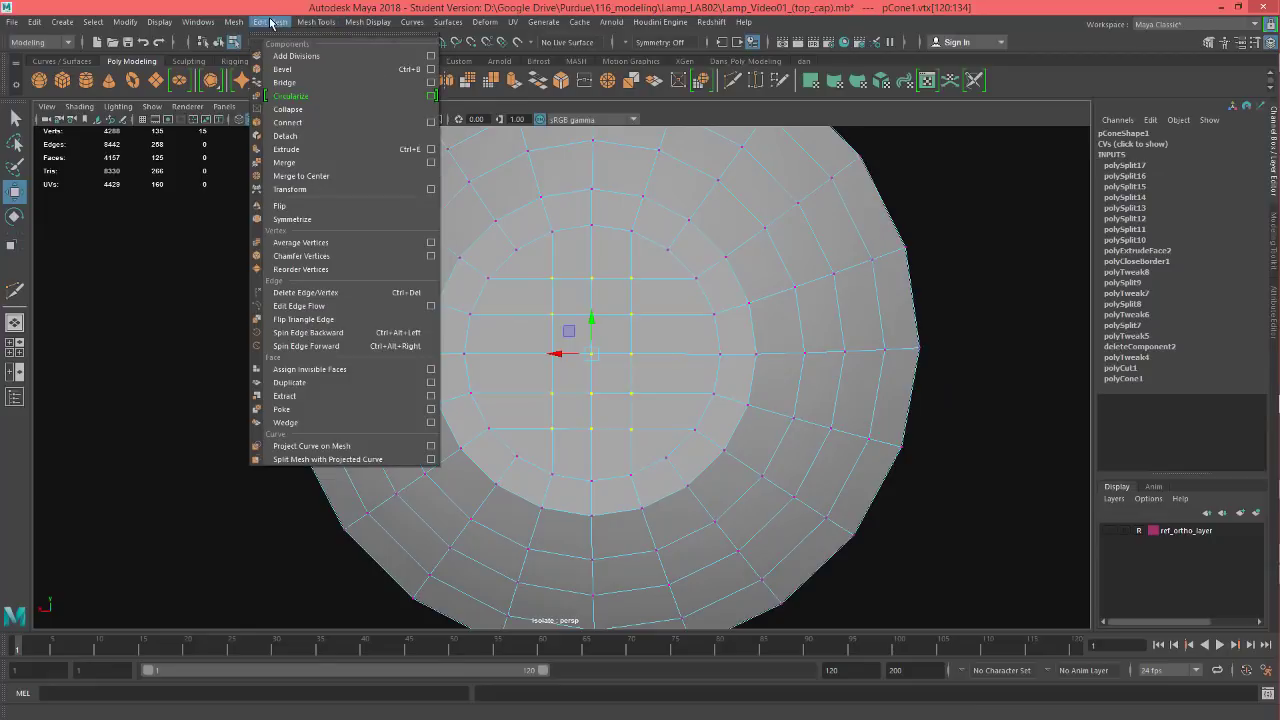
click(300, 241)
key(g)
key(g)
key(g)
key(g)
key(g)
key(g)
key(g)
key(g)
key(g)
key(g)
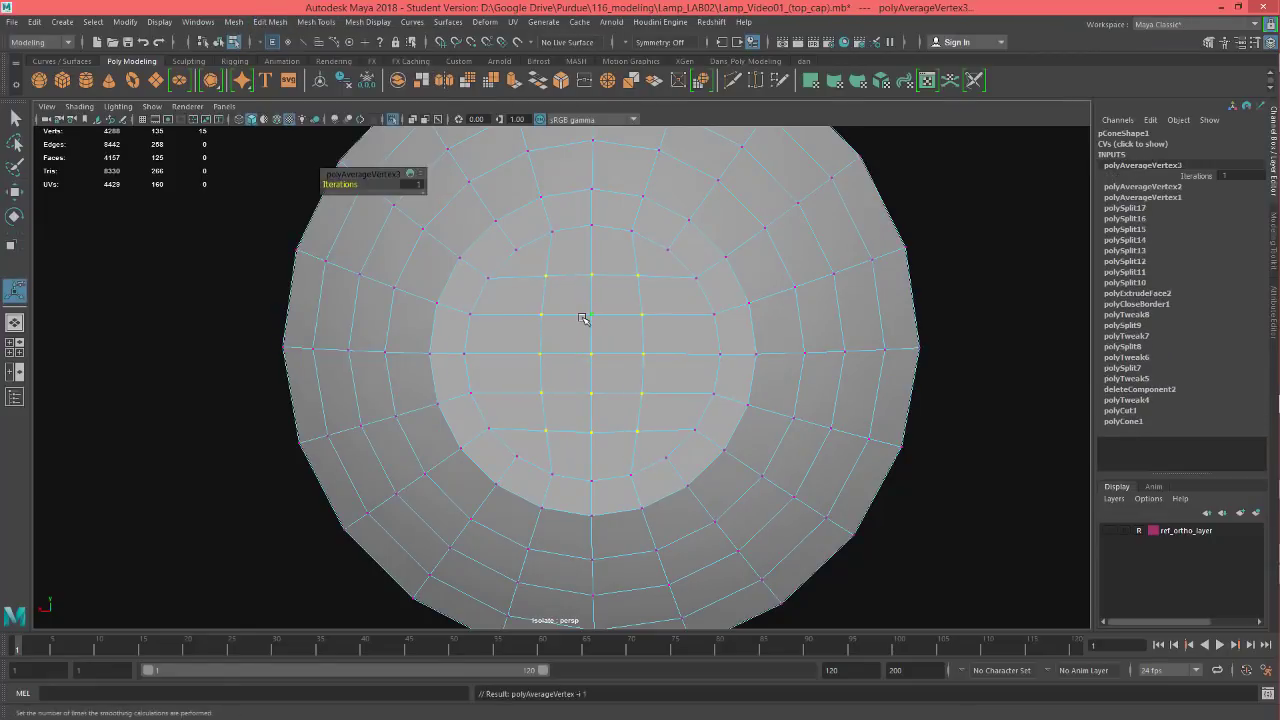
key(g)
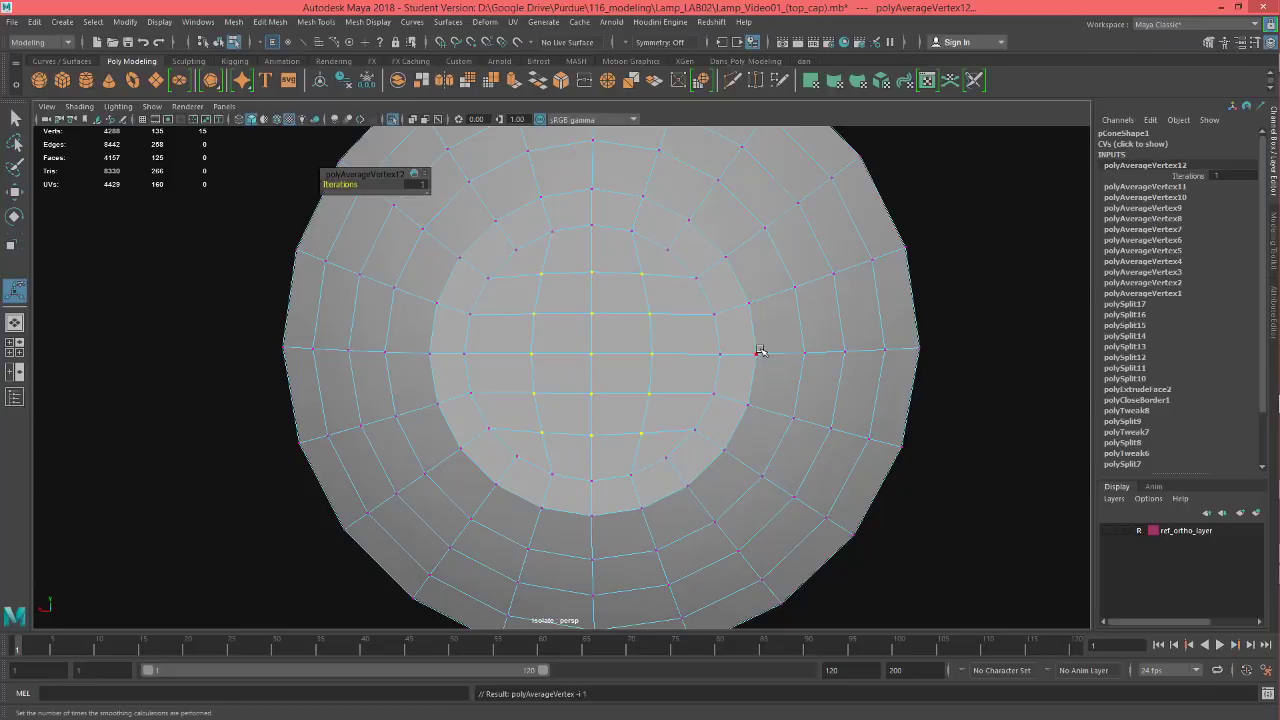
- Switch to face selection and delete the large face closing the reflector's wide front end
alt+drag(692, 419, 680, 410)
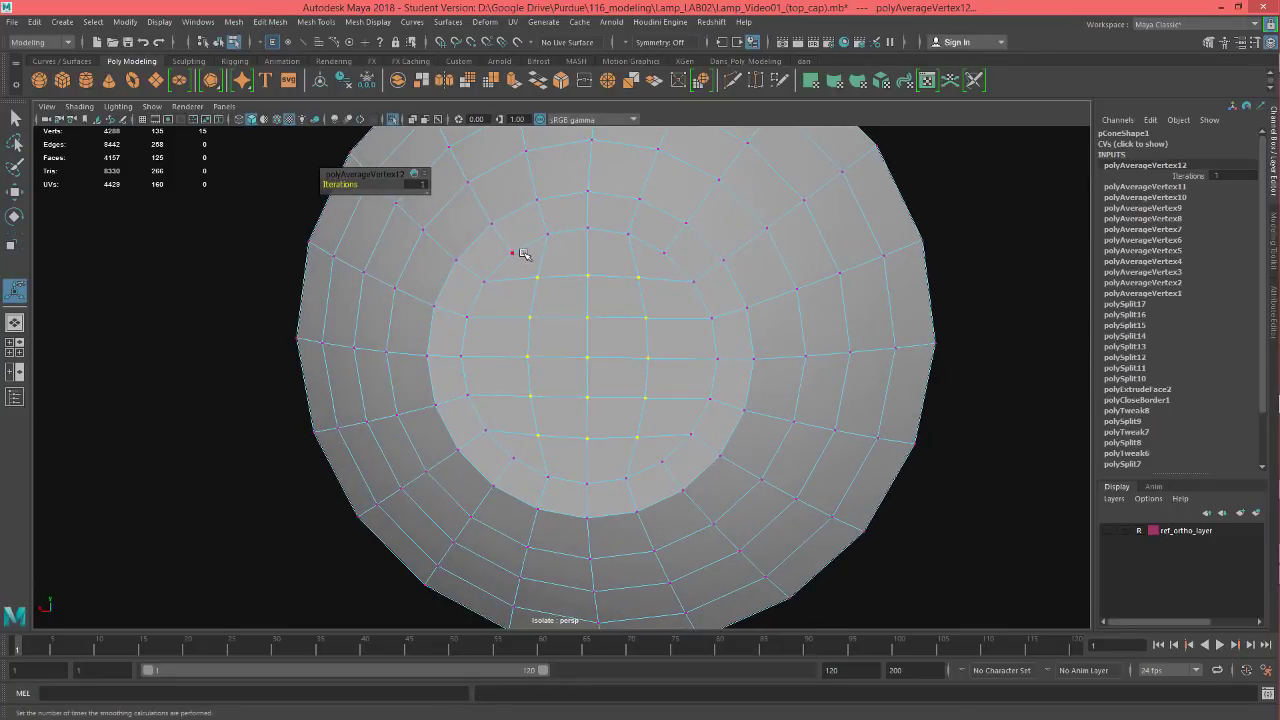
key(w)
alt+drag(706, 352, 671, 357)
mouse_move(671, 357)
right_down()
mouse_move(689, 360)
mouse_move(677, 354)
right_up()
click(678, 353)
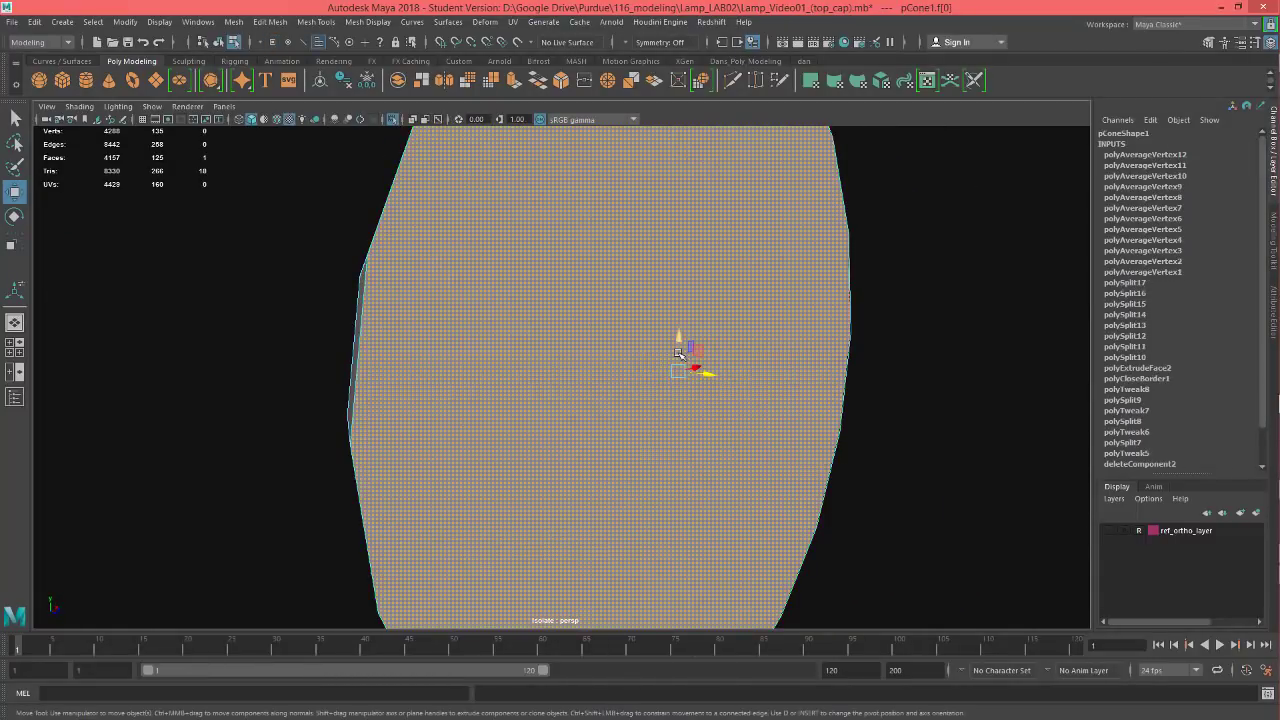
key(Delete)
- Exit the isolated view and turn the ref_ortho_layer reference images back on around the whole lamp
alt+drag(680, 354, 630, 438)
scroll(670, 405, up, 1)
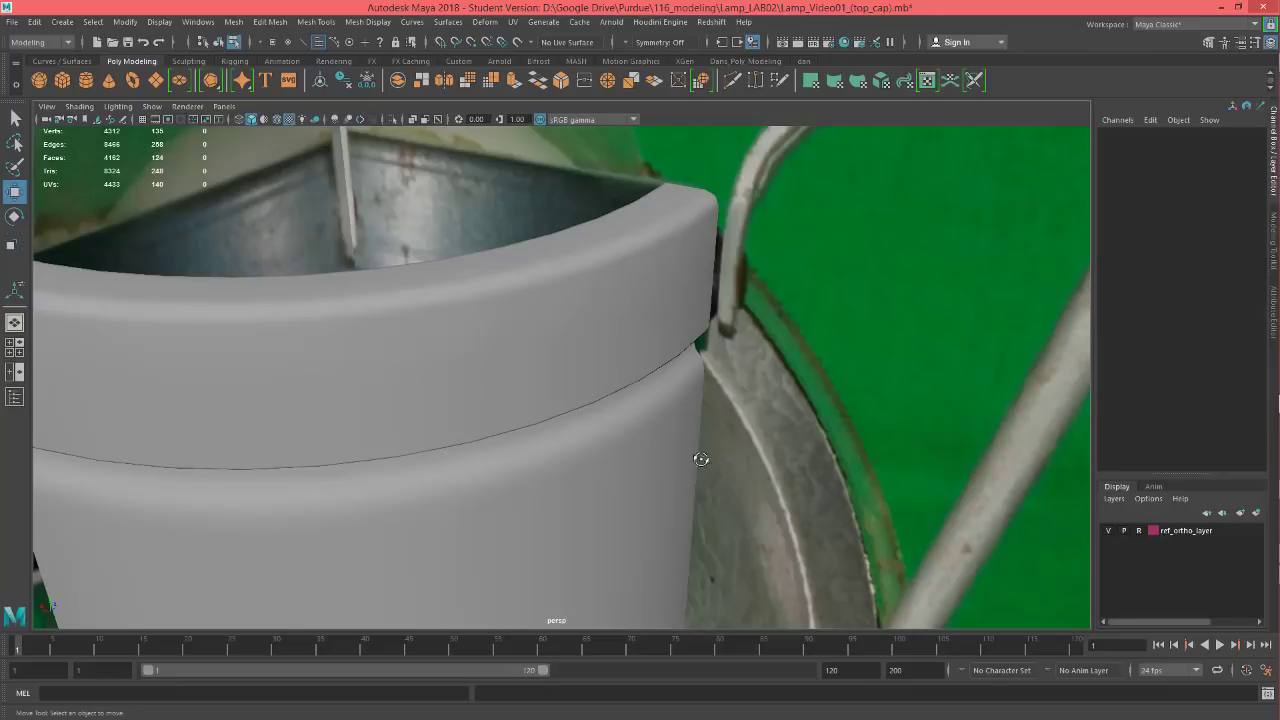
alt+drag(701, 459, 619, 443)
scroll(619, 443, down, 10)
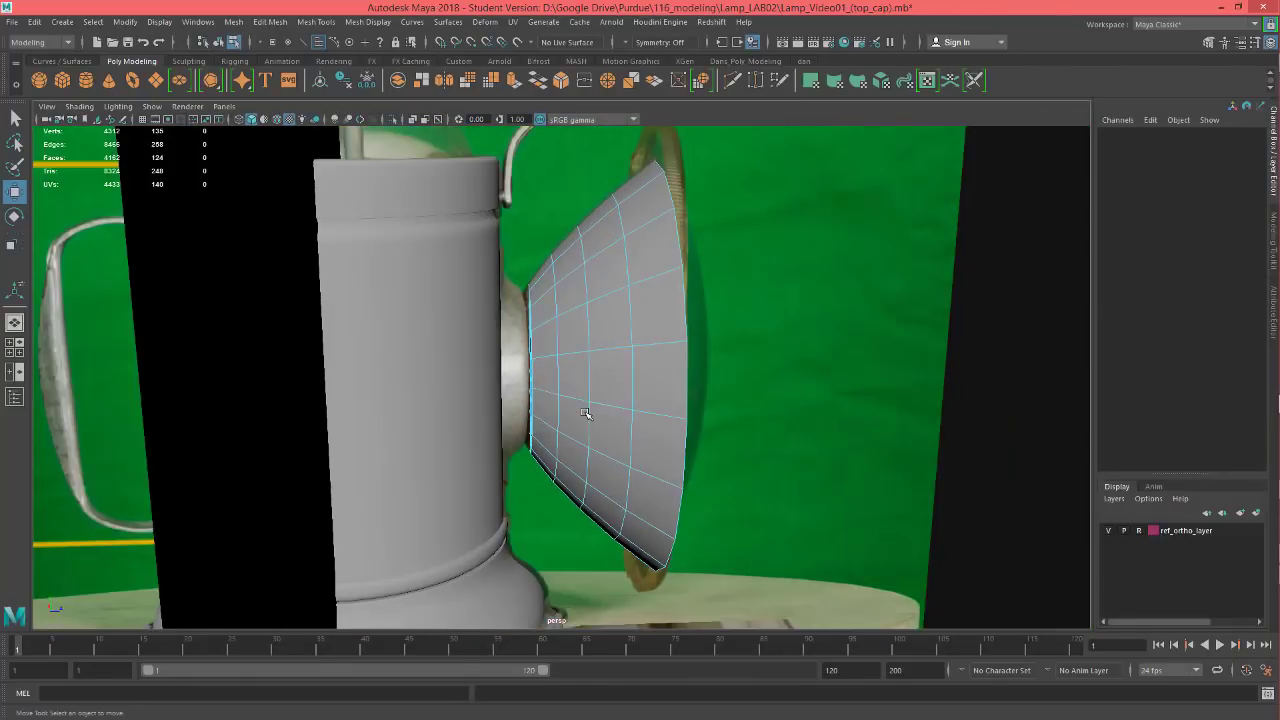
scroll(426, 430, up, 5)
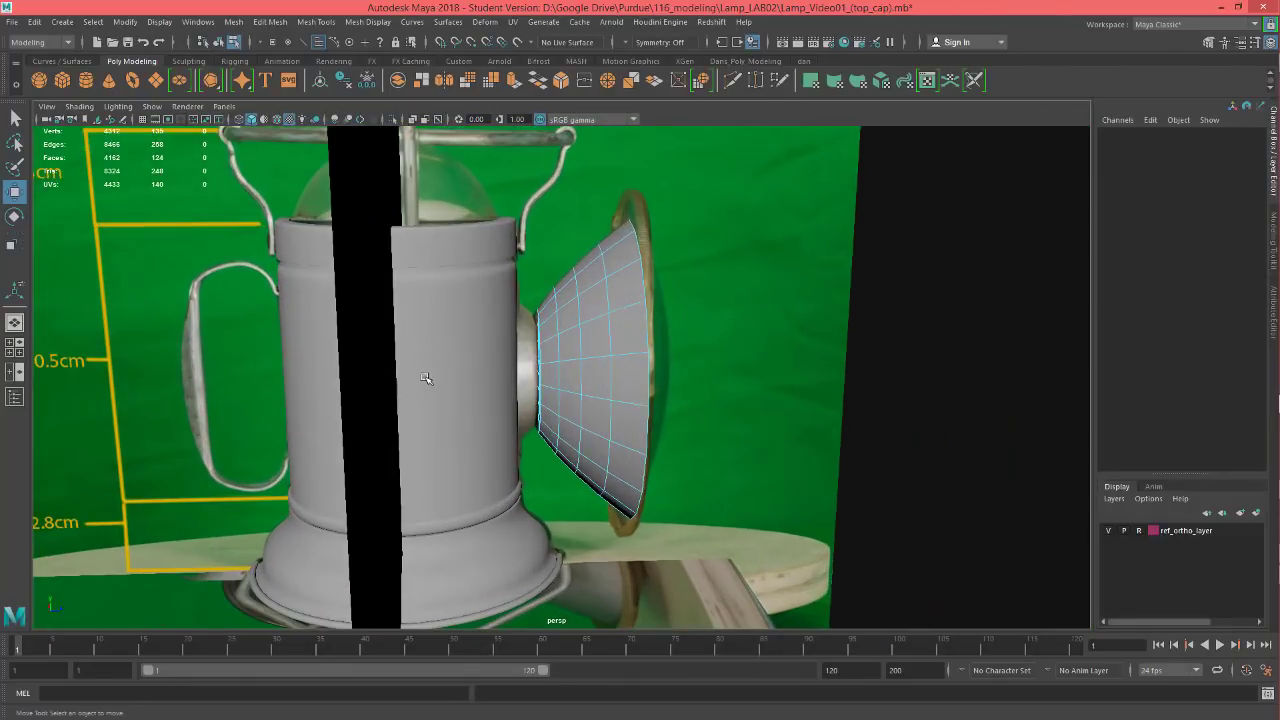
- Select the lamp's upper collar, body and base meshes, find their groups in the Outliner and hide the base and body groups
click(461, 234)
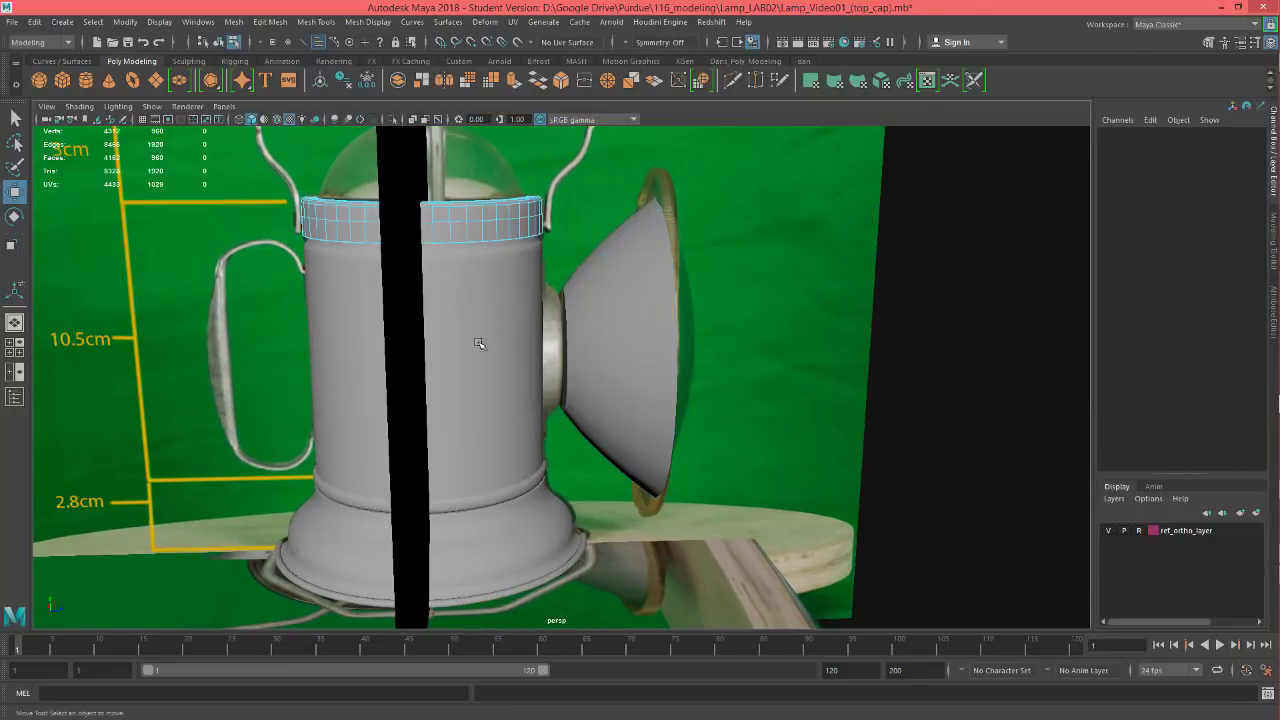
shift+click(481, 345)
right_drag(483, 227, 540, 208)
click(489, 229)
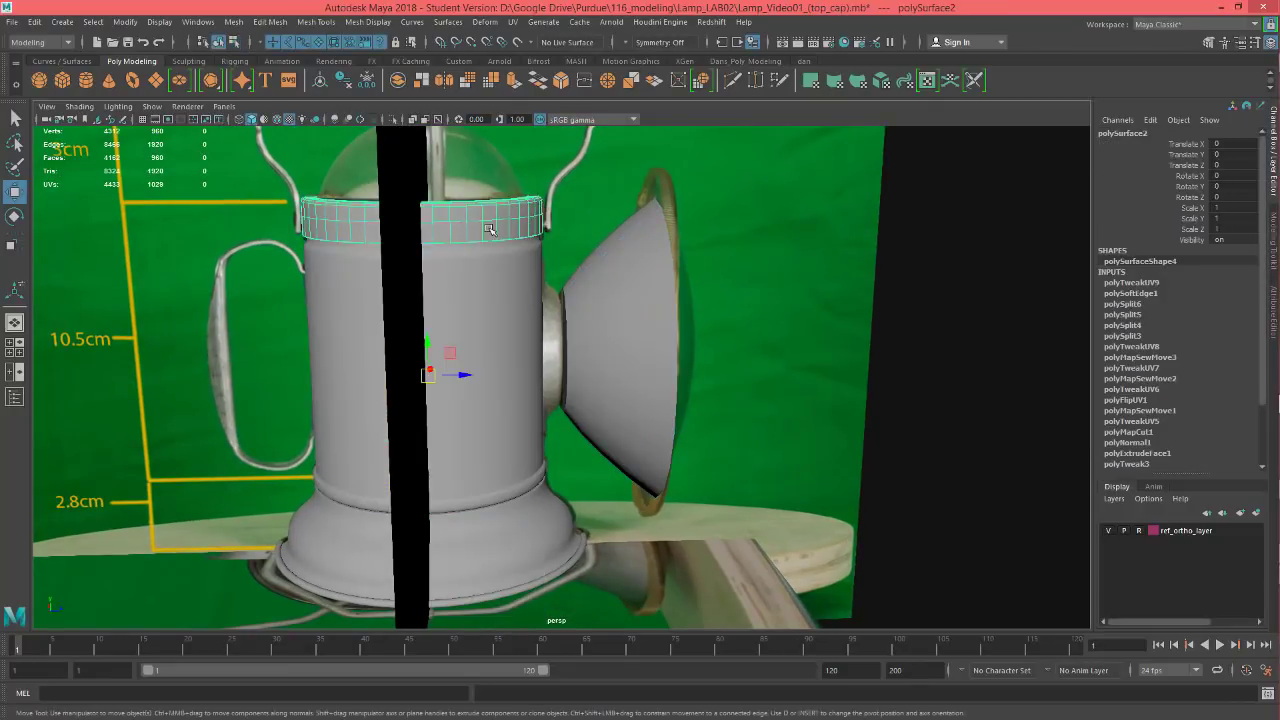
shift+click(485, 370)
shift+click(529, 540)
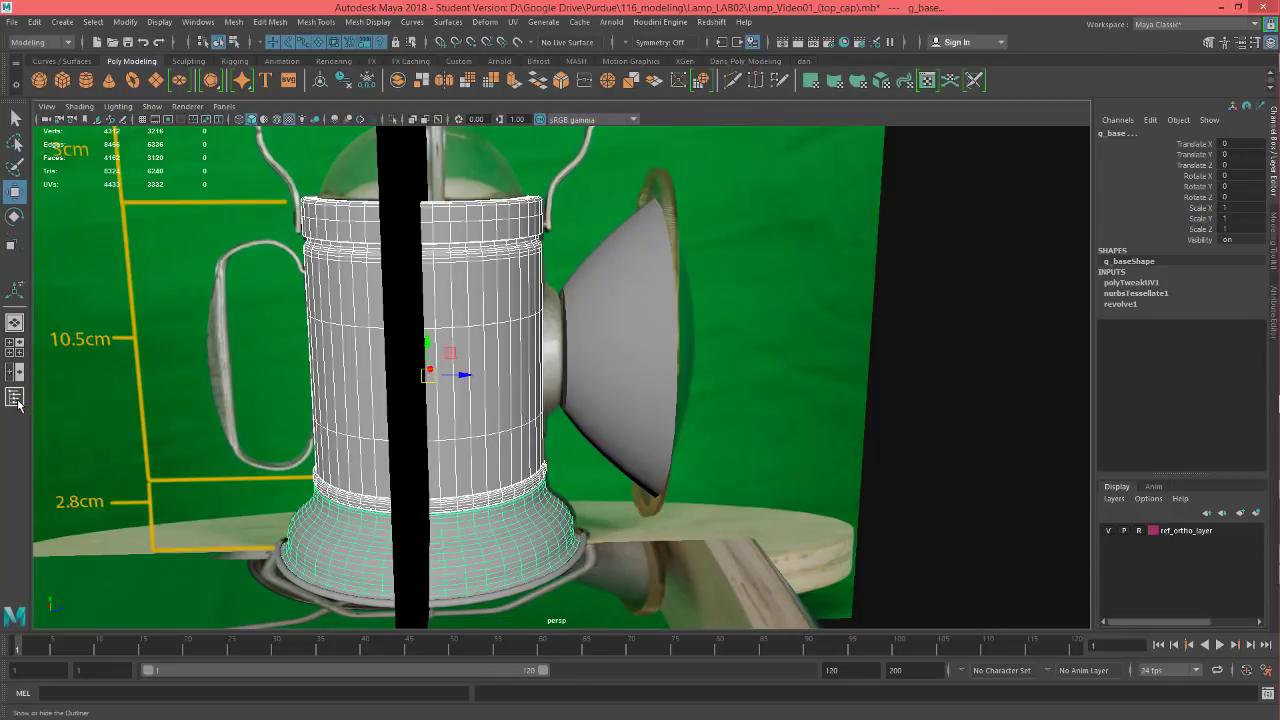
click(14, 397)
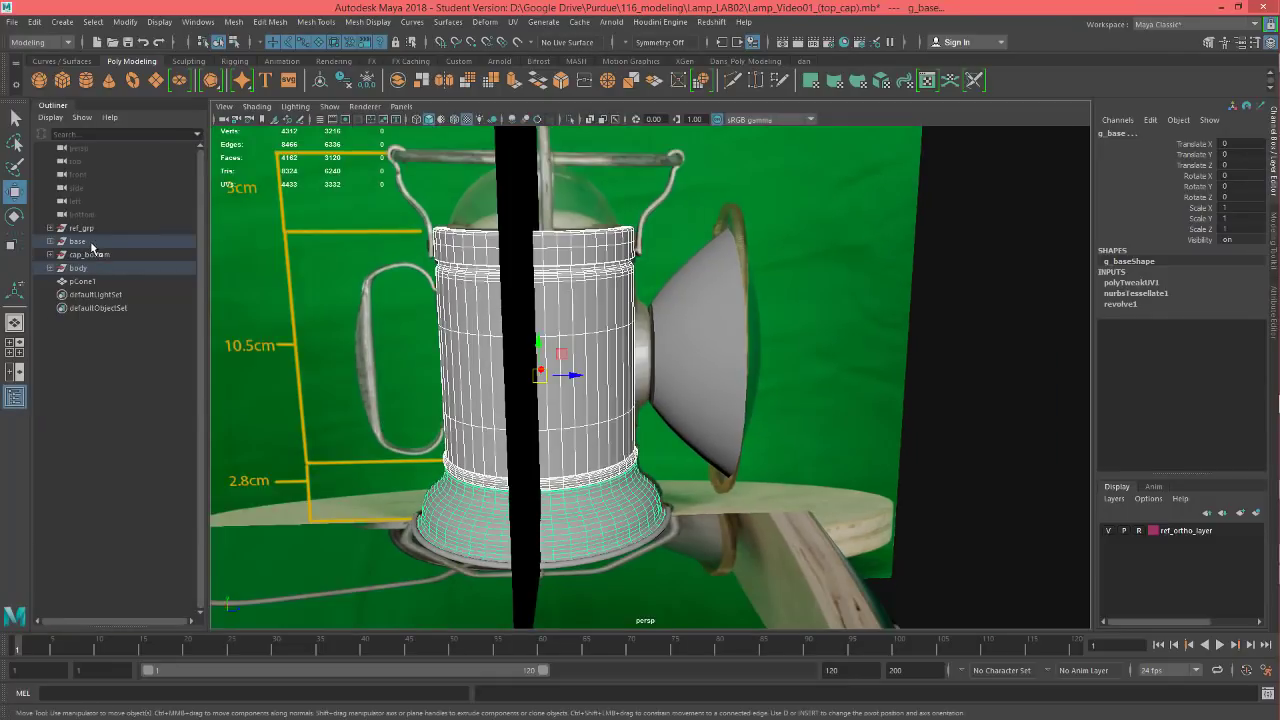
click(80, 241)
key(ctrl+h)
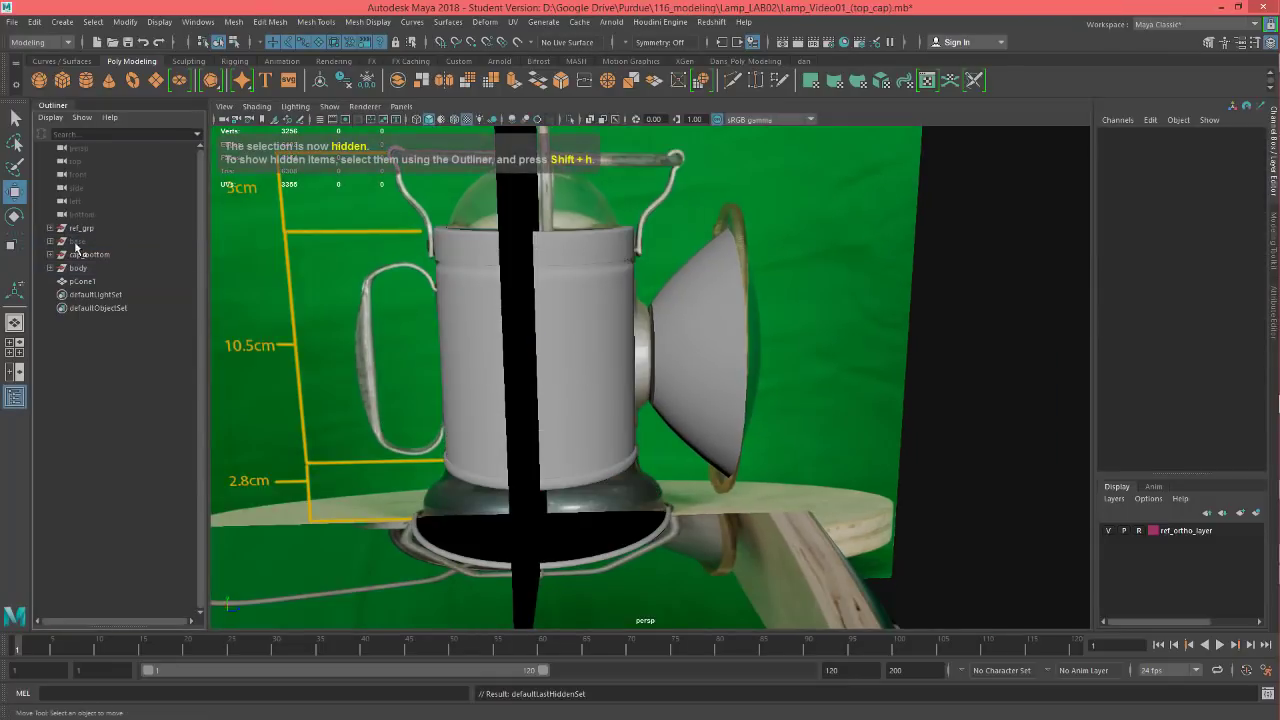
click(80, 268)
key(ctrl+h)
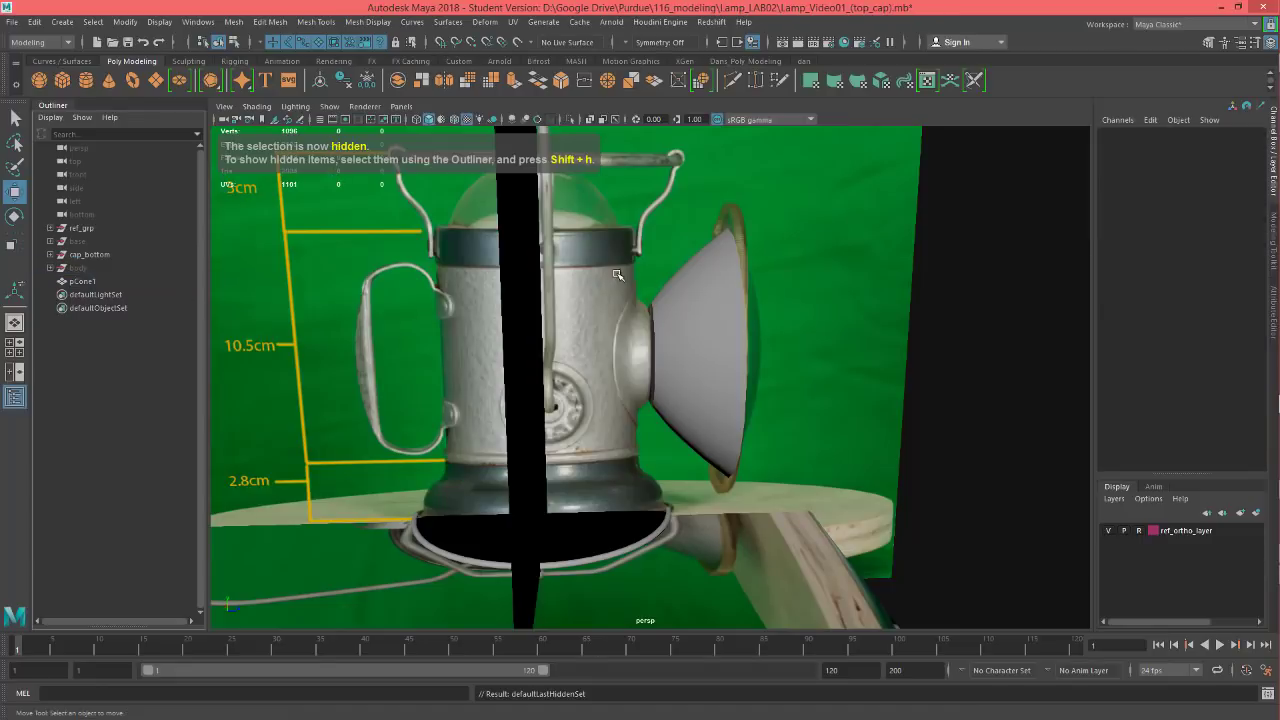
alt+drag(617, 275, 491, 362)
alt+drag(445, 403, 540, 388)
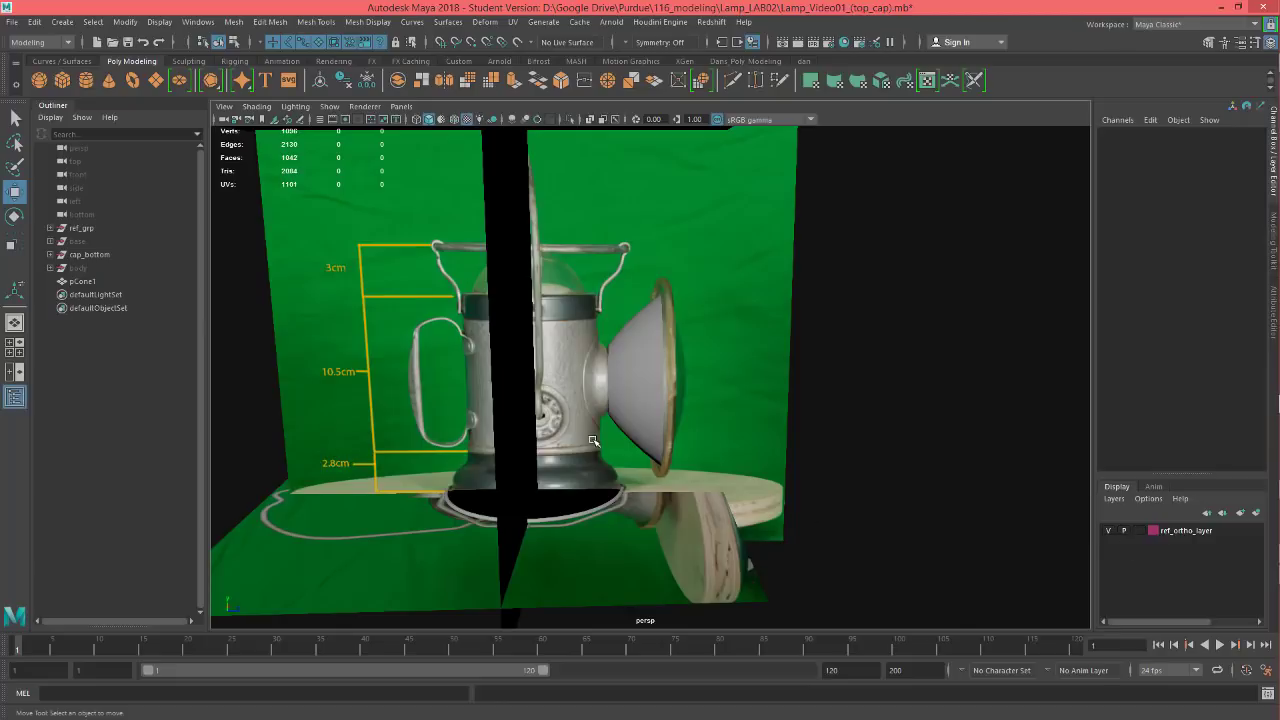
- Select the front and back reference image planes and assign them to a new display layer
alt+drag(593, 440, 512, 371)
click(477, 403)
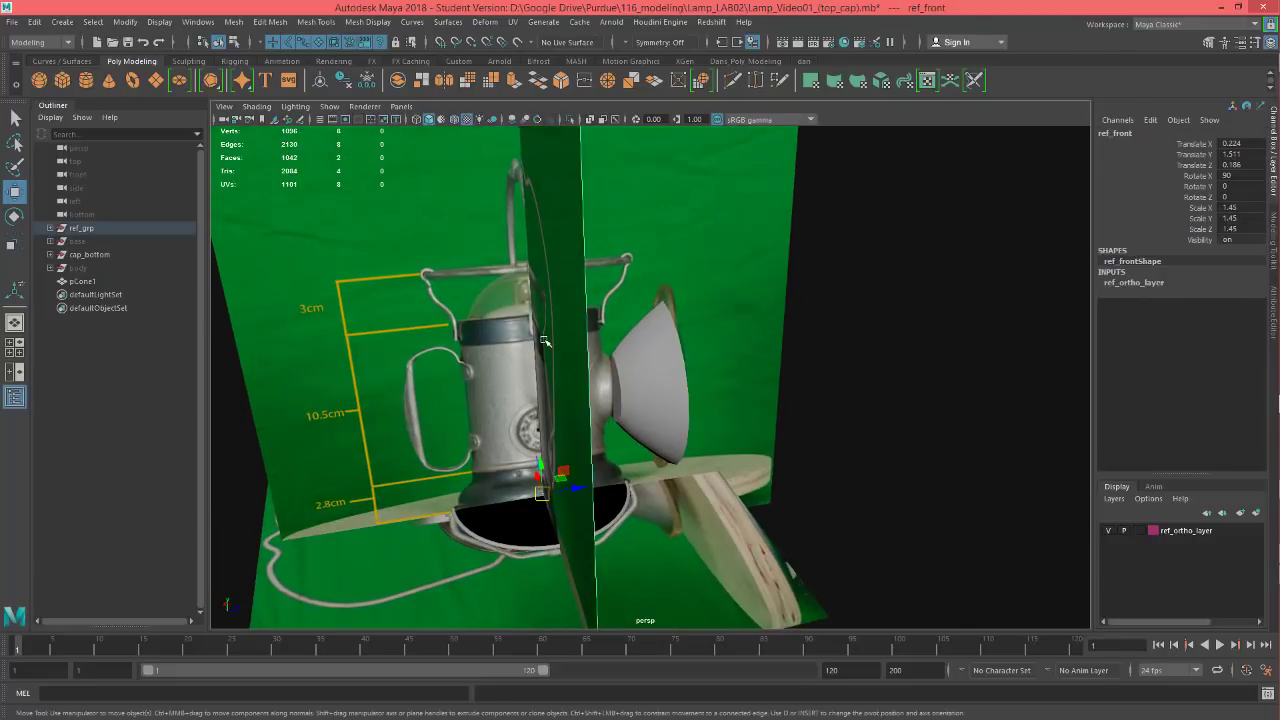
click(545, 342)
alt+drag(793, 469, 747, 468)
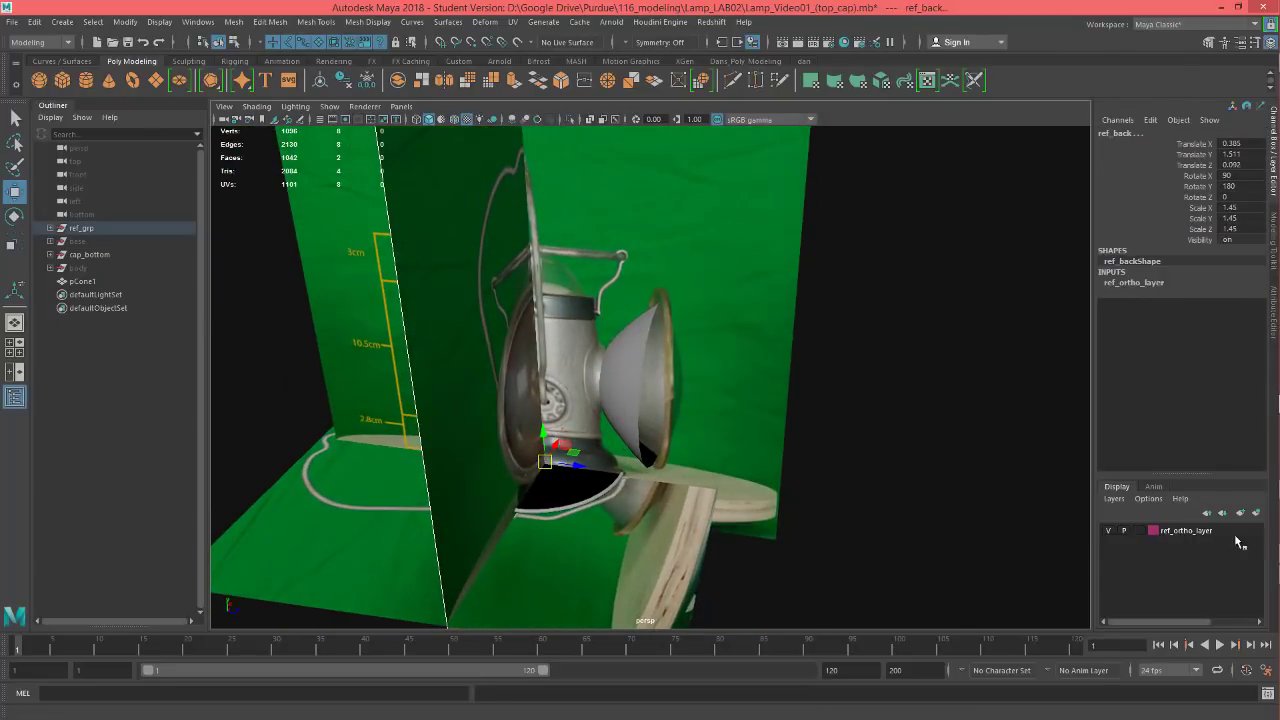
click(1256, 513)
click(1166, 532)
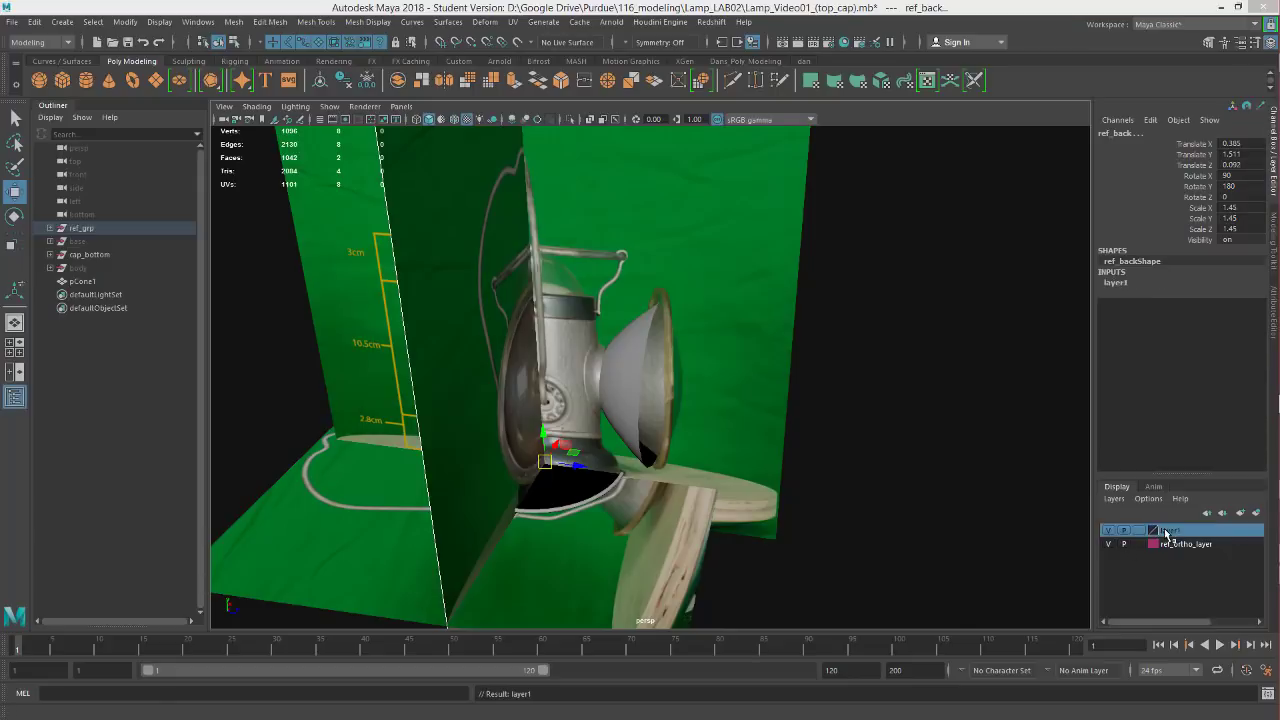
- Name the new display layer ref_front_back_layer1 with a bright green color, and hide its reference planes
double_click(1166, 532)
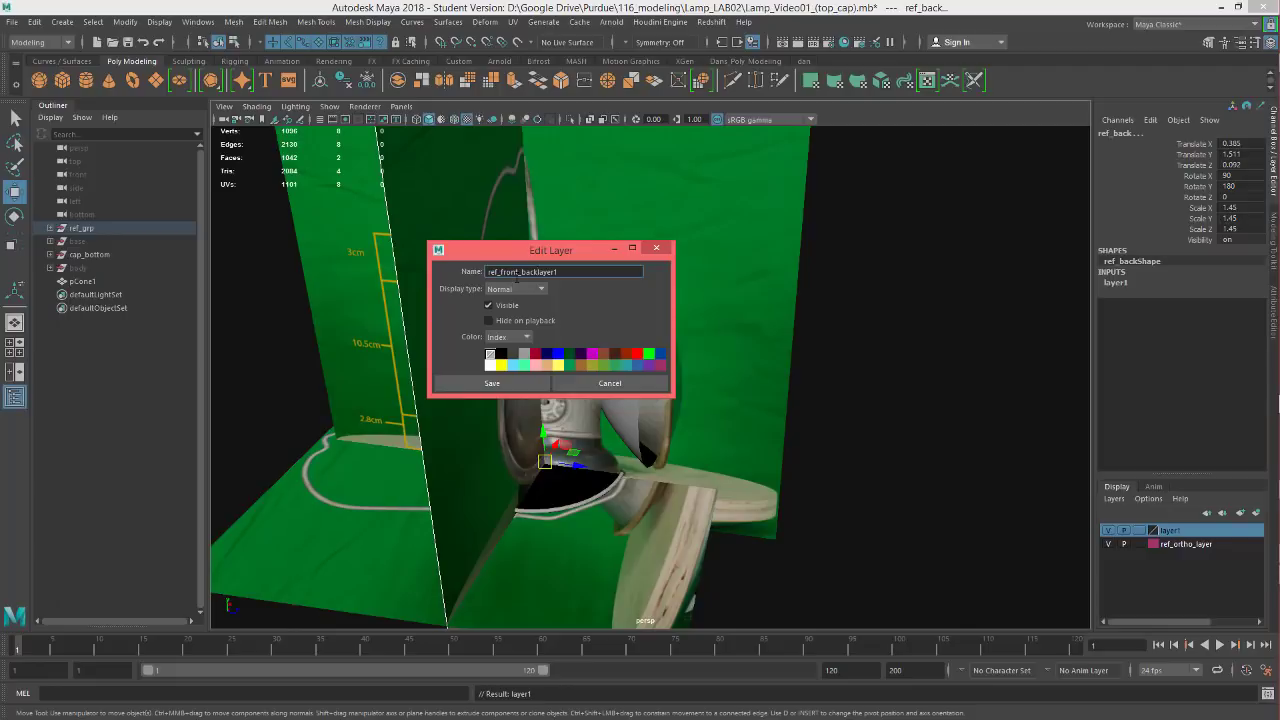
text(_)
click(647, 354)
click(518, 384)
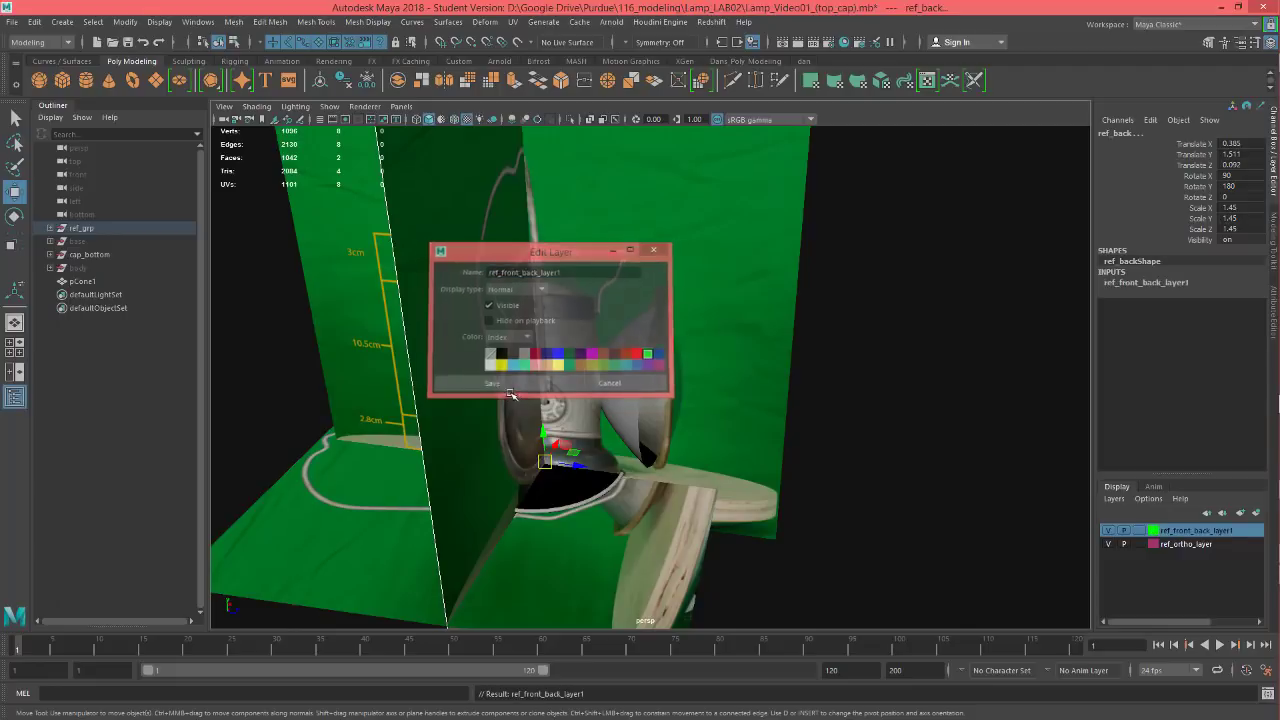
click(1108, 530)
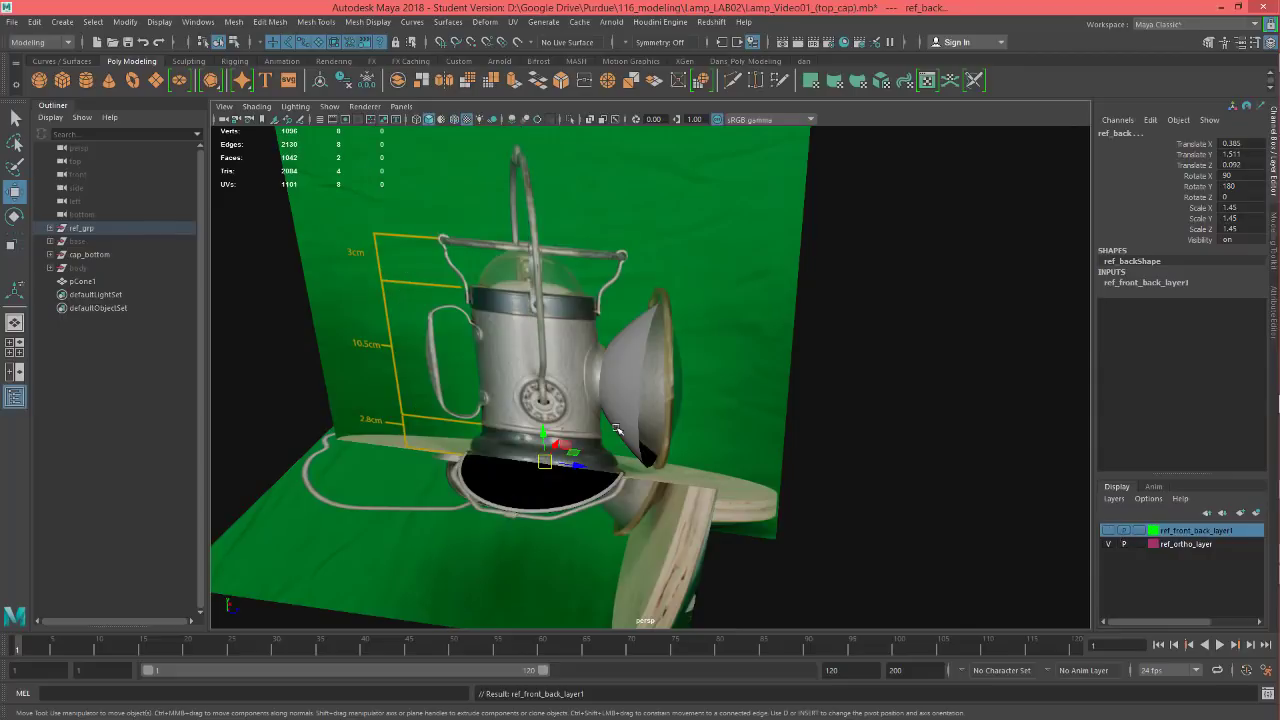
- Bevel the edge loop around the reflector's narrow neck with a fraction of 0.3 and 2 segments
alt+drag(618, 429, 567, 371)
scroll(634, 407, up, 3)
key(space)
alt+middle_drag(632, 325, 626, 393)
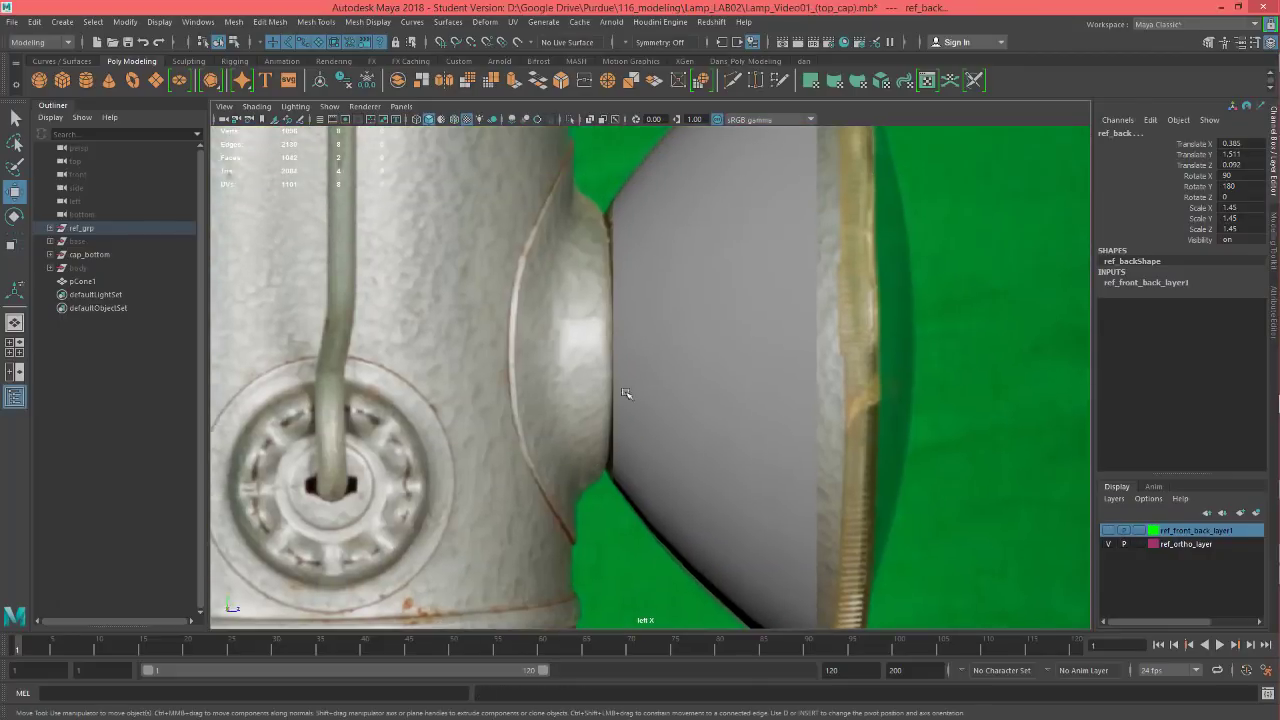
right_drag(640, 265, 636, 224)
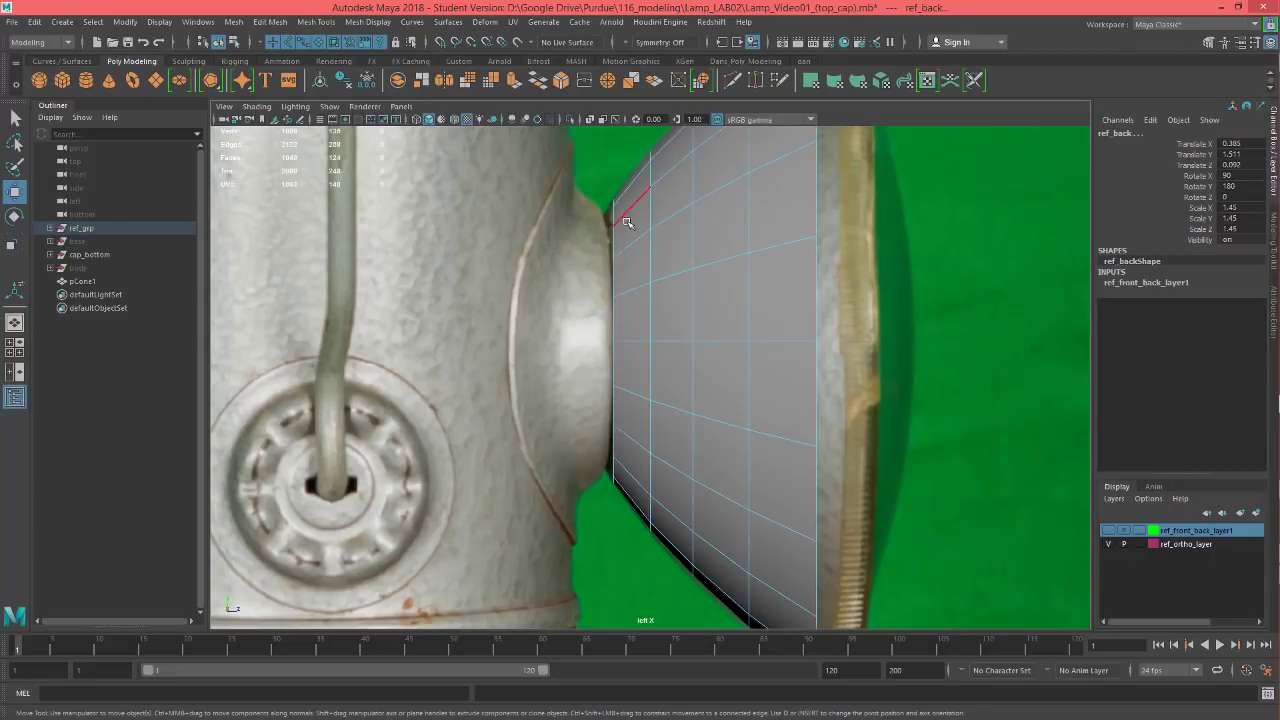
double_click(608, 275)
scroll(620, 258, up, 2)
alt+middle_drag(622, 259, 709, 337)
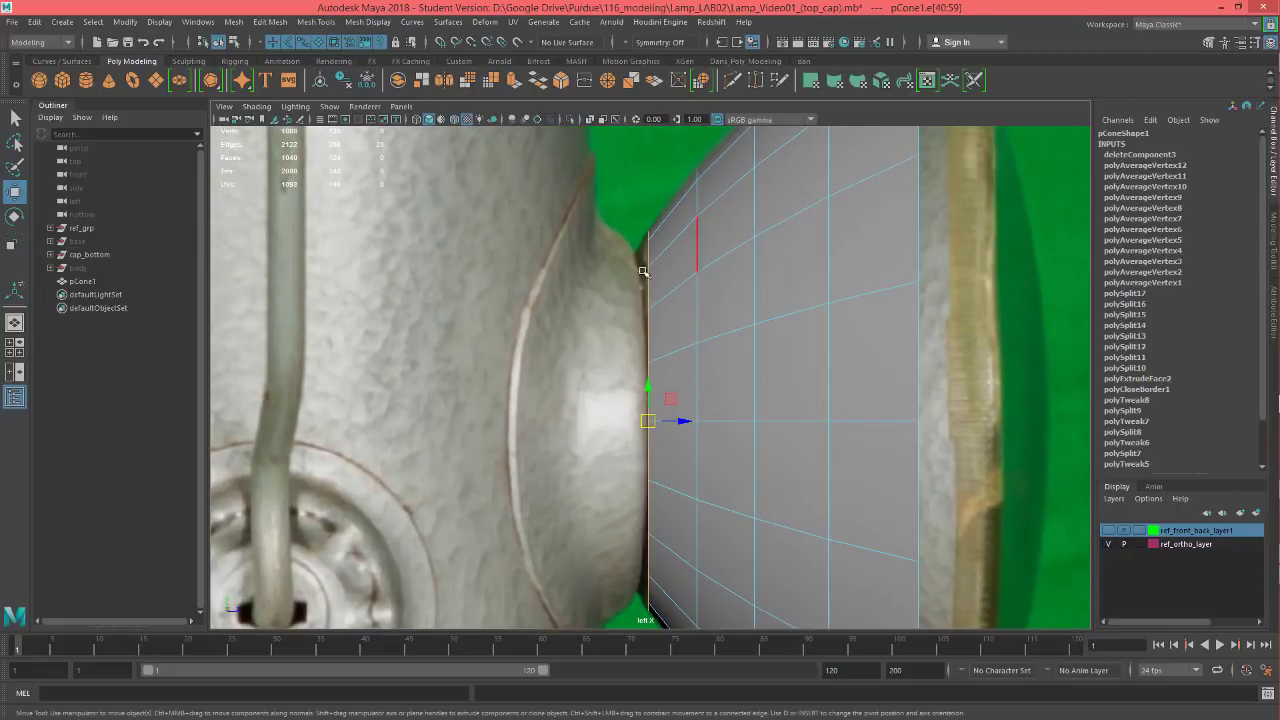
click(565, 81)
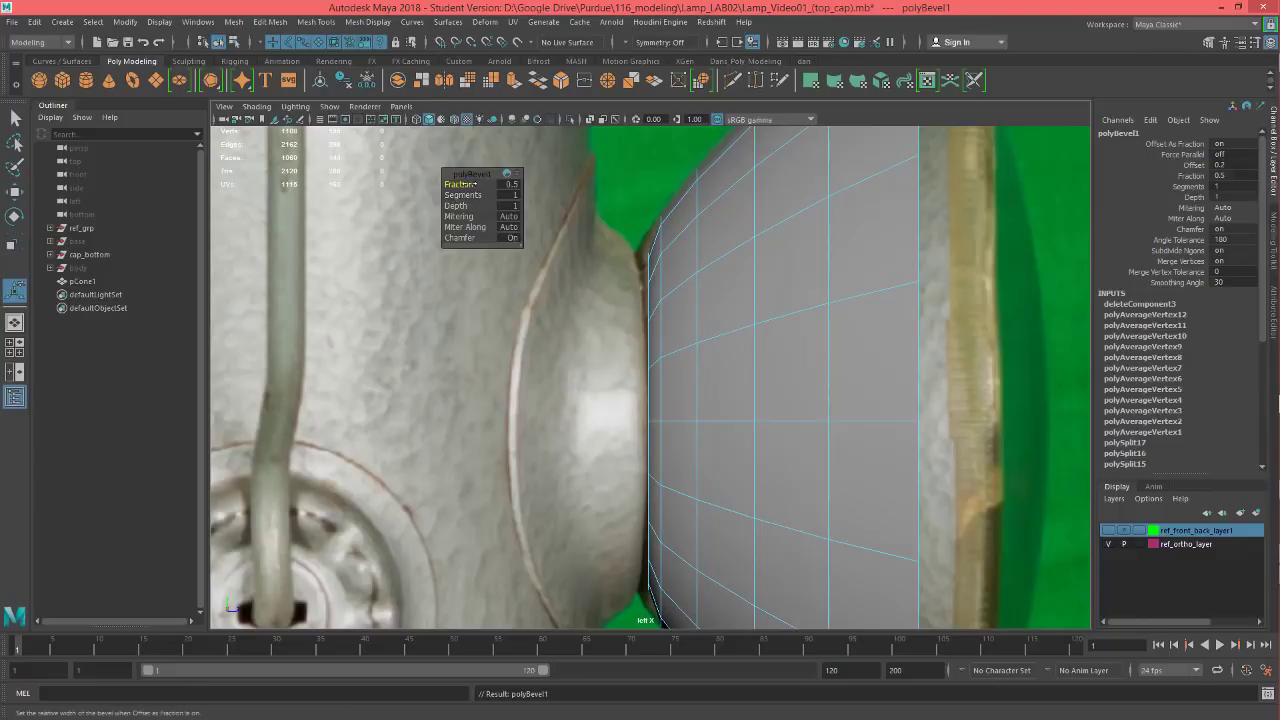
drag(465, 186, 475, 195)
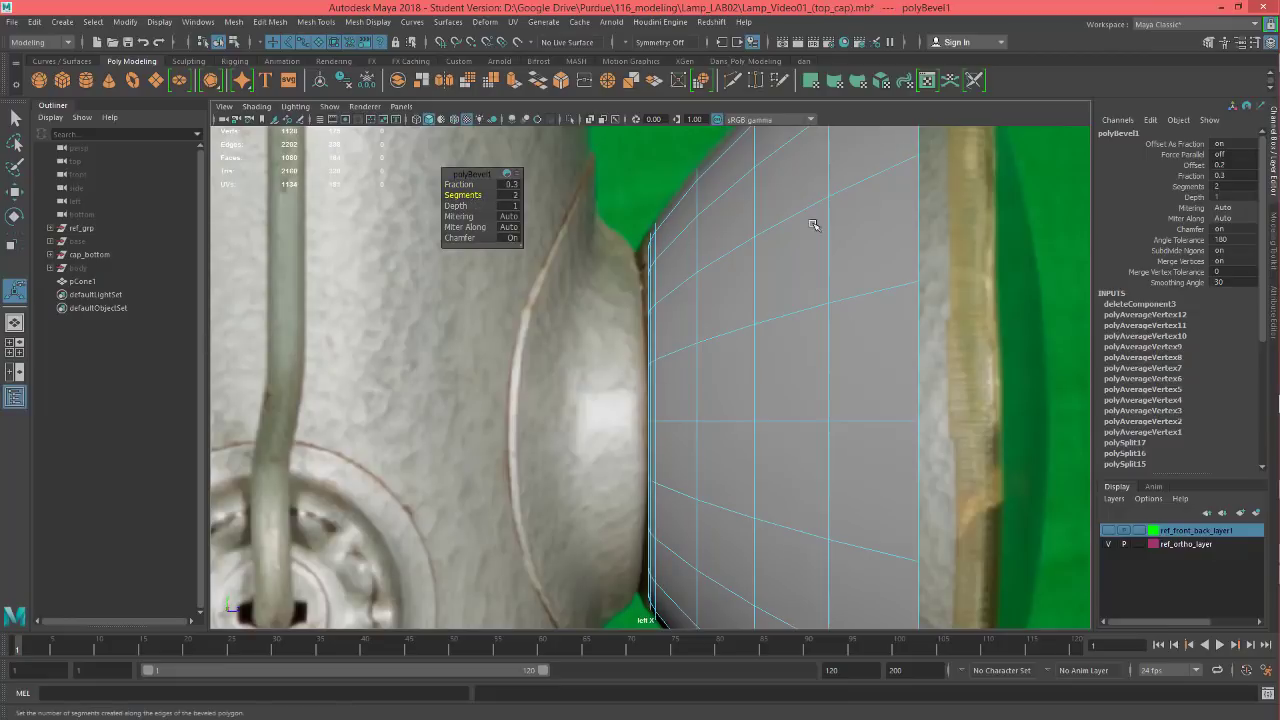
- Examine the beveled neck and reflector profile in perspective with smooth mesh preview, and return to the unsmoothed display
key(space)
drag(774, 241, 796, 205)
alt+drag(776, 276, 846, 263)
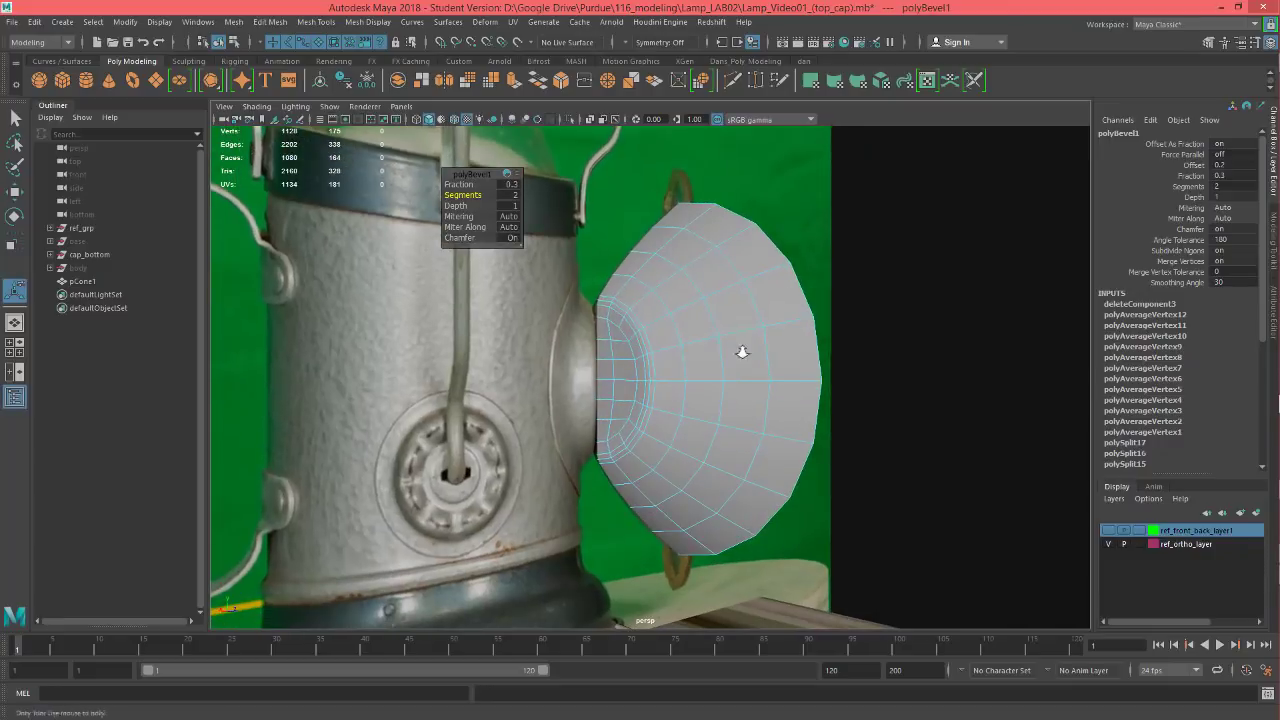
alt+right_drag(741, 353, 949, 334)
alt+drag(801, 336, 745, 348)
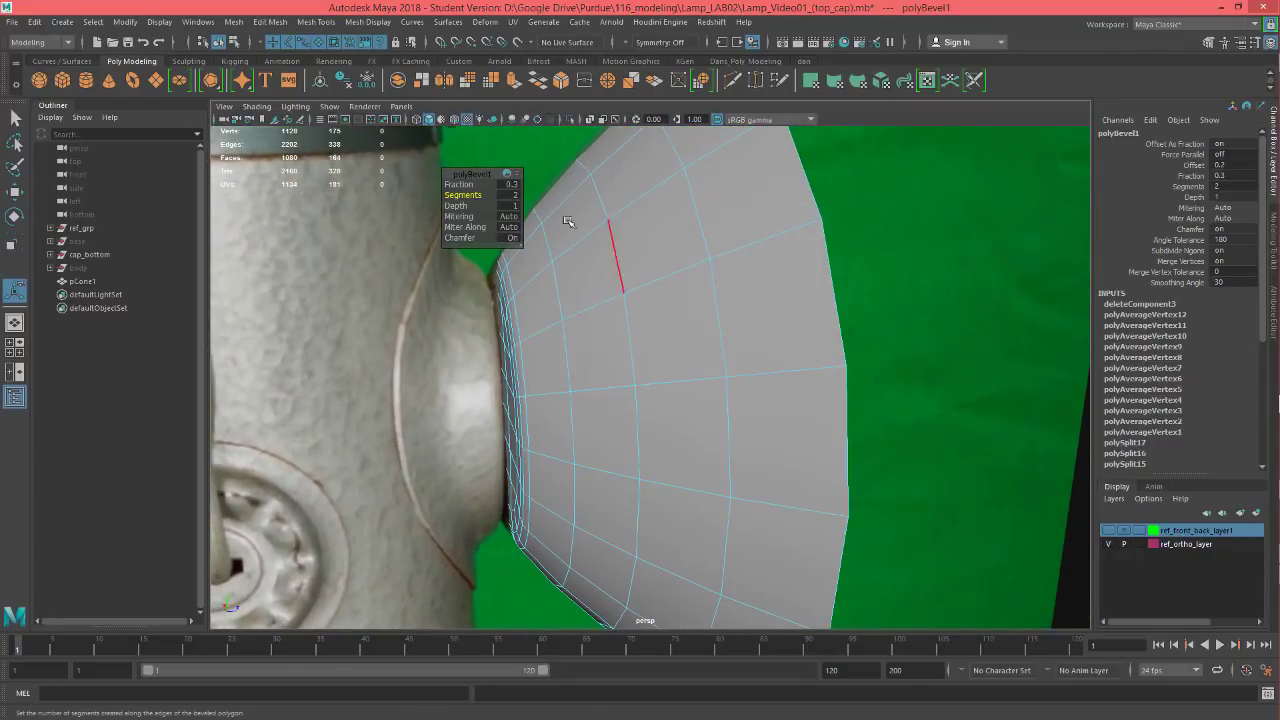
key(3)
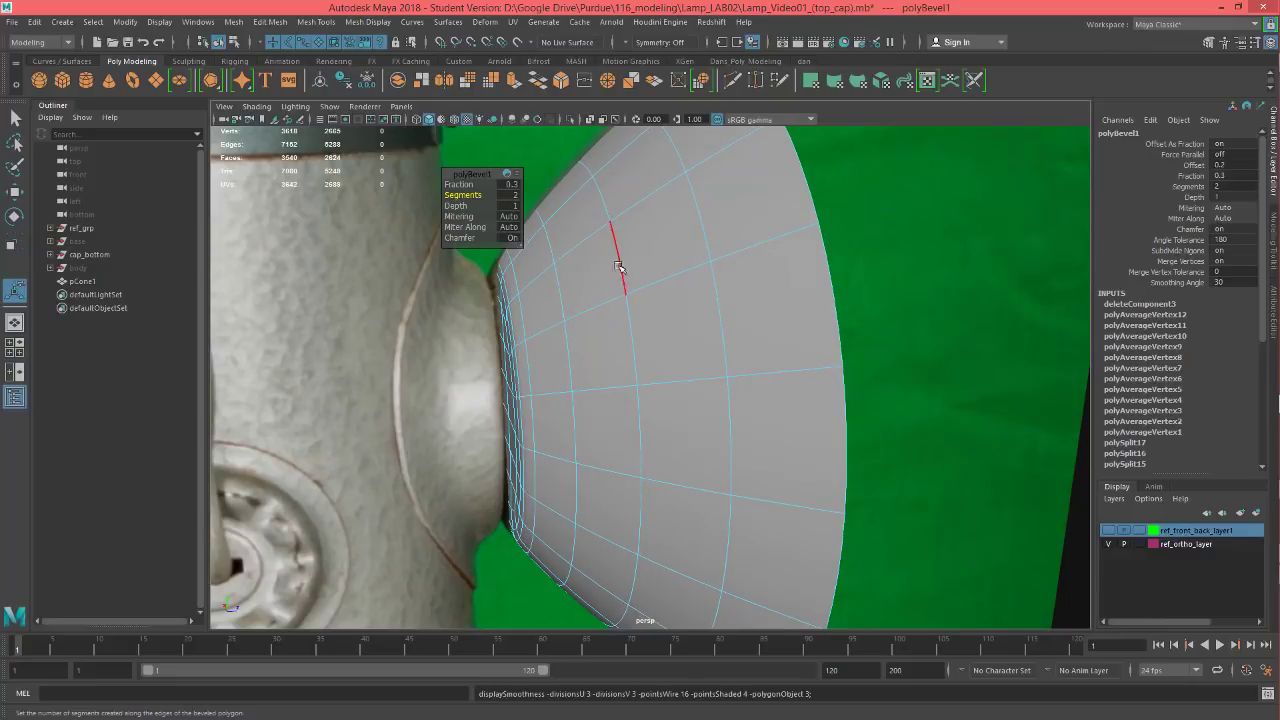
alt+drag(686, 281, 624, 318)
key(w)
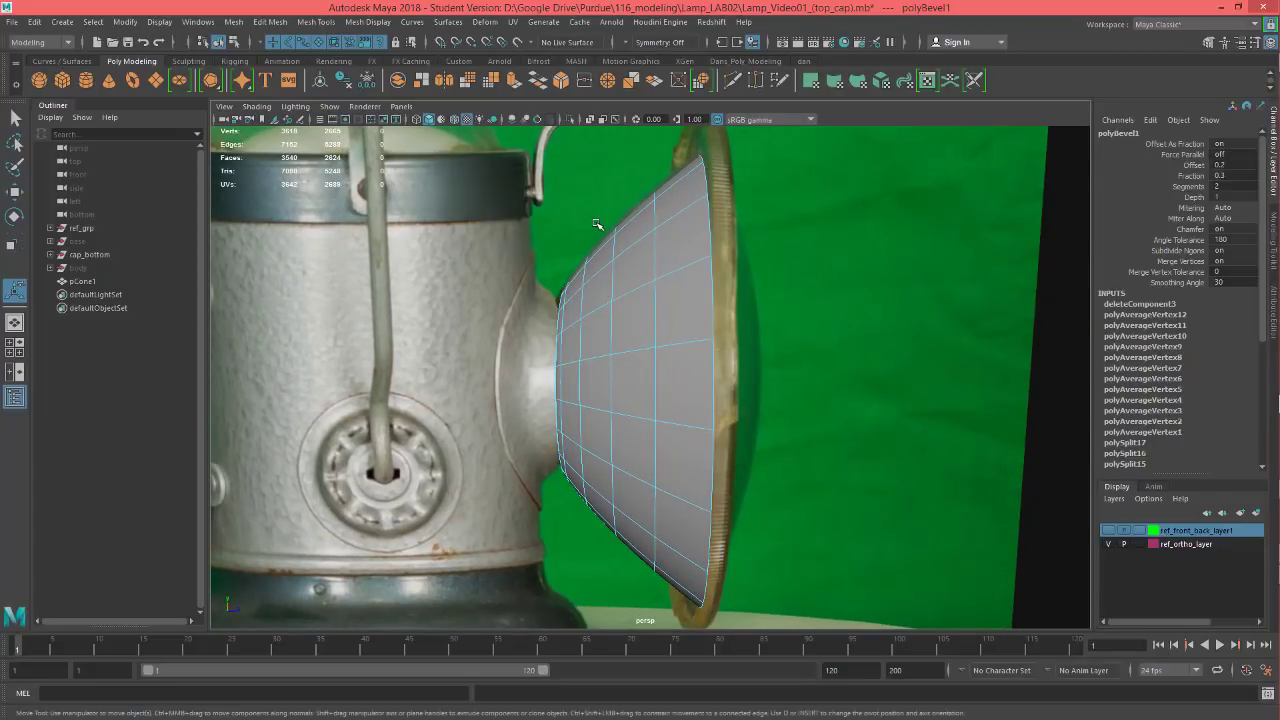
alt+drag(682, 278, 684, 276)
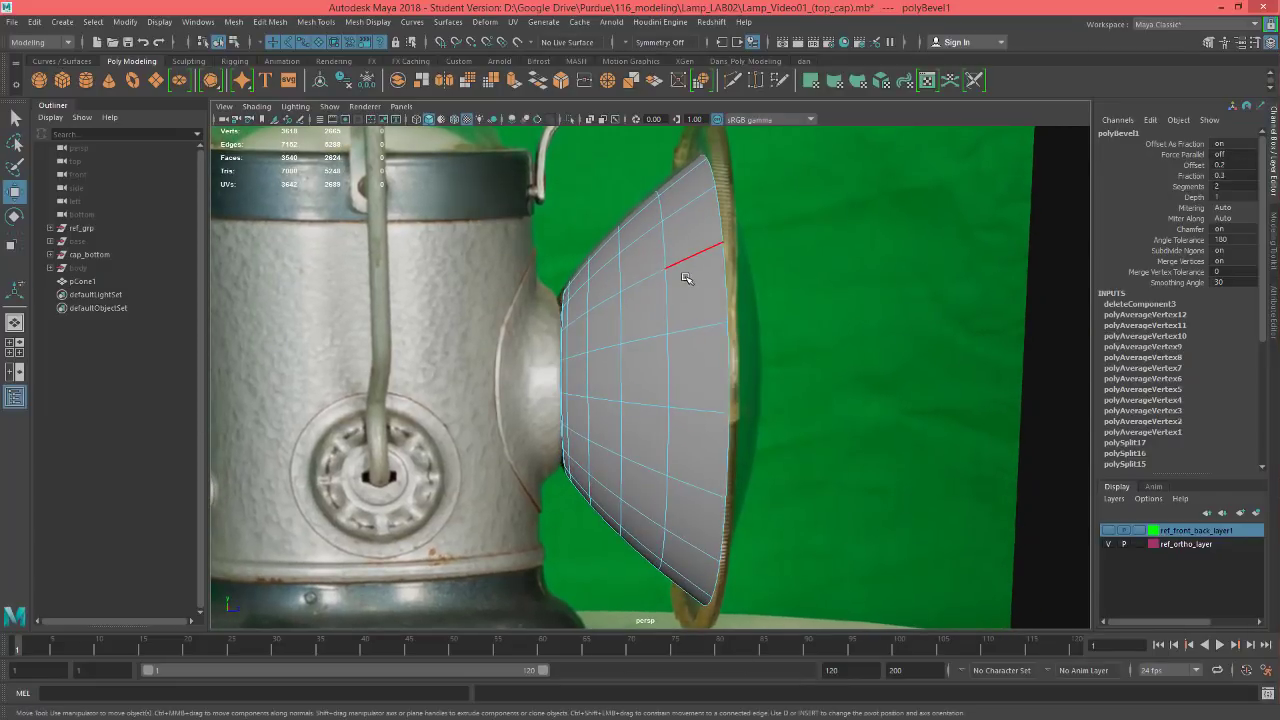
right_drag(684, 276, 680, 308)
double_click(680, 308)
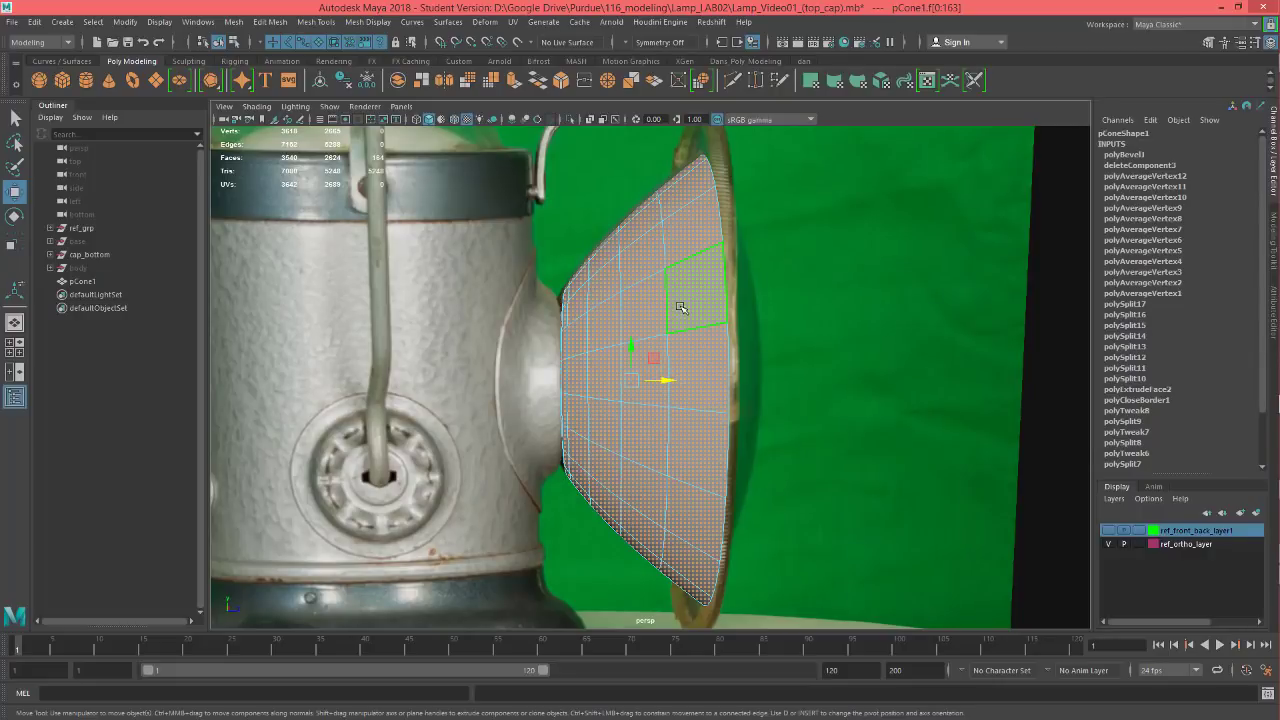
key(1)
mouse_move(664, 316)
alt+mouse_down()
mouse_move(632, 314)
mouse_move(664, 296)
alt+mouse_up()
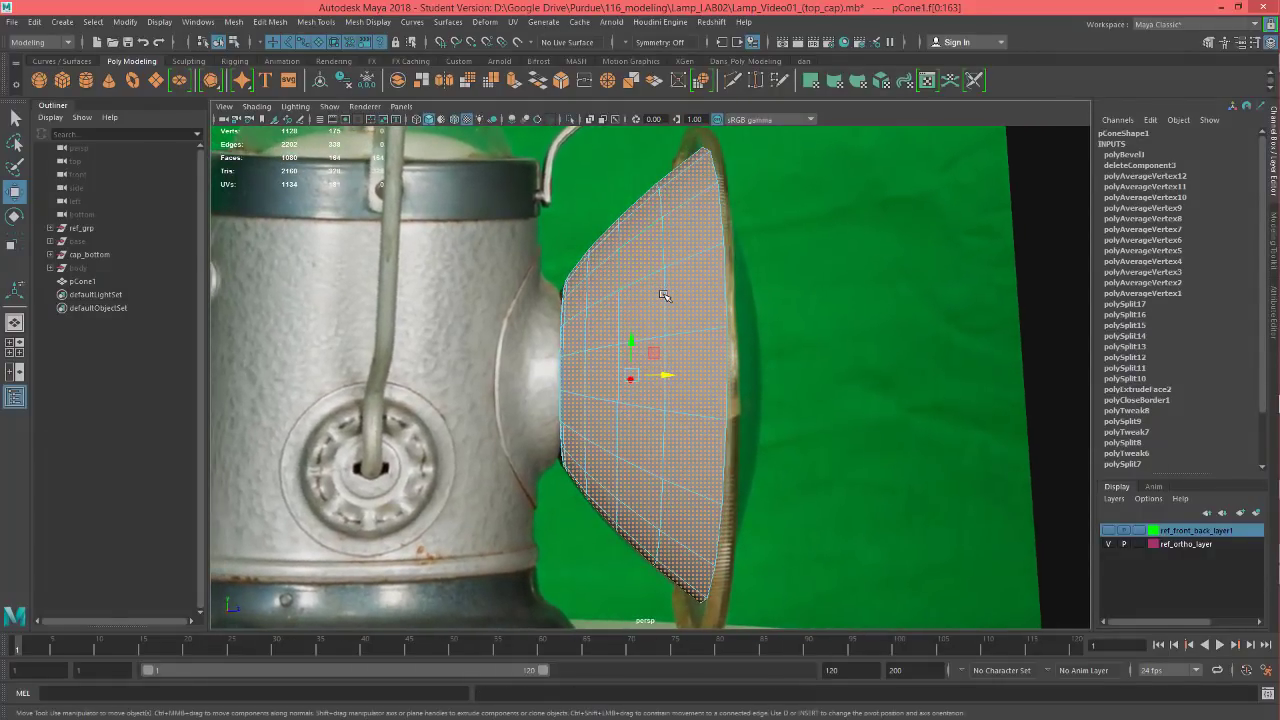
alt+right_drag(649, 346, 647, 412)
alt+middle_drag(638, 420, 673, 332)
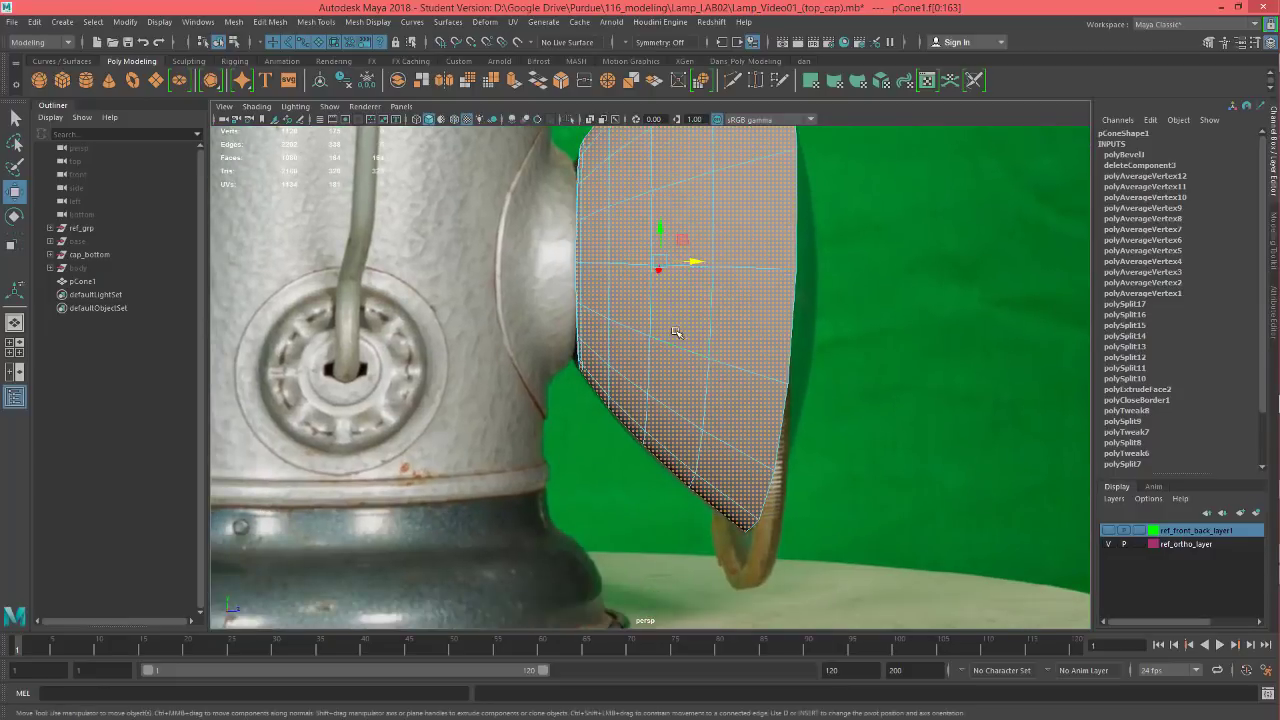
- In the left view, select the reflector's middle edge loop and scale it up slightly to follow the photo's outline
key(space)
drag(668, 343, 597, 328)
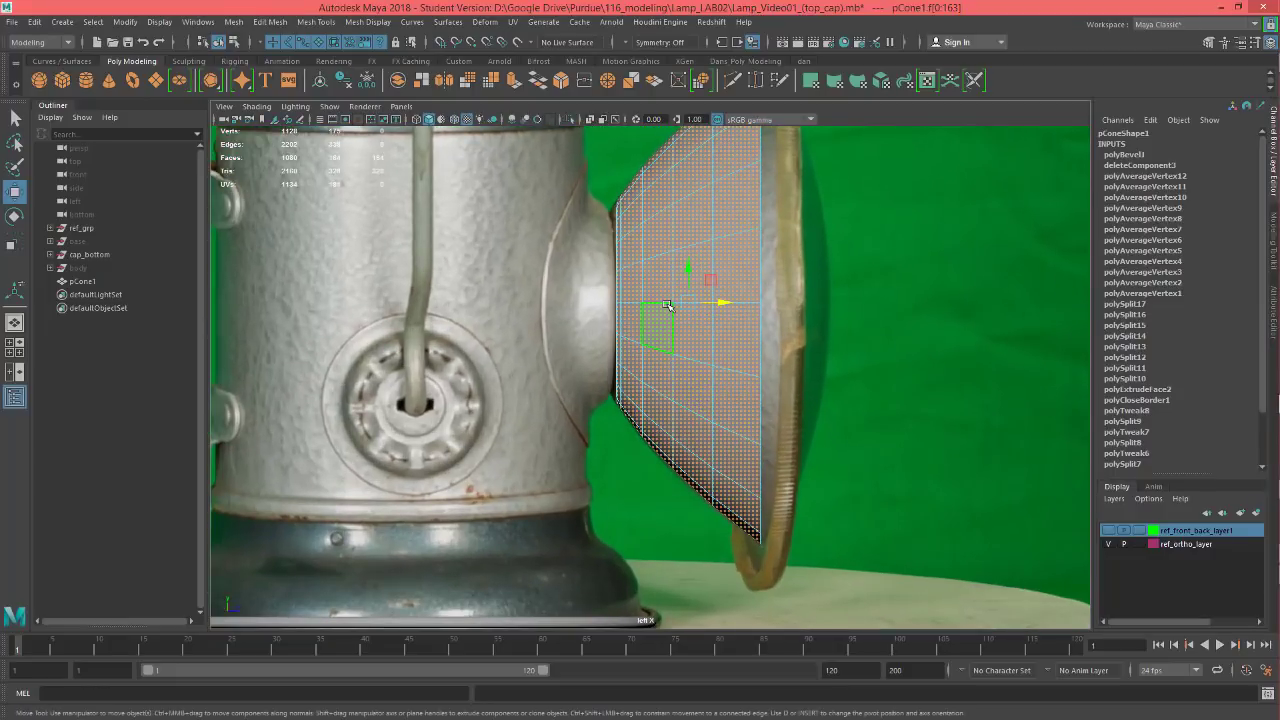
key(F10)
double_click(672, 287)
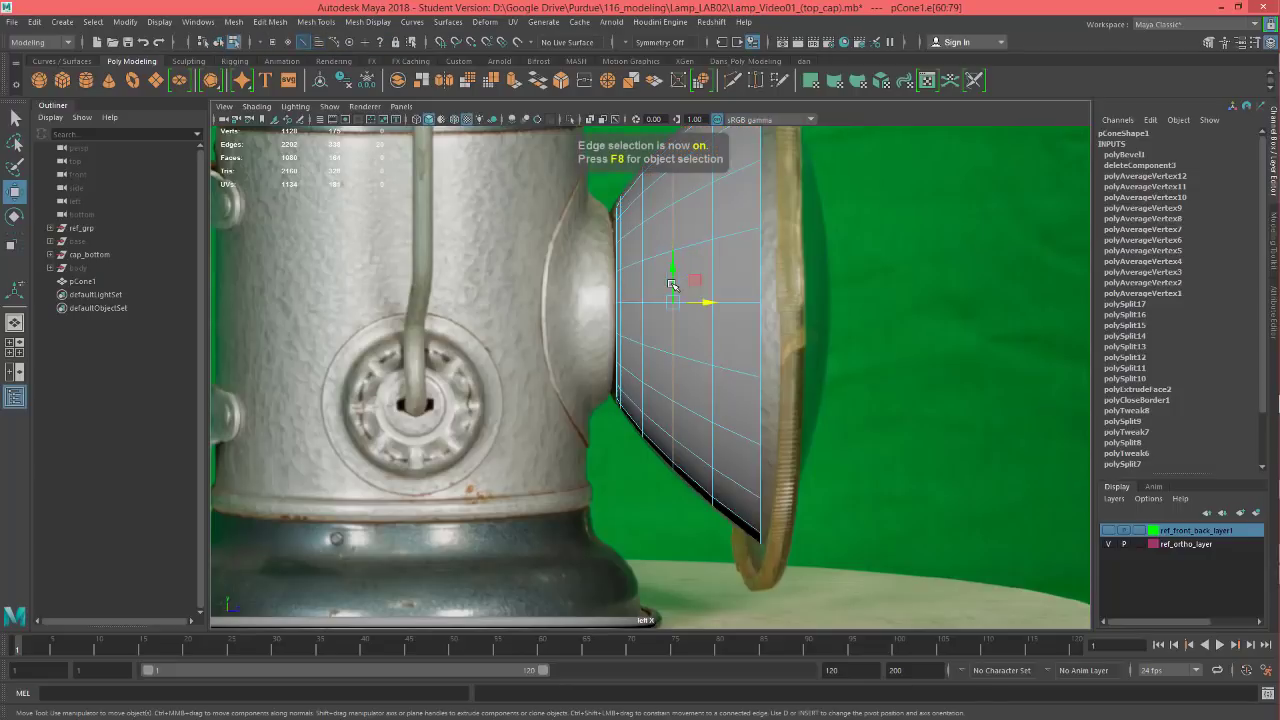
alt+middle_drag(672, 287, 680, 360)
scroll(681, 352, up, 1)
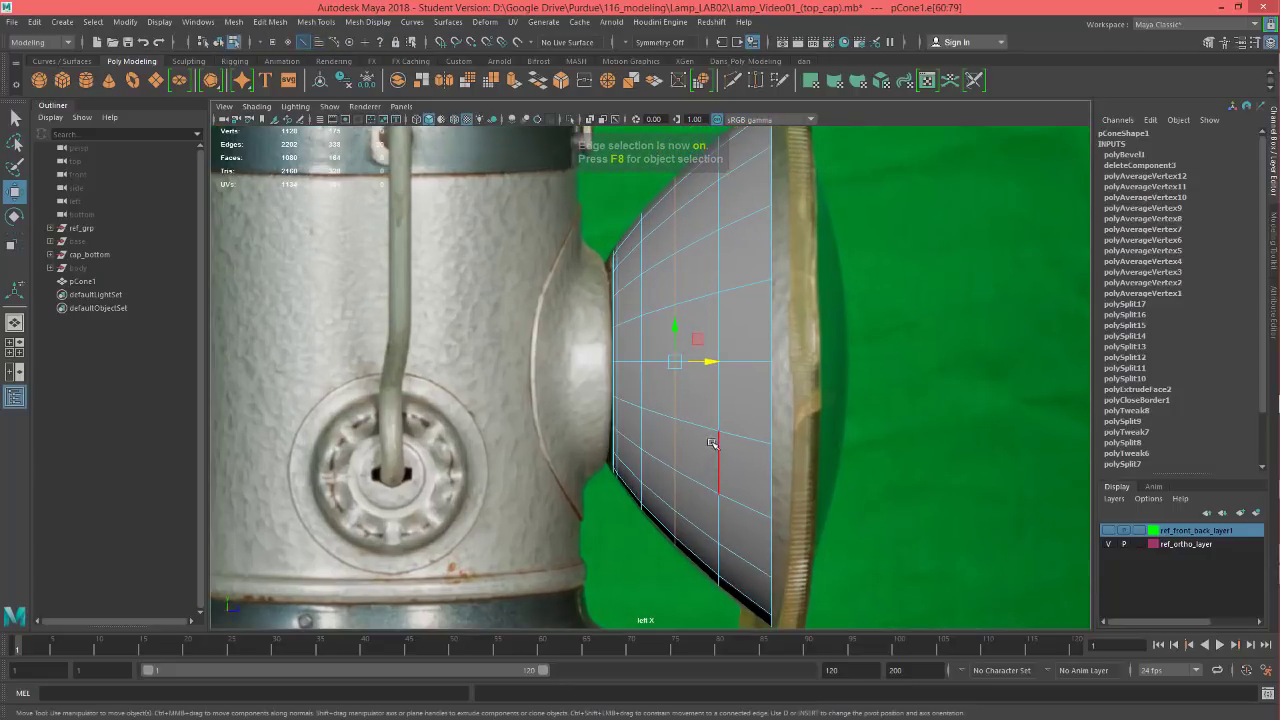
key(r)
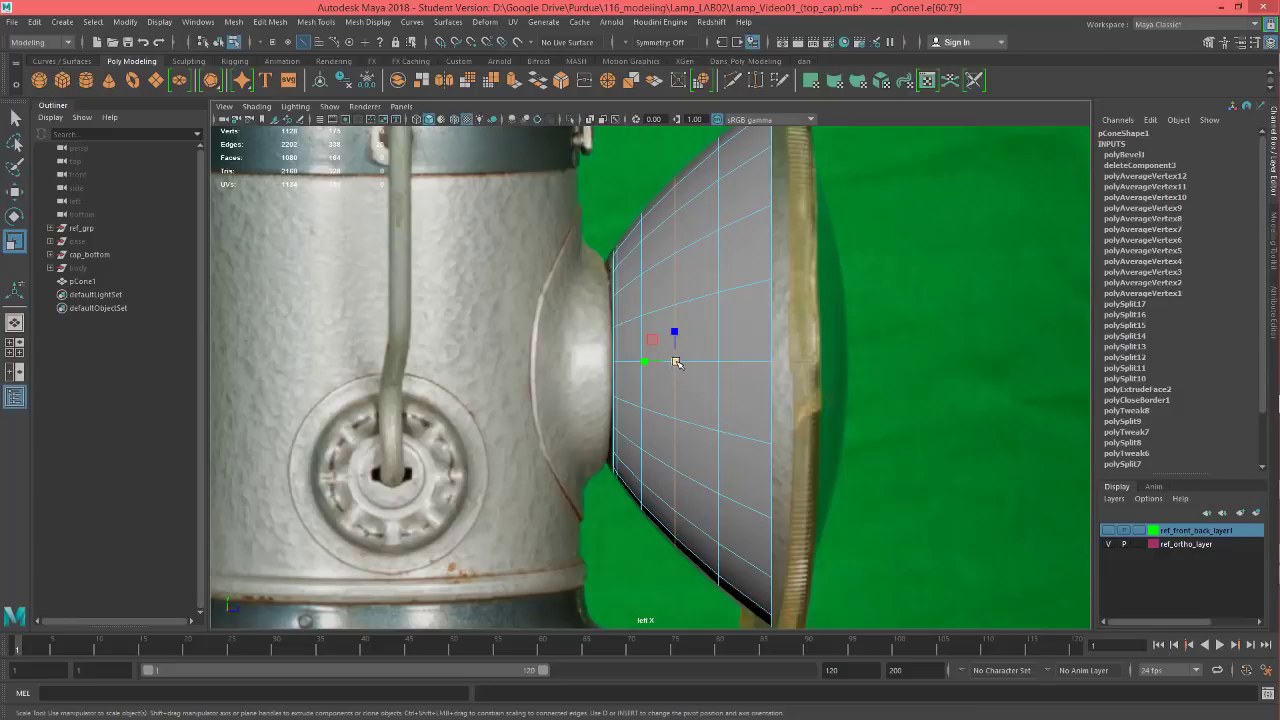
drag(677, 363, 679, 363)
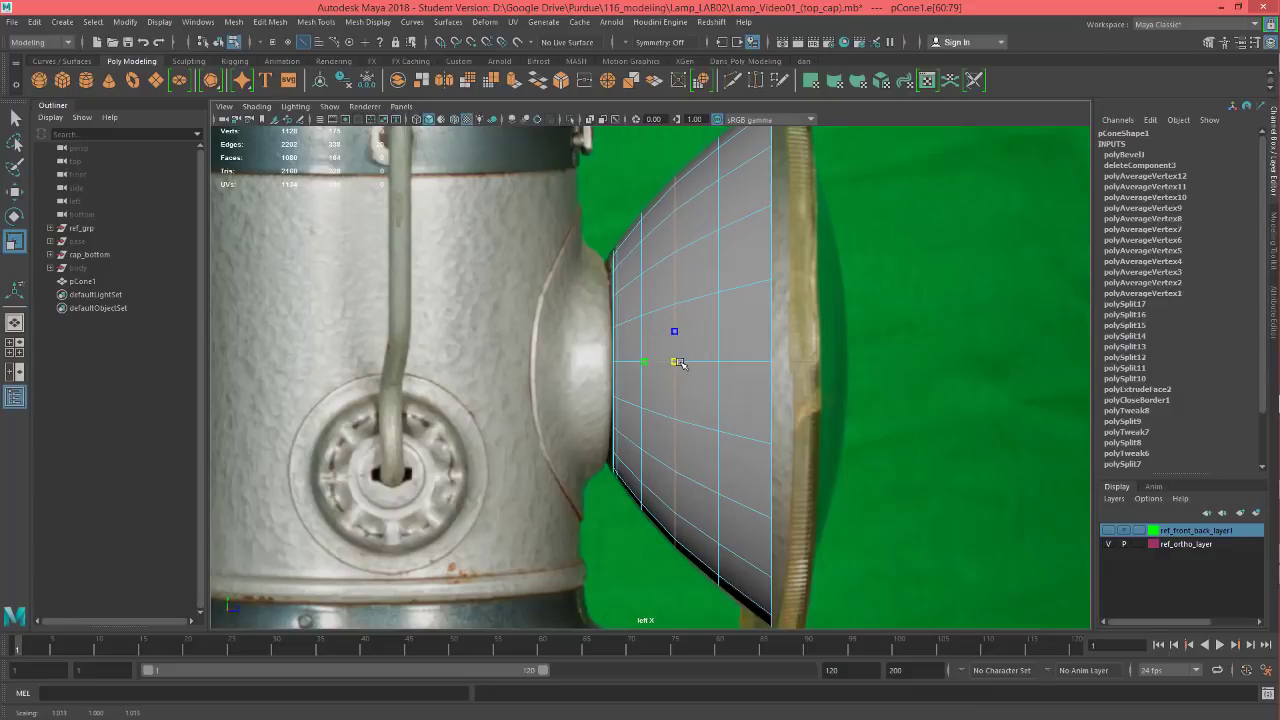
- Slightly scale up the edge loops on either side of the middle loop to match the reflector's curve
click(643, 262)
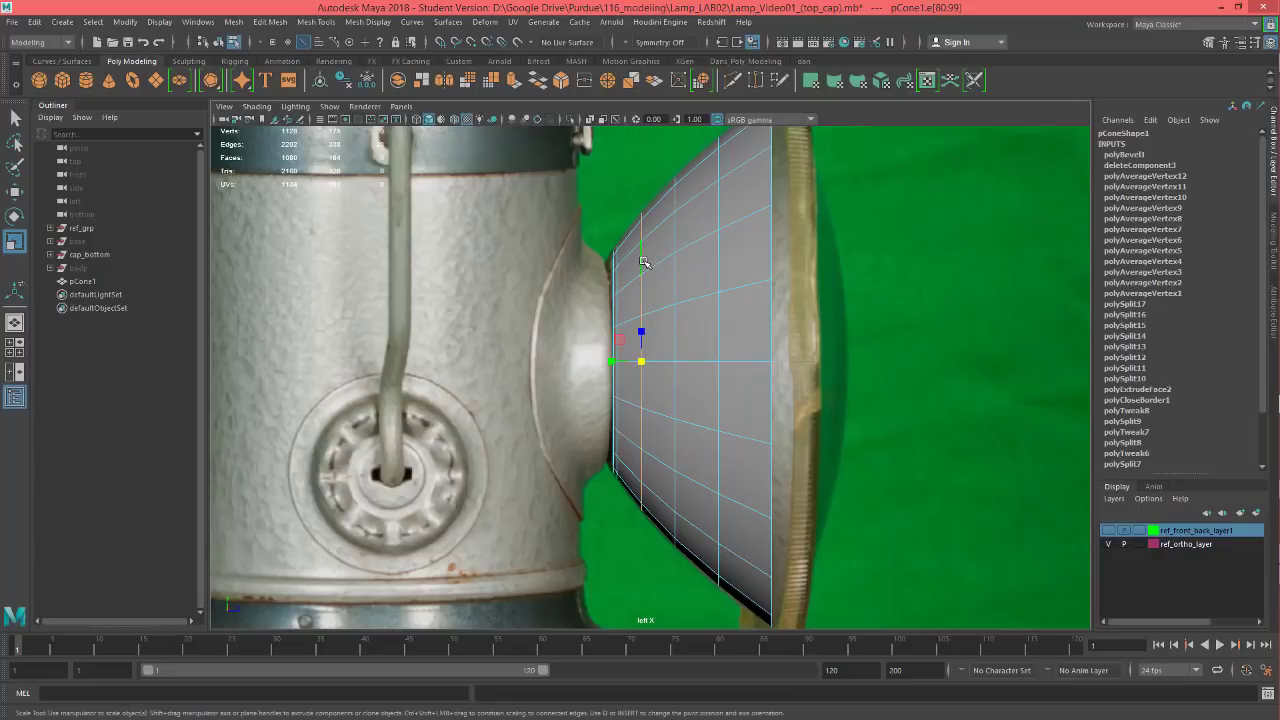
drag(641, 364, 644, 362)
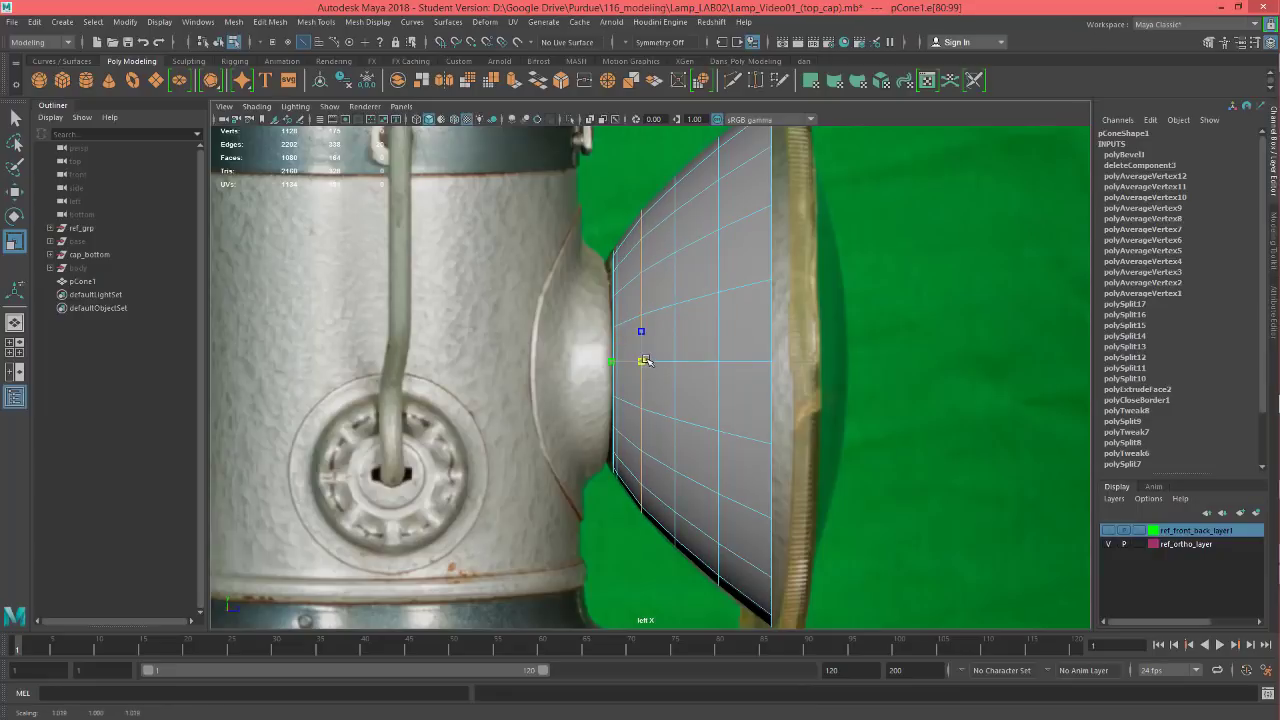
click(720, 243)
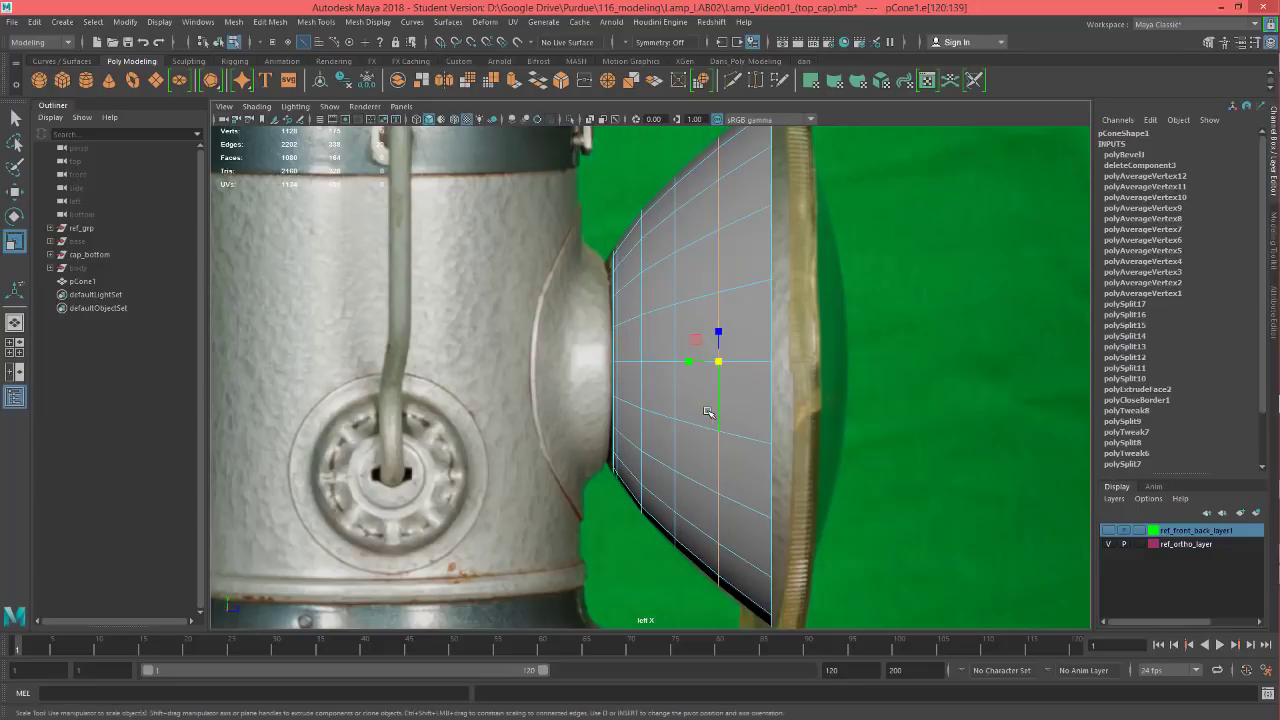
drag(717, 363, 720, 366)
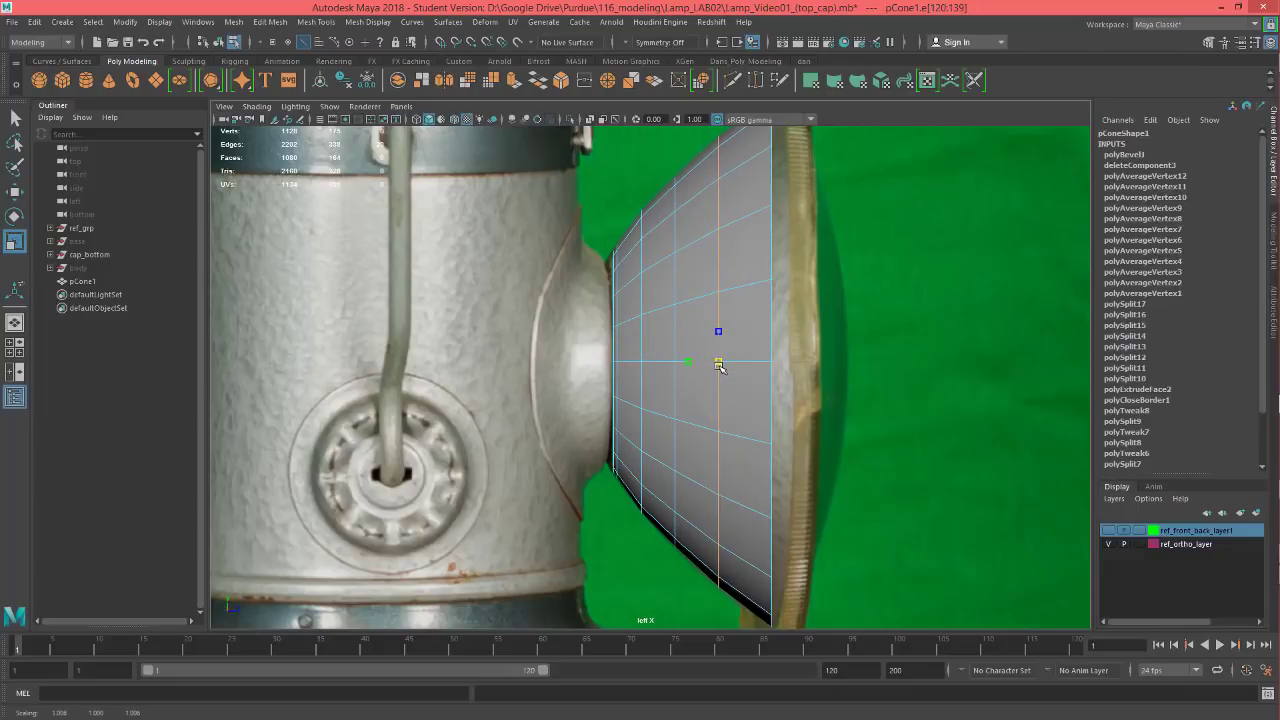
- Extrude the border edge loop at the reflector's open front and scale the extrusion outward to 1.15
scroll(869, 297, down, 3)
alt+middle_drag(863, 310, 857, 336)
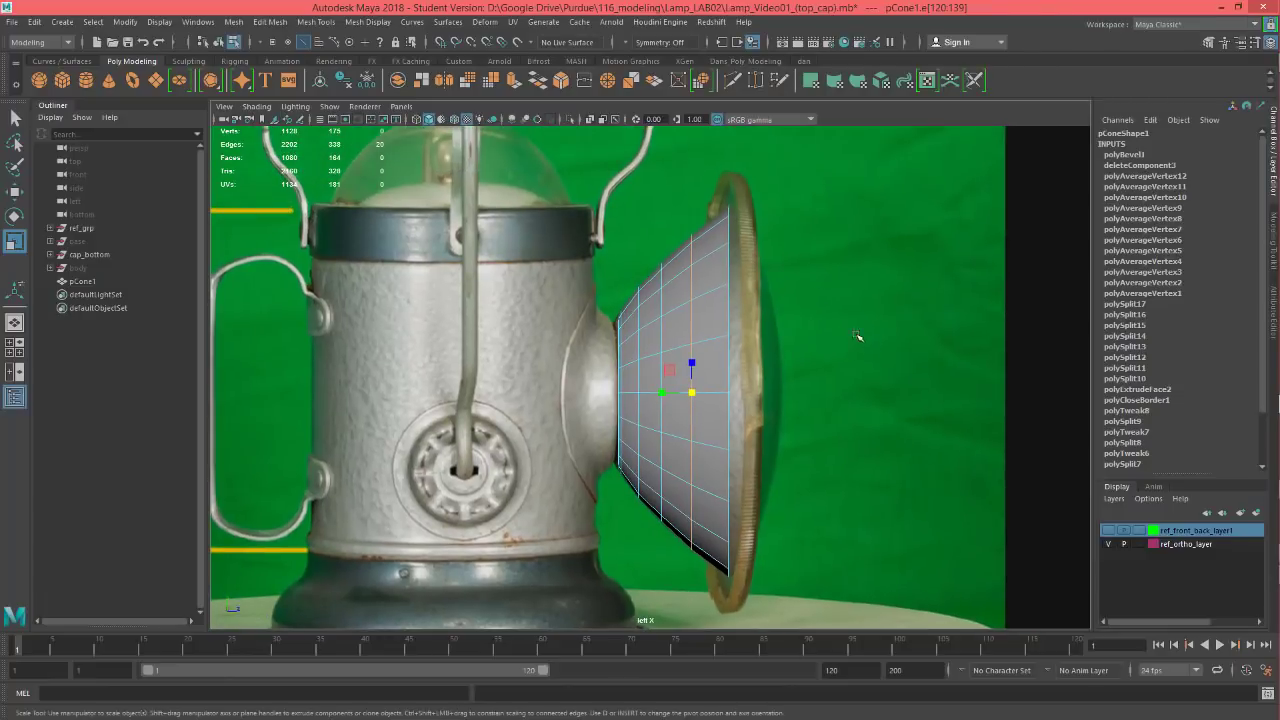
double_click(727, 263)
key(space)
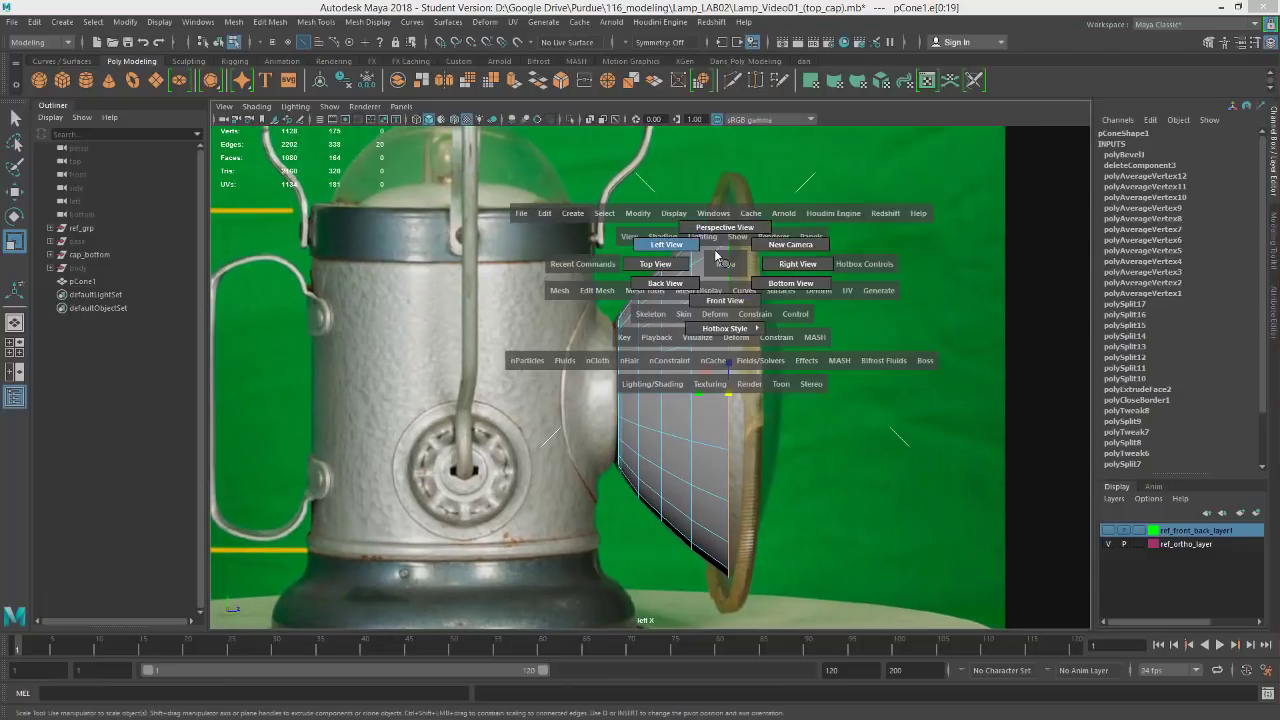
click(722, 227)
mouse_move(837, 329)
alt+mouse_down()
mouse_move(766, 343)
mouse_move(823, 309)
alt+mouse_up()
alt+middle_drag(797, 356, 757, 195)
scroll(733, 318, up, 4)
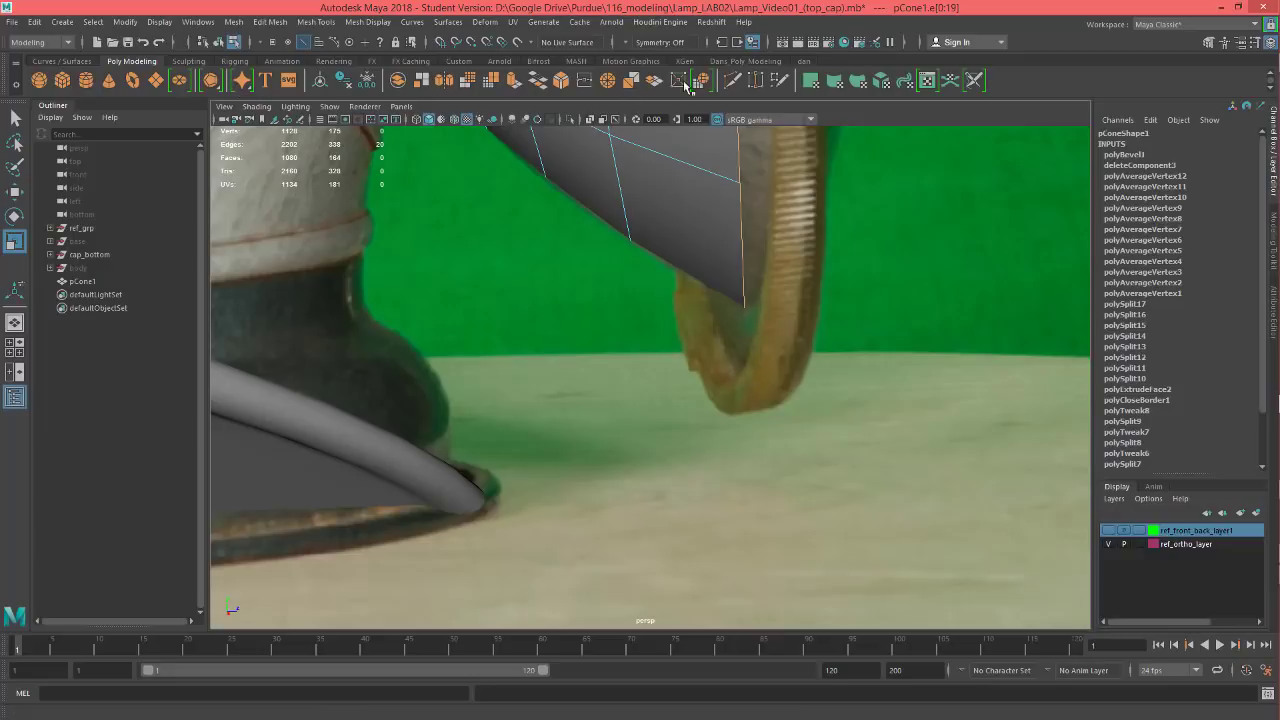
click(512, 80)
scroll(818, 294, down, 3)
alt+drag(818, 293, 833, 380)
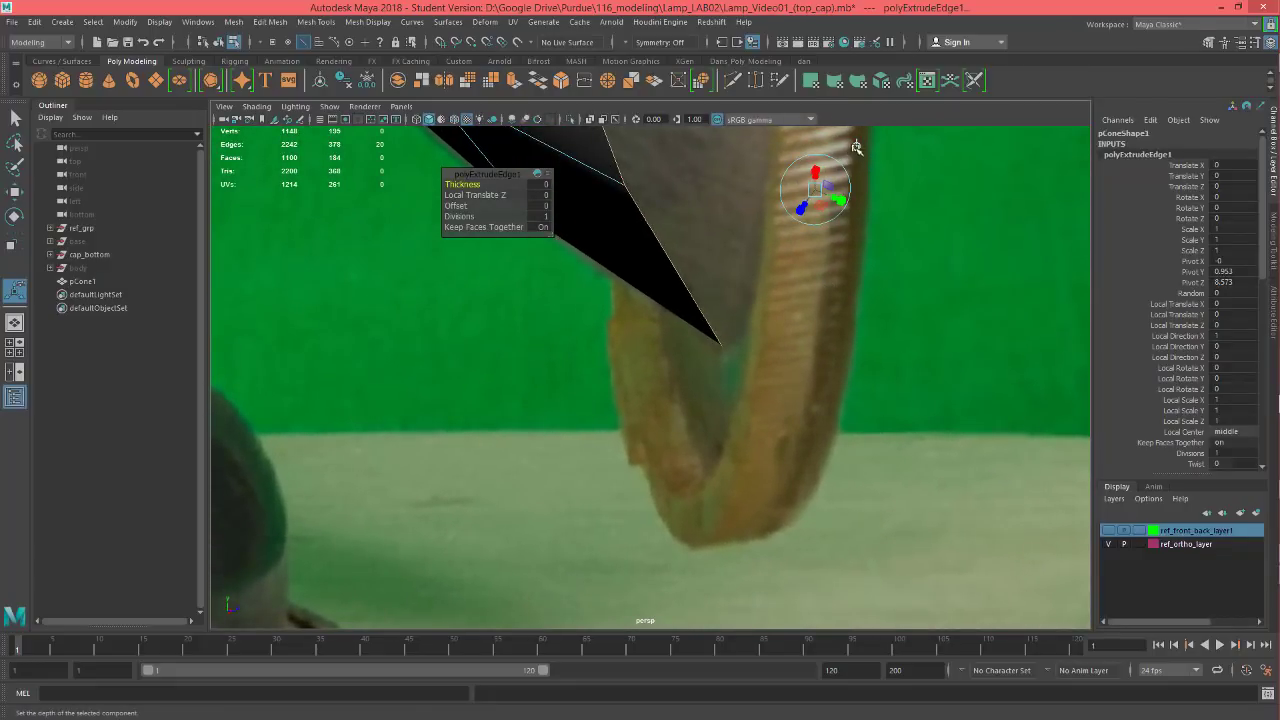
scroll(822, 194, down, 5)
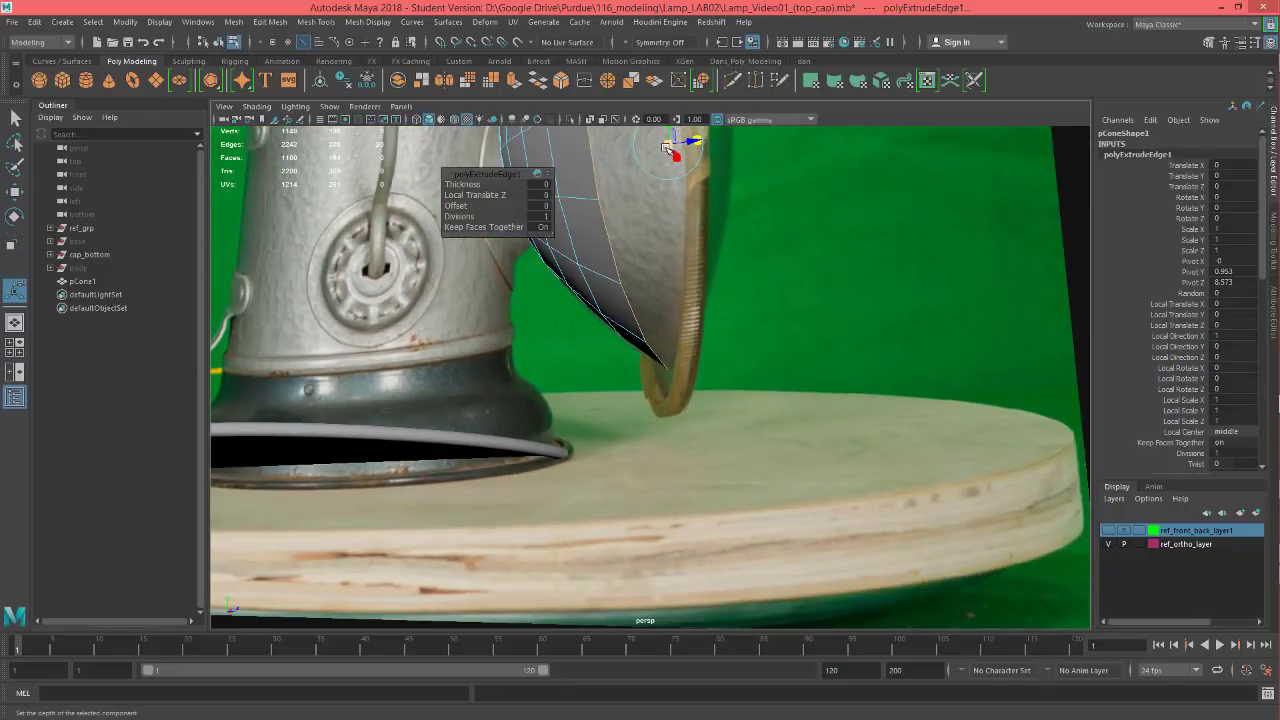
drag(667, 148, 670, 146)
- Compare the rim with the reference photo in the left view and set the edge extrusion's scale to about 1.131
alt+drag(700, 340, 786, 414)
alt+right_drag(786, 414, 991, 432)
alt+drag(991, 432, 900, 420)
key(space)
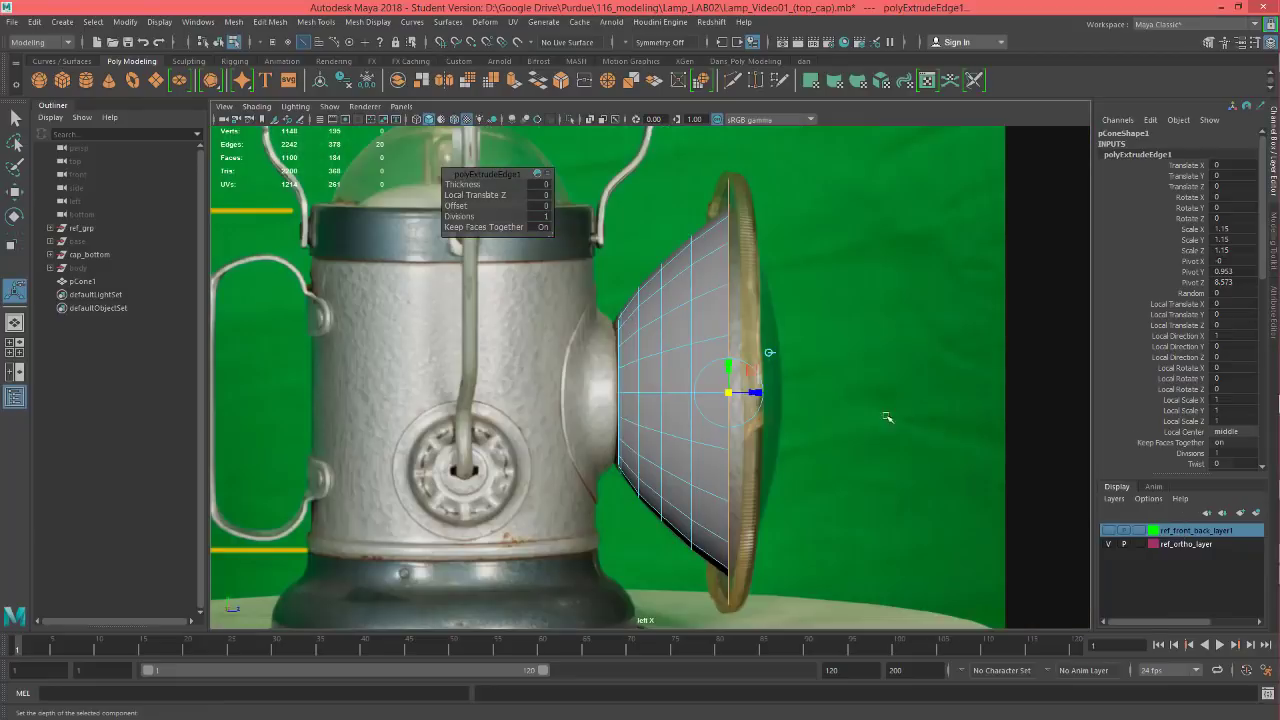
alt+middle_drag(824, 432, 700, 217)
scroll(635, 304, up, 4)
scroll(634, 290, up, 2)
scroll(691, 346, down, 6)
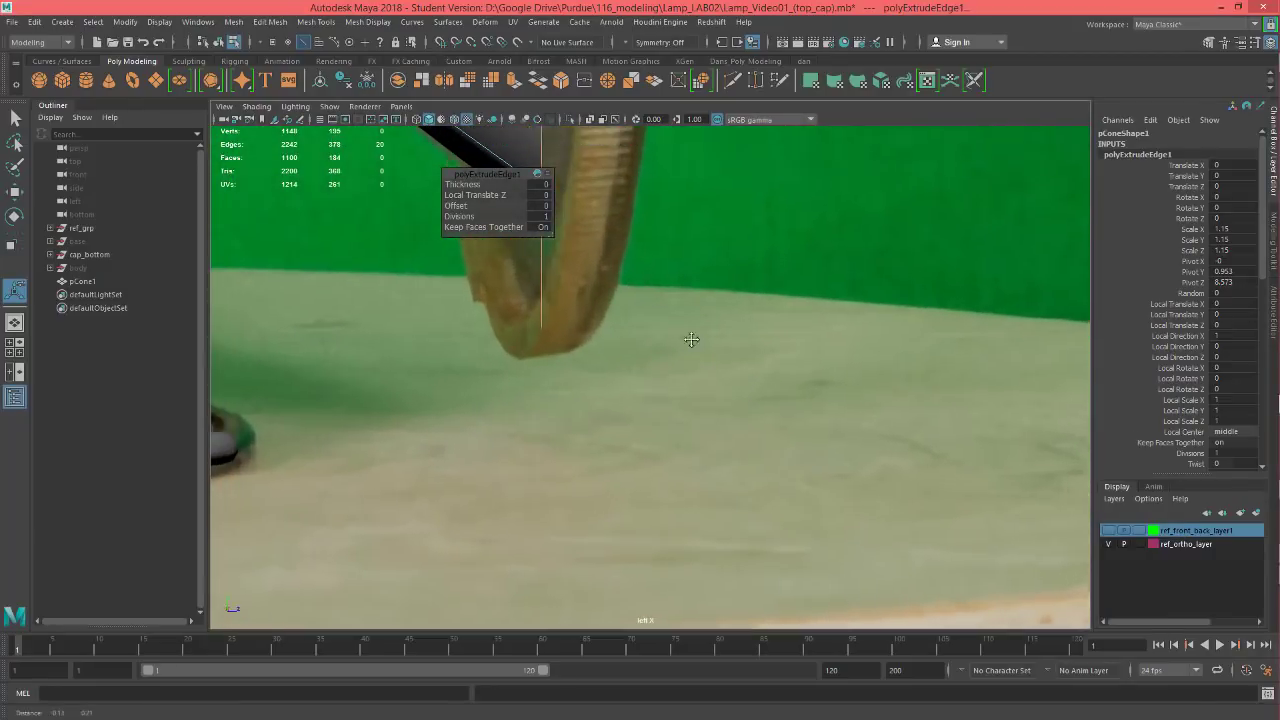
scroll(688, 278, up, 3)
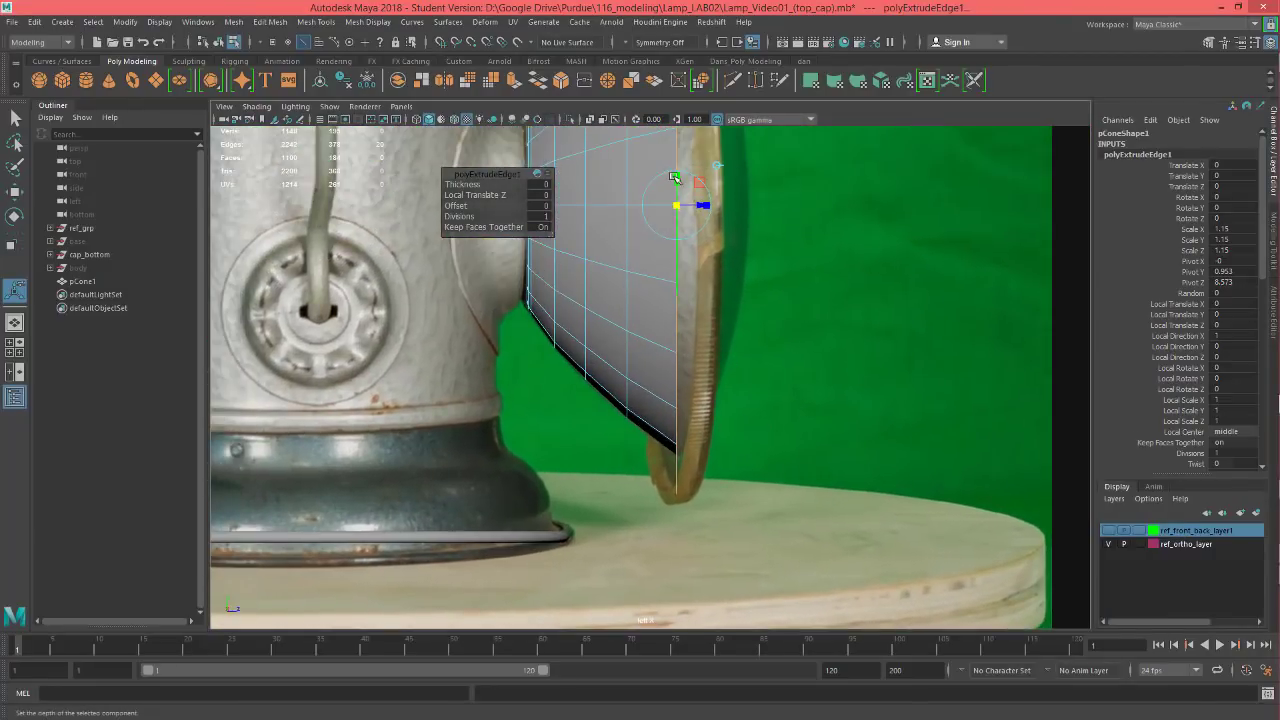
drag(676, 205, 676, 206)
alt+middle_drag(895, 291, 871, 294)
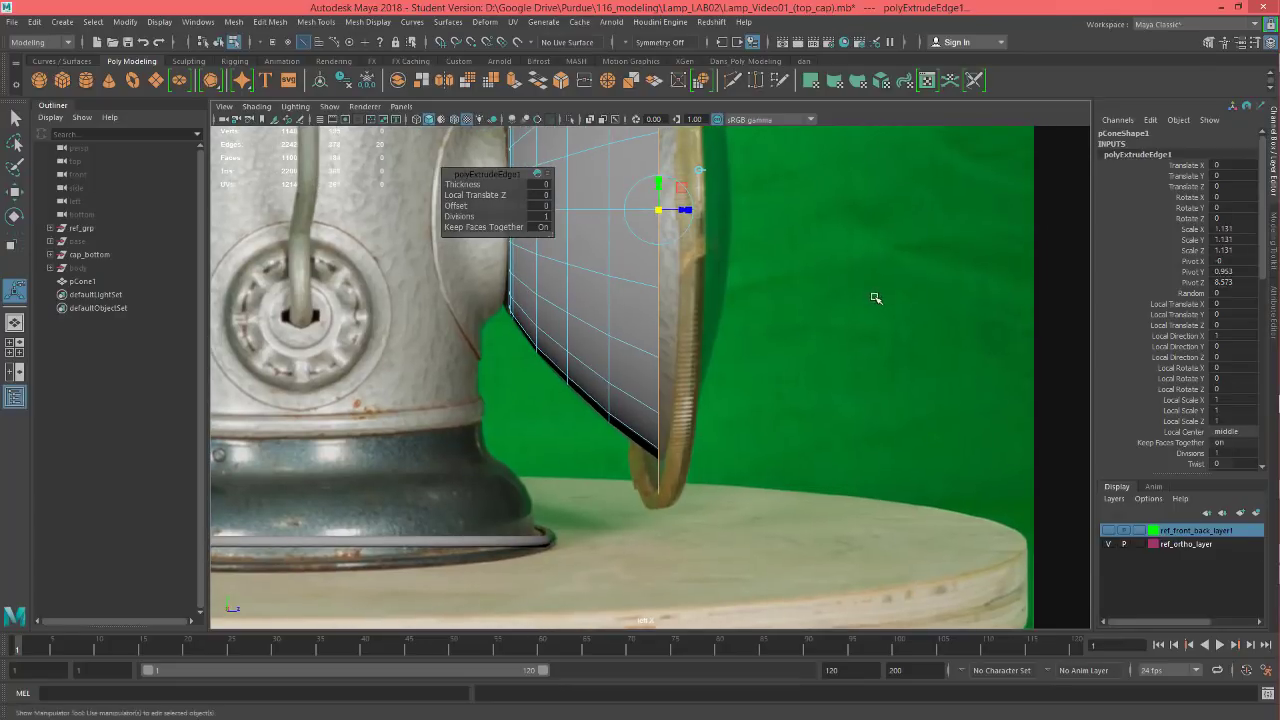
- Examine the extruded rim in perspective with smooth mesh preview, and return to the unsmoothed display
key(w)
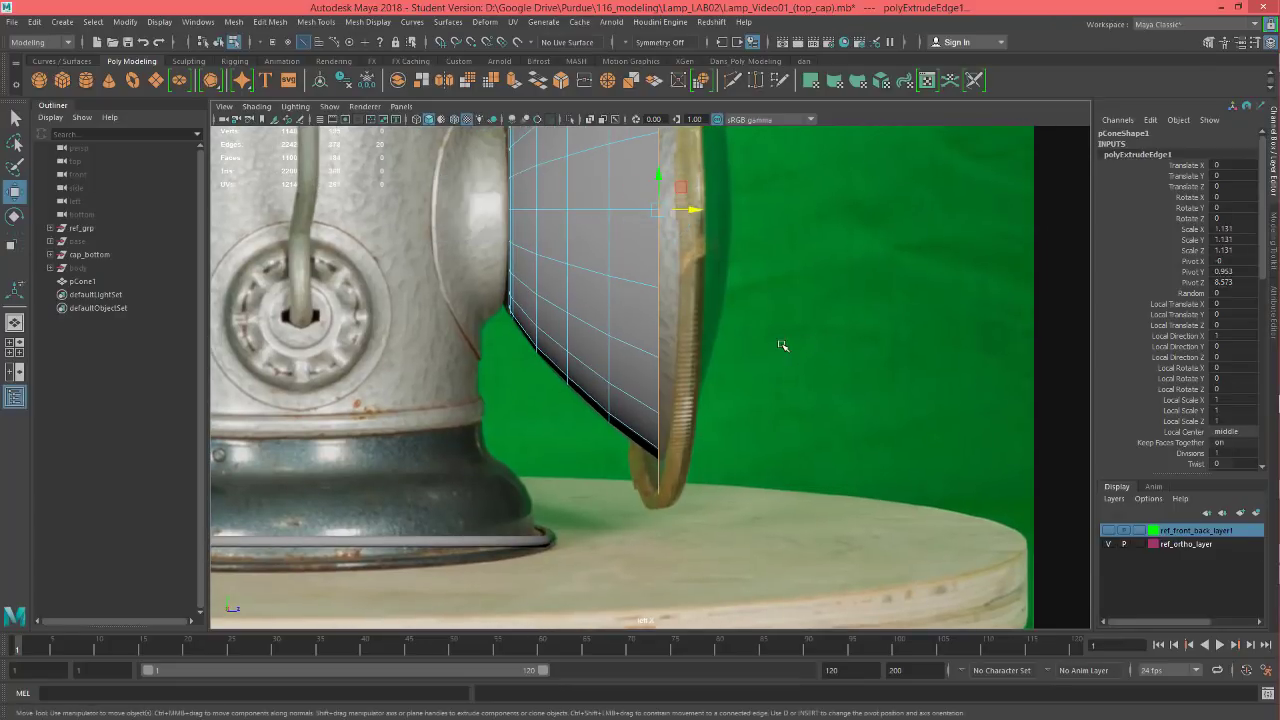
key(space)
drag(783, 345, 910, 215)
scroll(834, 331, up, 5)
alt+drag(930, 328, 808, 373)
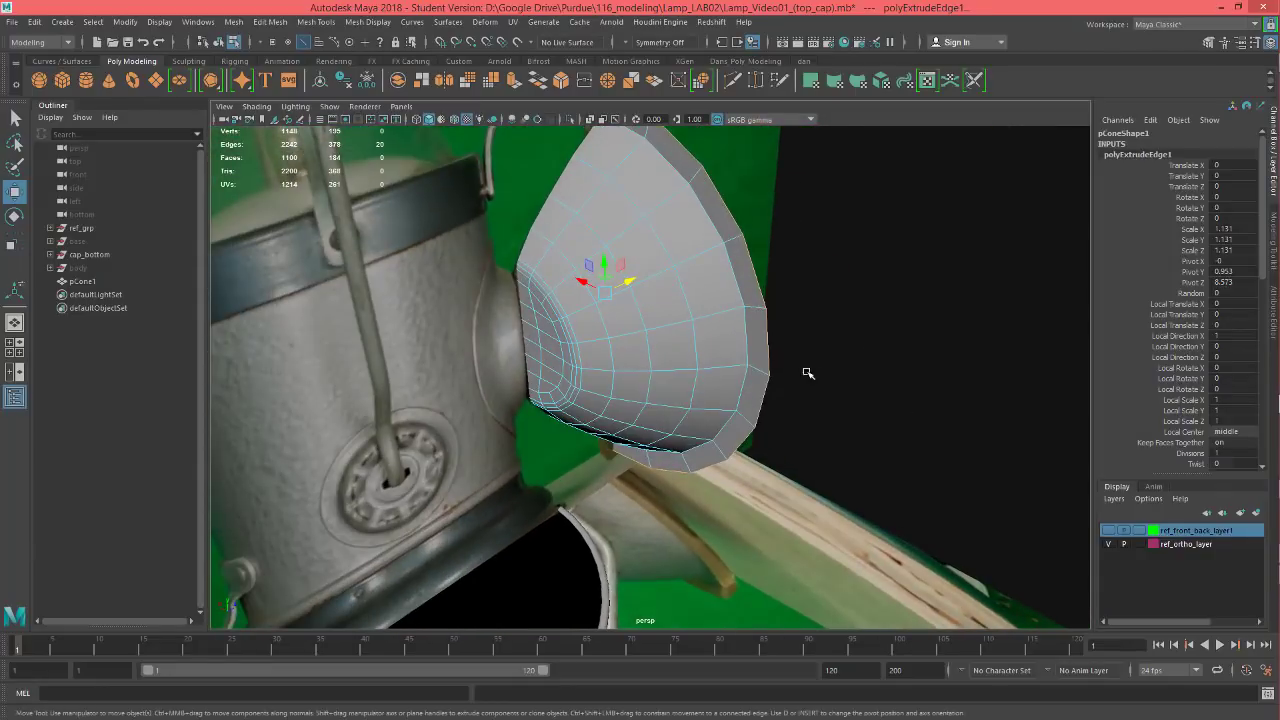
scroll(807, 349, up, 3)
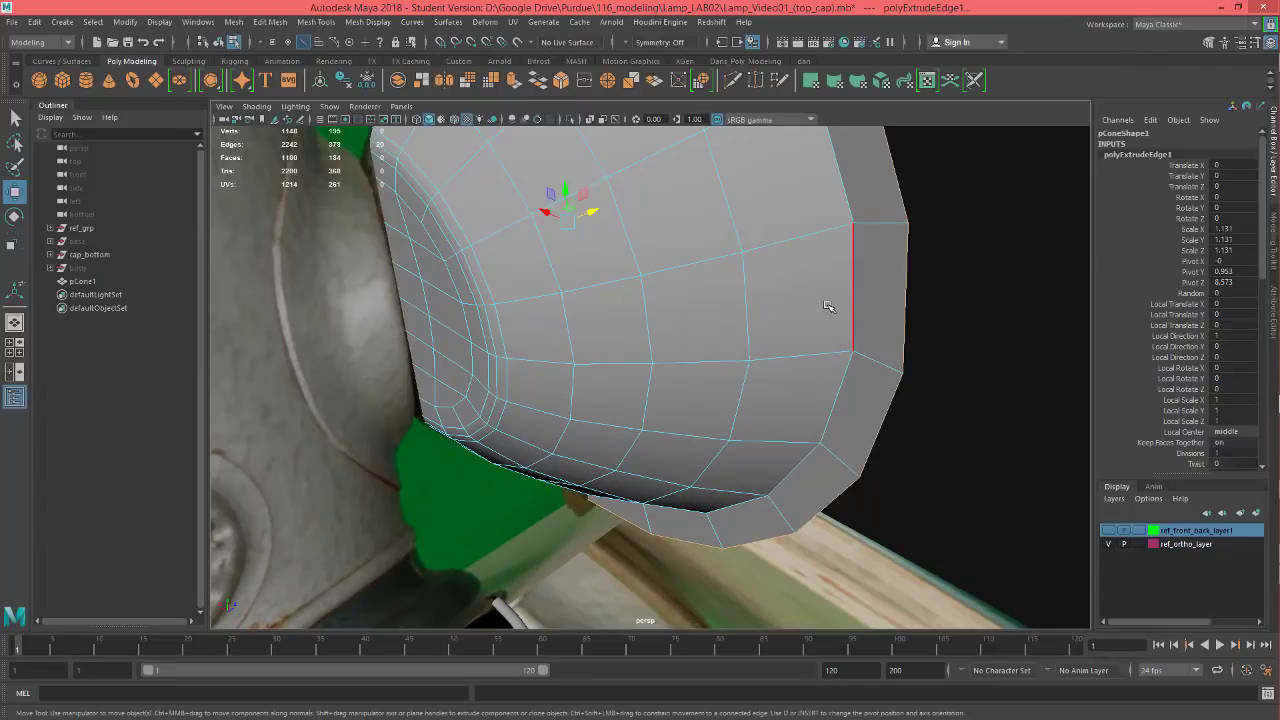
key(3)
mouse_move(843, 331)
alt+mouse_down()
mouse_move(830, 338)
mouse_move(840, 341)
alt+mouse_up()
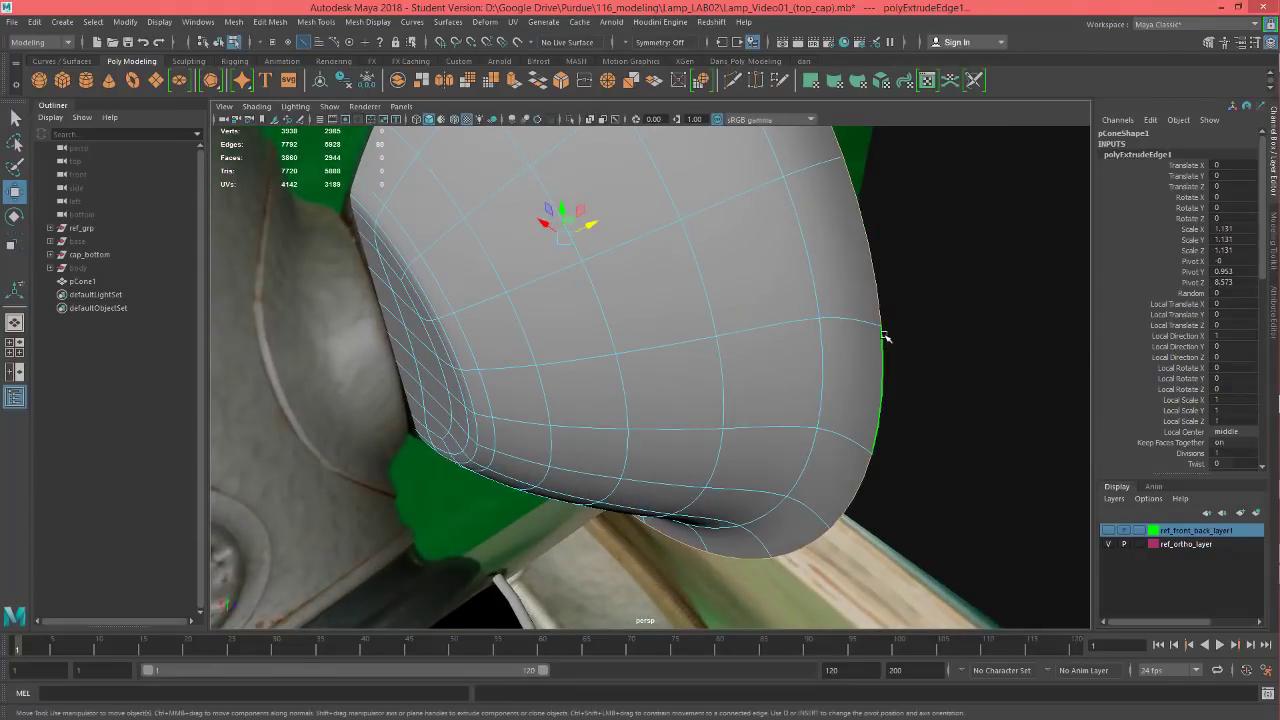
key(1)
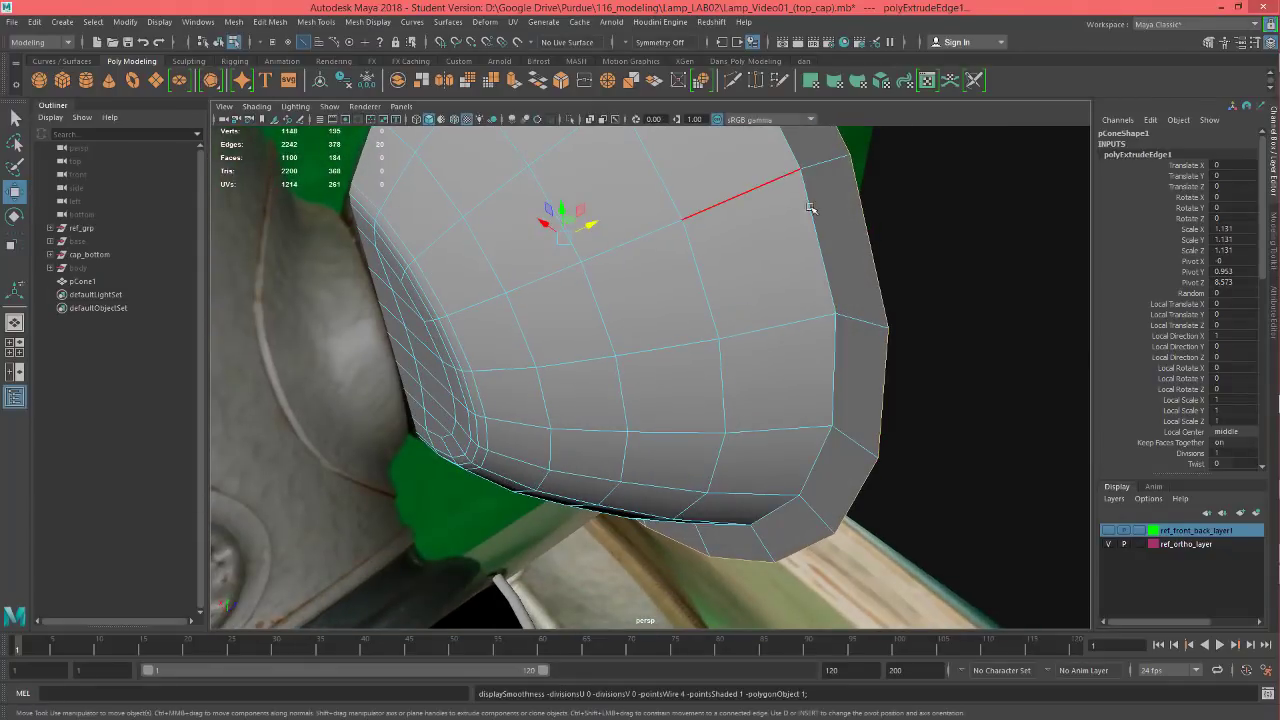
- Use Multi-Cut to insert supporting edge loops closely on both sides of the crease where the rim meets the reflector
click(732, 81)
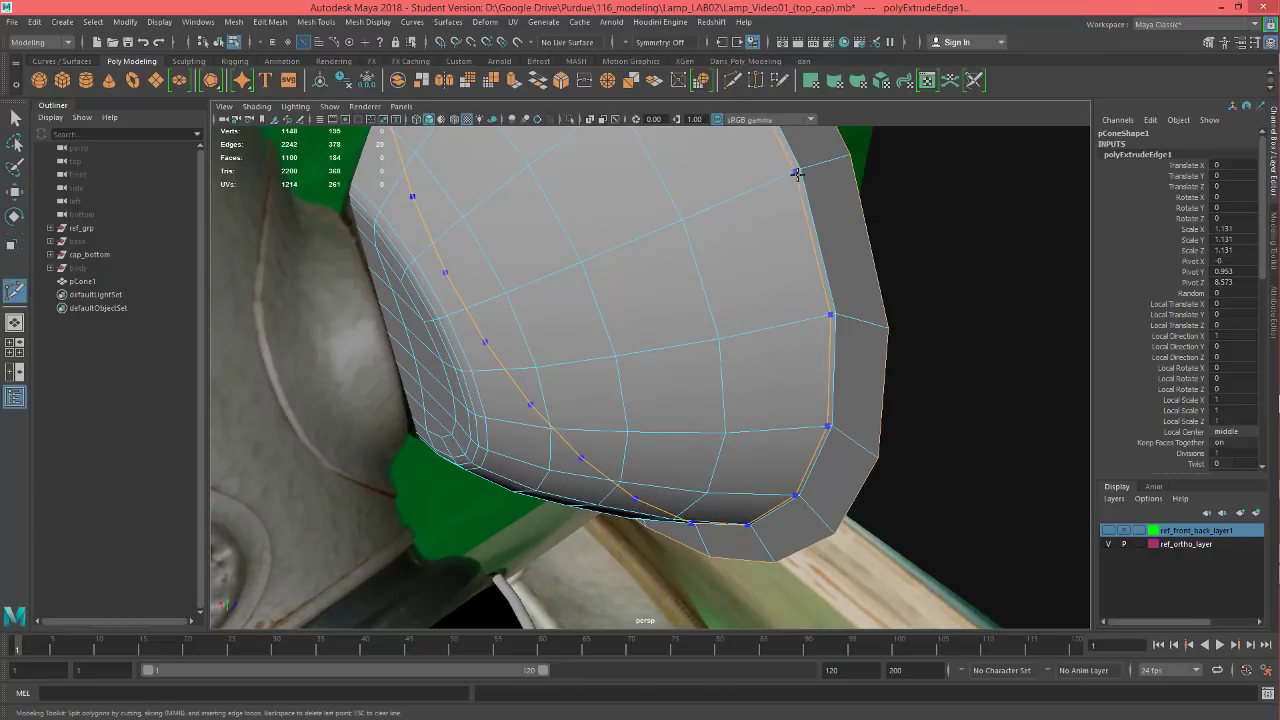
ctrl+click(797, 173)
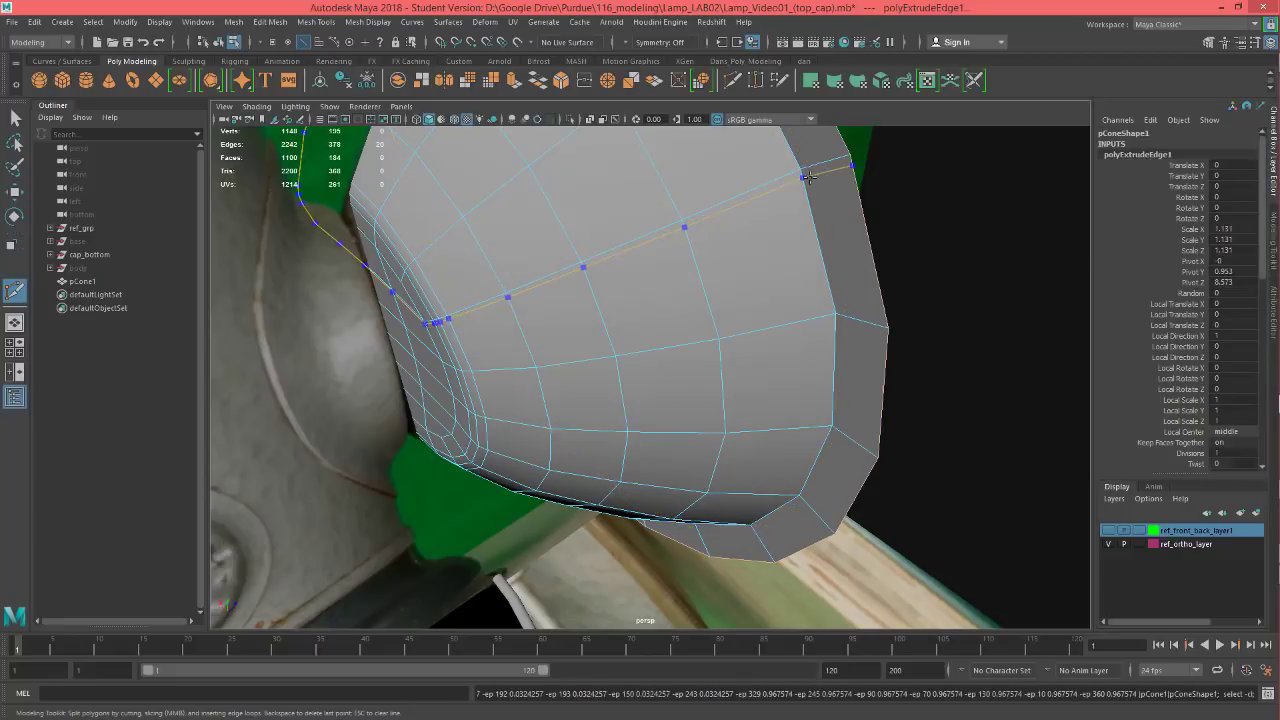
ctrl+click(806, 167)
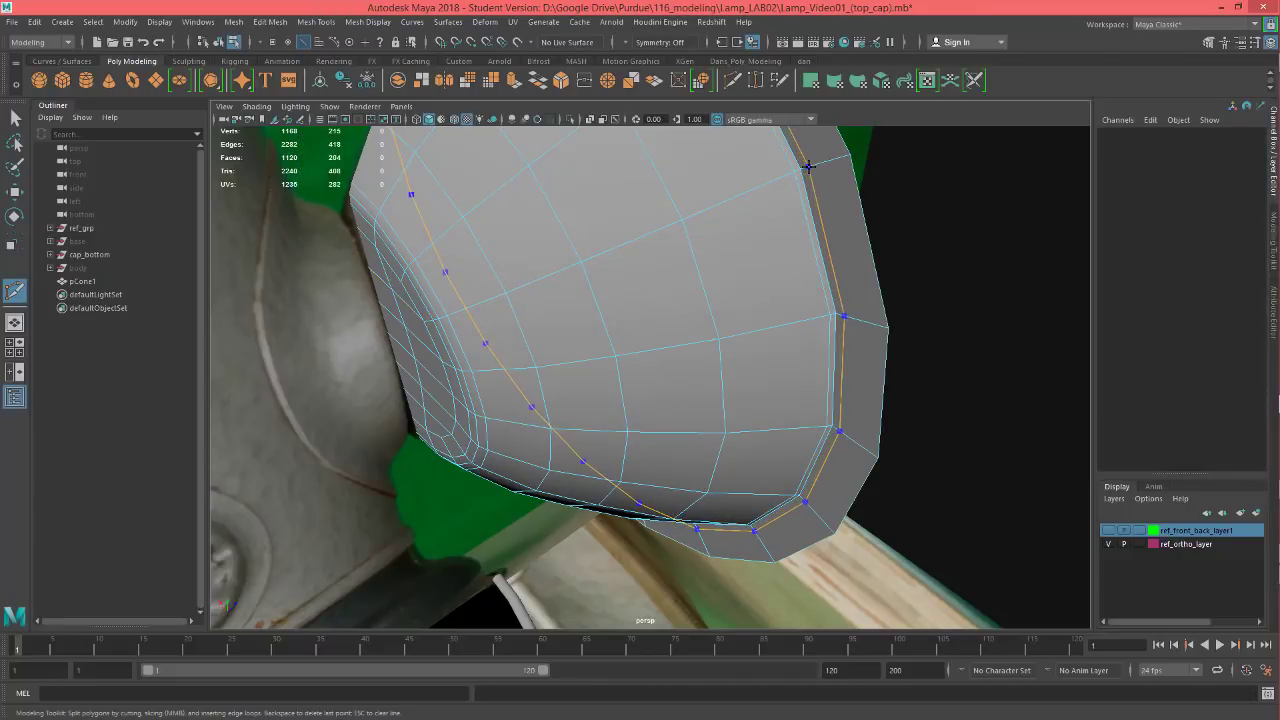
ctrl+click(809, 167)
mouse_move(962, 258)
alt+mouse_down()
mouse_move(959, 237)
mouse_move(953, 253)
alt+mouse_up()
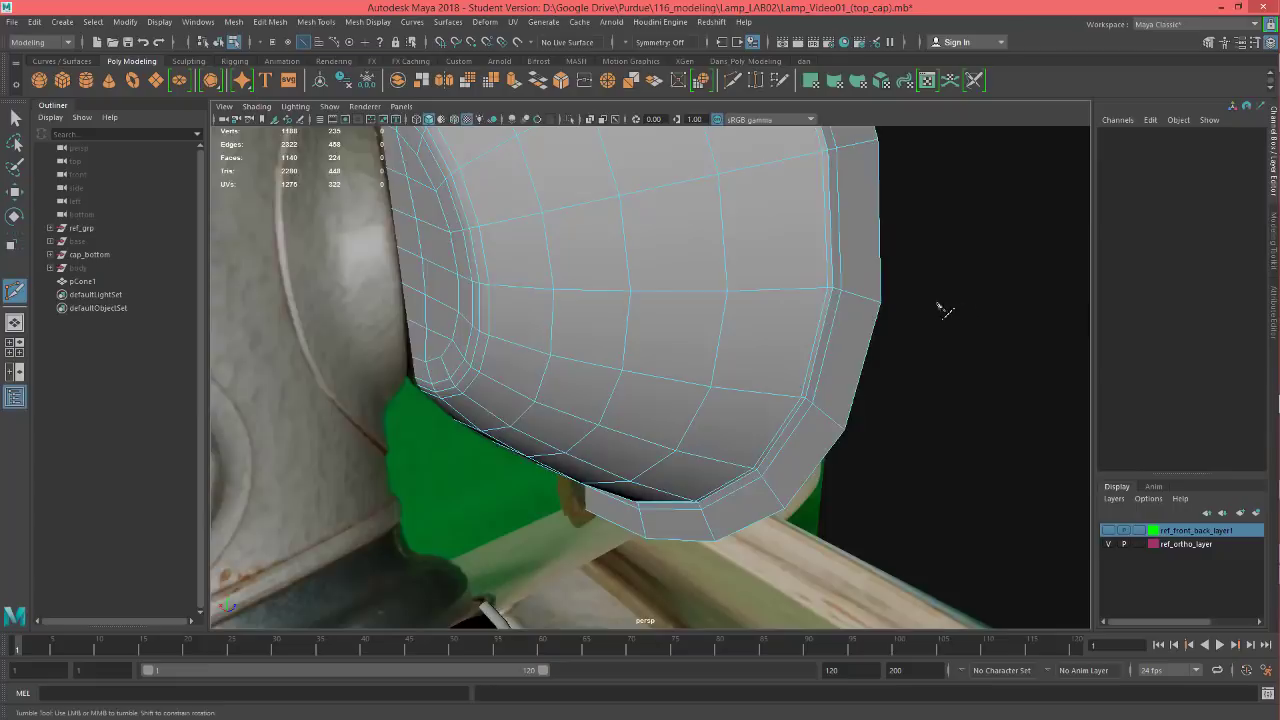
- Show the ref_front_back_layer1 reference layer and examine the lamp's reflector area in its photo
alt+right_drag(938, 303, 1023, 342)
click(1107, 531)
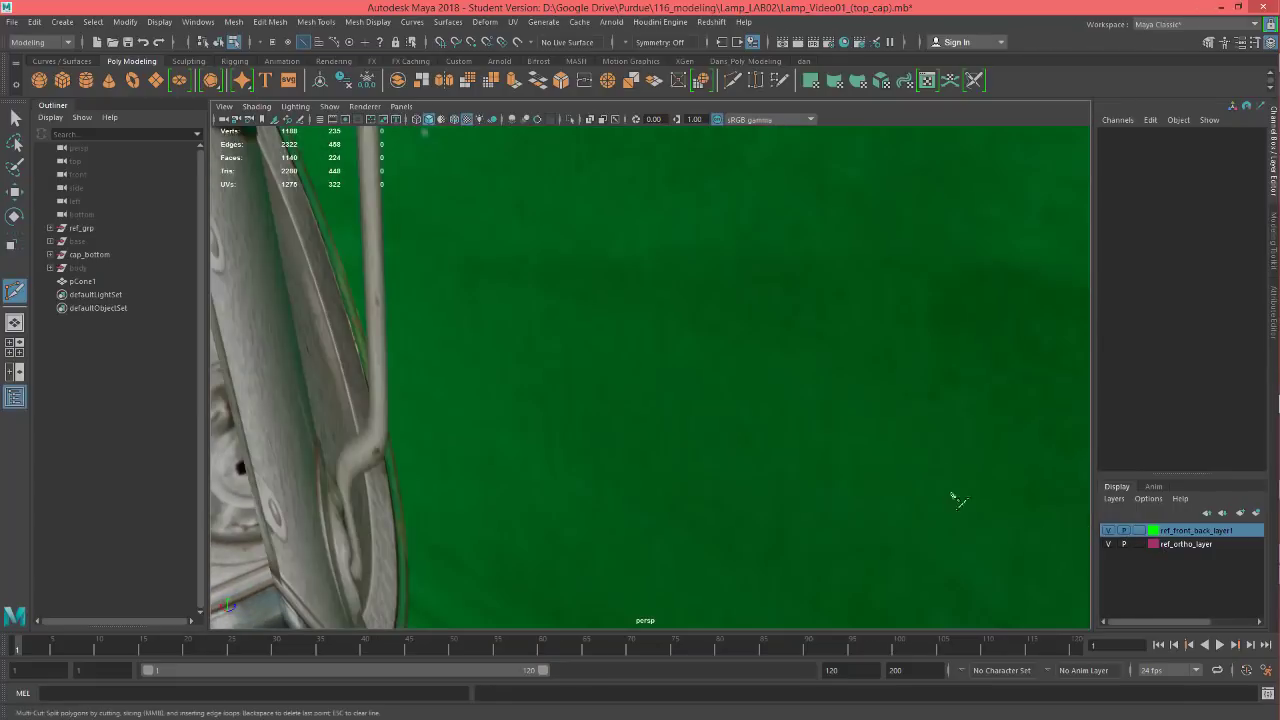
alt+drag(910, 432, 897, 389)
scroll(797, 374, up, 6)
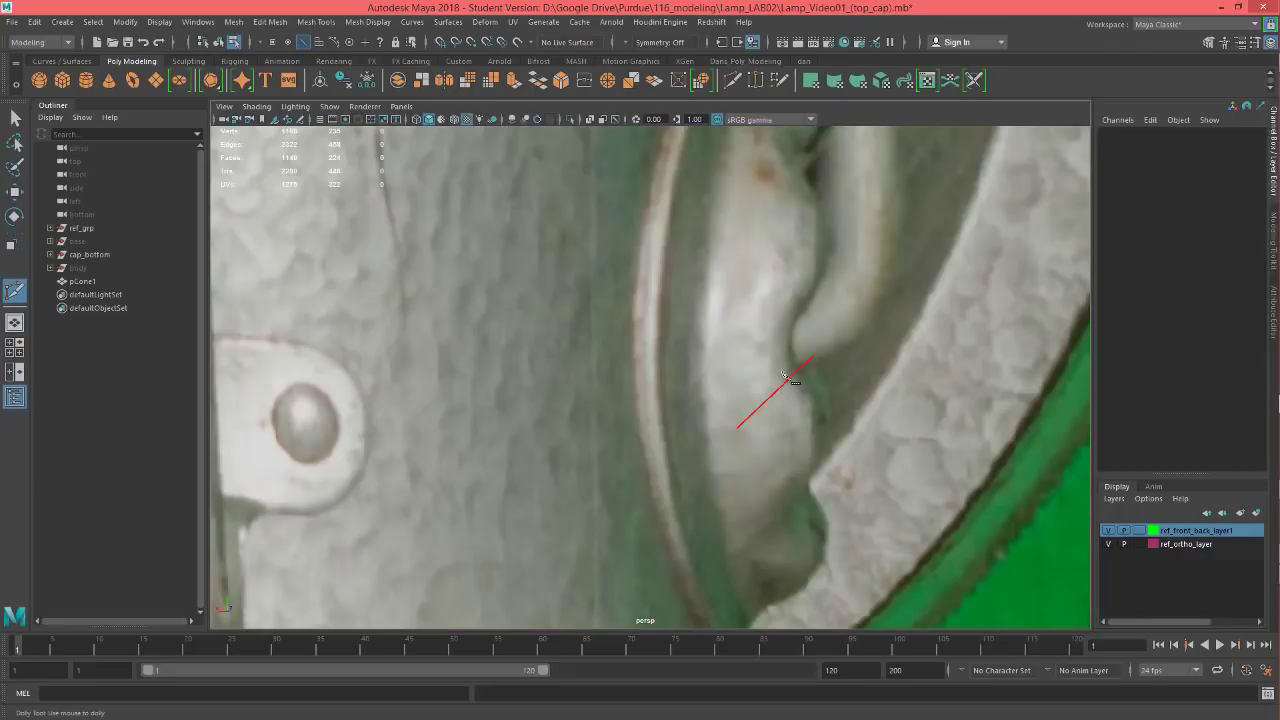
scroll(801, 370, down, 3)
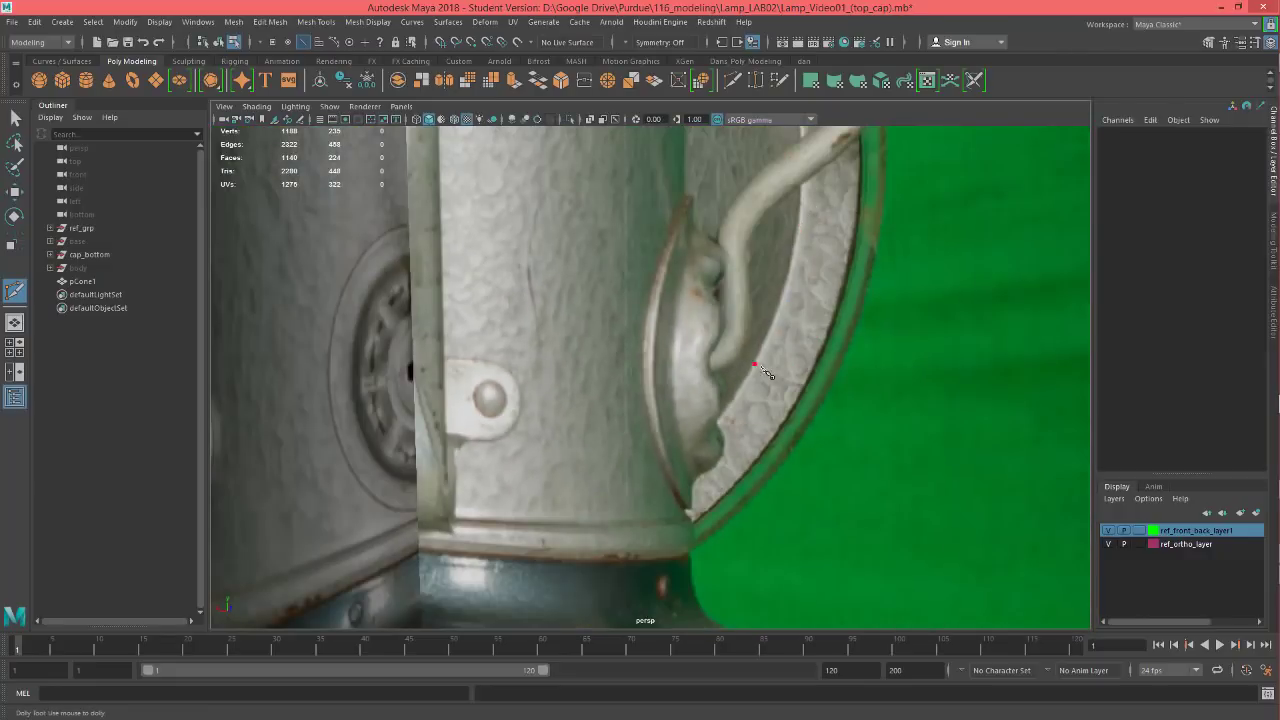
alt+drag(820, 305, 752, 331)
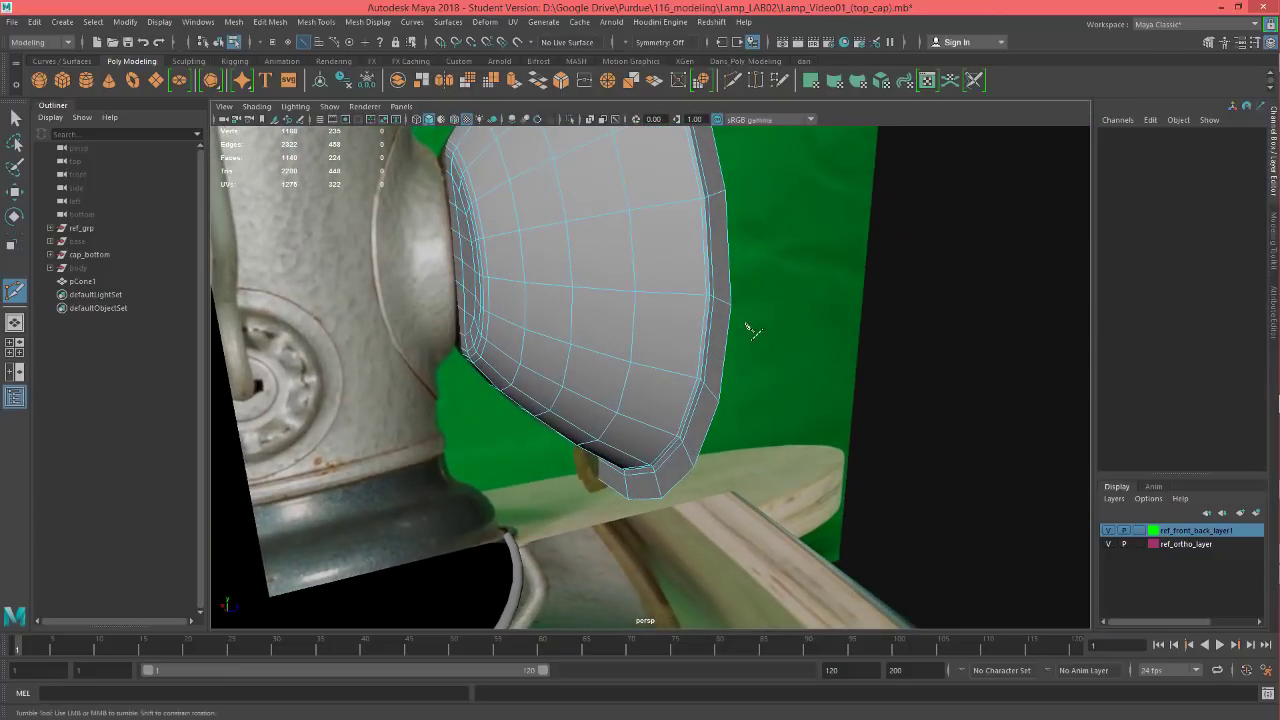
- Insert another supporting edge loop close to the outer border of the reflector's rim
alt+middle_drag(750, 329, 769, 405)
scroll(766, 391, up, 3)
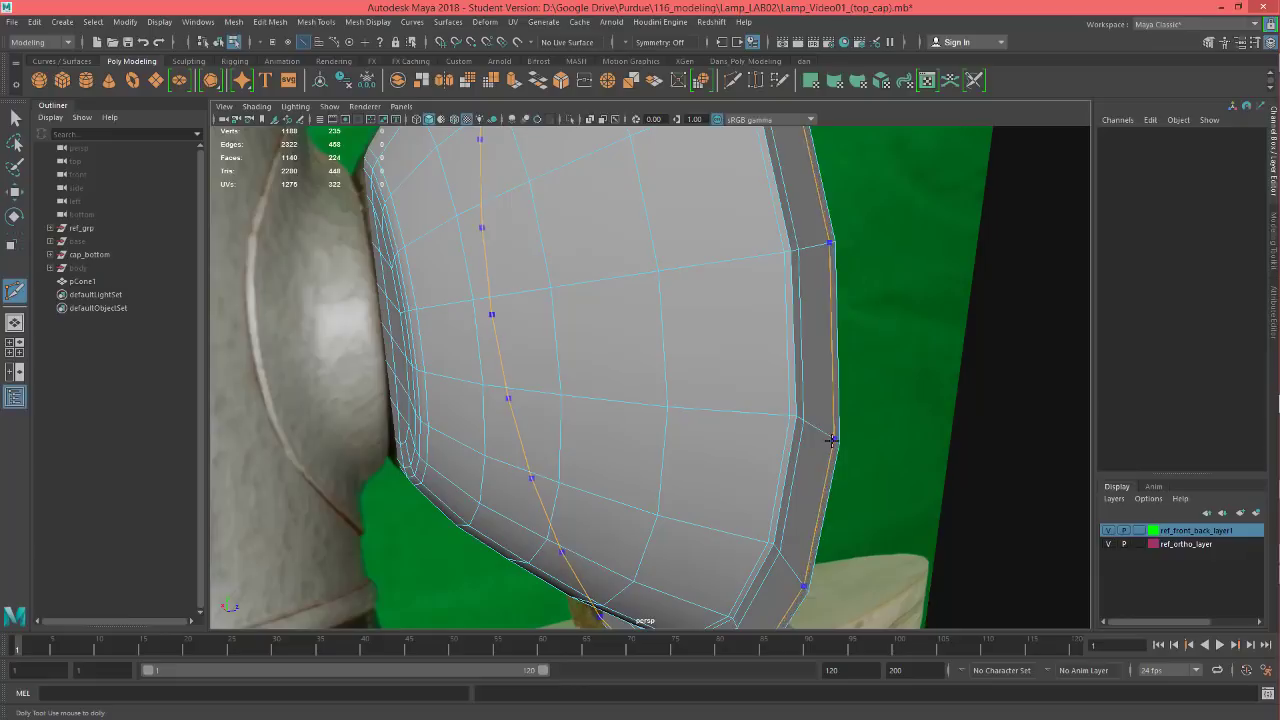
drag(835, 440, 836, 441)
alt+drag(920, 412, 908, 403)
alt+middle_drag(509, 332, 548, 460)
scroll(608, 438, down, 3)
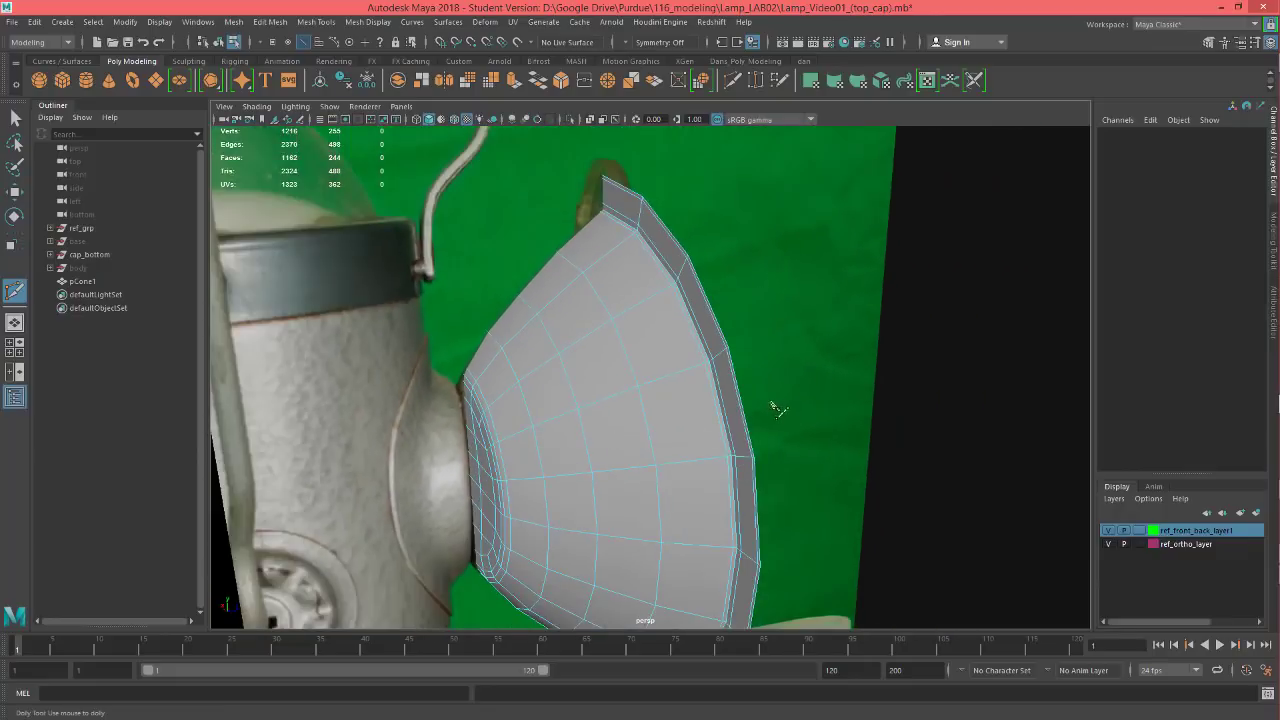
- Leave Multi-Cut, select the whole reflector object and delete its construction history
alt+drag(771, 405, 740, 396)
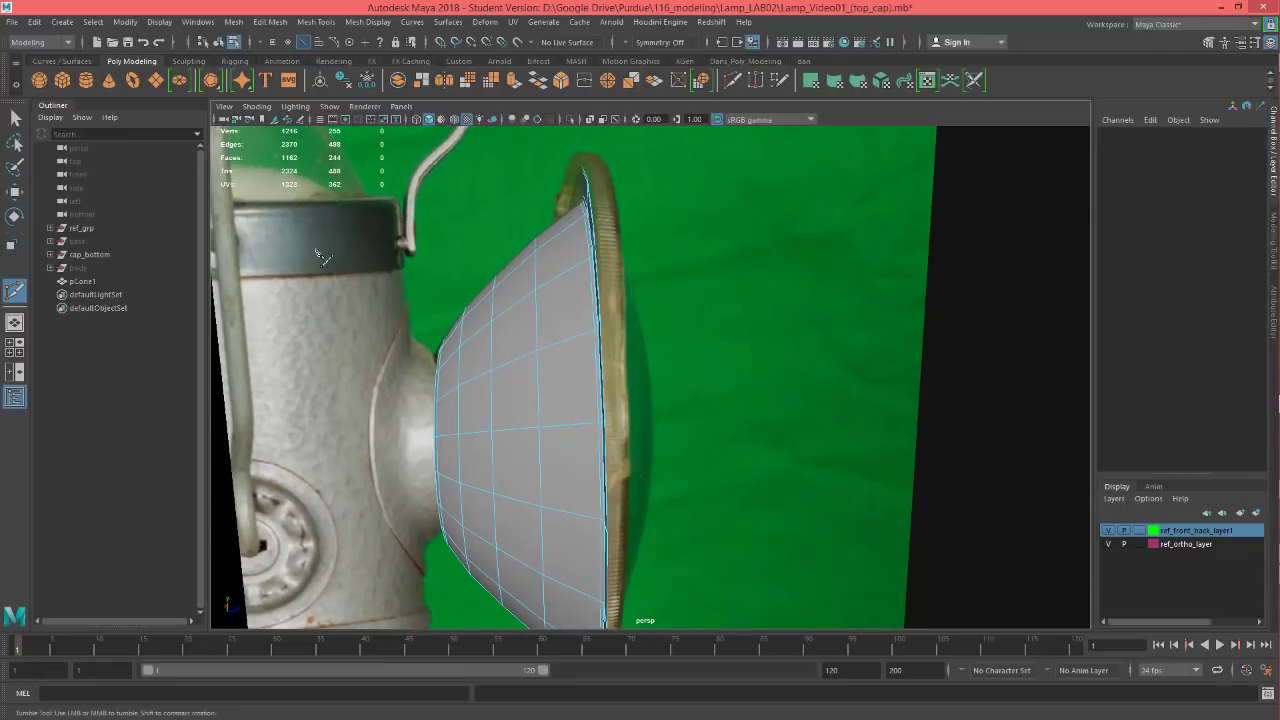
alt+drag(723, 423, 775, 433)
key(w)
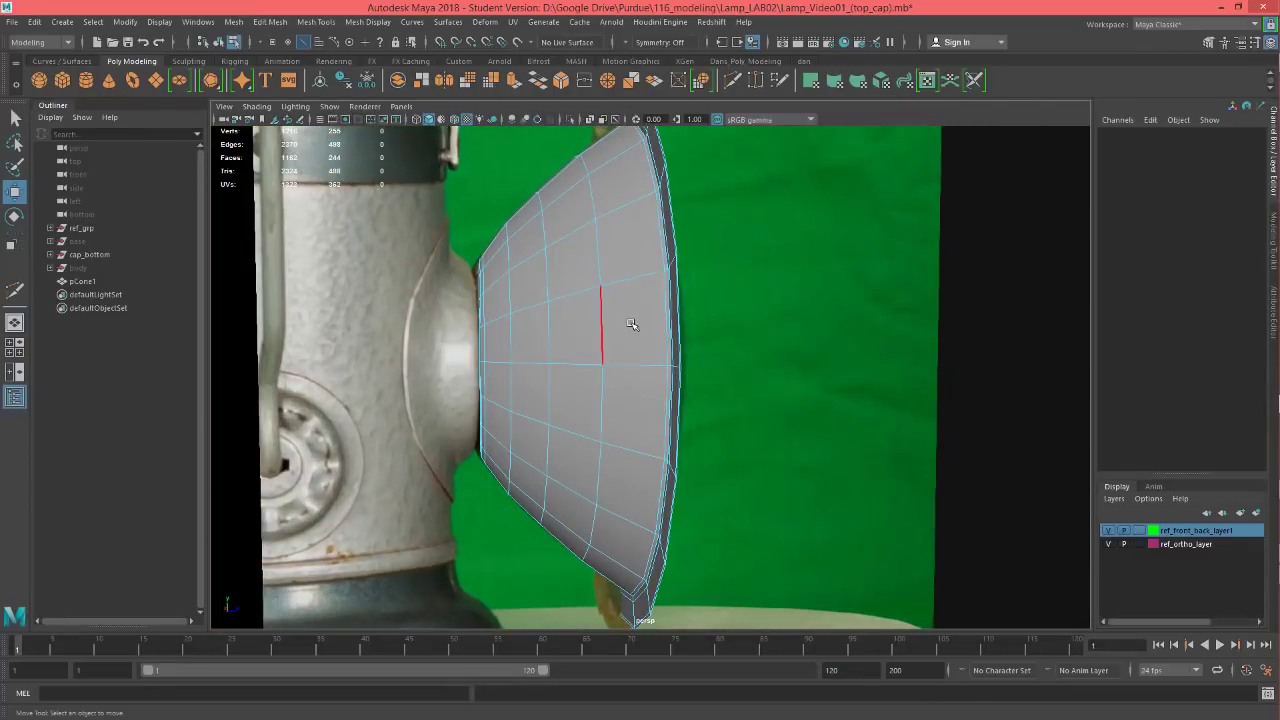
alt+drag(767, 467, 774, 474)
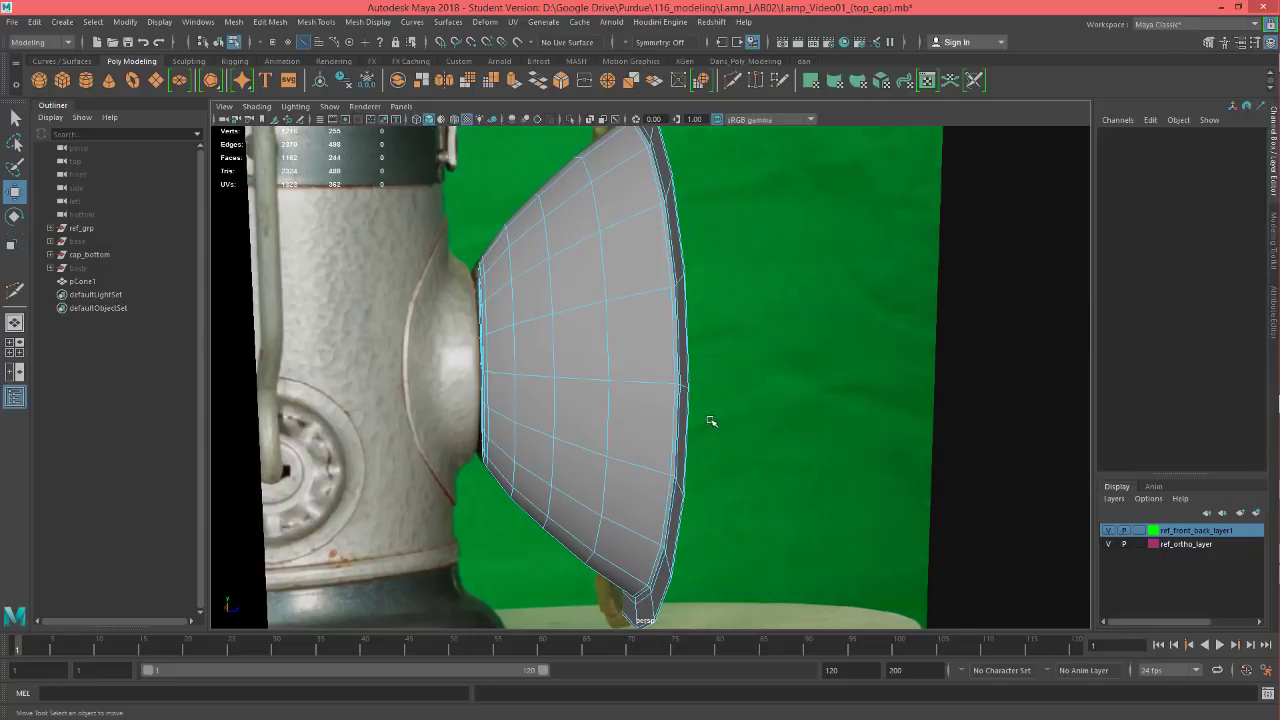
alt+drag(710, 421, 760, 437)
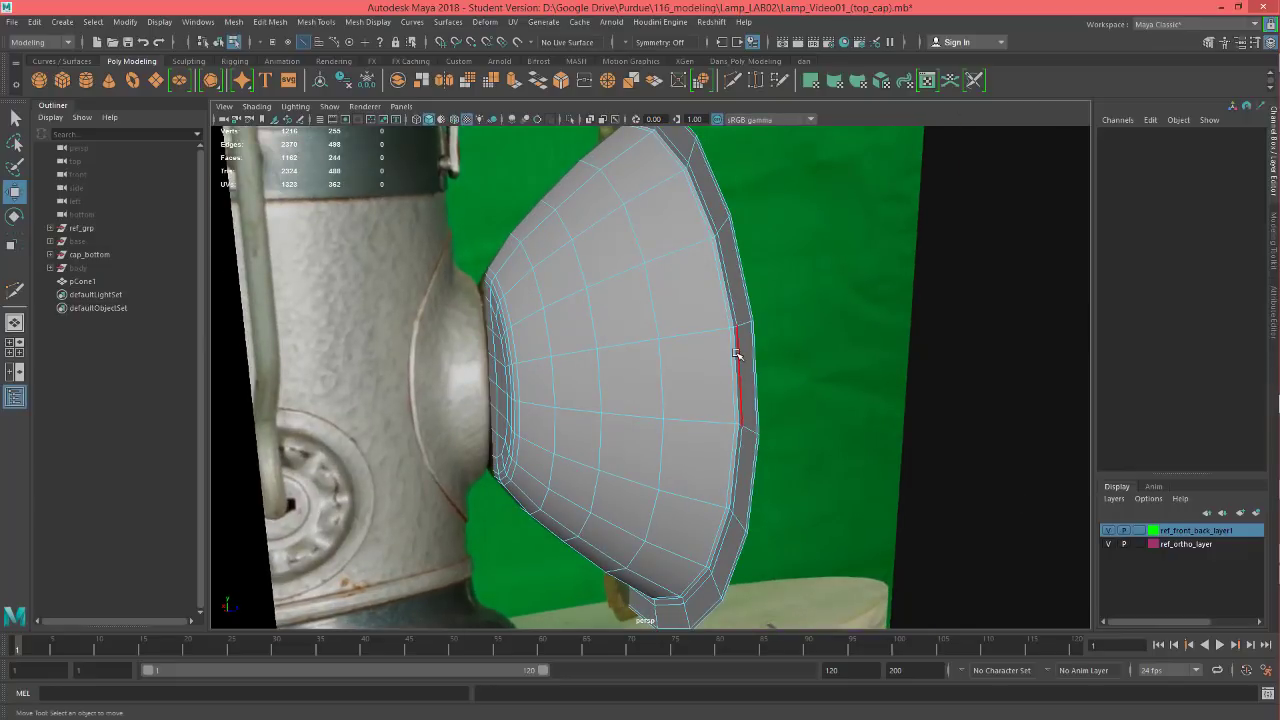
double_click(644, 318)
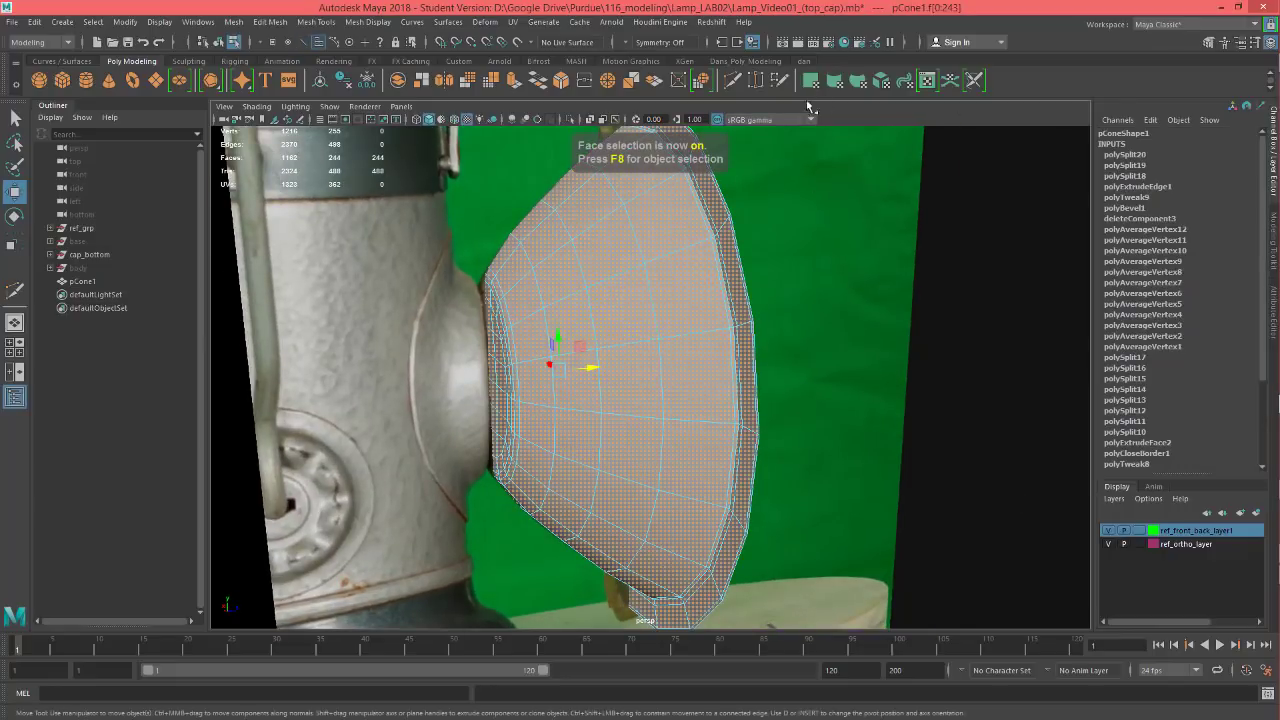
right_drag(566, 300, 610, 272)
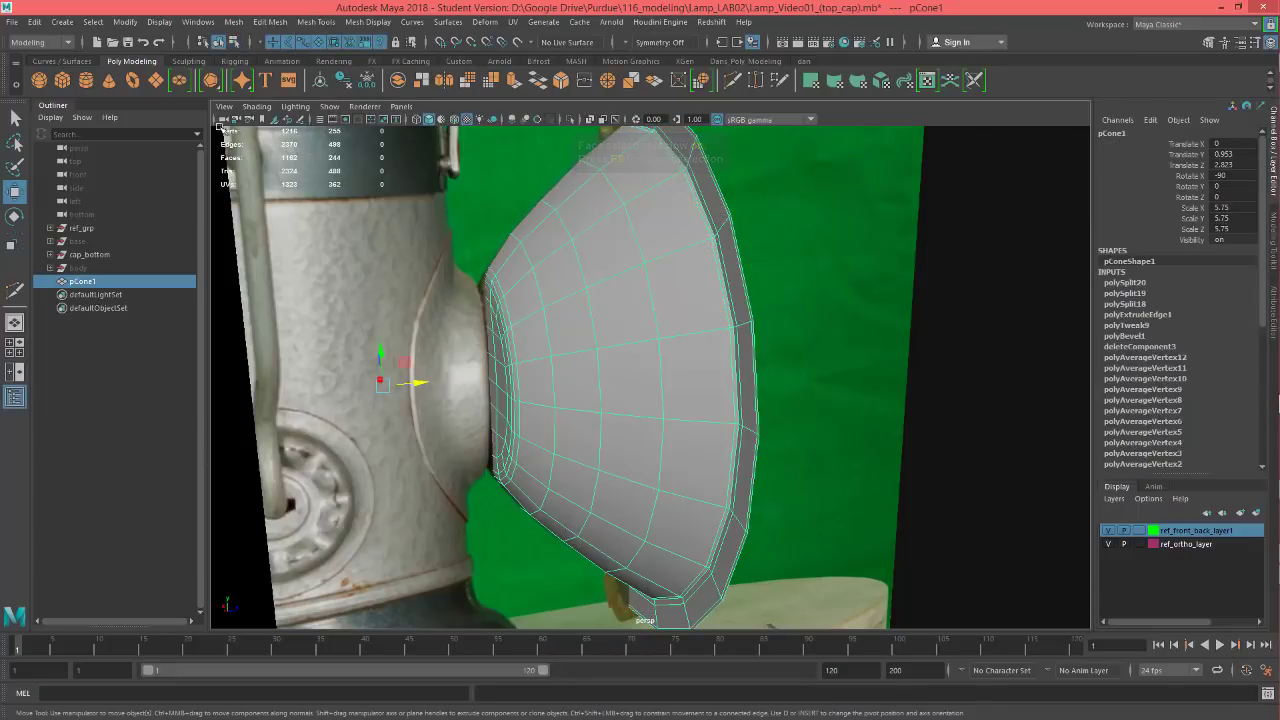
click(343, 82)
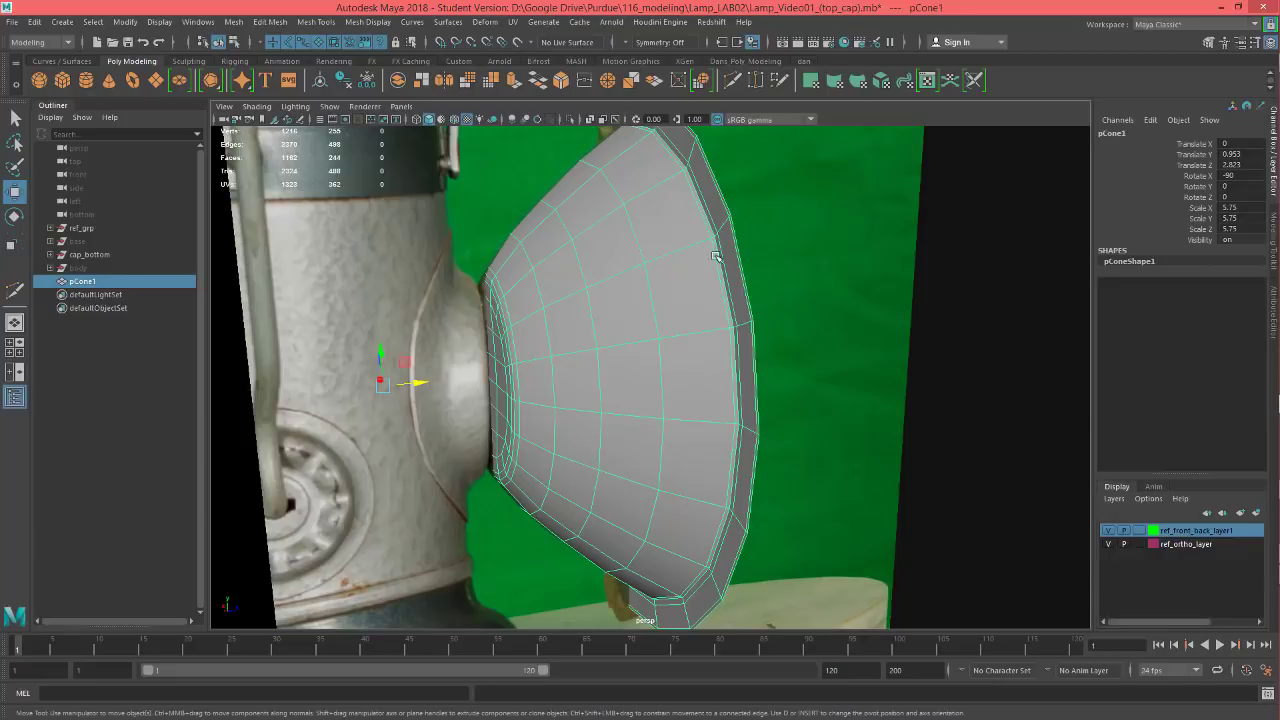
- Switch to the UV Editing workspace, frame the reflector in the perspective view and save the scene
alt+drag(814, 300, 724, 203)
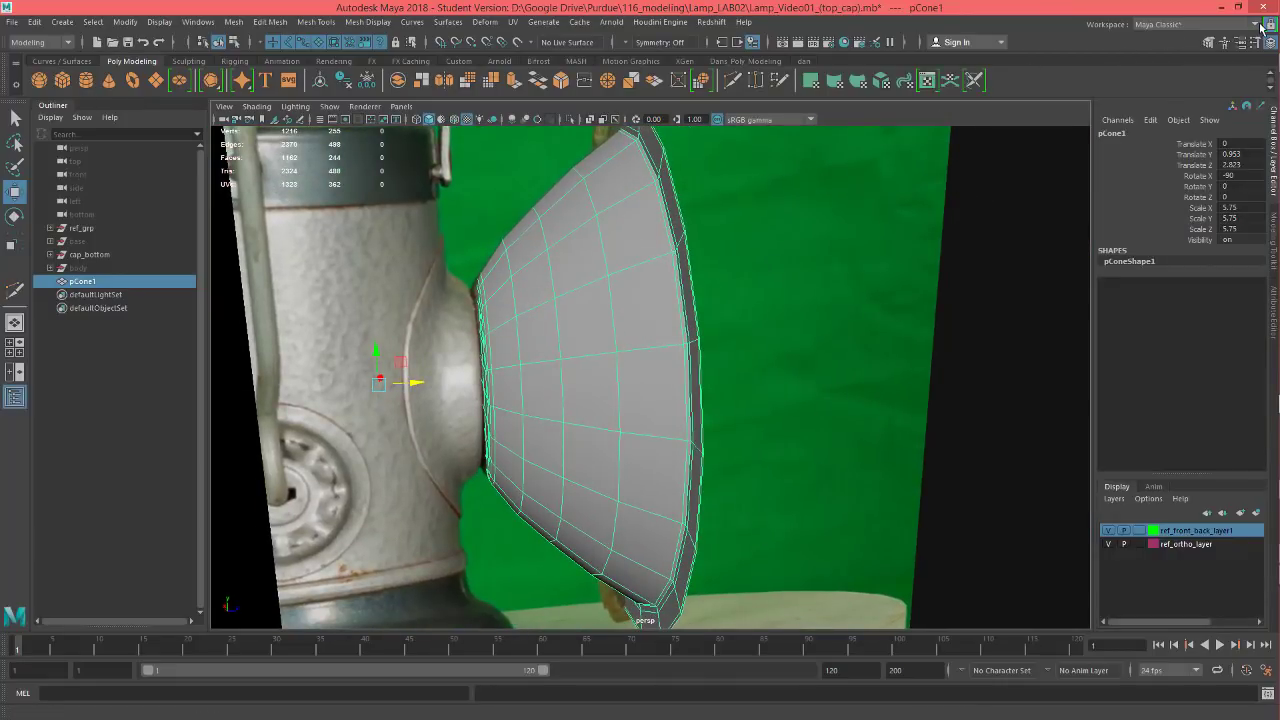
click(1257, 25)
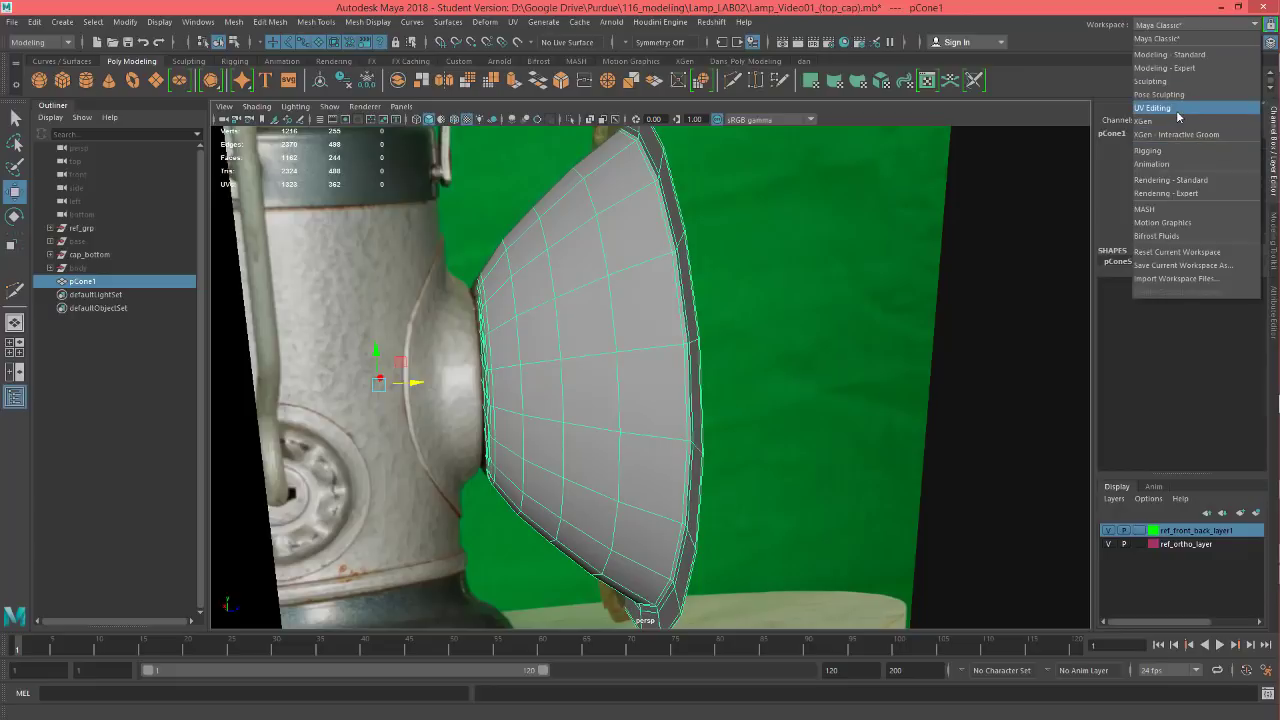
click(1178, 117)
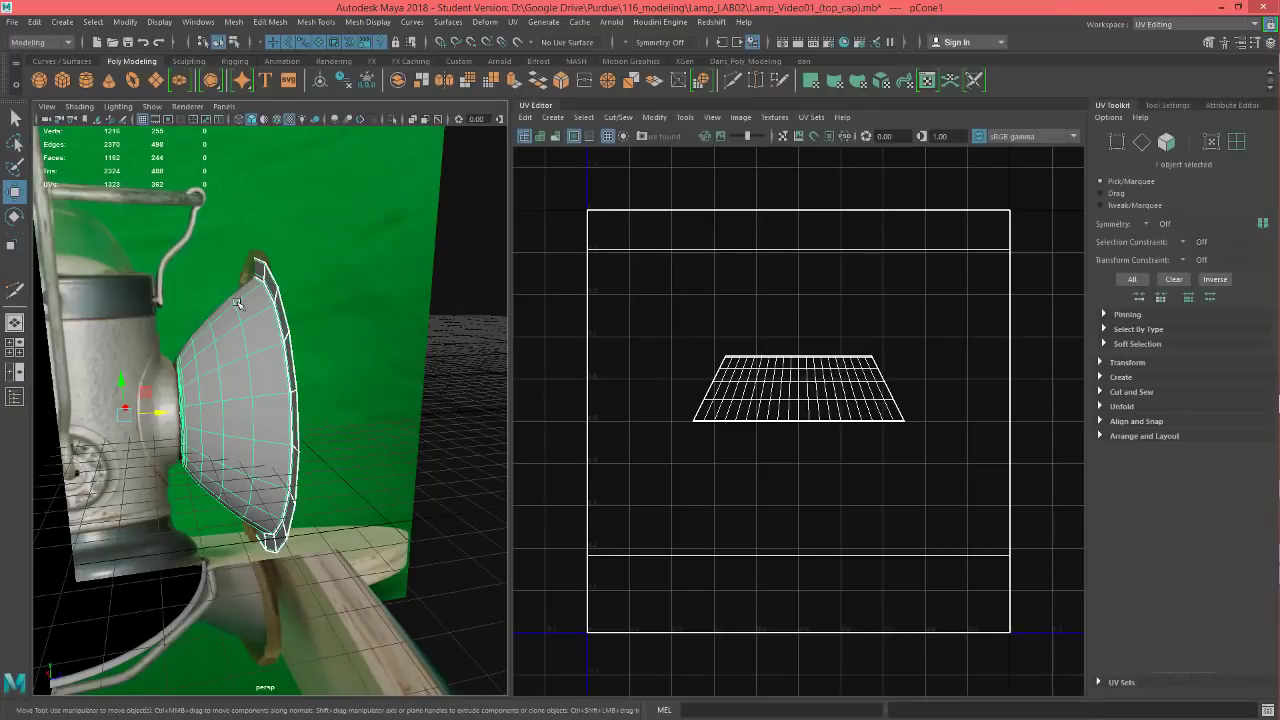
alt+middle_drag(255, 298, 320, 291)
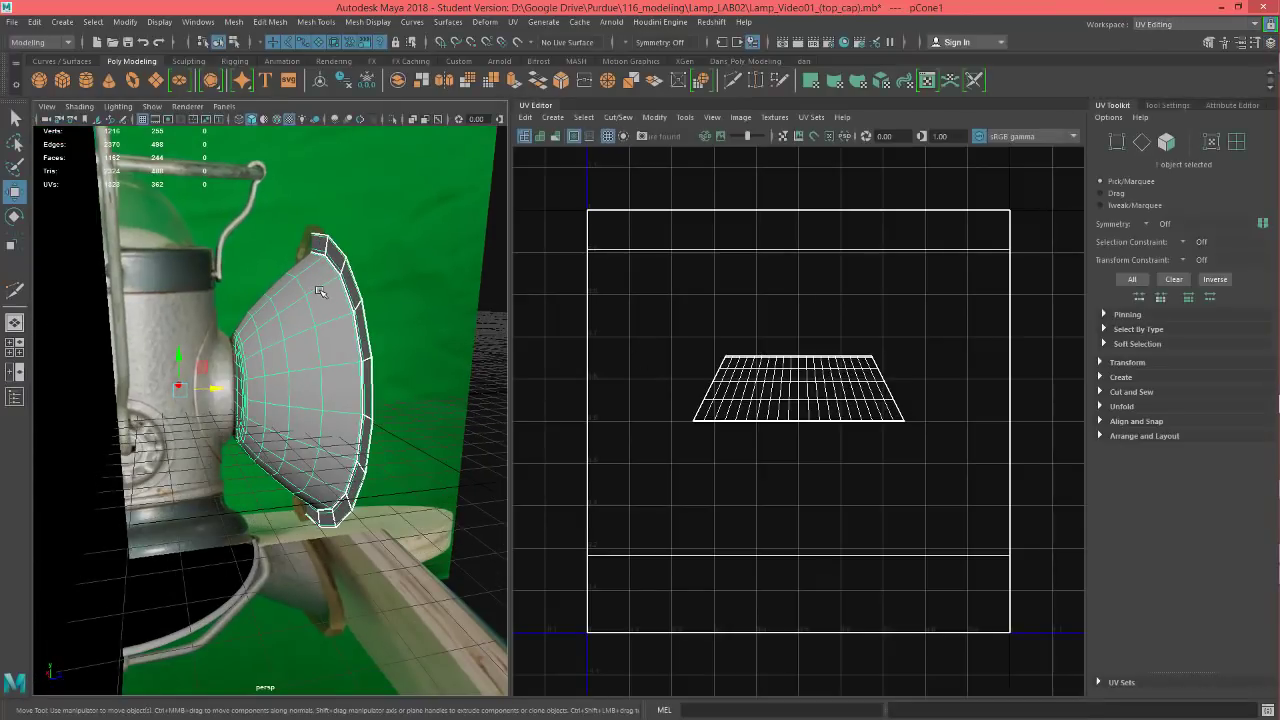
key(ctrl+s)
- Select all of the reflector's faces in the UV Editor and apply a planar UV projection to them
click(611, 381)
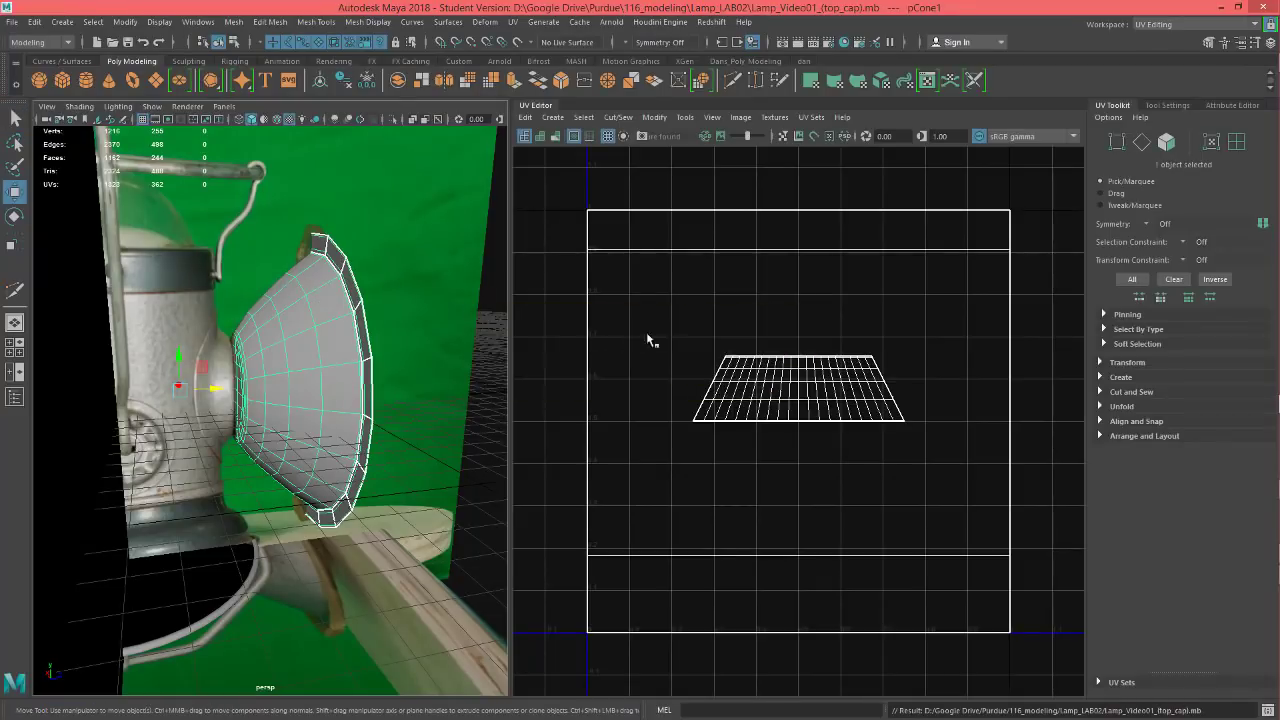
alt+middle_drag(679, 385, 651, 351)
scroll(785, 295, down, 2)
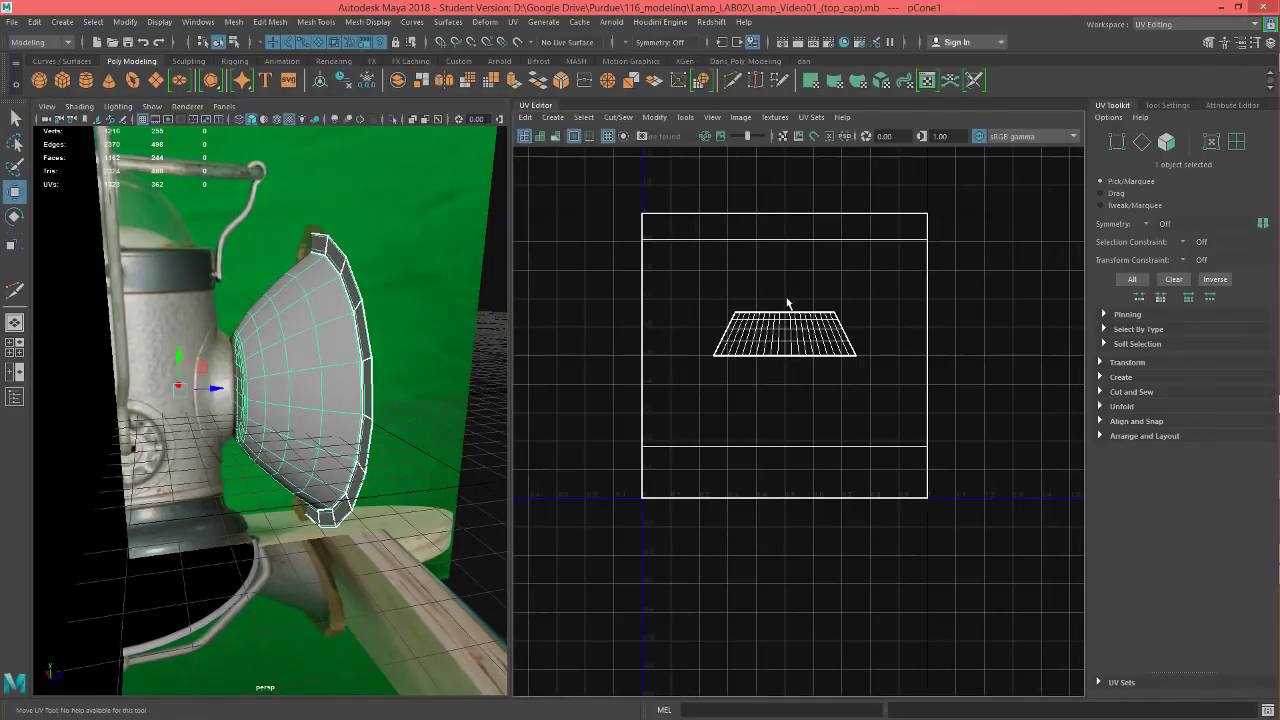
right_click(781, 316)
click(776, 351)
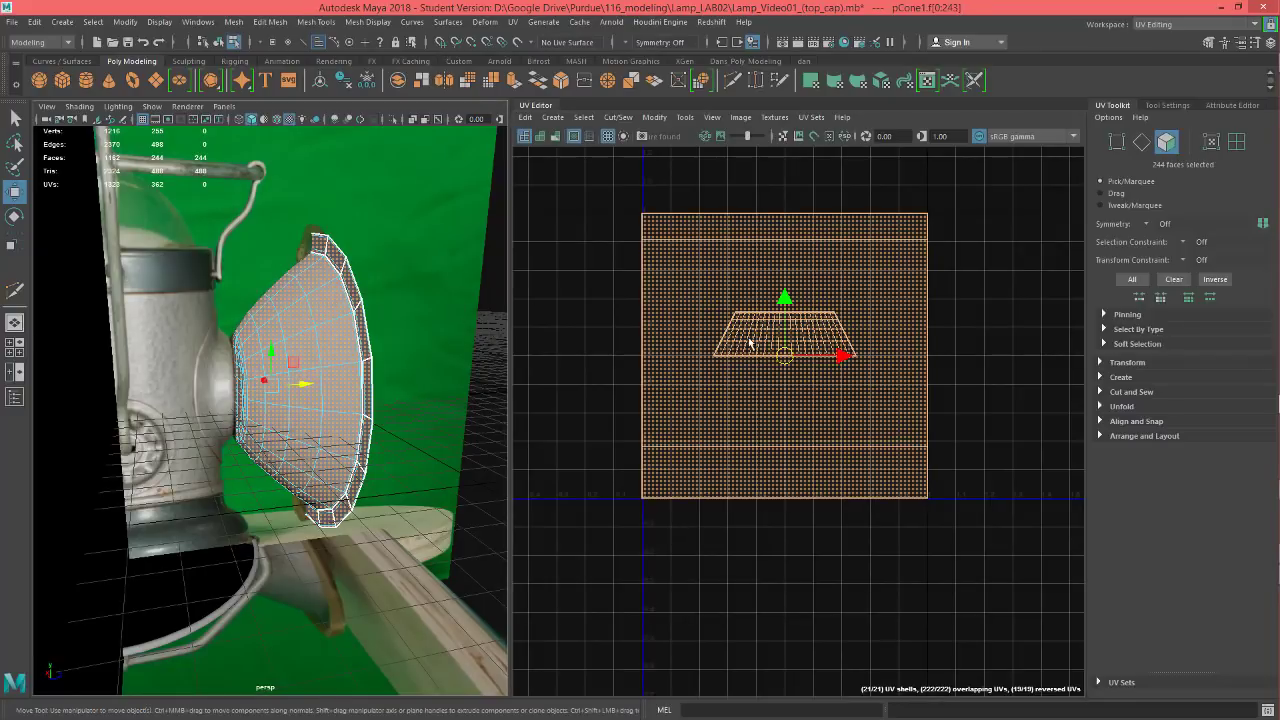
alt+middle_drag(747, 425, 731, 451)
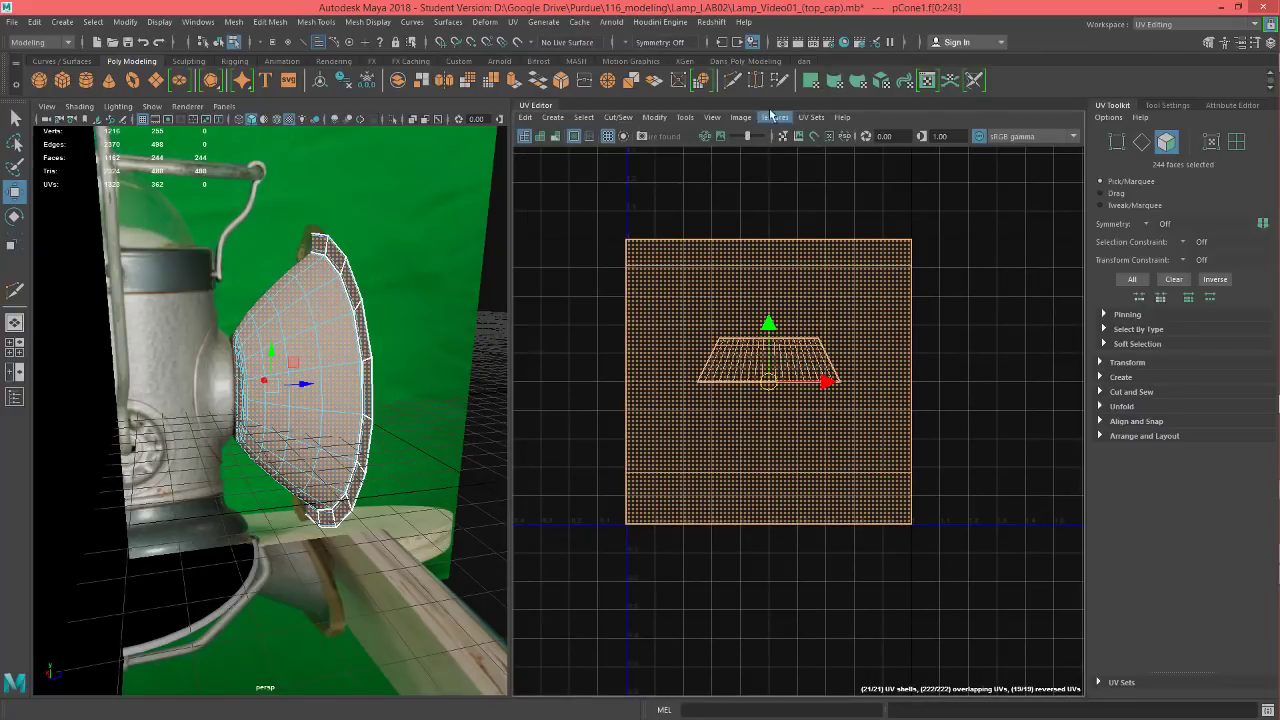
click(817, 83)
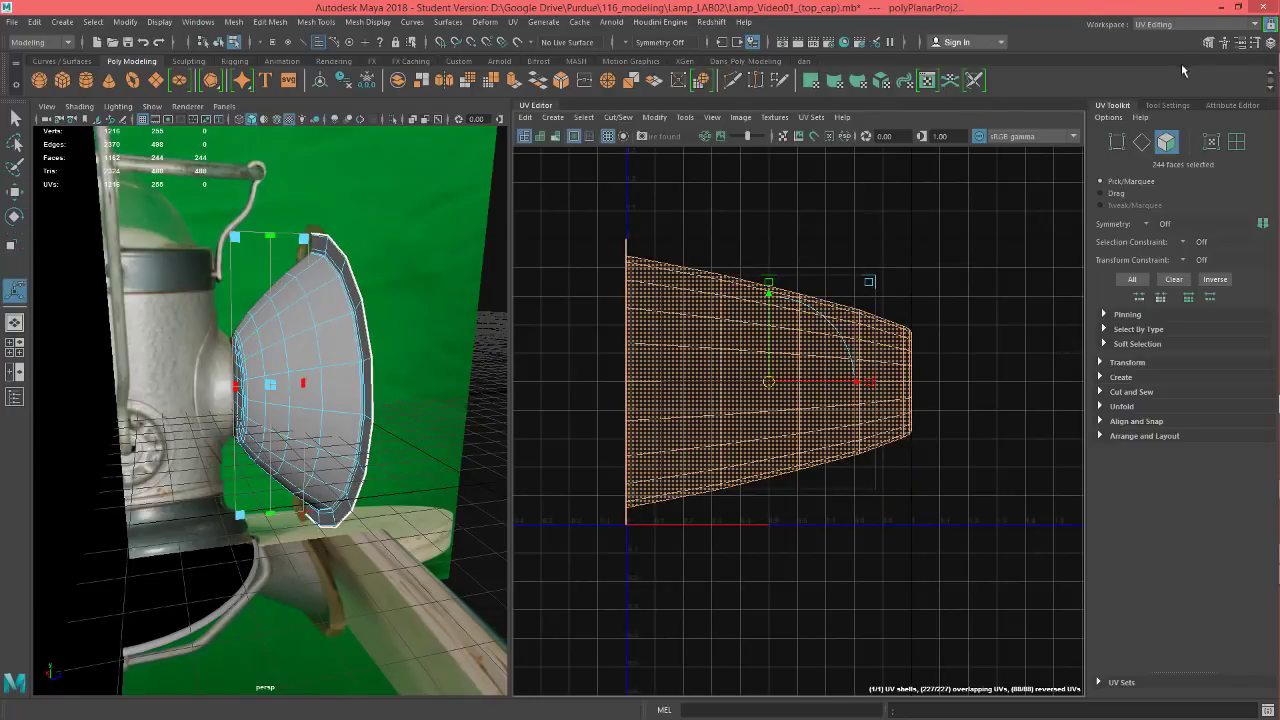
- Open the planar projection's channel settings and set both its projection width and height to 13
click(1271, 45)
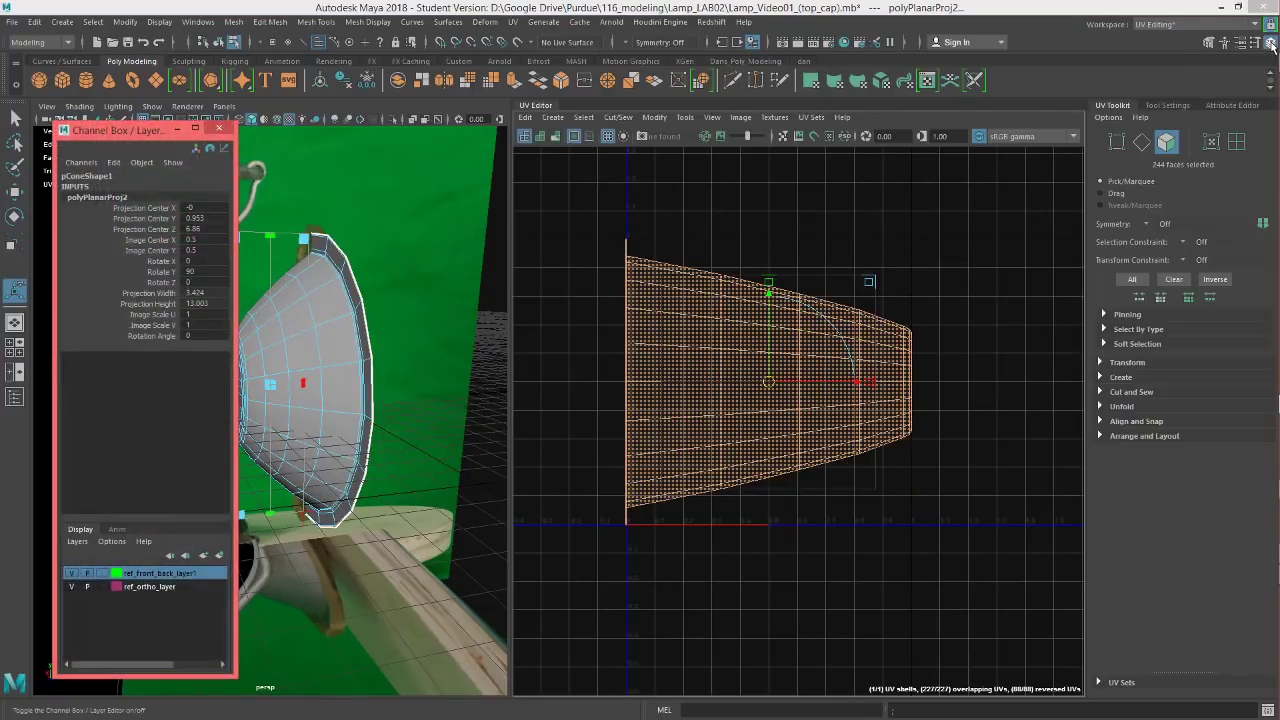
drag(270, 149, 1042, 124)
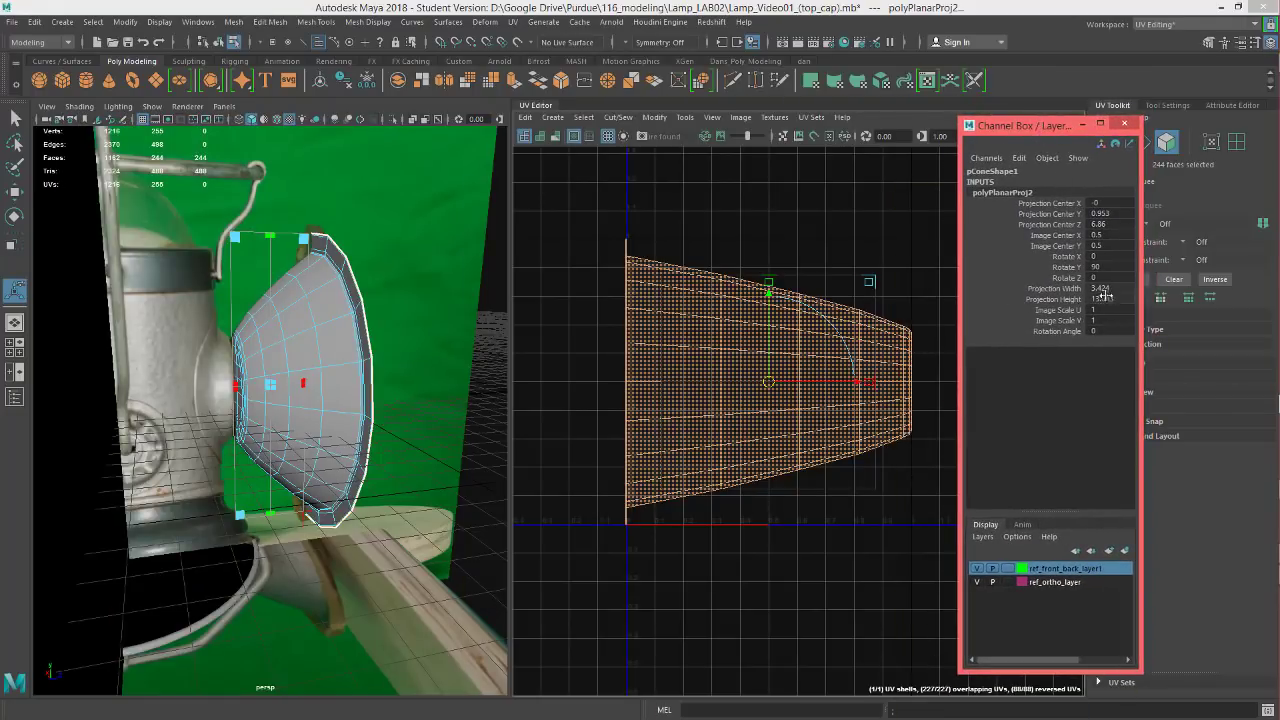
drag(1104, 290, 1104, 299)
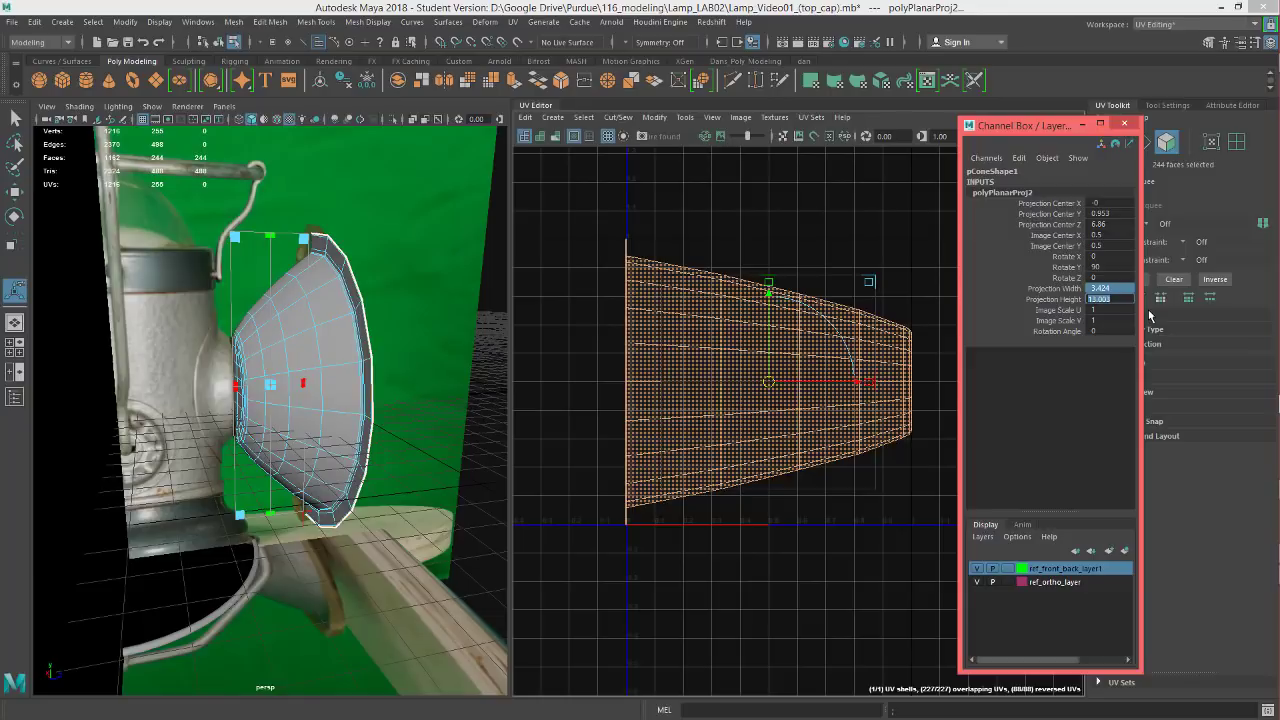
text(13)
key(Return)
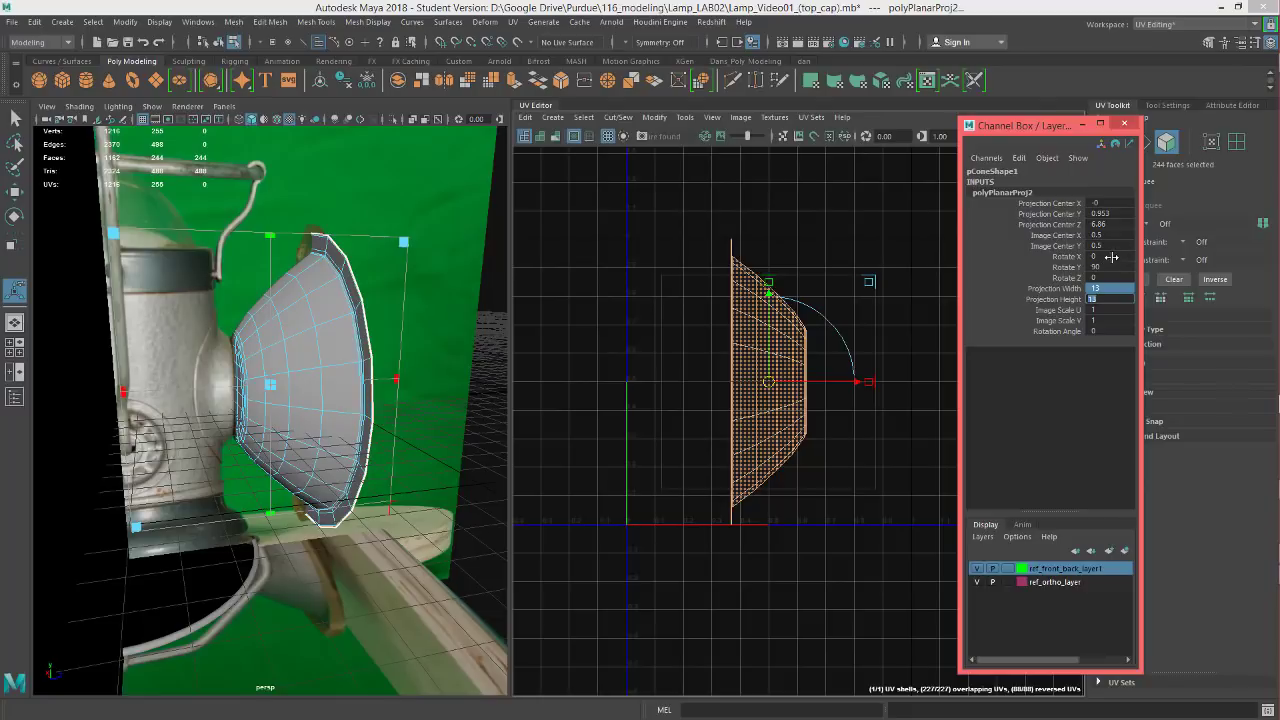
- Try rotating the planar projection 90 degrees about X, and separately 90 degrees about Z
click(1111, 257)
text(90)
key(Return)
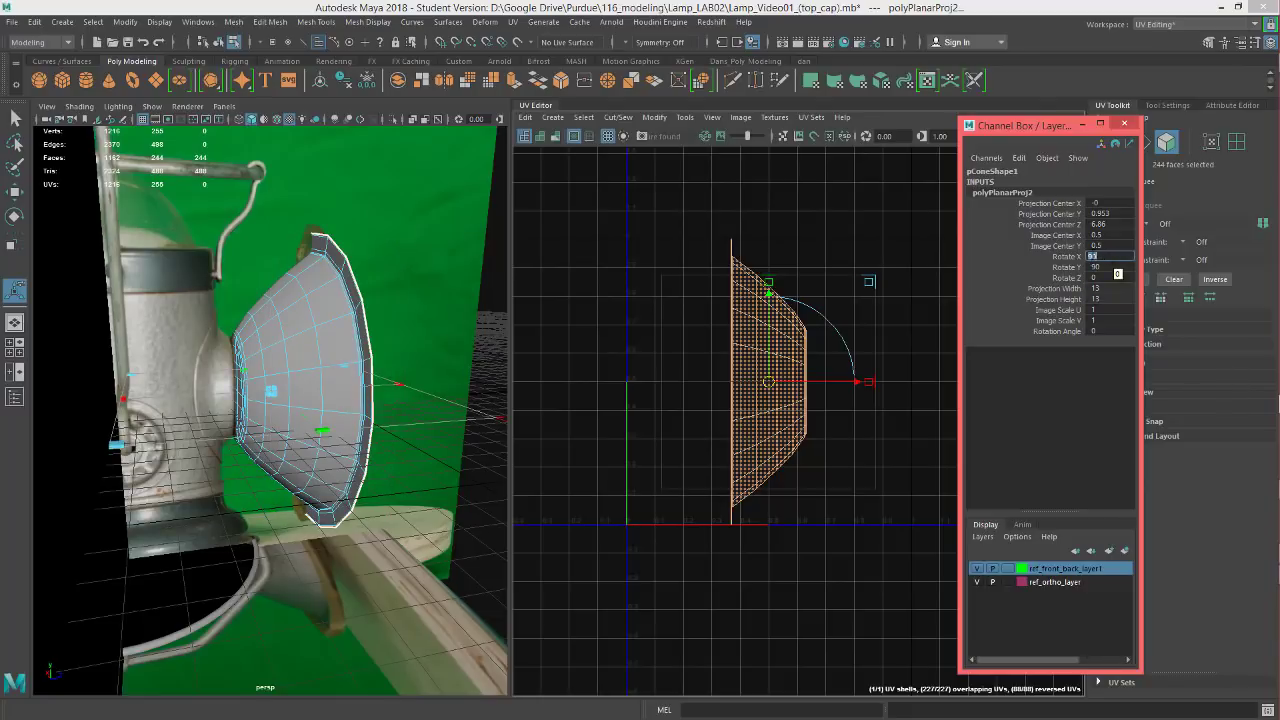
key(Return)
click(1095, 277)
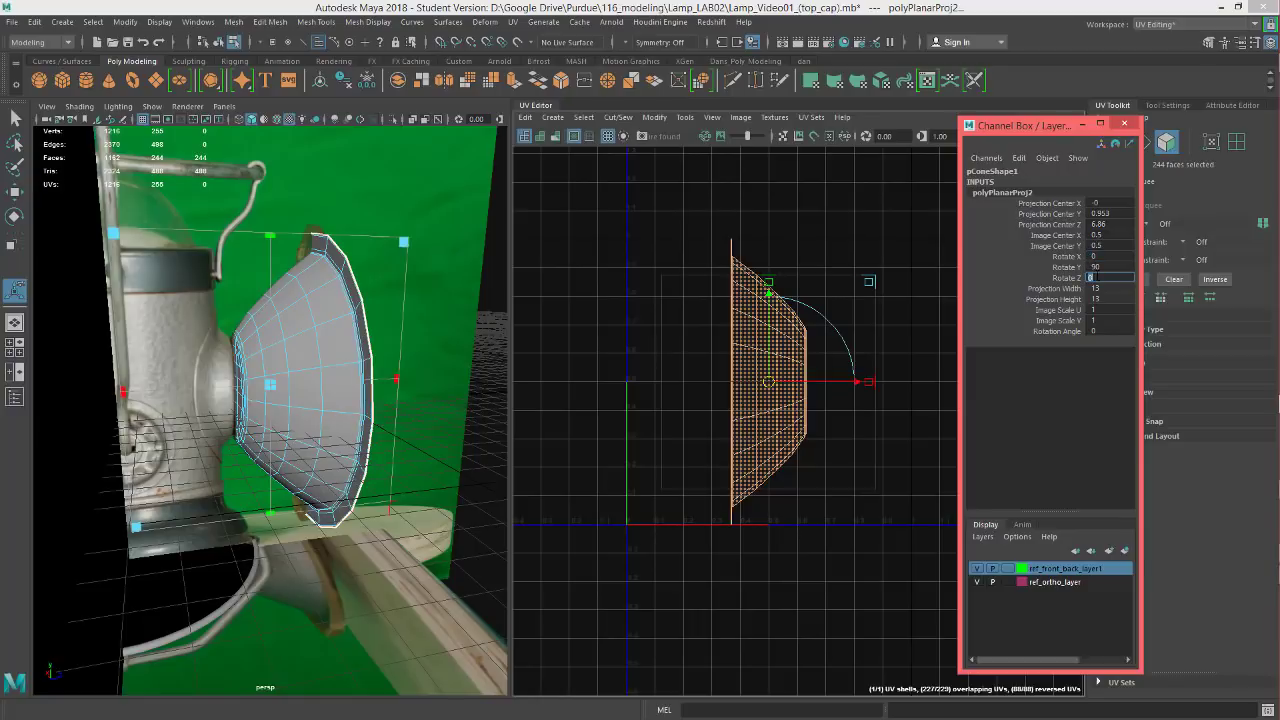
text(90)
key(Return)
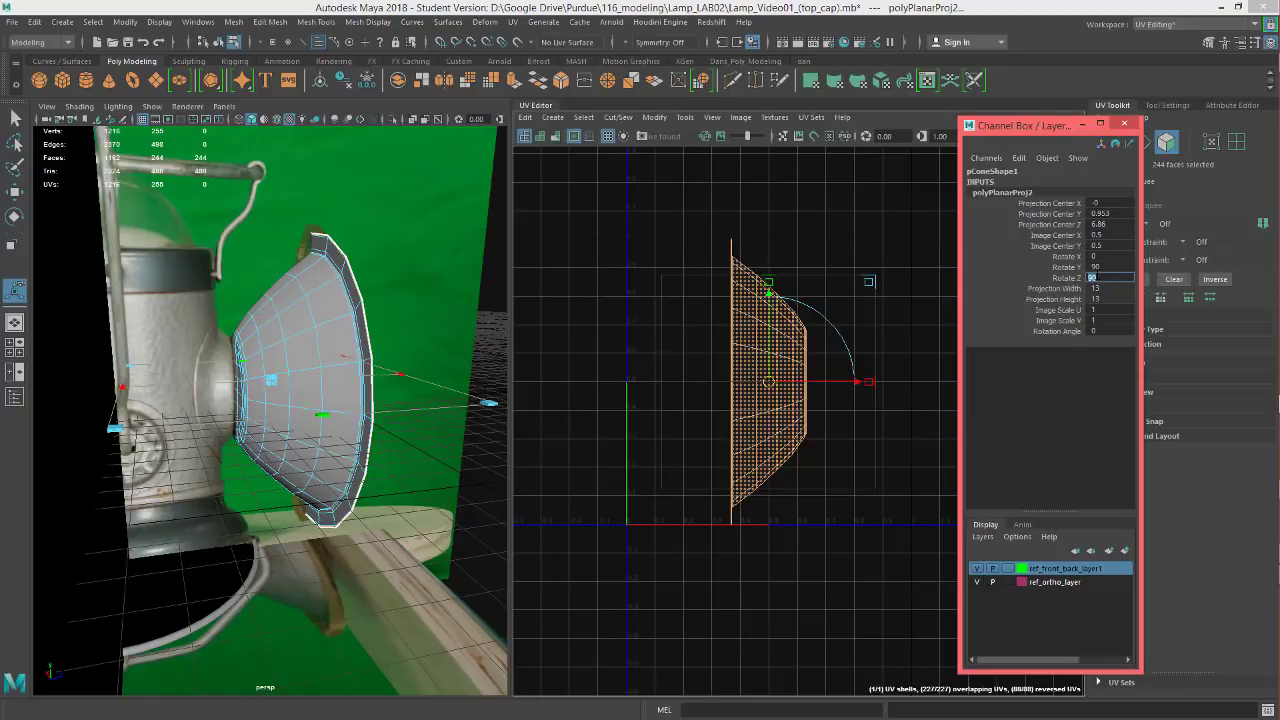
key(Return)
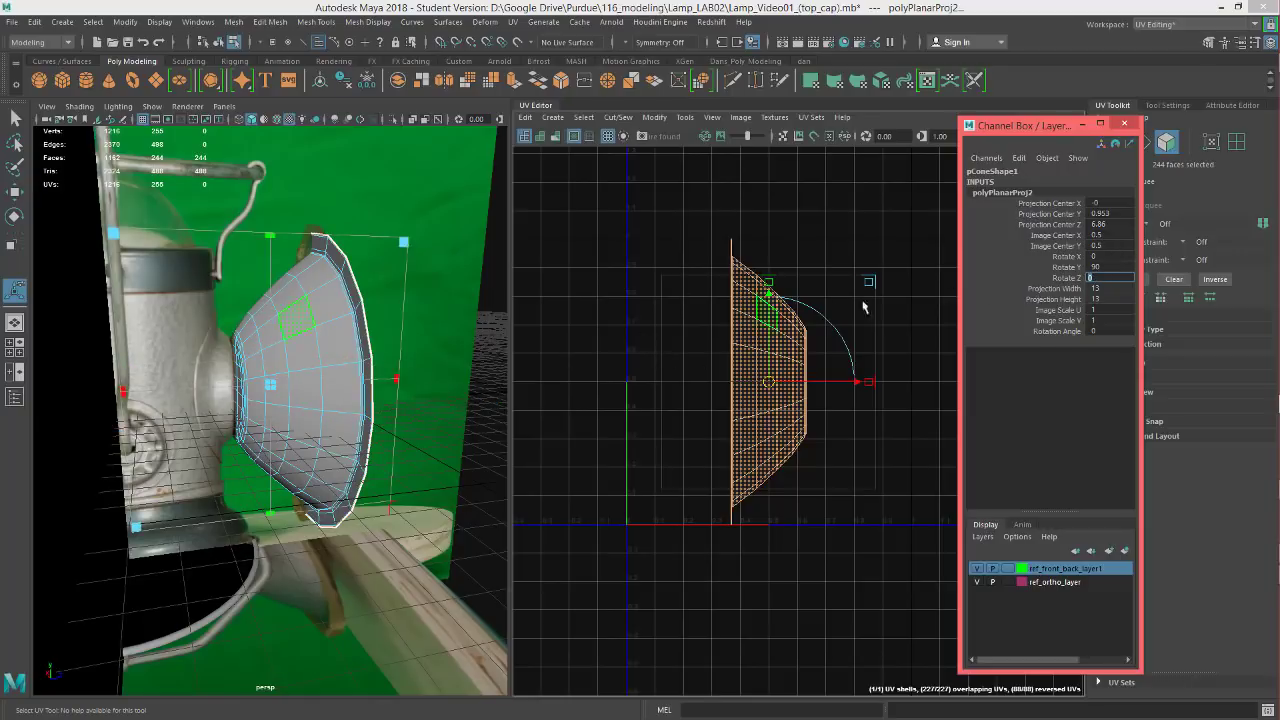
- Set the planar projection's Rotate Y to 0, check its orientation against the reflector, and close the channel settings
alt+drag(260, 380, 291, 354)
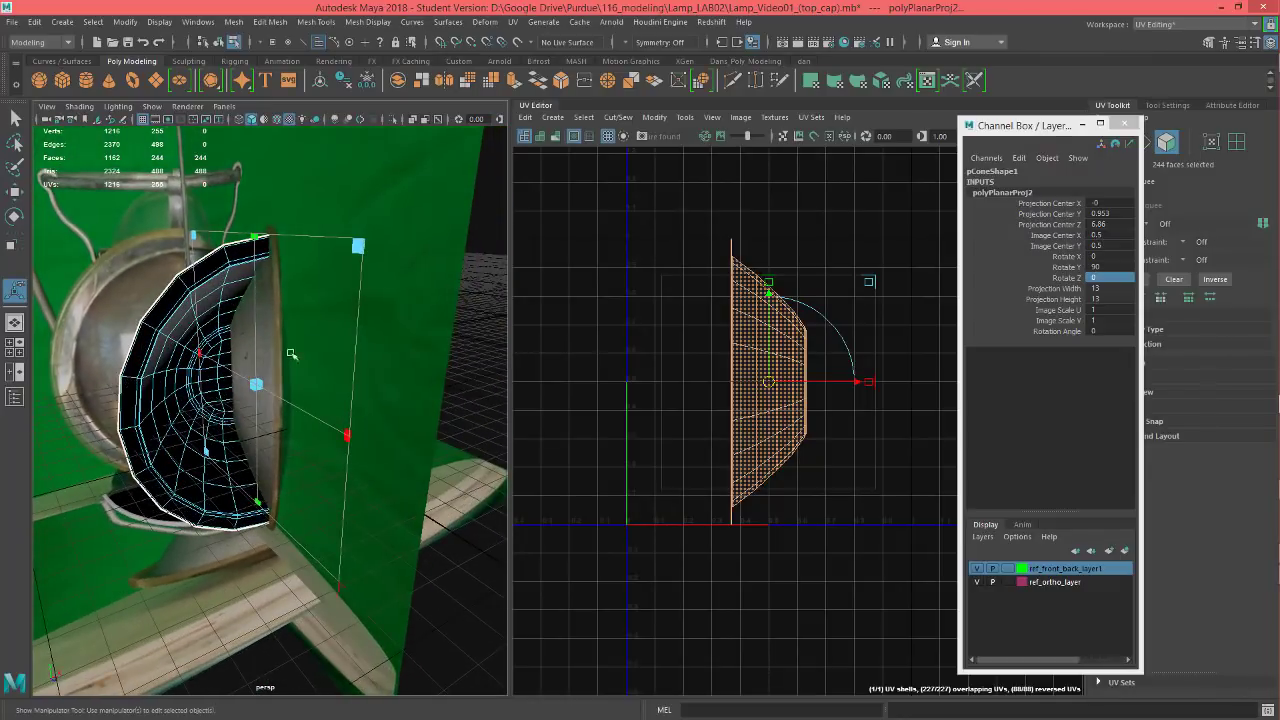
click(1093, 266)
text(0)
key(Return)
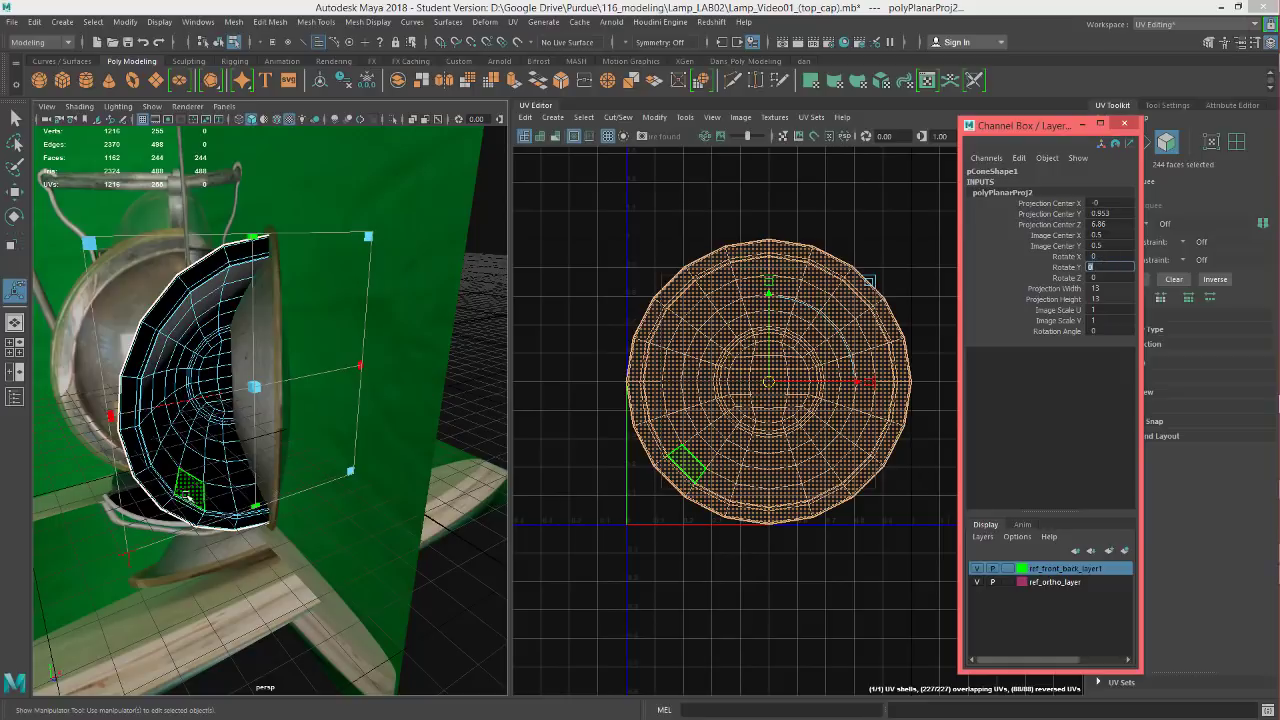
alt+drag(250, 500, 285, 483)
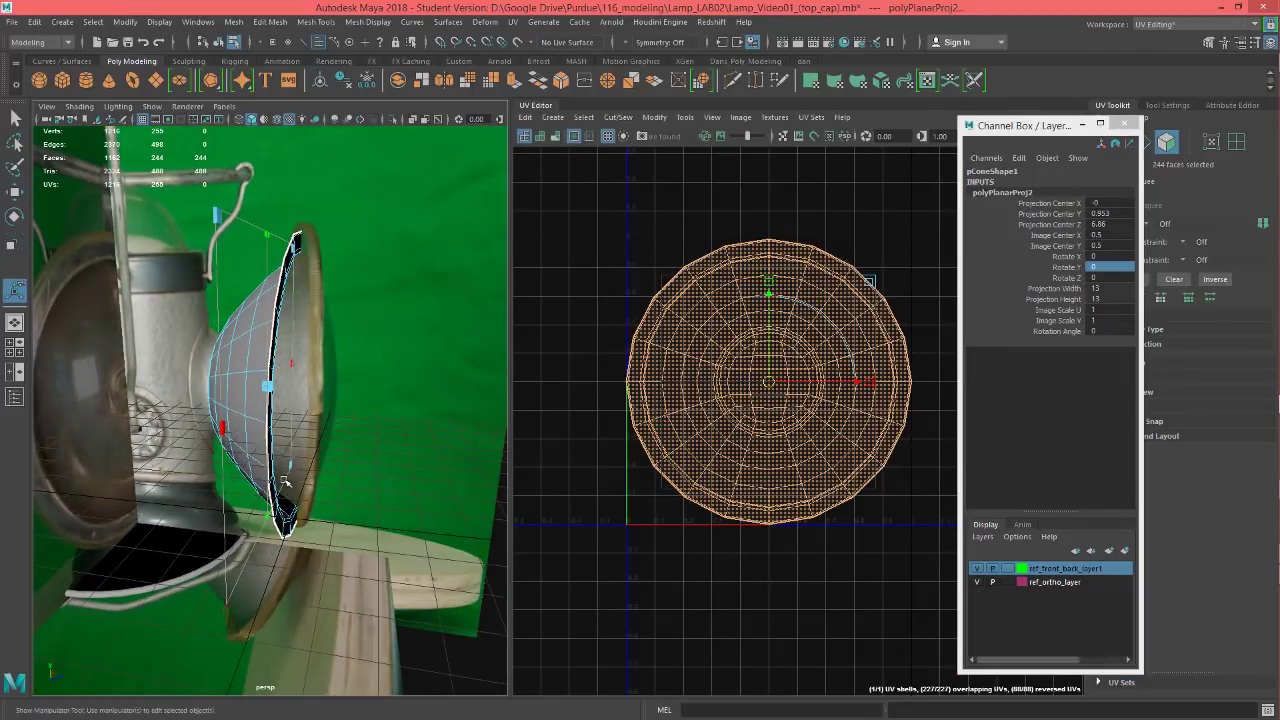
alt+drag(227, 317, 248, 310)
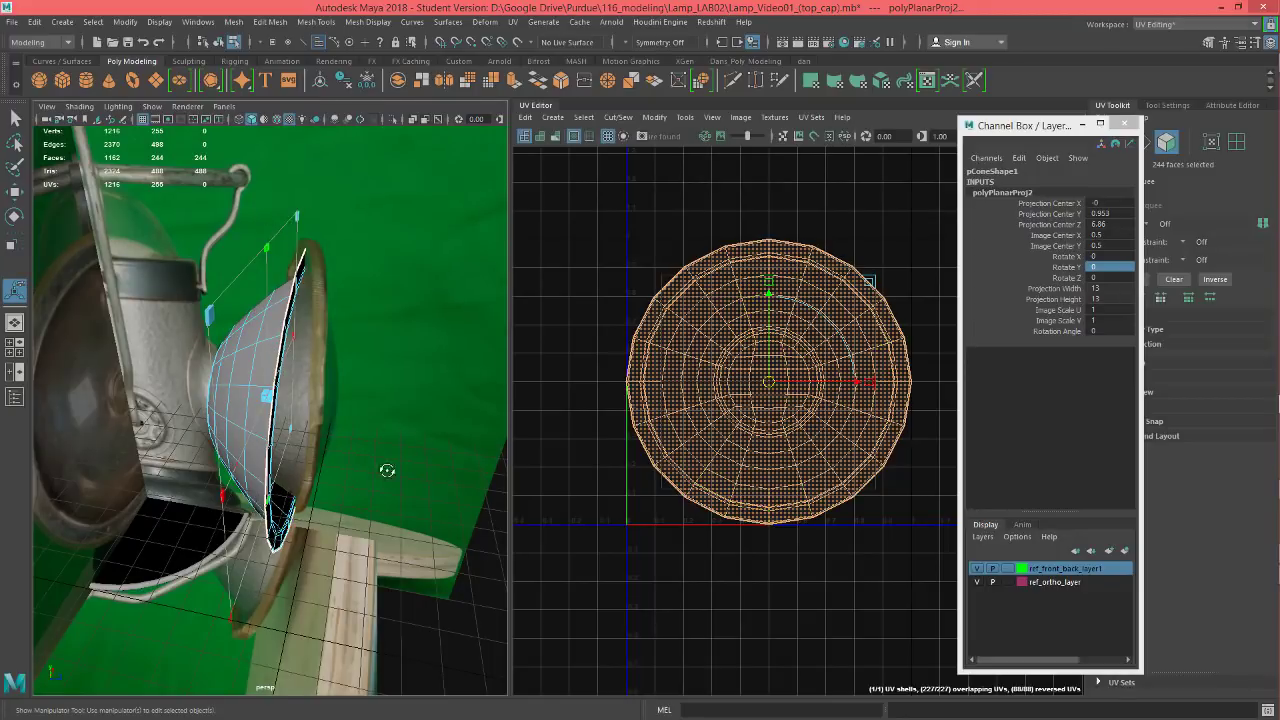
alt+drag(387, 470, 374, 443)
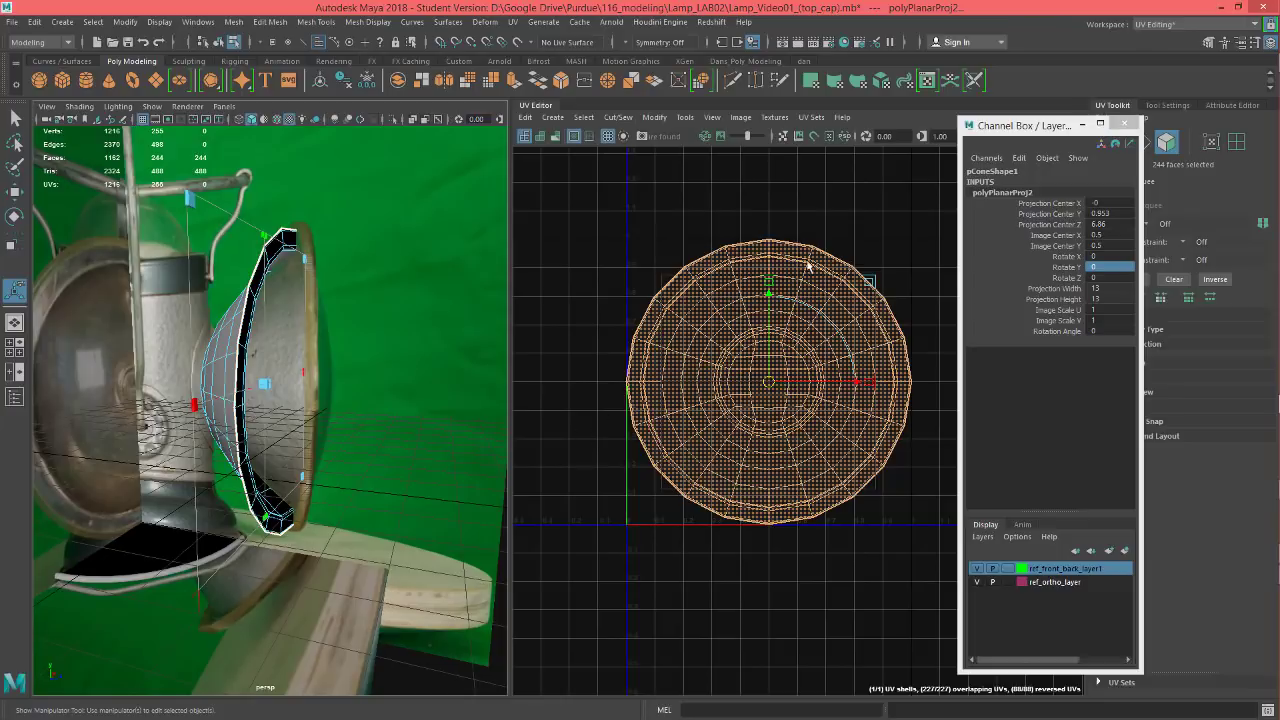
click(1126, 124)
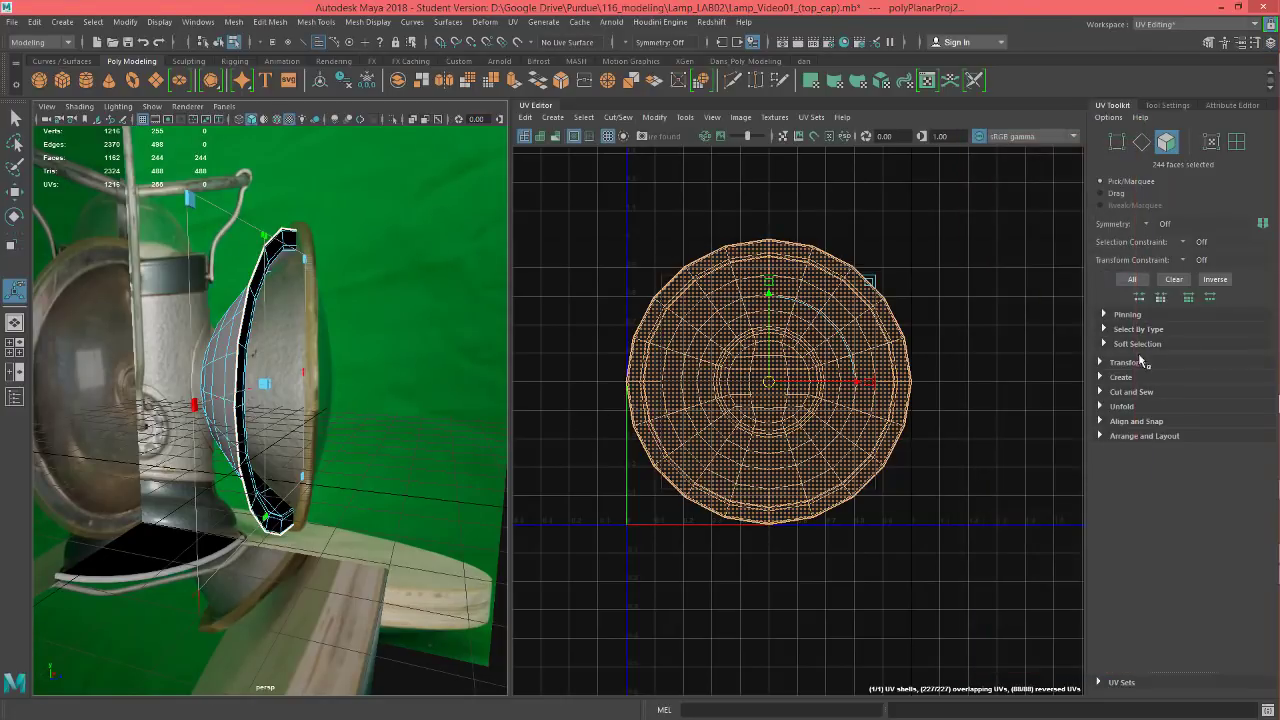
- Unfold the reflector's UVs and move the shell along positive U, out beside the 0–1 UV tile
click(1103, 408)
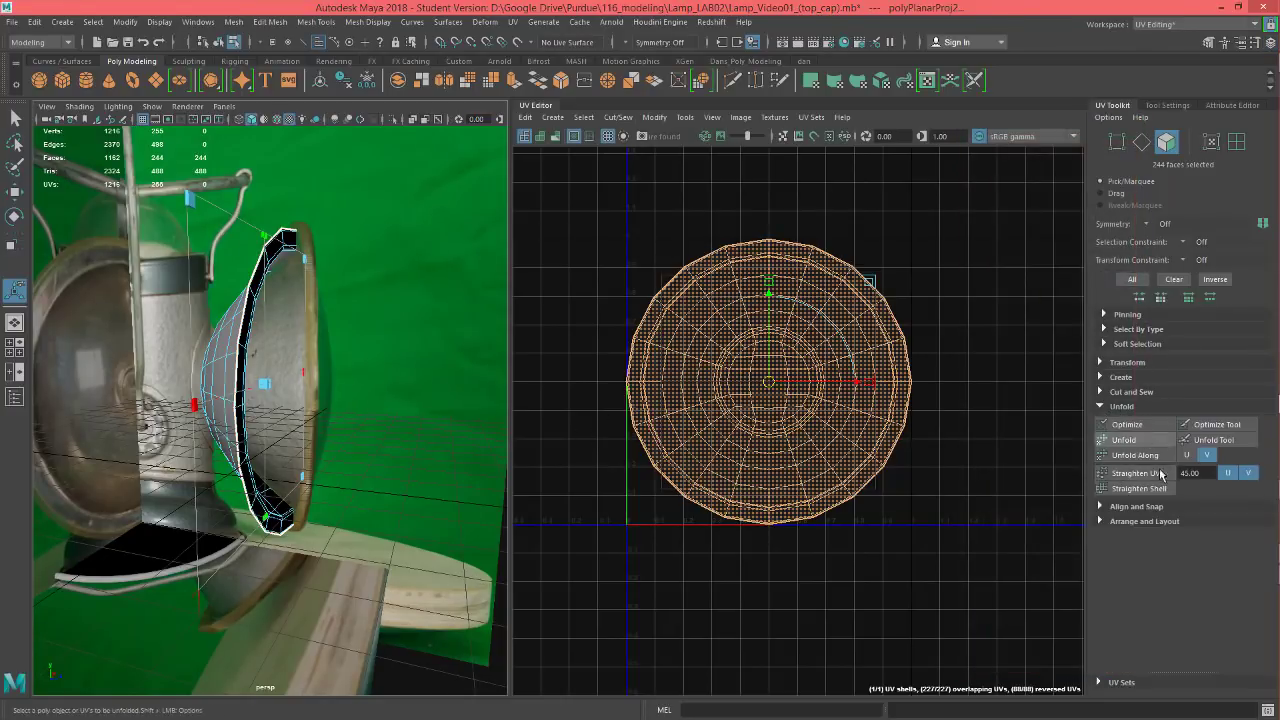
click(1137, 441)
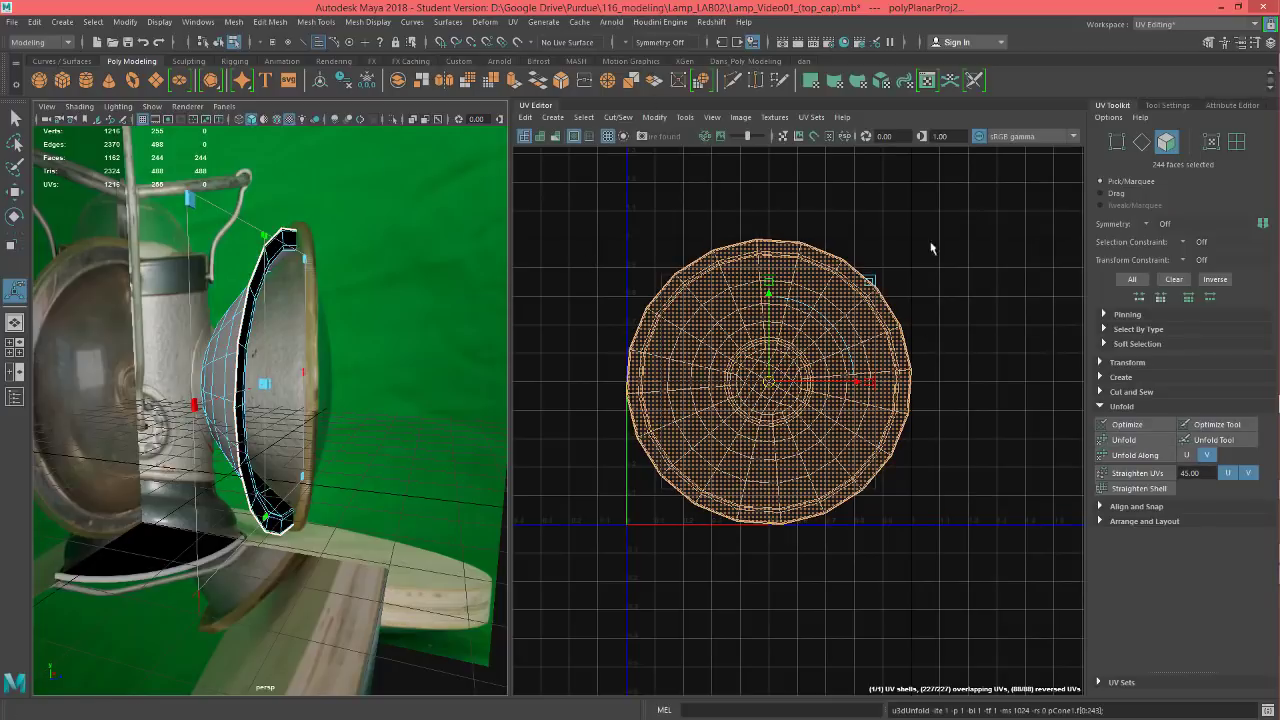
scroll(775, 428, up, 4)
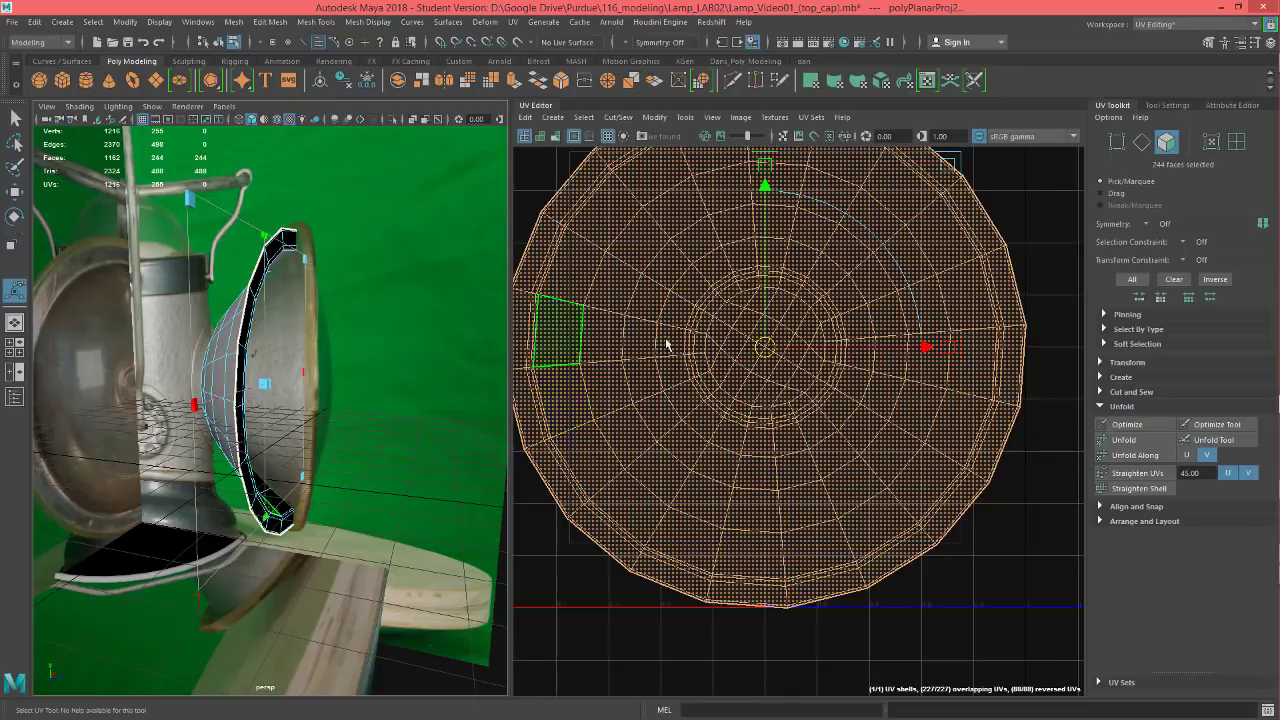
scroll(812, 393, down, 3)
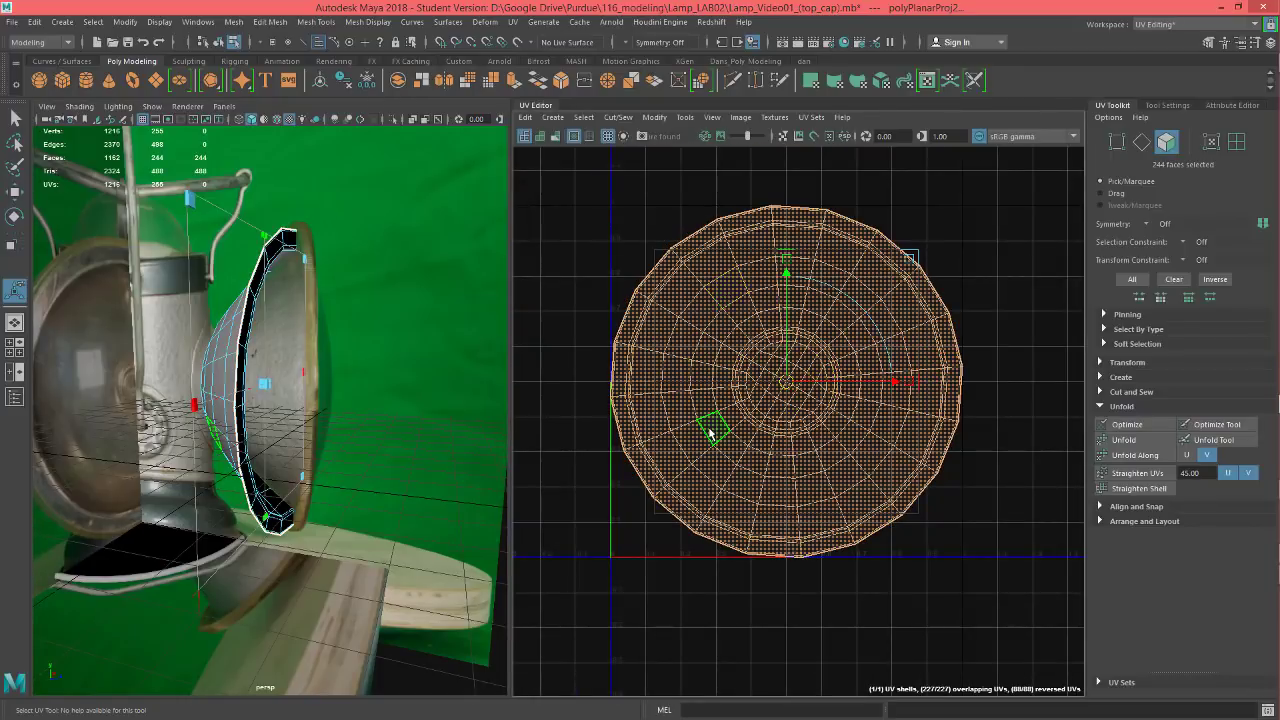
scroll(779, 433, down, 2)
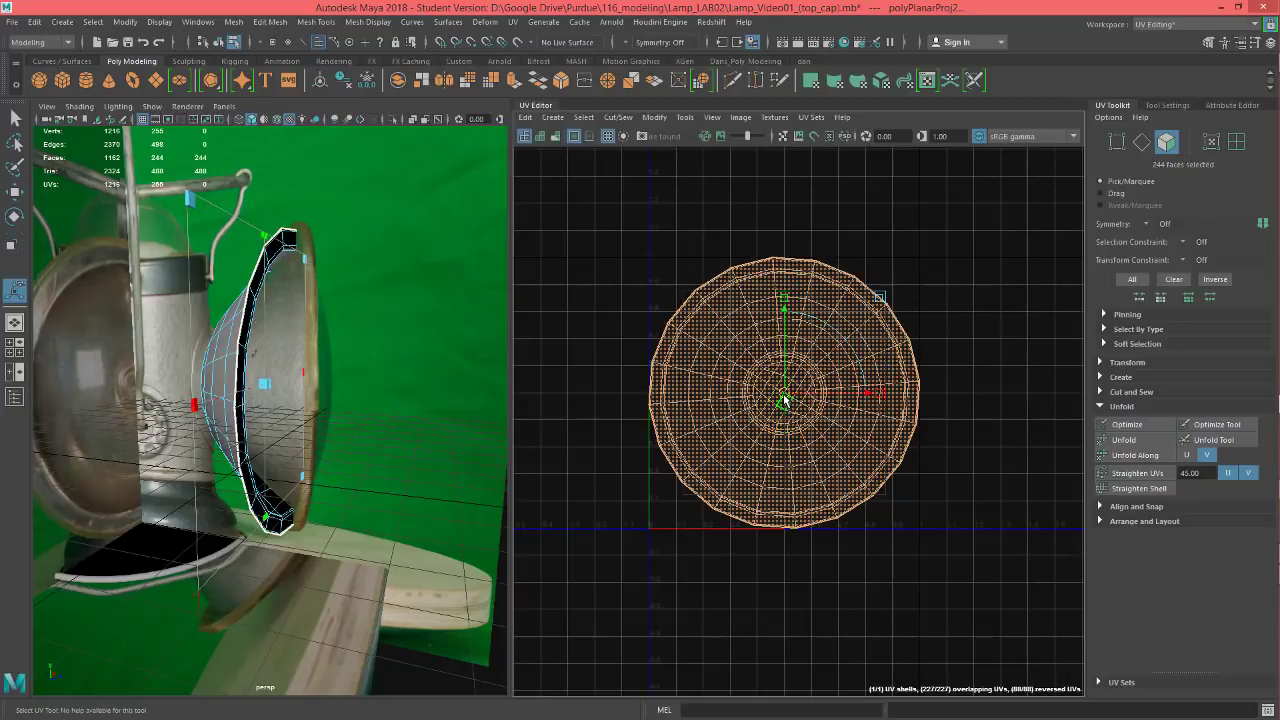
drag(786, 398, 1036, 398)
alt+middle_drag(775, 421, 709, 421)
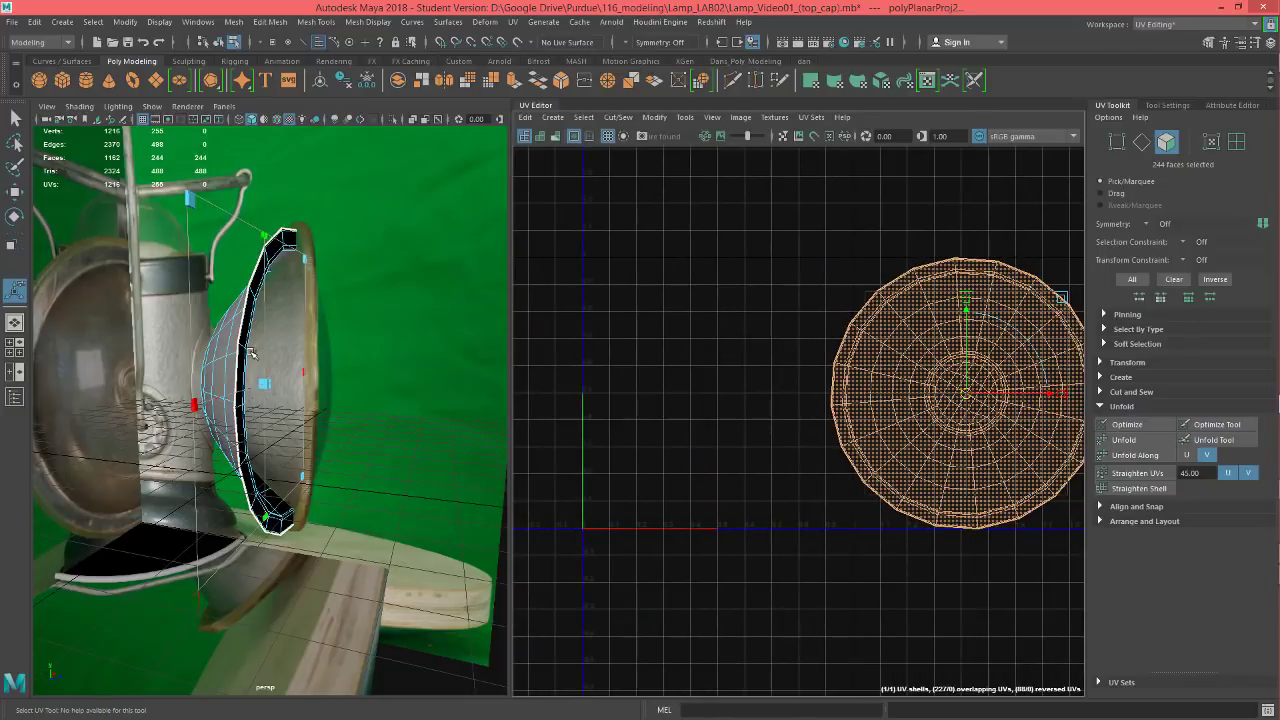
- Return to object mode and extrude the whole reflector with a thickness of 0.1
right_drag(243, 343, 300, 300)
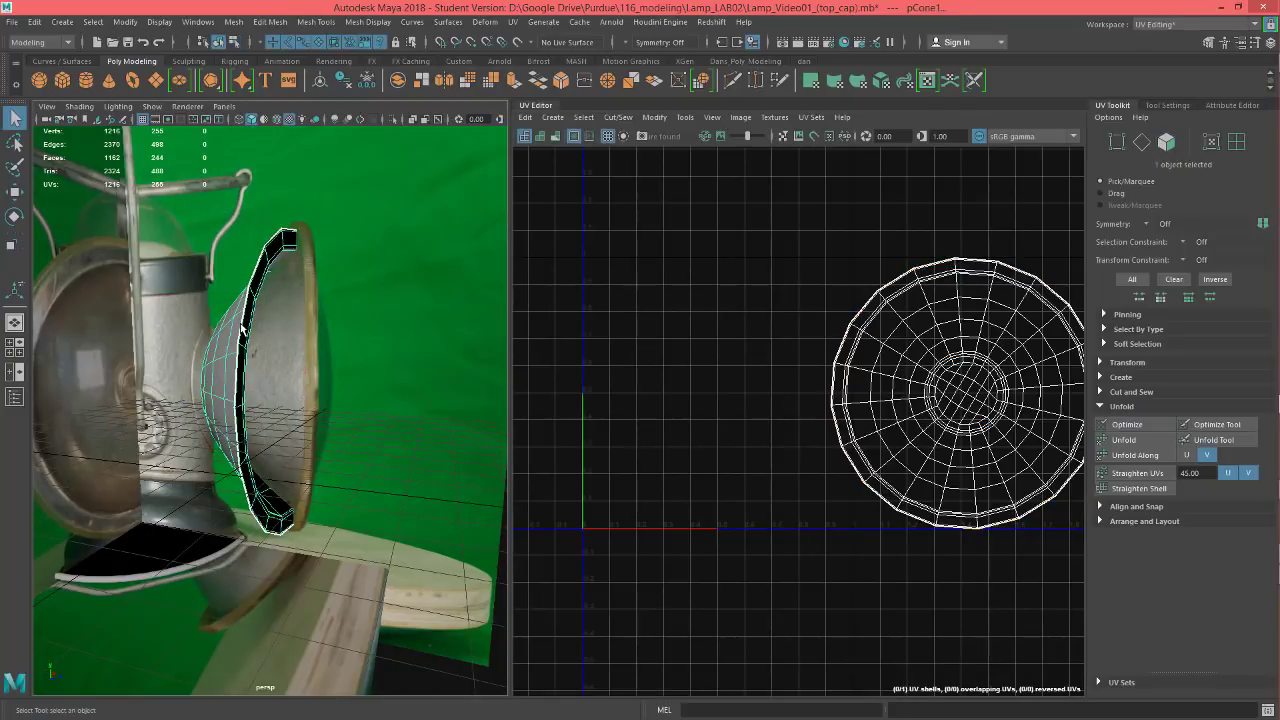
alt+drag(242, 329, 420, 300)
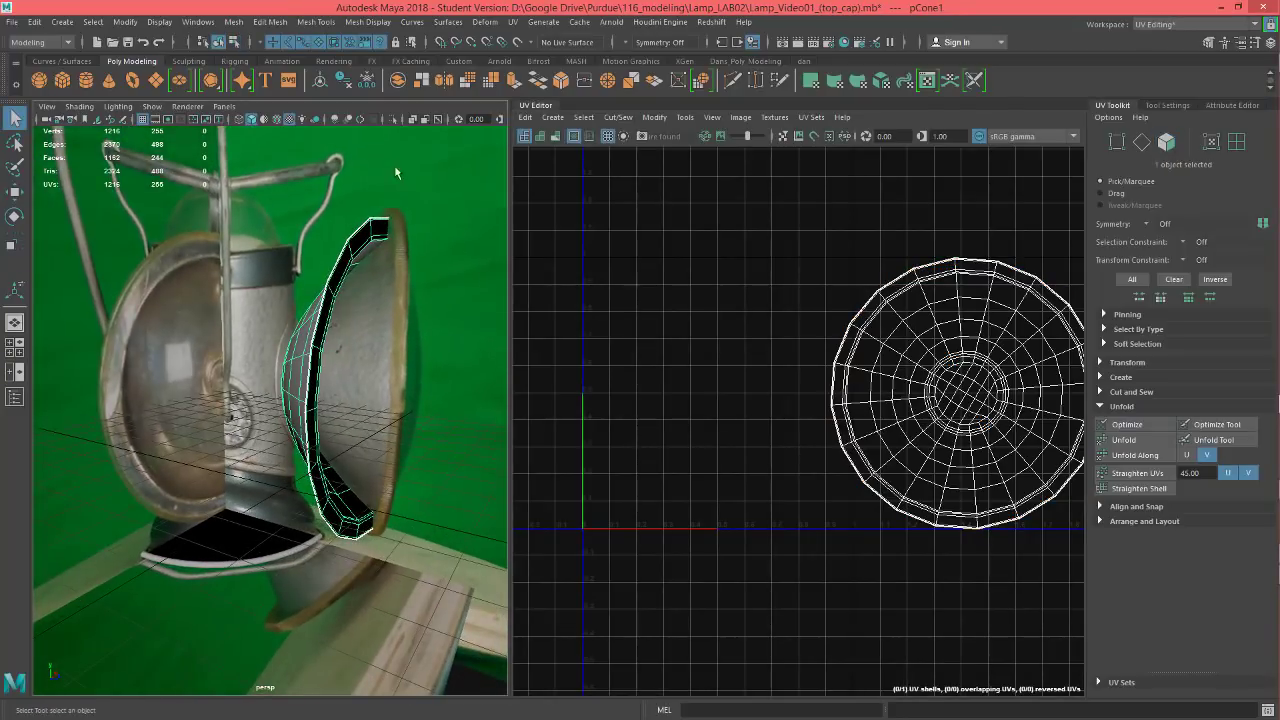
click(513, 81)
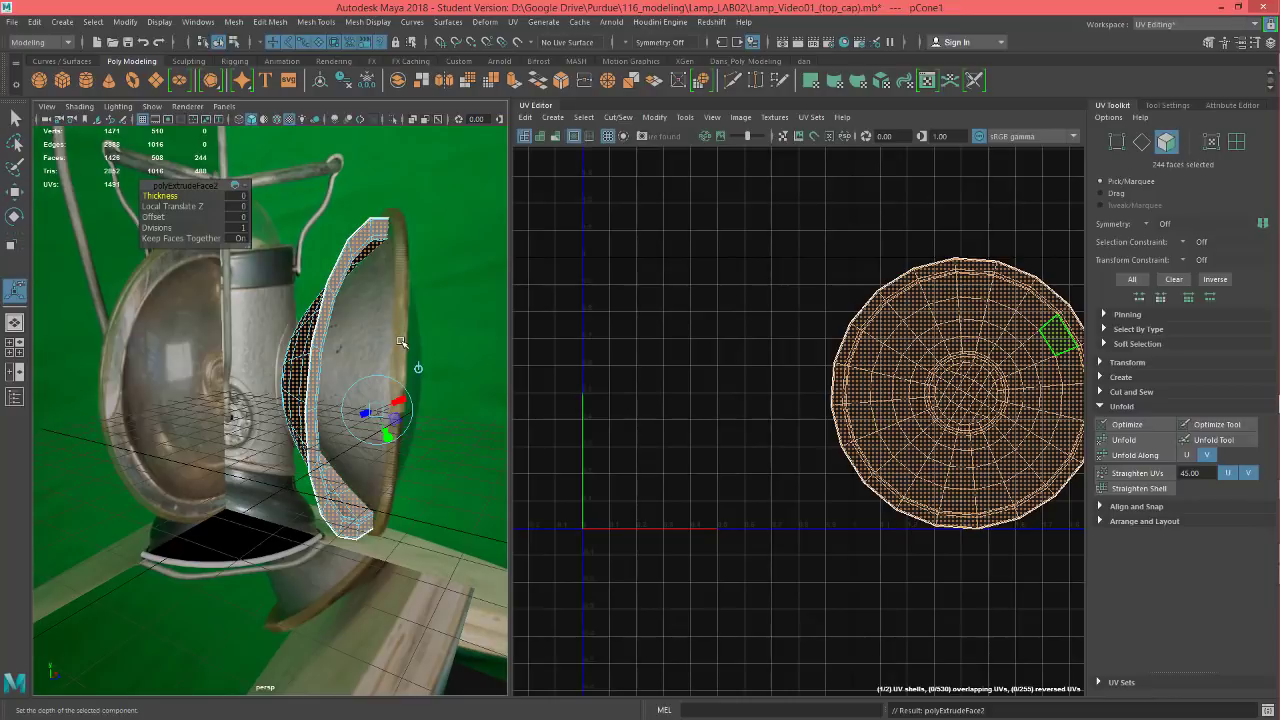
alt+middle_drag(401, 341, 351, 297)
scroll(352, 296, up, 5)
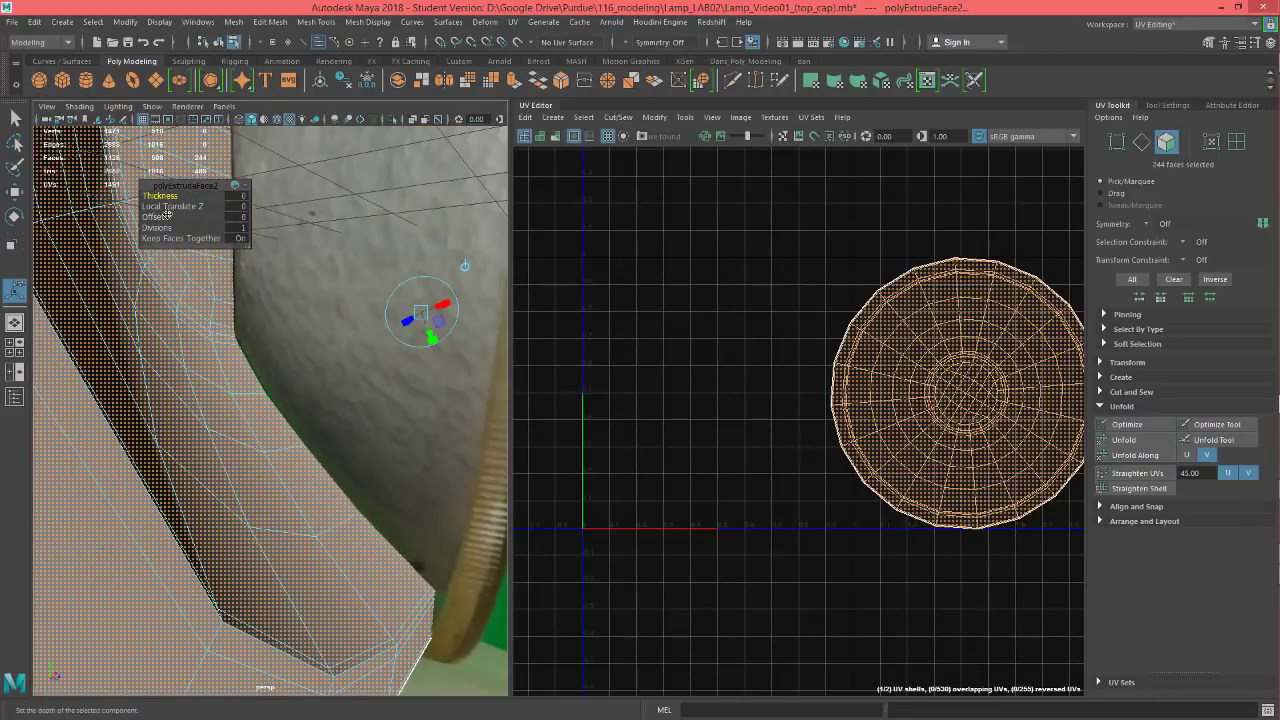
drag(164, 196, 177, 196)
scroll(315, 326, down, 5)
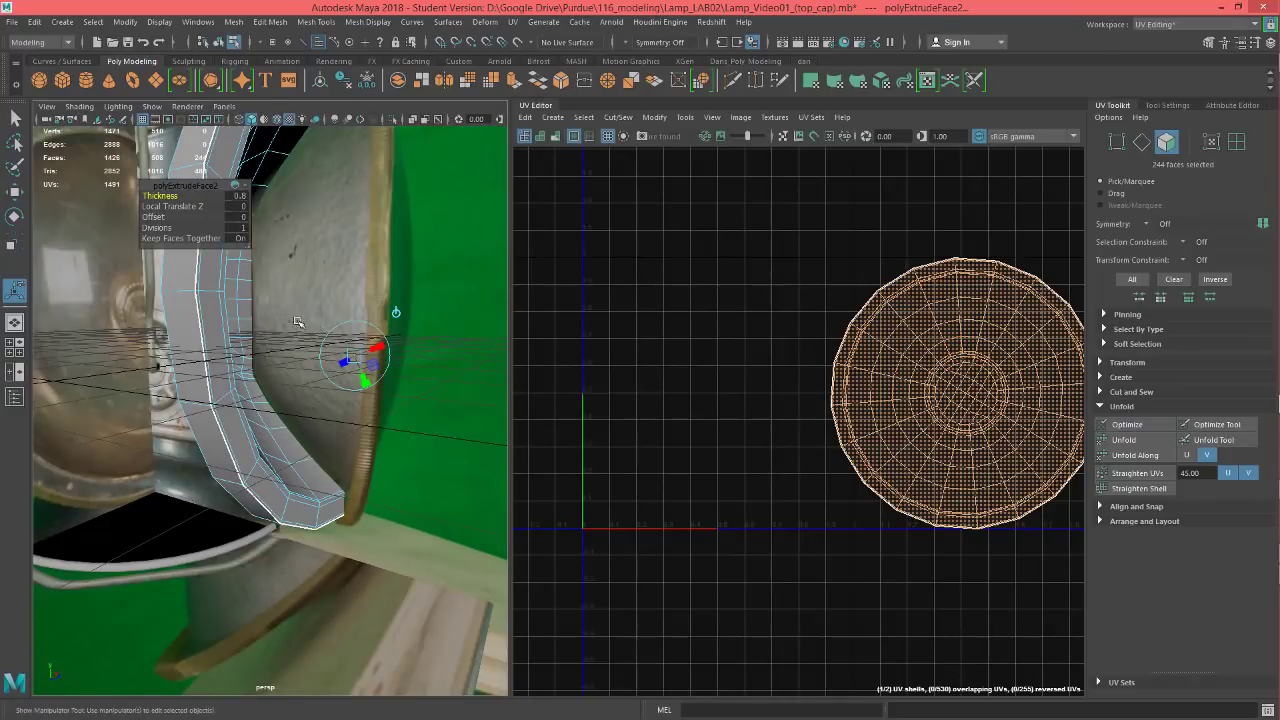
alt+drag(293, 340, 317, 331)
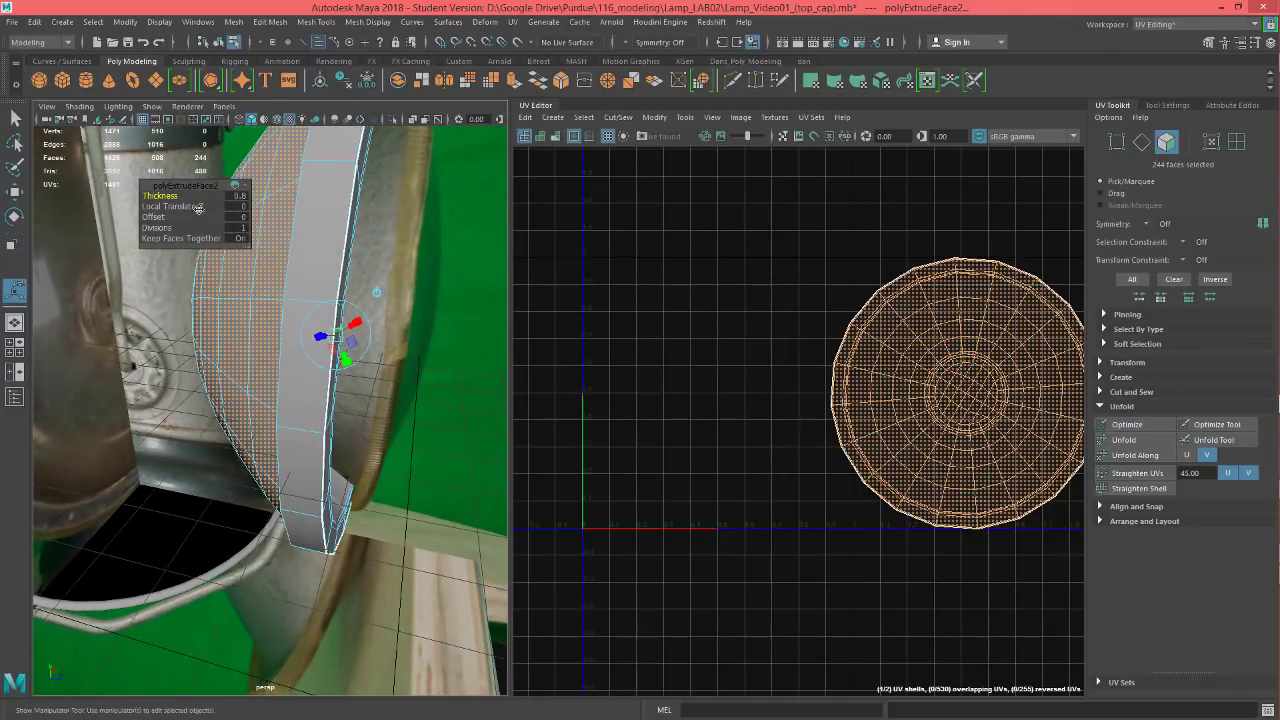
middle_drag(172, 196, 161, 197)
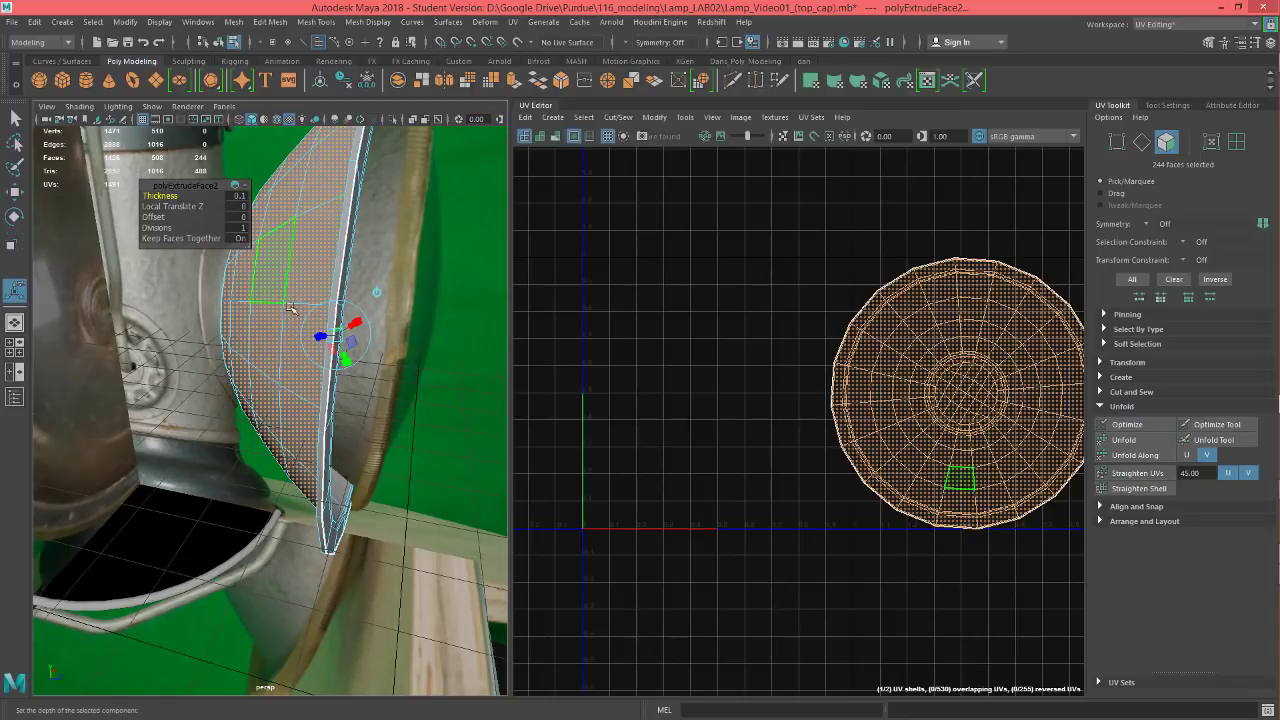
alt+drag(224, 292, 274, 270)
click(305, 262)
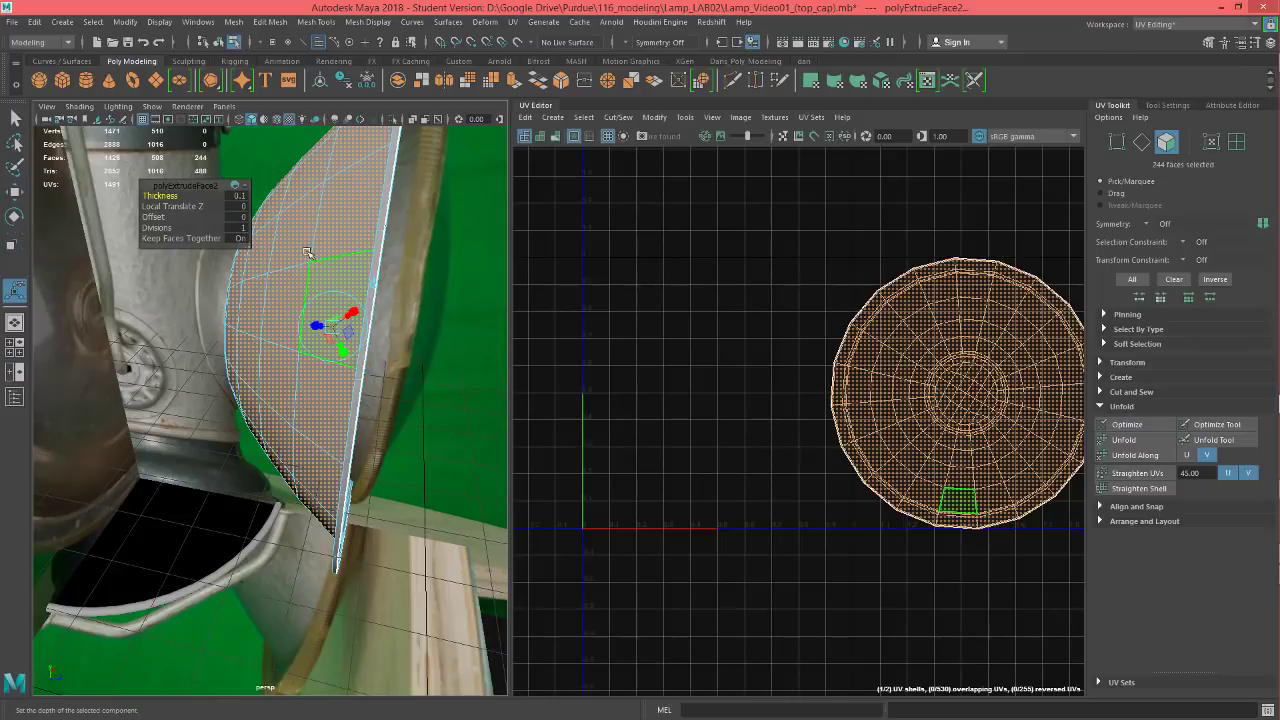
- In the left orthographic view, move the whole reflector object slightly away from the lamp body to match the reference photo
key(w)
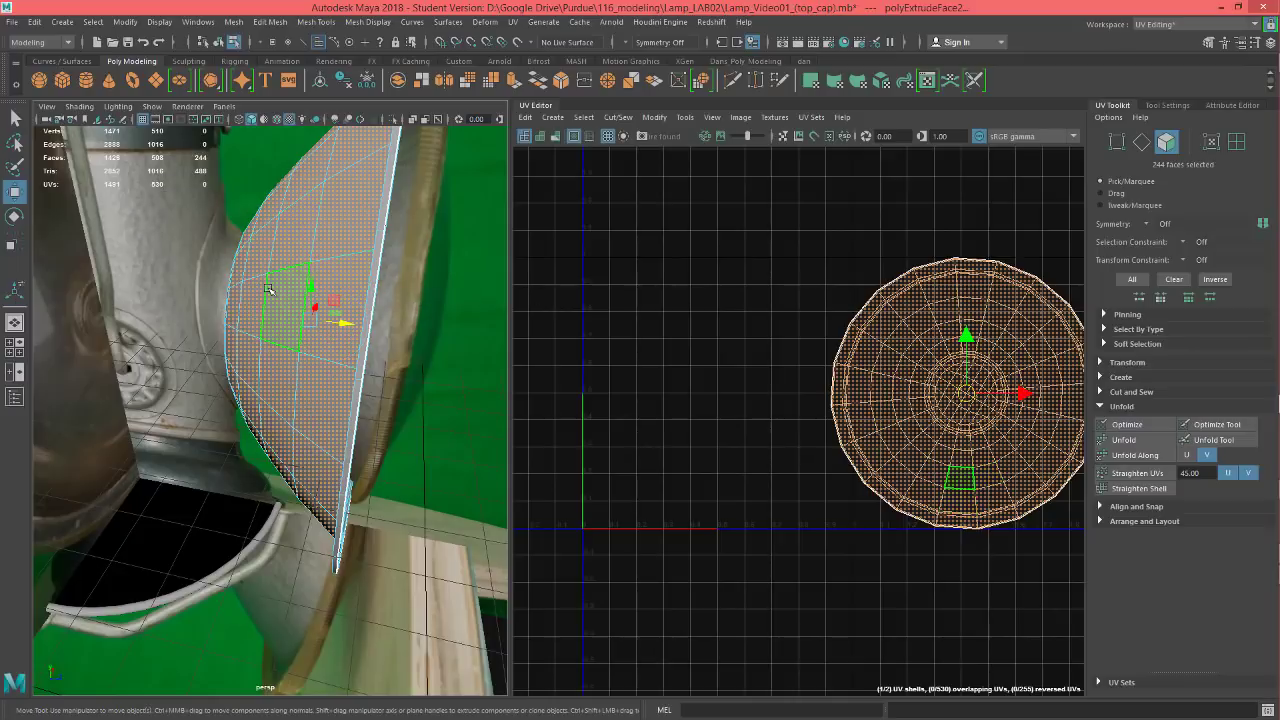
key(space)
drag(268, 288, 220, 279)
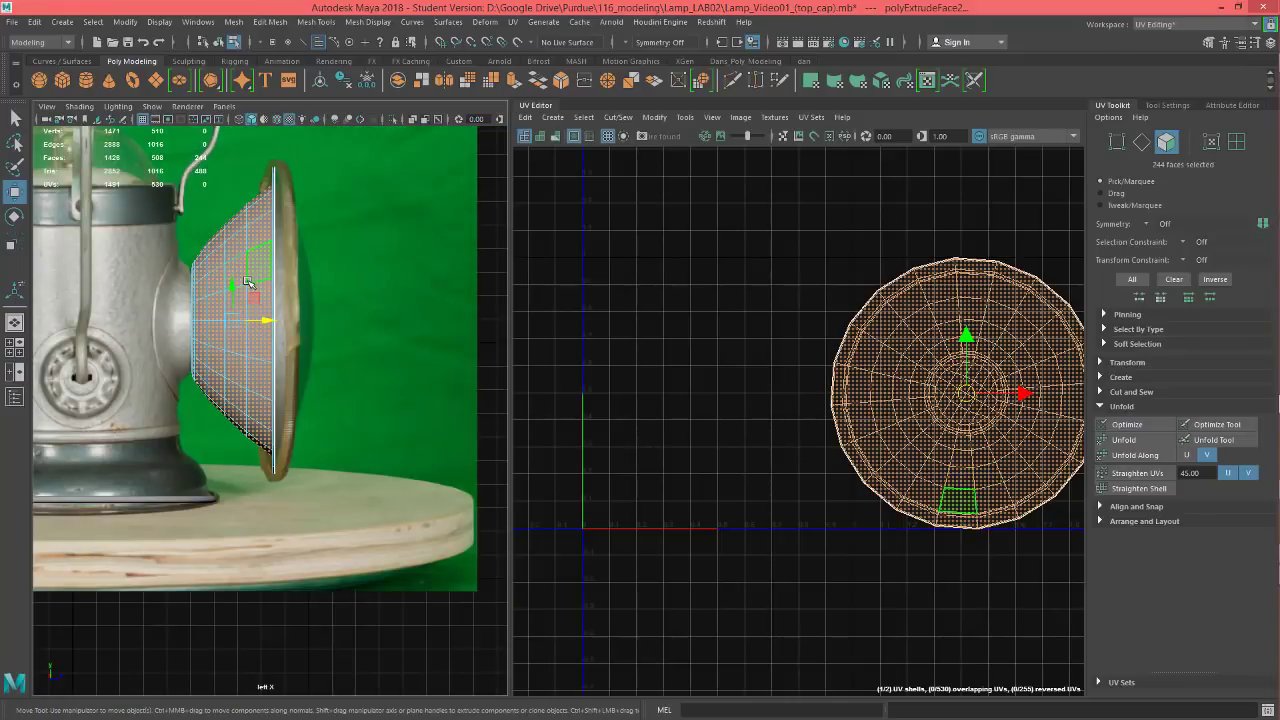
scroll(250, 282, up, 4)
alt+middle_drag(247, 388, 294, 472)
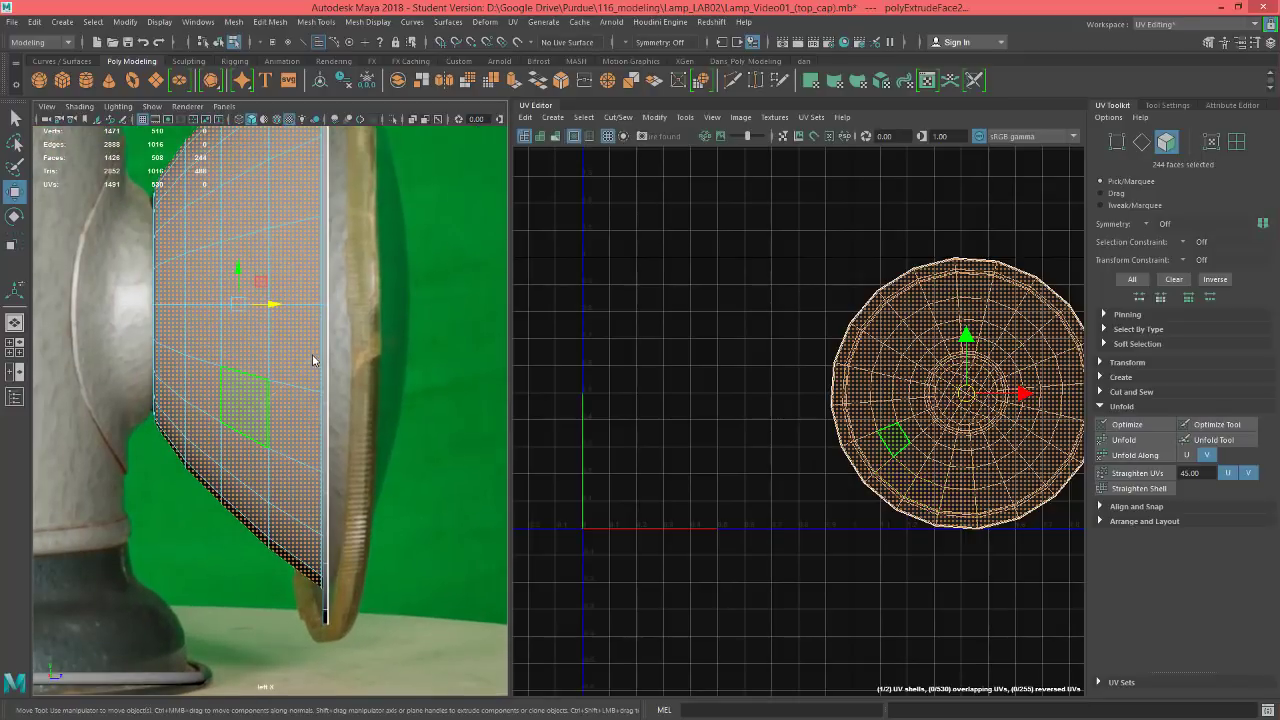
right_drag(277, 320, 312, 306)
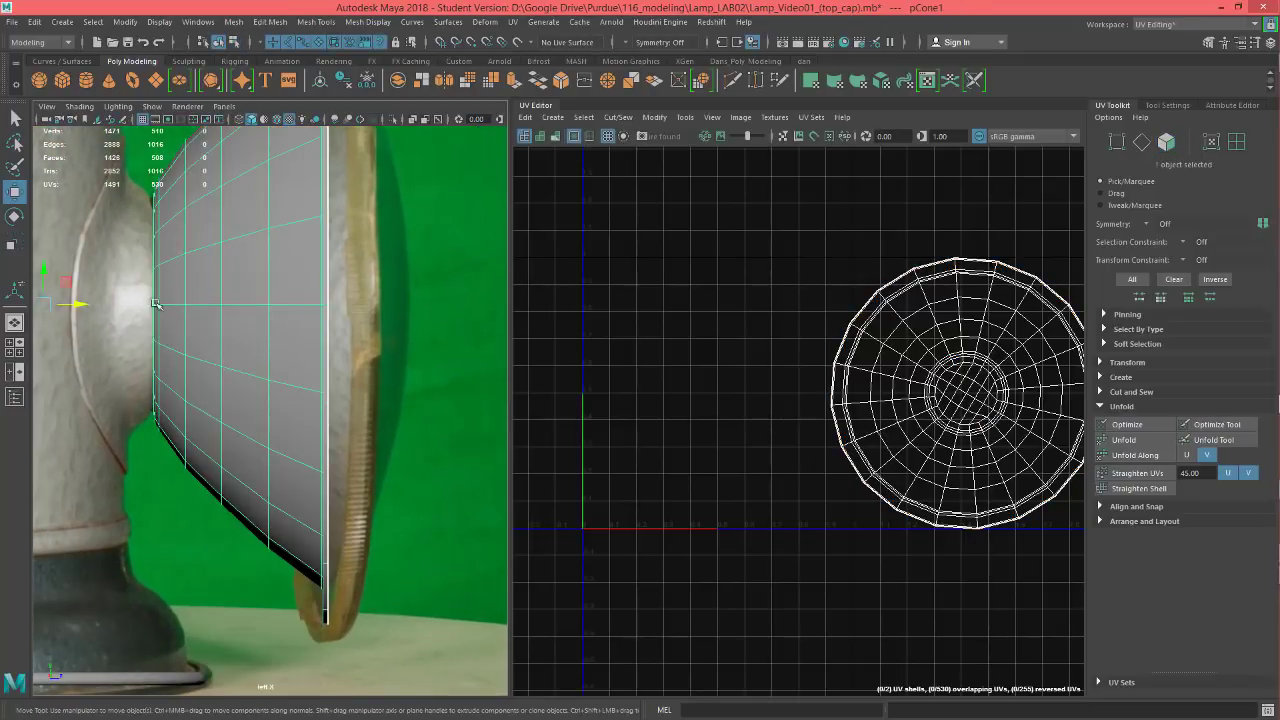
drag(83, 304, 86, 305)
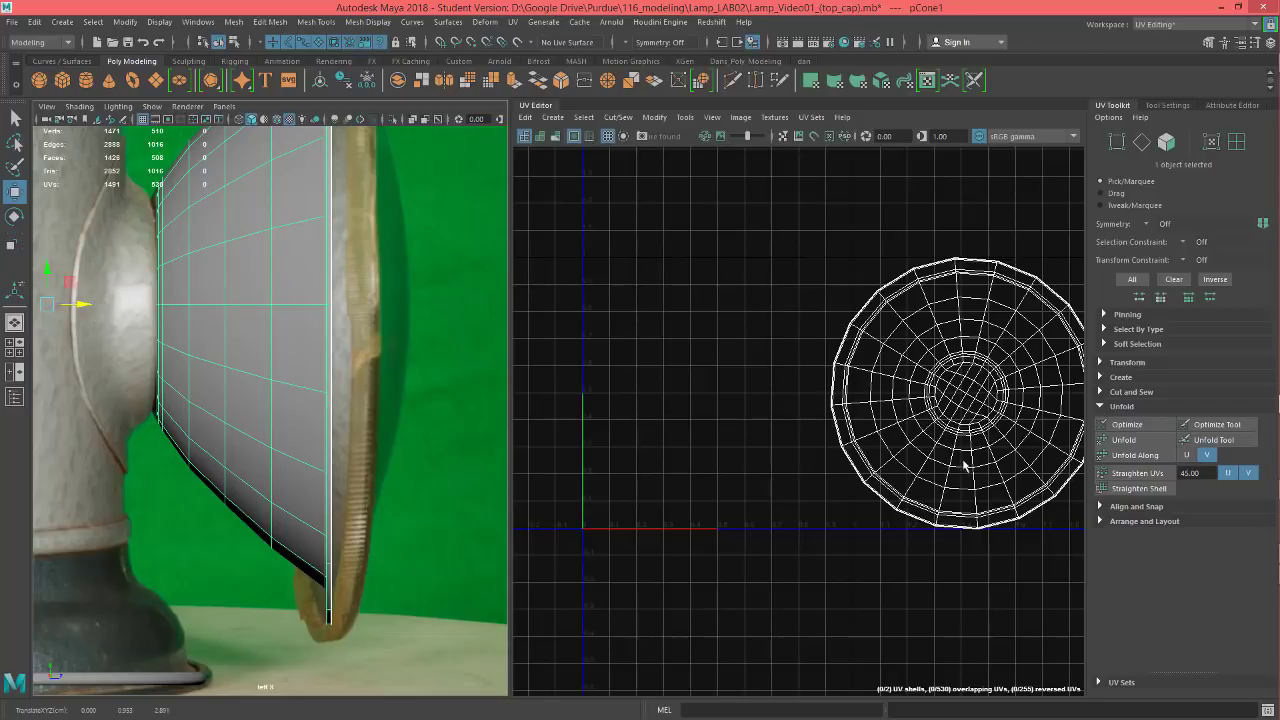
scroll(370, 397, up, 3)
alt+middle_drag(254, 310, 263, 434)
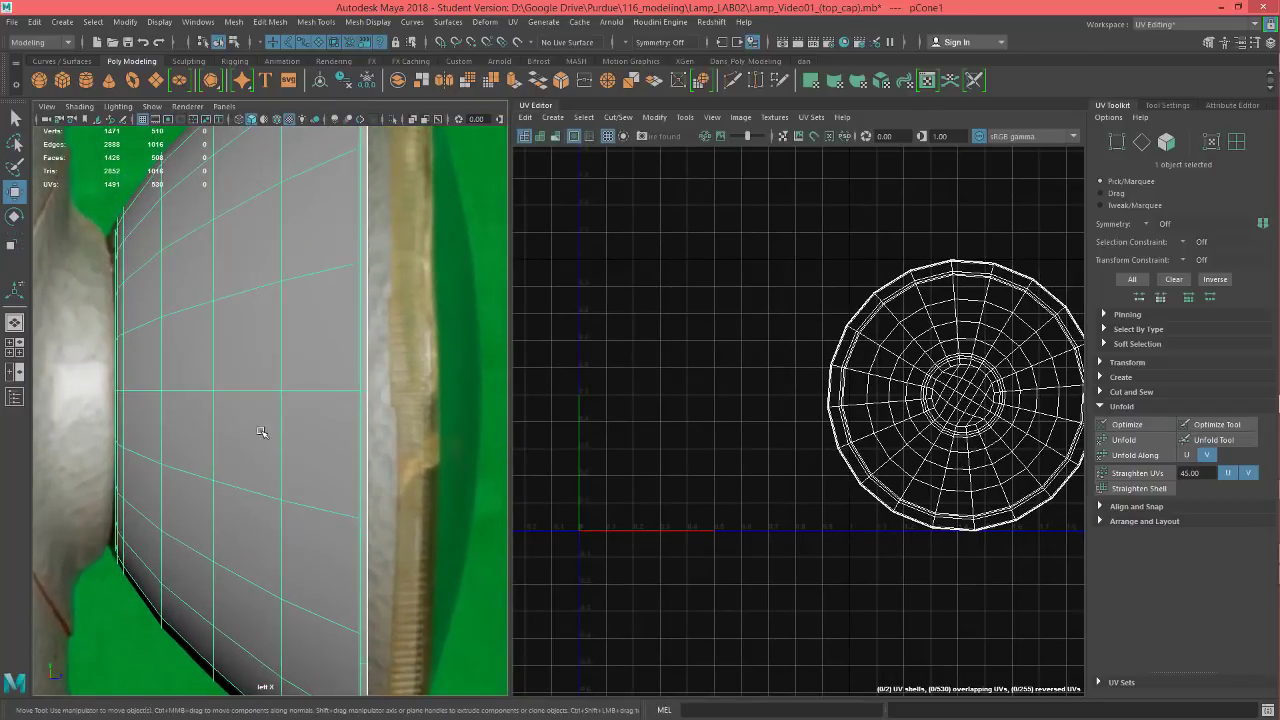
scroll(263, 434, down, 4)
scroll(268, 411, up, 4)
scroll(385, 430, up, 3)
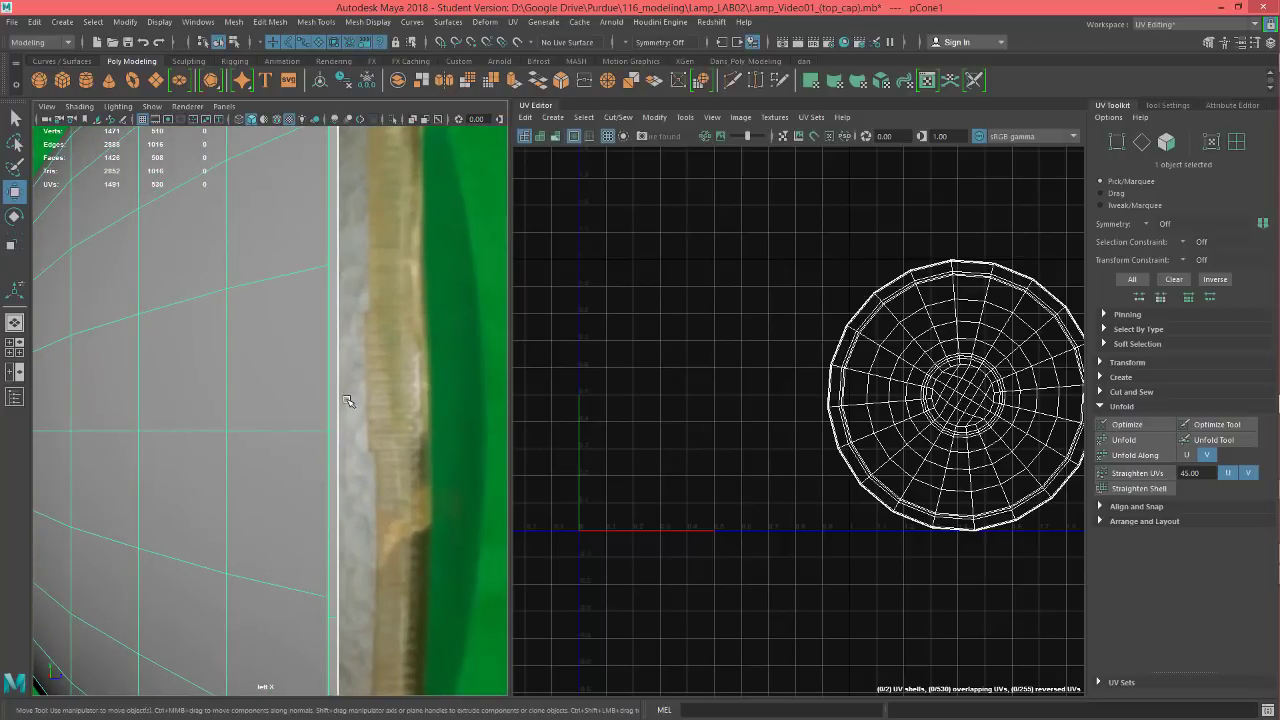
- In the perspective view, examine the UV border along the reflector's rim and compare it with the overlapping shells in the UV layout
key(space)
drag(343, 401, 185, 360)
scroll(237, 410, up, 2)
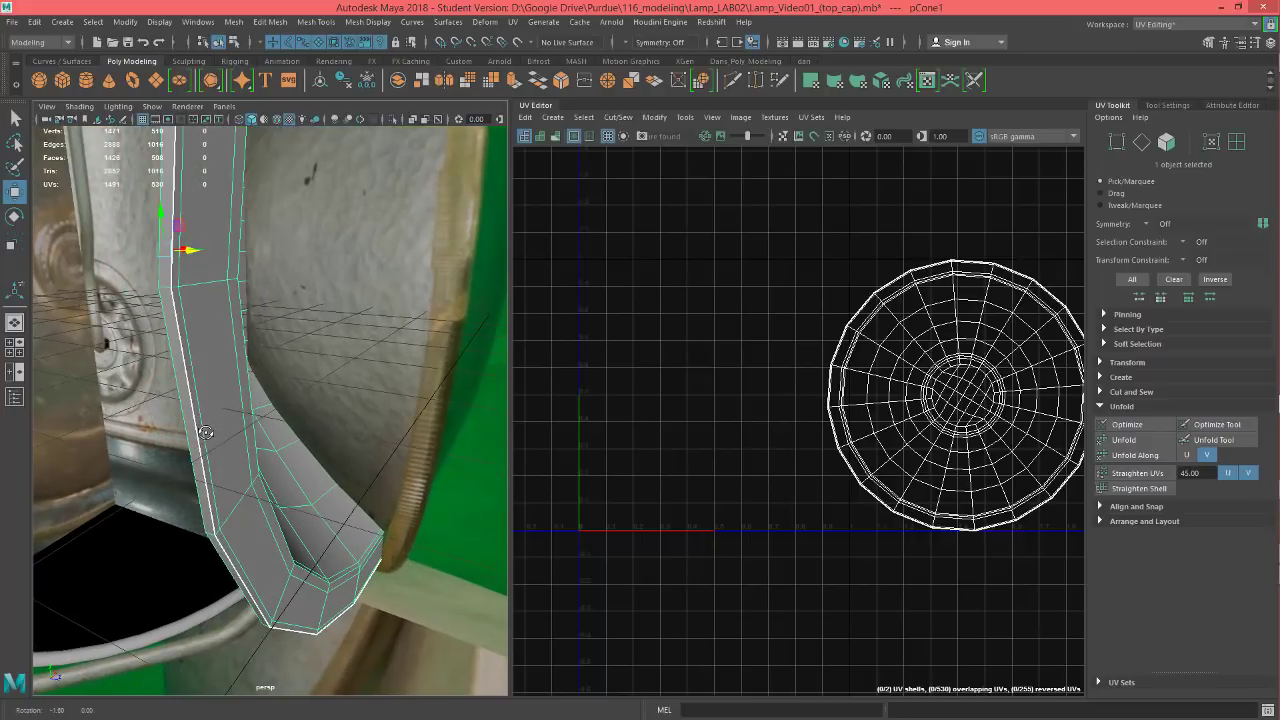
right_drag(186, 356, 193, 289)
double_click(193, 289)
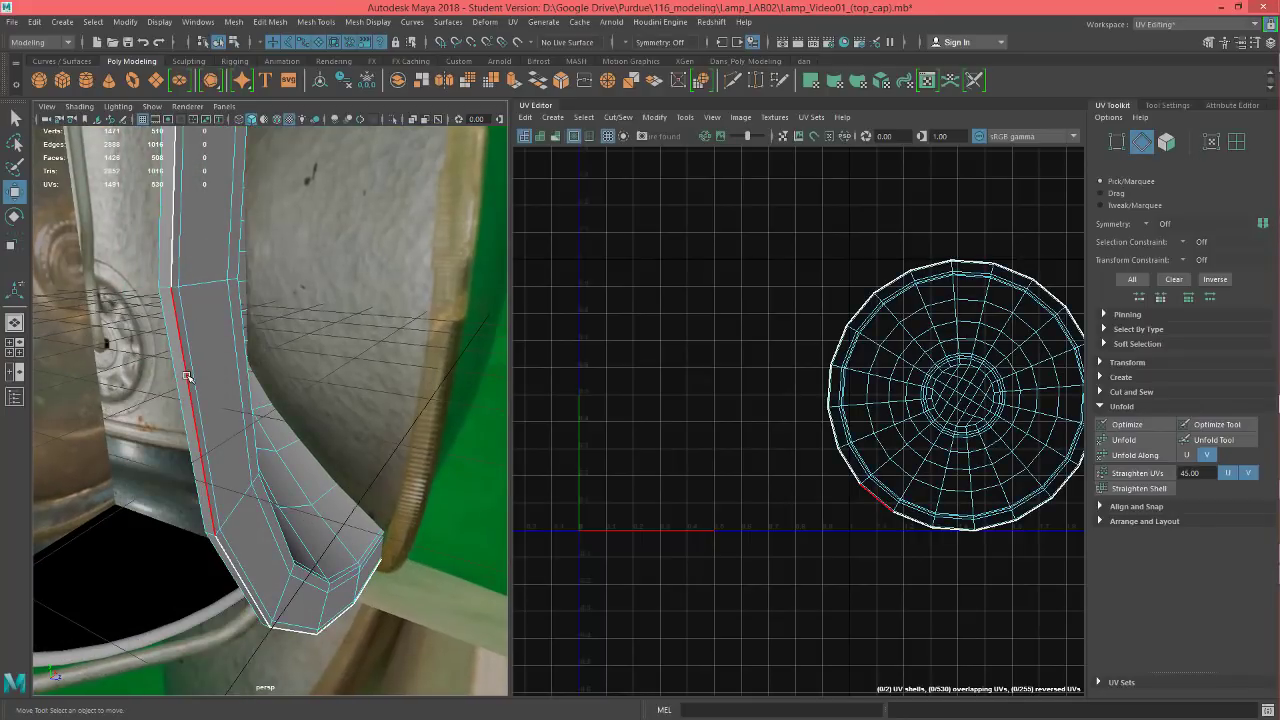
click(167, 483)
click(189, 378)
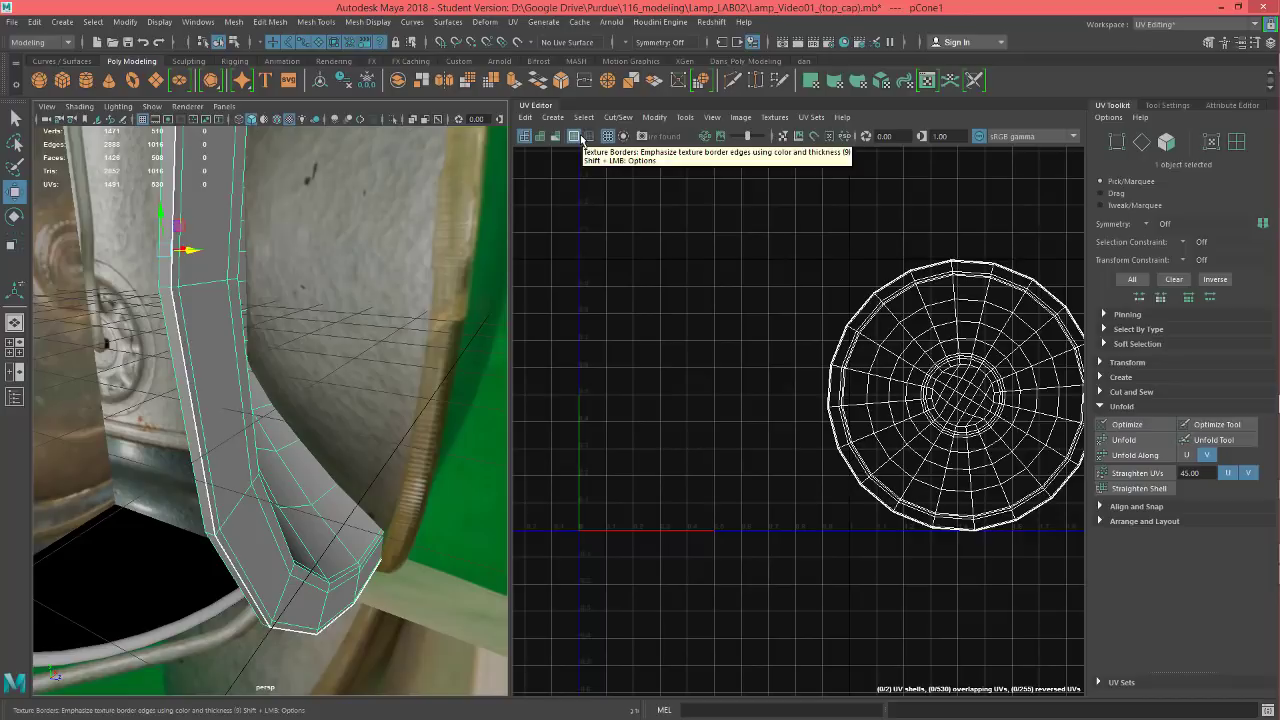
alt+middle_drag(994, 458, 937, 479)
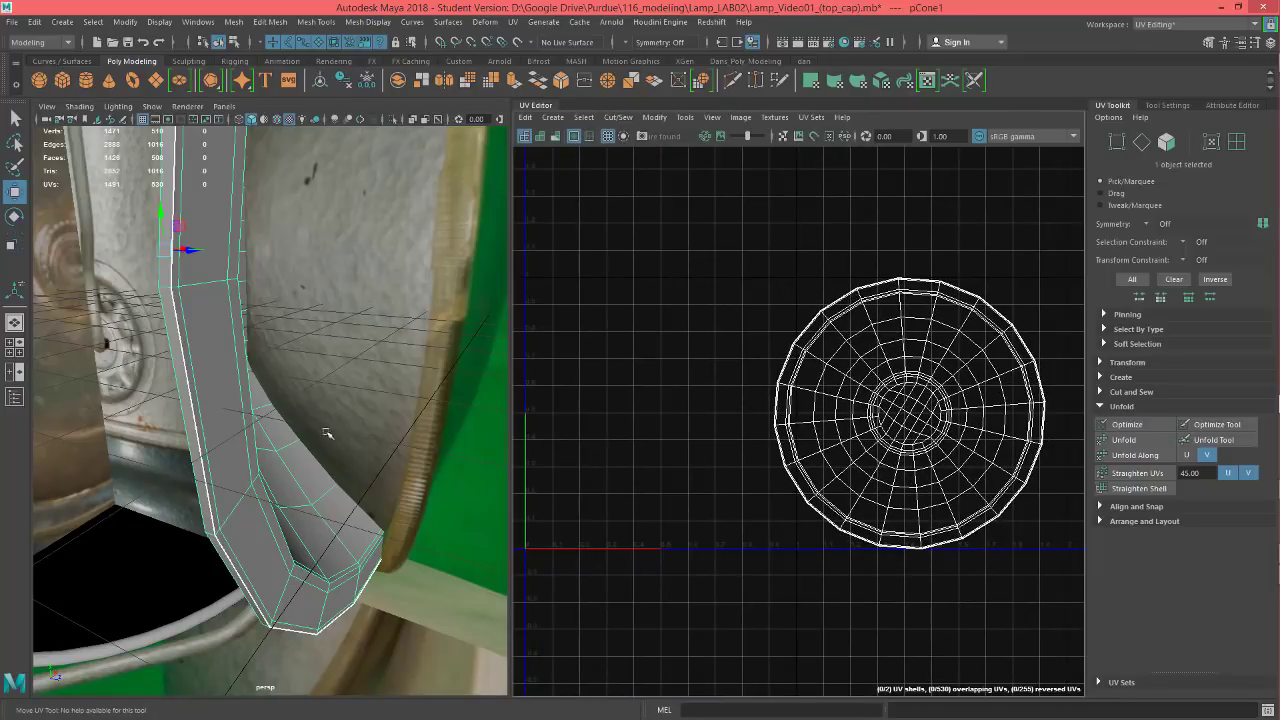
- Select the UV shell of the reflector's inner side and move it diagonally up and away from the overlapping outer shell
right_drag(318, 352, 305, 497)
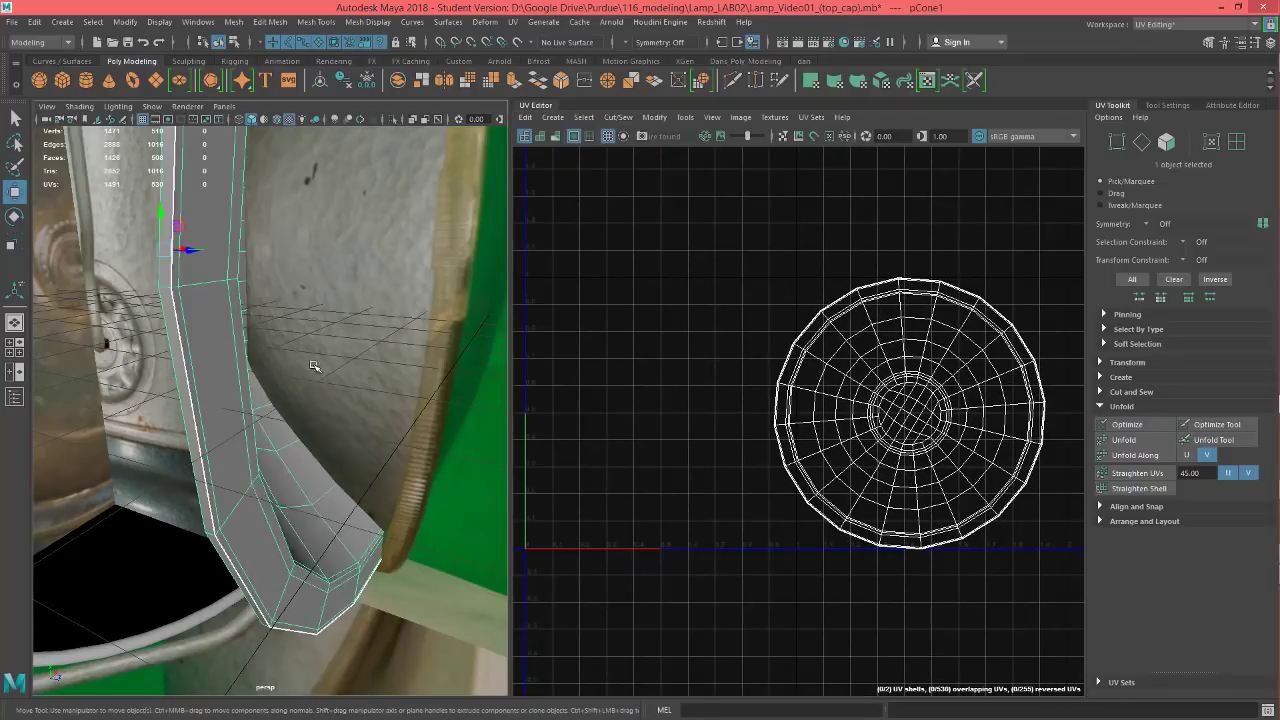
click(305, 497)
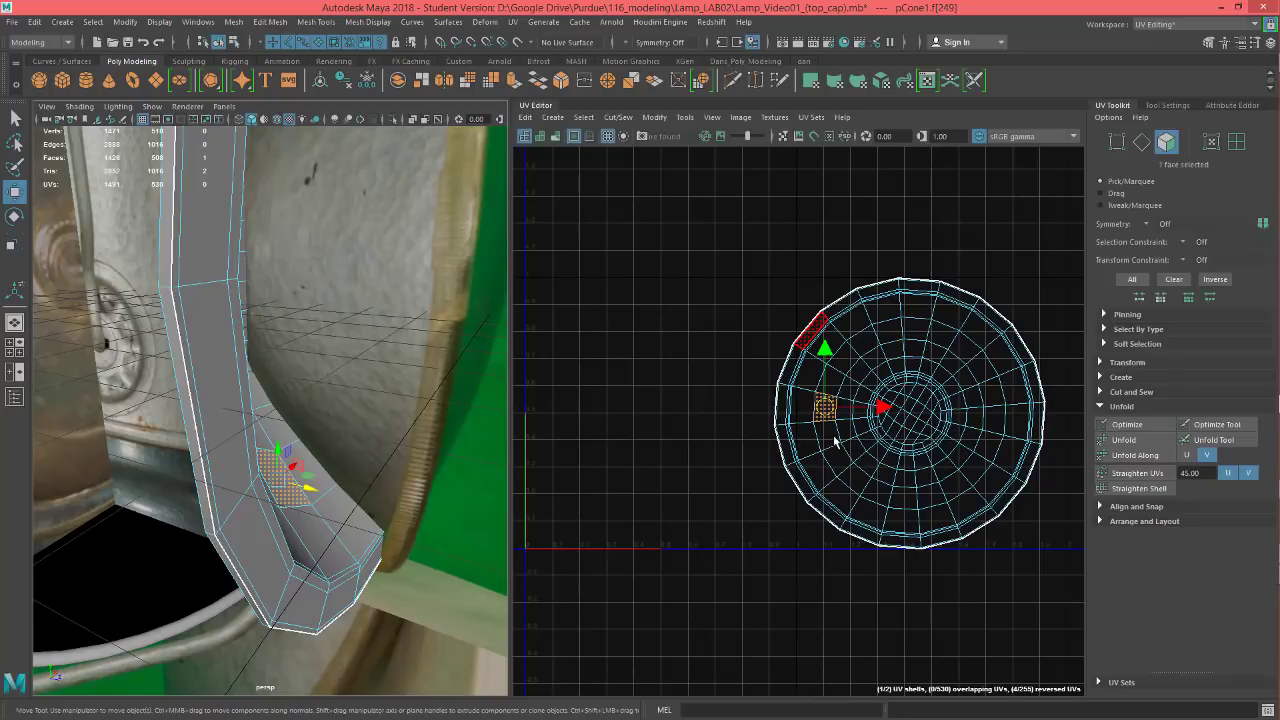
right_drag(835, 441, 900, 425)
drag(908, 415, 641, 255)
- Select the UV shell of the reflector's outer side and unfold it
right_click(876, 395)
right_drag(876, 395, 877, 428)
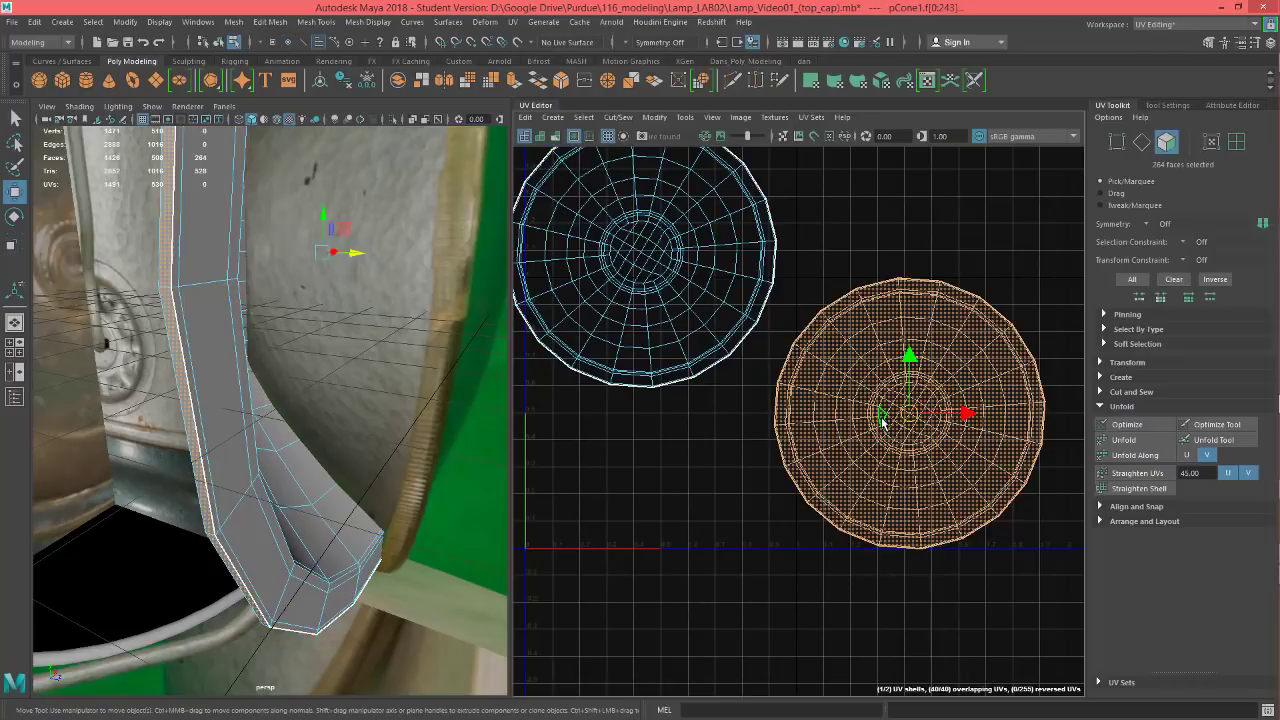
click(1124, 440)
- Inspect the outer shell's unfolded rim faces and check the UV border edges on the reflector's rim
scroll(815, 430, up, 2)
scroll(808, 345, up, 5)
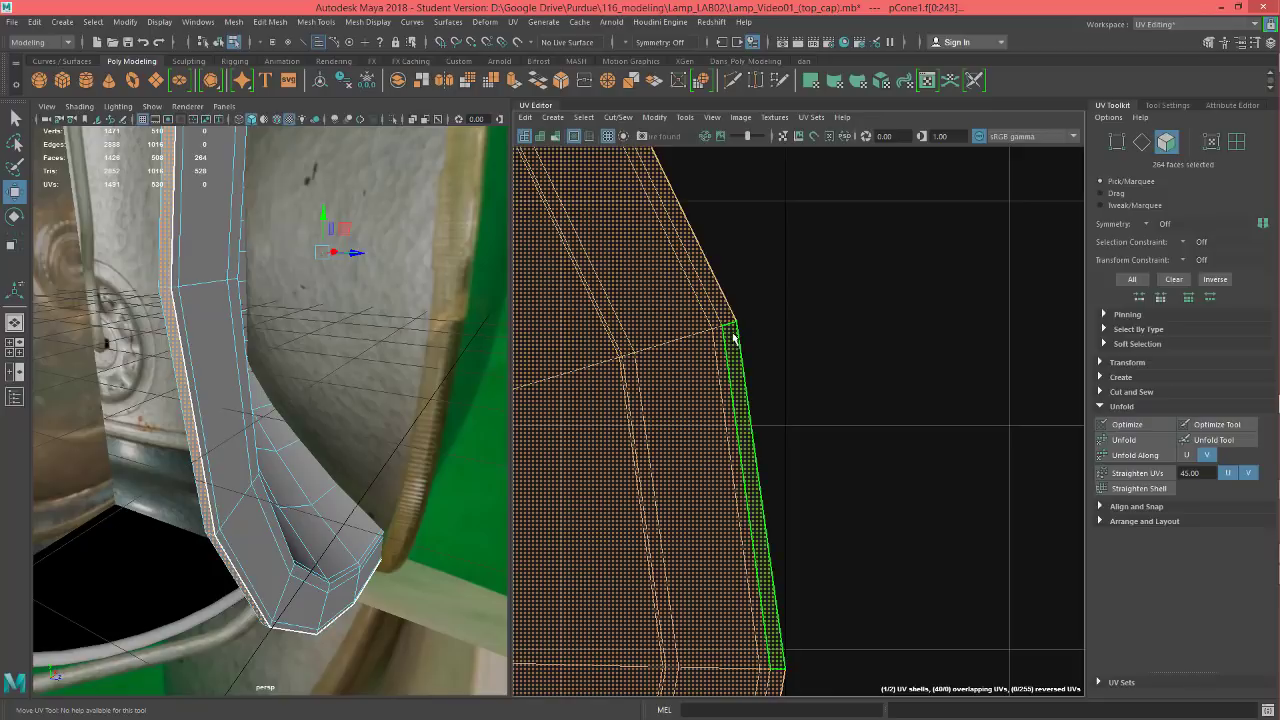
scroll(742, 354, down, 2)
scroll(741, 346, down, 1)
alt+middle_drag(745, 362, 917, 404)
scroll(880, 395, down, 3)
alt+middle_drag(843, 435, 846, 404)
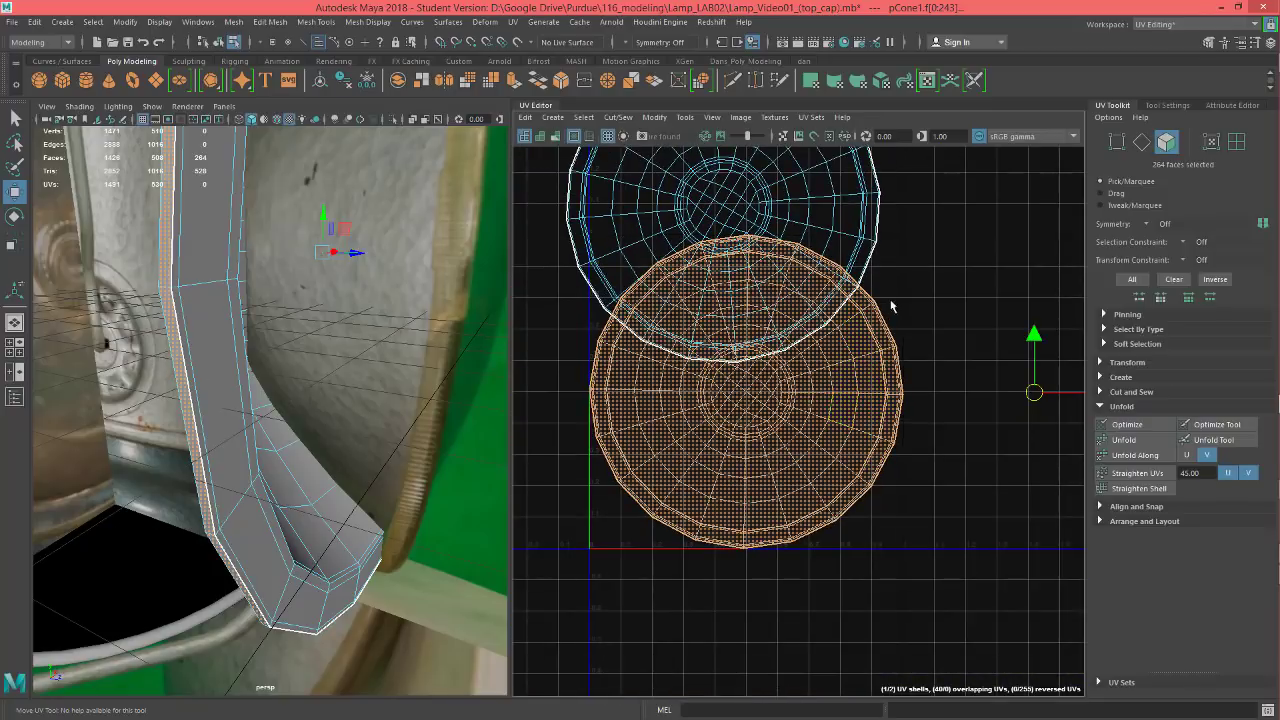
scroll(930, 390, up, 5)
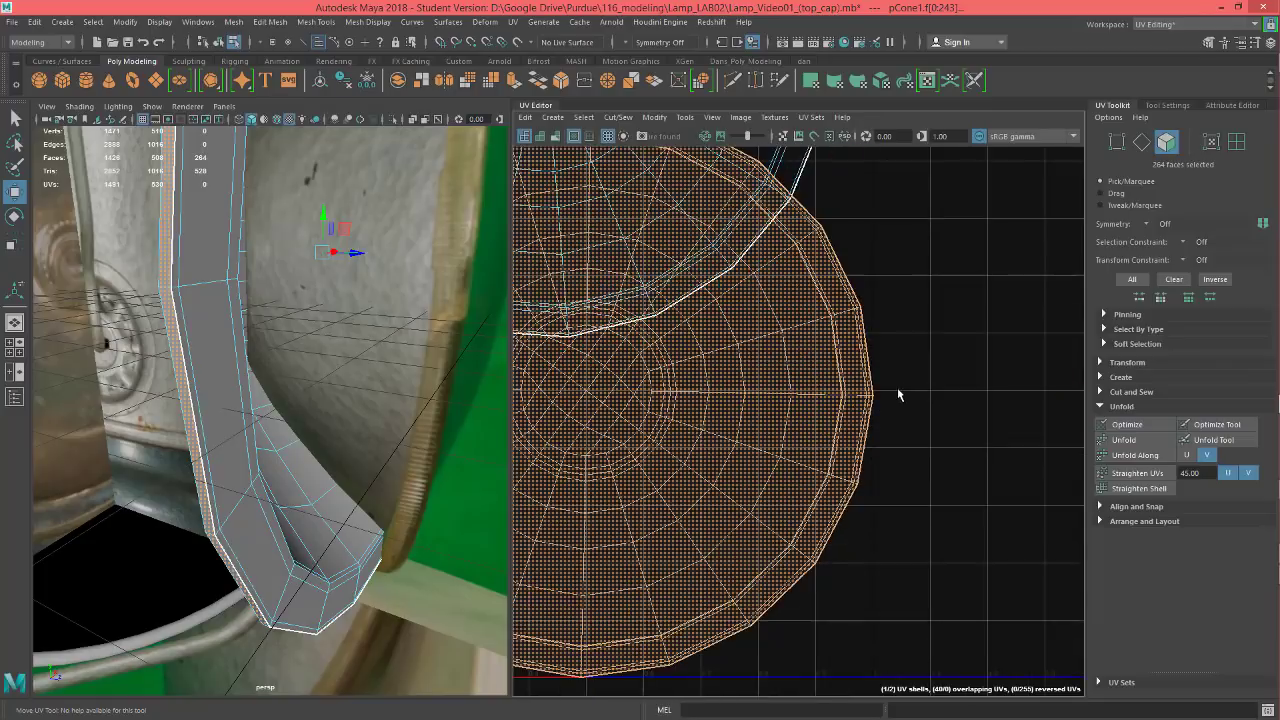
scroll(865, 390, down, 6)
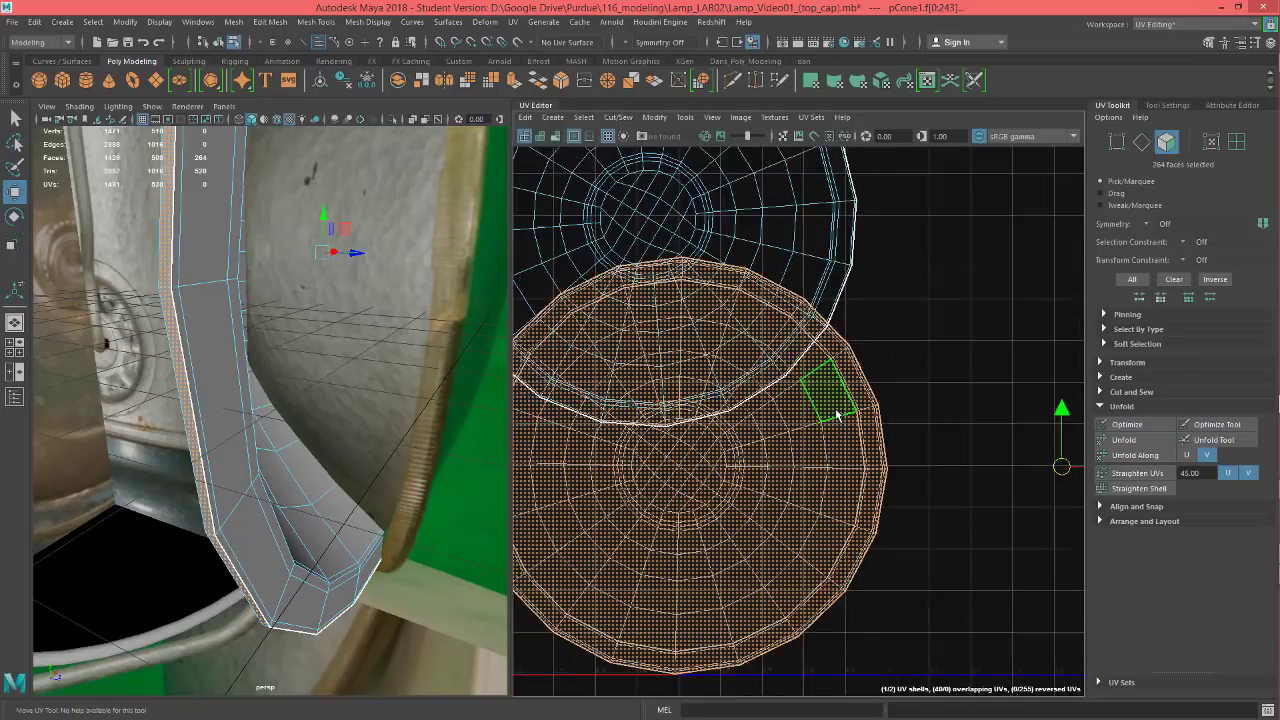
scroll(829, 388, up, 3)
alt+drag(246, 304, 268, 286)
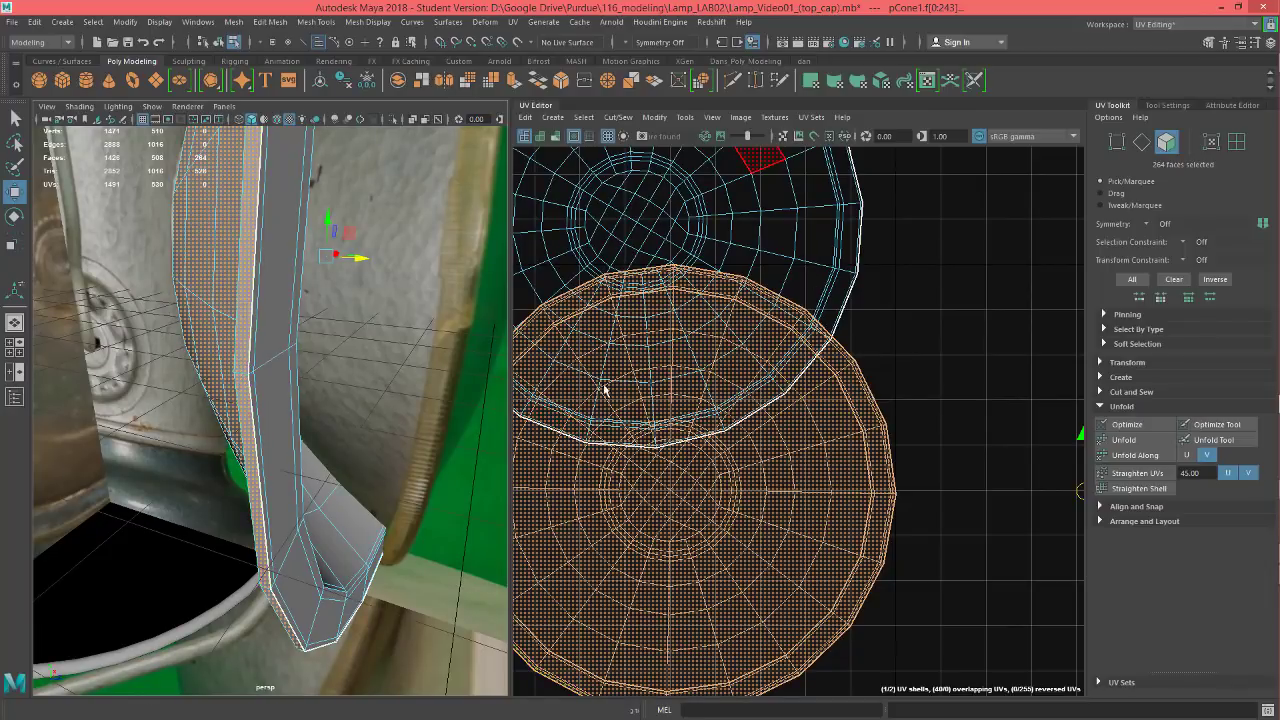
right_drag(825, 445, 829, 400)
alt+middle_drag(310, 271, 320, 286)
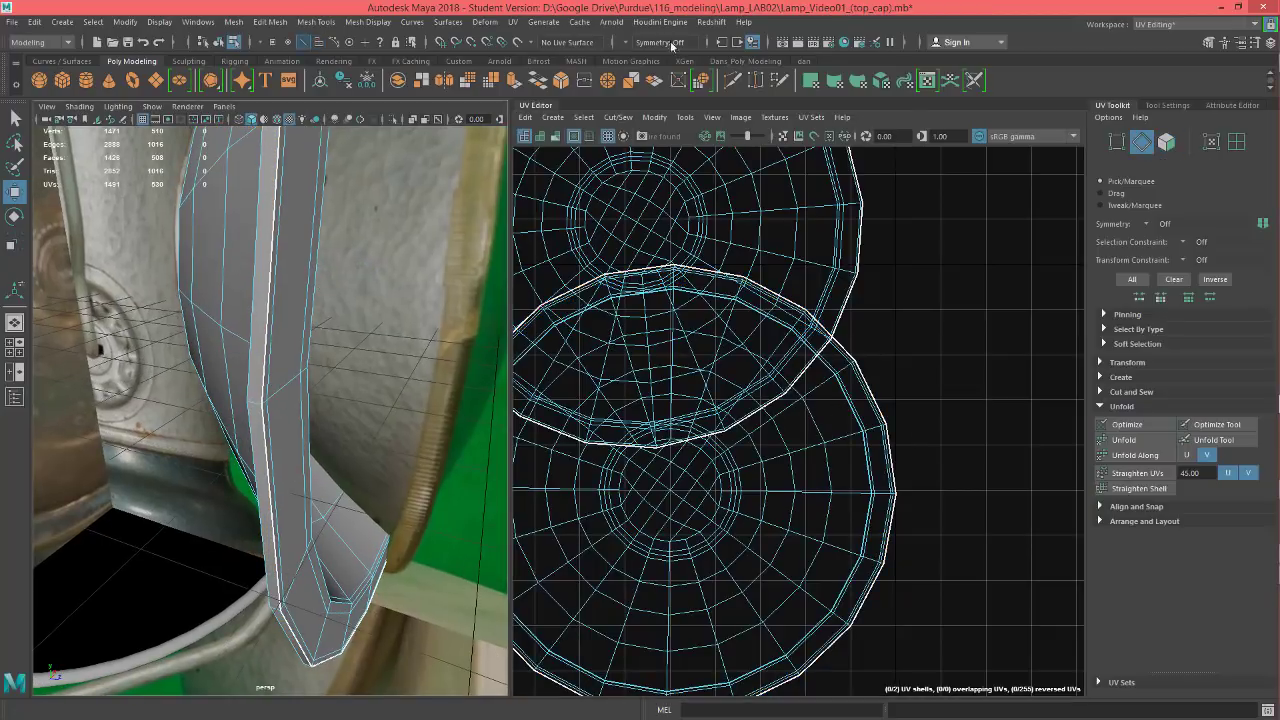
scroll(771, 395, down, 3)
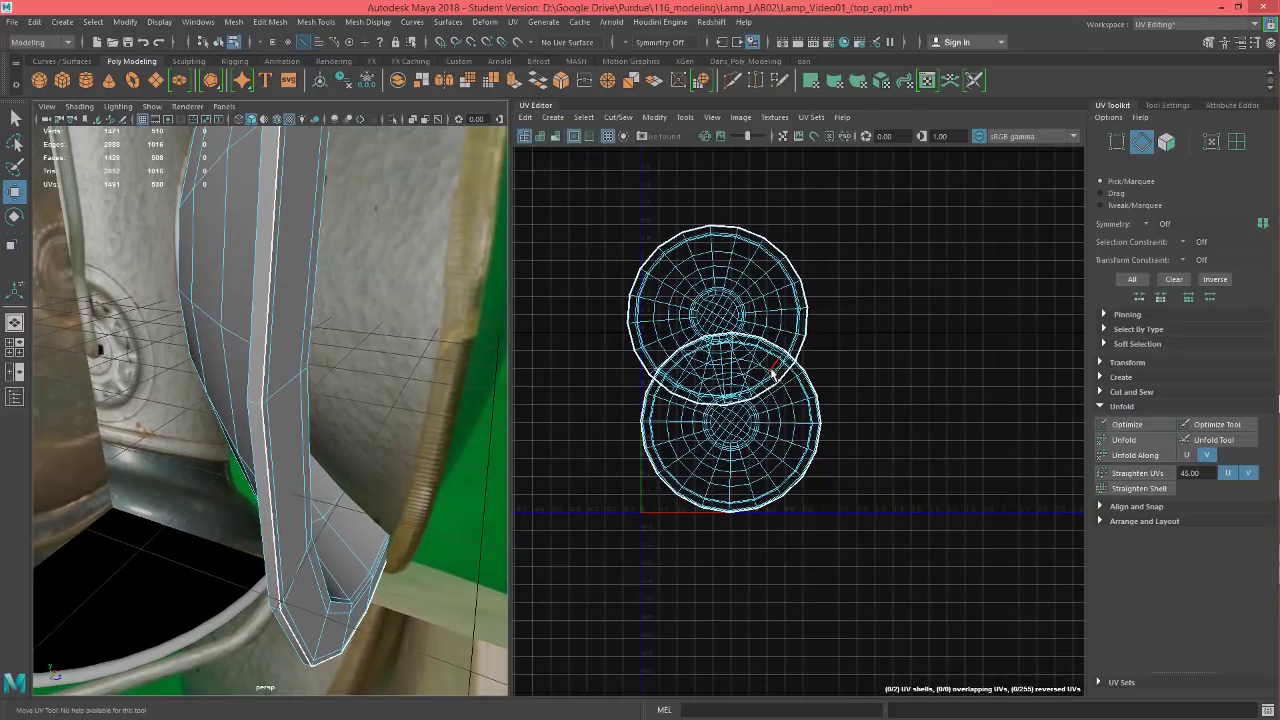
- Select both reflector UV shells and move them together up along V and along positive U, outside the 0–1 tile
right_drag(757, 445, 758, 450)
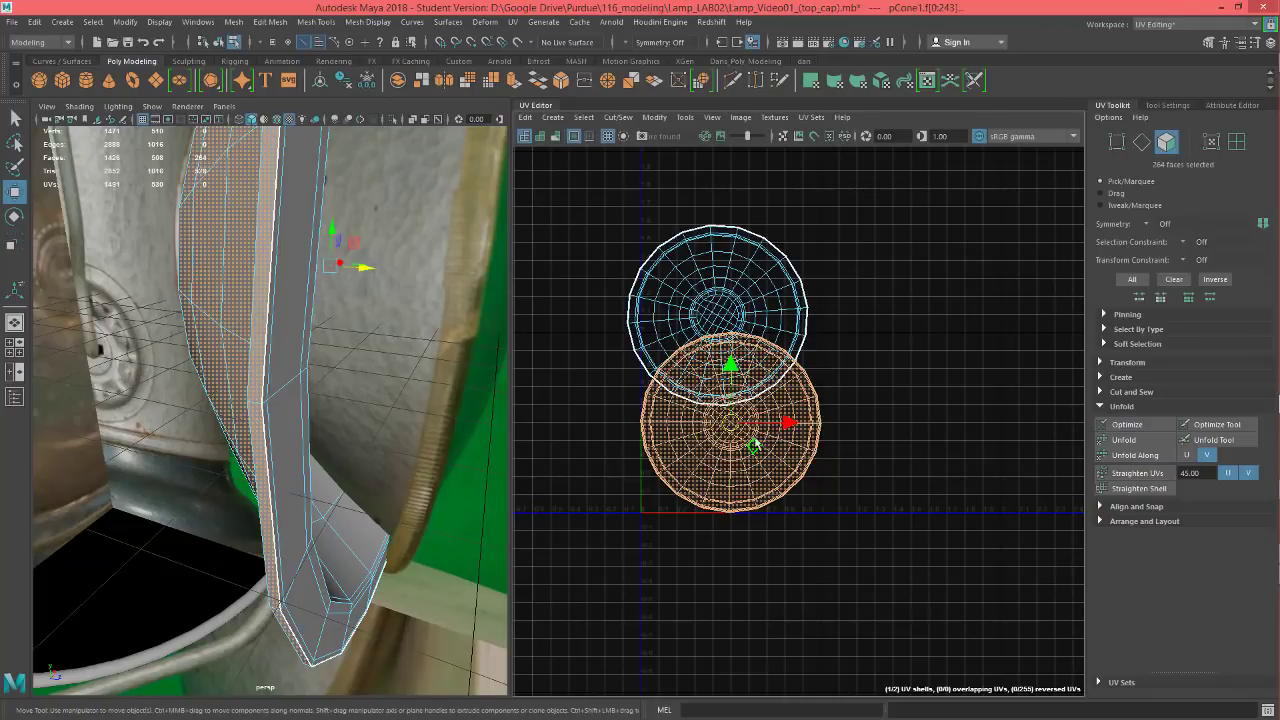
shift+double_click(737, 292)
drag(732, 373, 983, 284)
alt+middle_drag(840, 397, 734, 517)
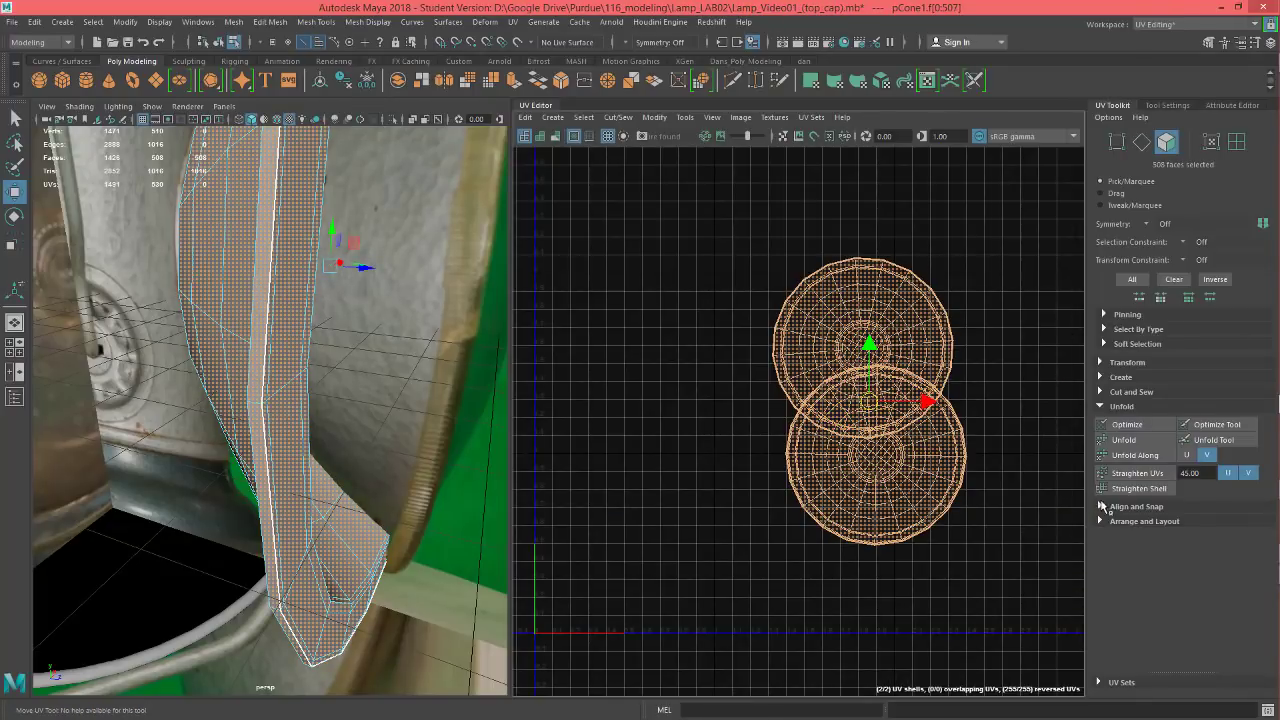
- Apply Orient Shells to both reflector UV shells
click(1101, 507)
click(1102, 507)
click(1101, 521)
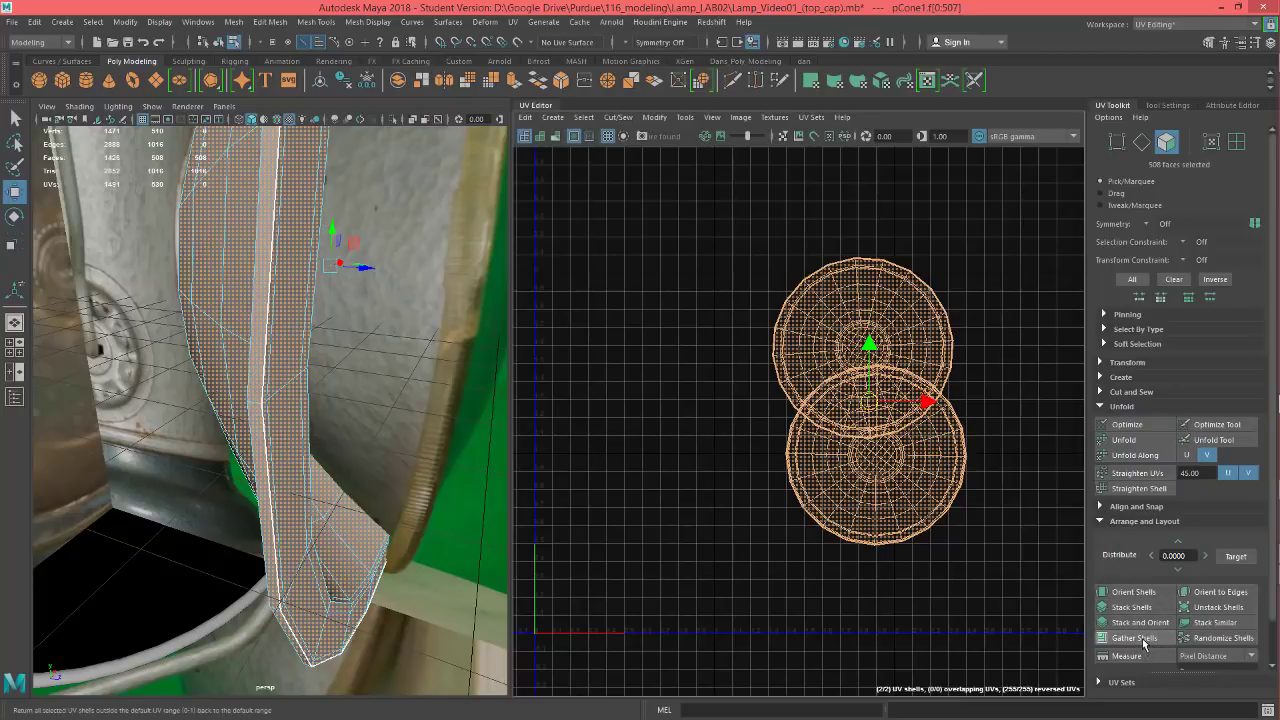
click(1141, 598)
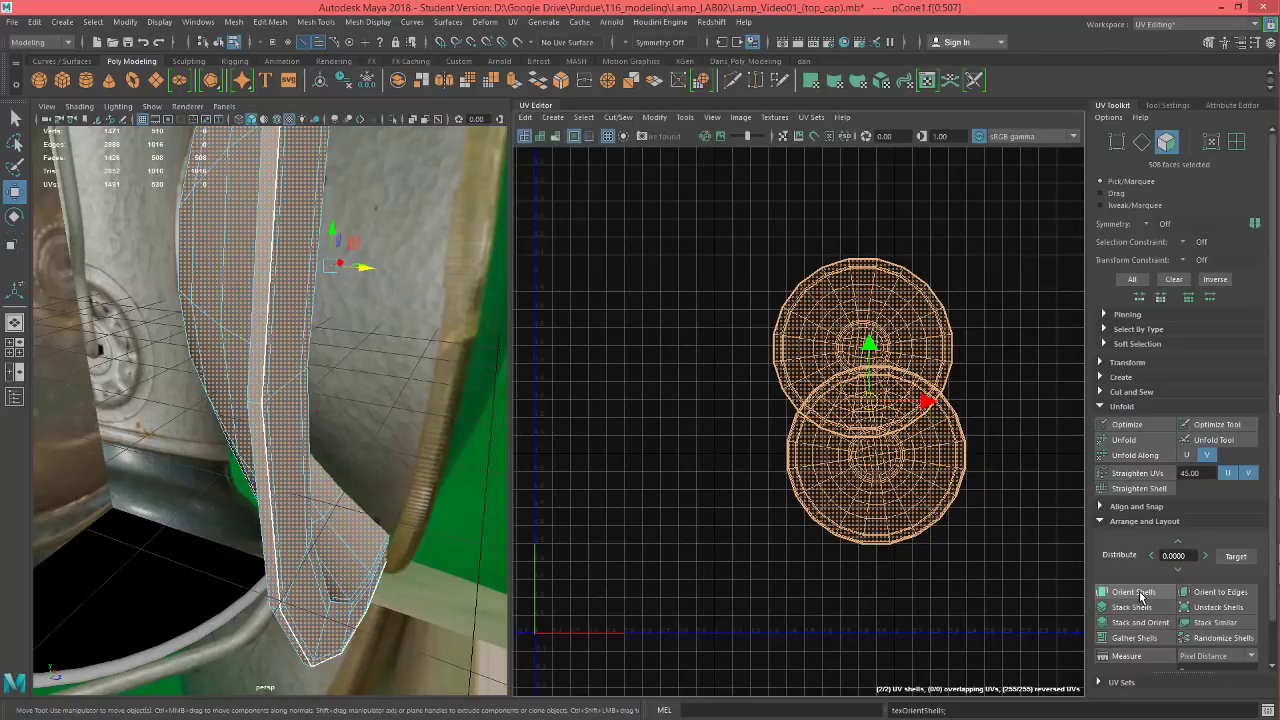
- Select the whole outer UV shell and rotate it slightly until its center spokes run straight along U and V
scroll(963, 491, up, 2)
click(852, 396)
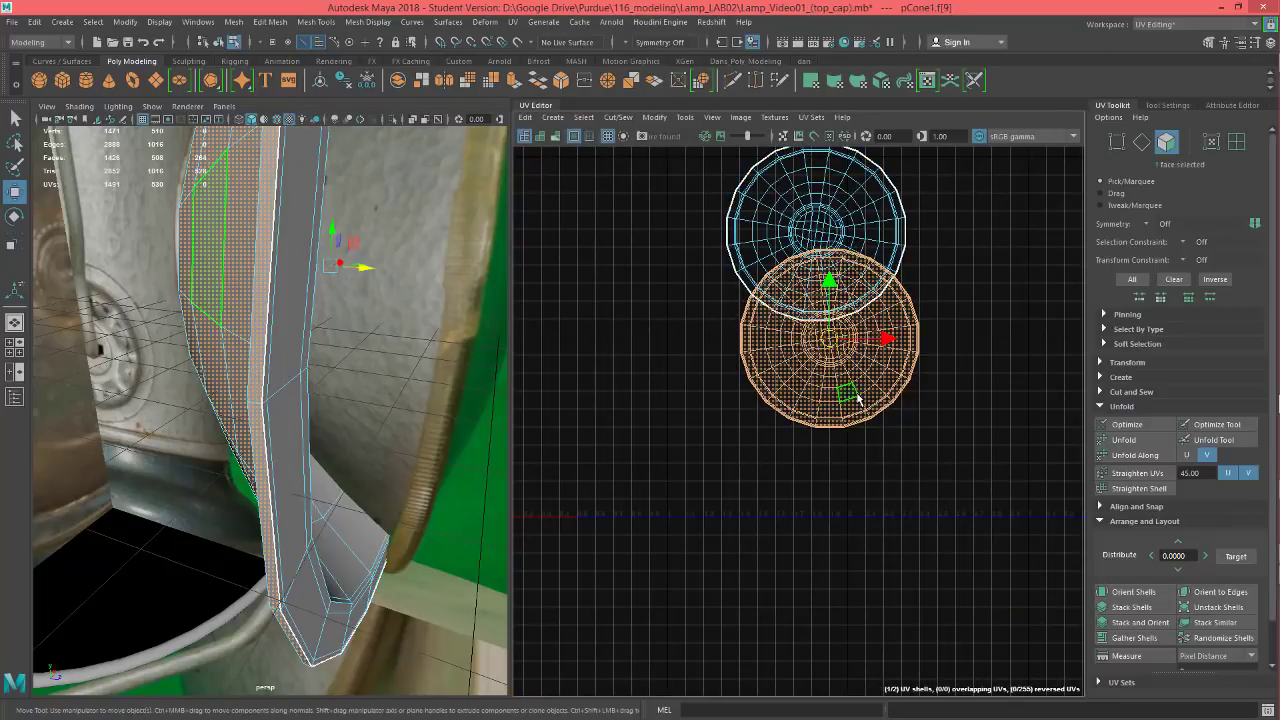
scroll(857, 398, up, 2)
alt+middle_drag(857, 398, 858, 445)
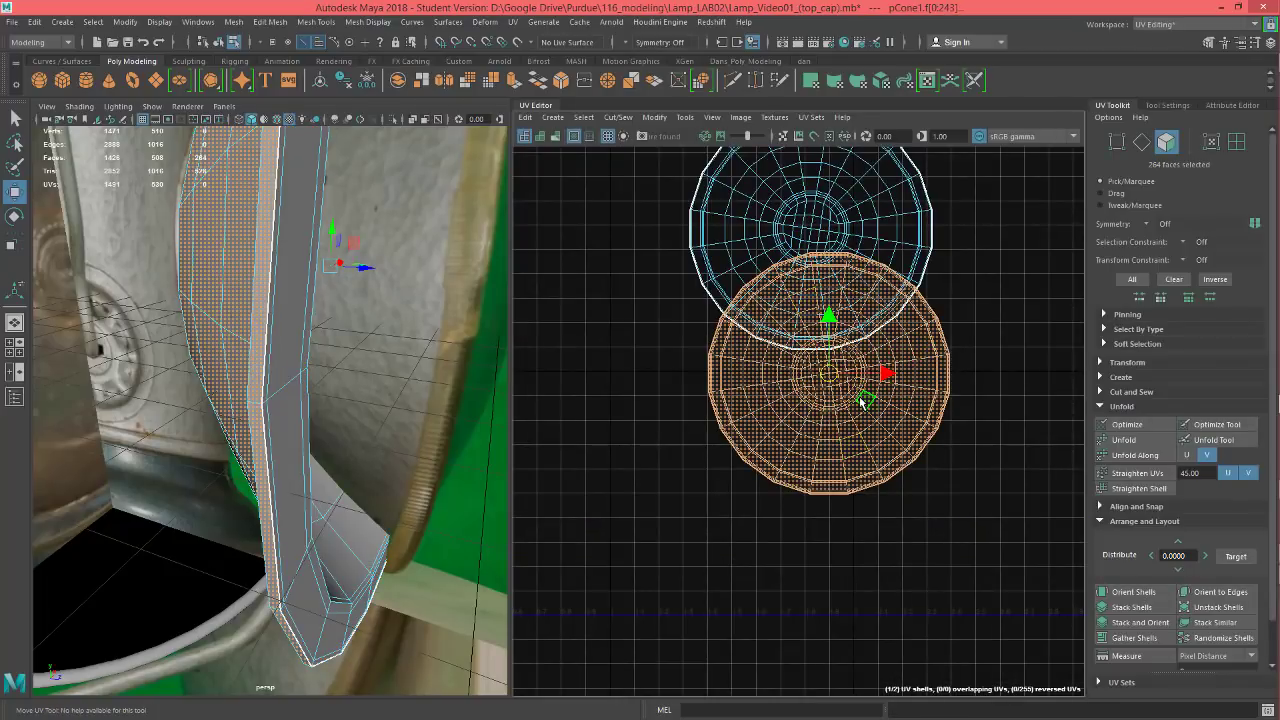
key(e)
scroll(880, 373, up, 2)
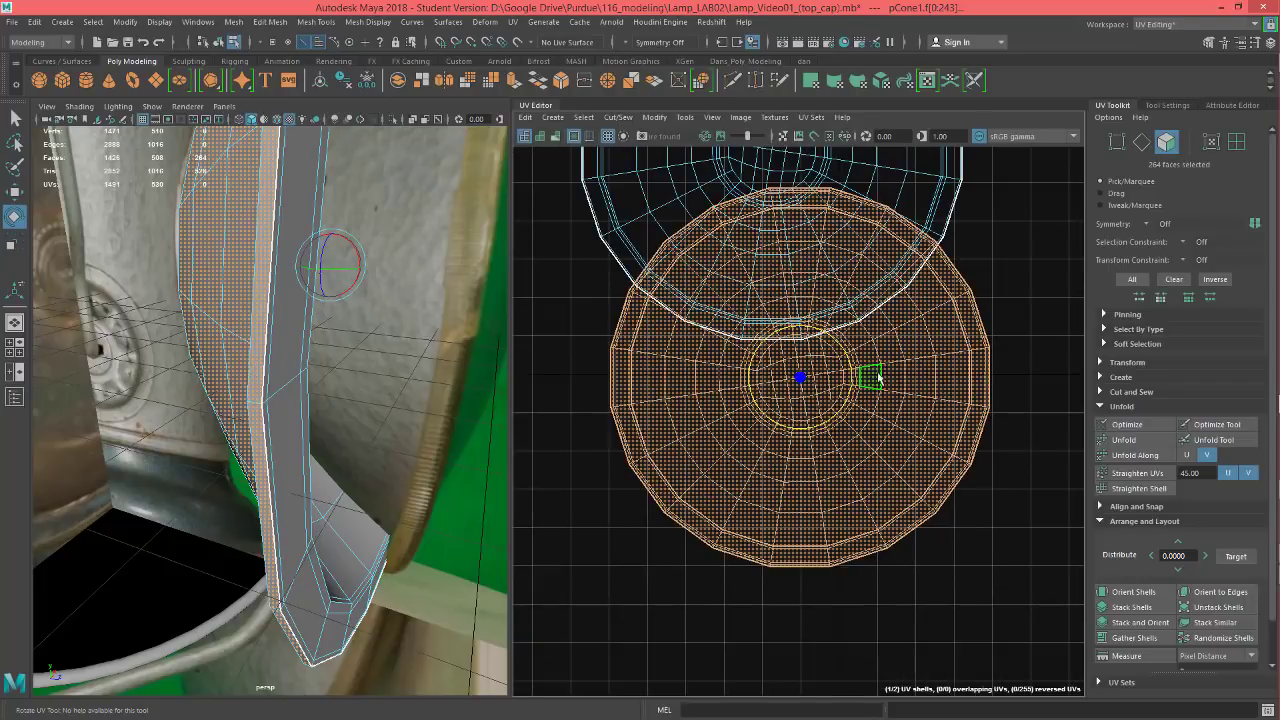
drag(858, 328, 878, 366)
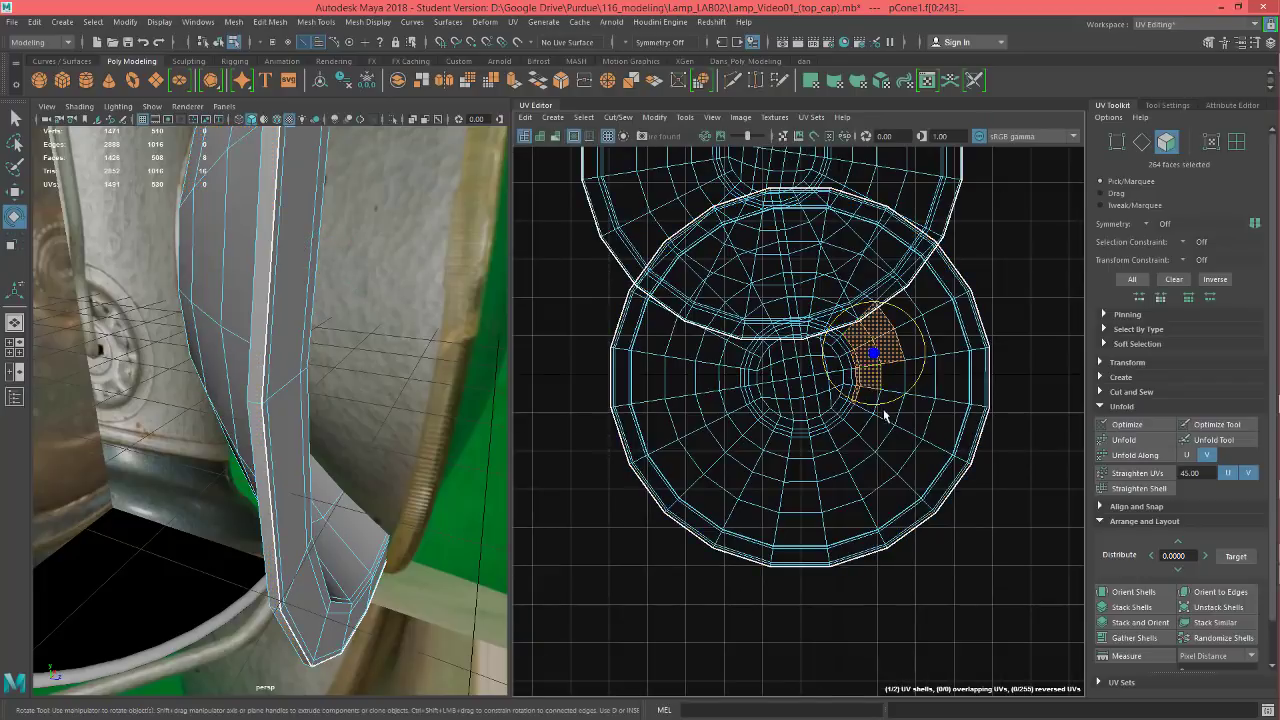
double_click(884, 480)
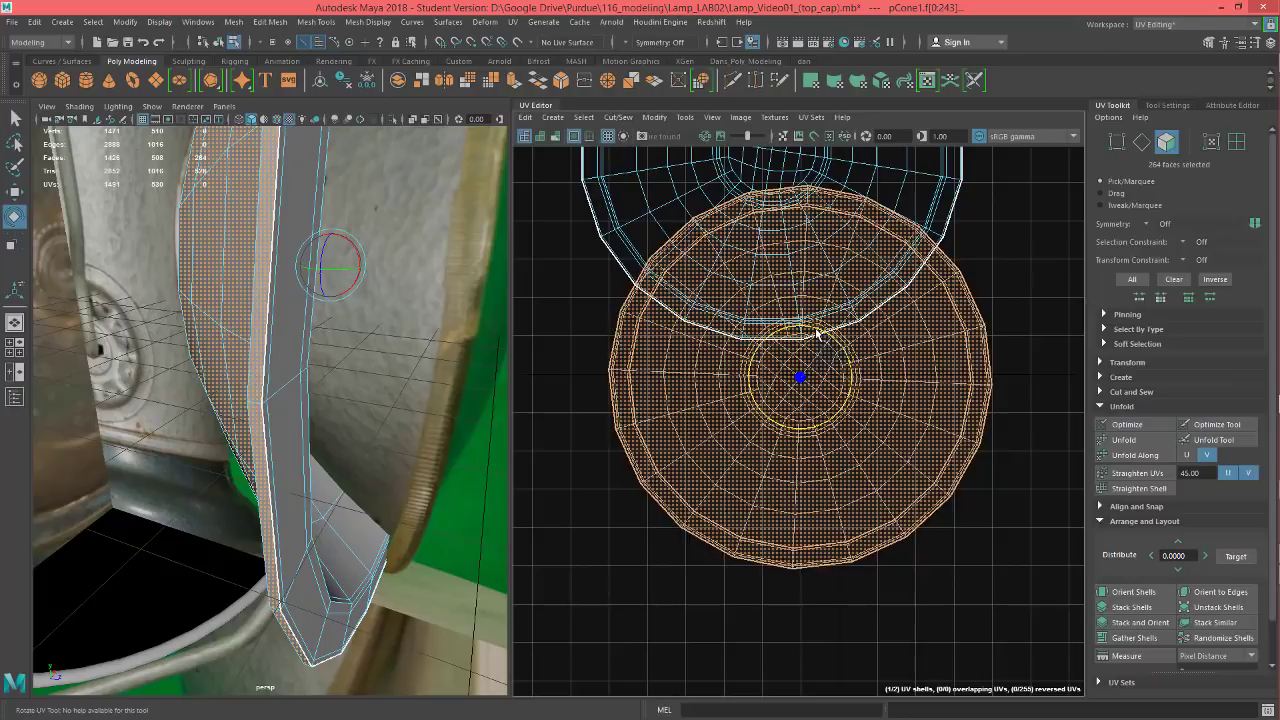
drag(795, 320, 786, 315)
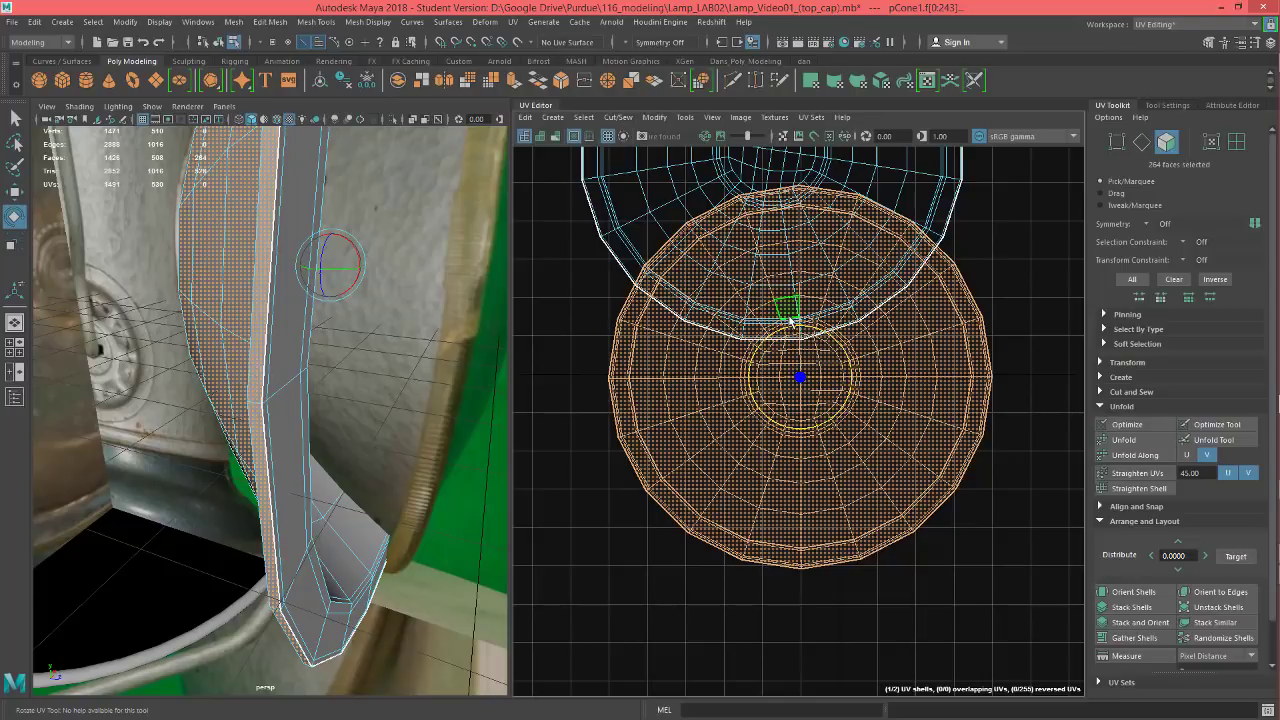
- Move the outer UV shell along positive U until it no longer overlaps the inner shell
scroll(790, 319, down, 2)
key(w)
drag(860, 358, 1107, 354)
alt+middle_drag(851, 378, 842, 487)
- Select the inner UV shell and rotate it until its center spokes run straight along U and V
double_click(823, 371)
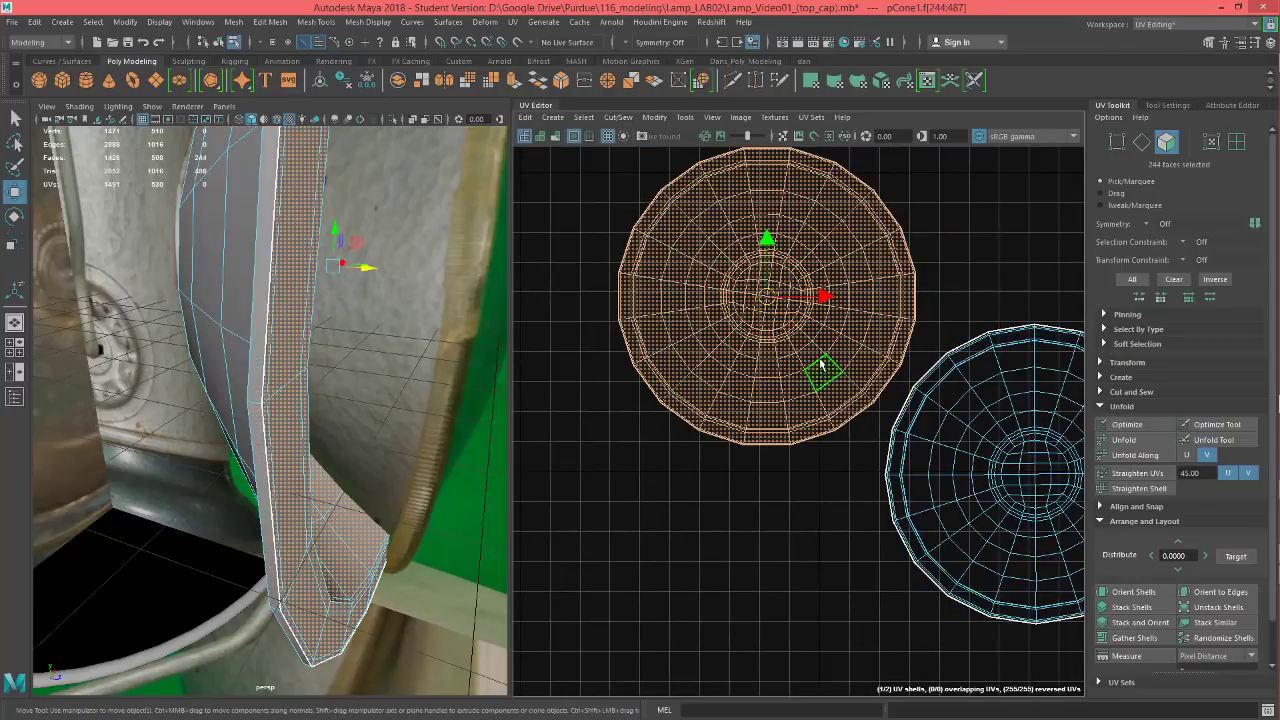
key(e)
drag(817, 310, 766, 217)
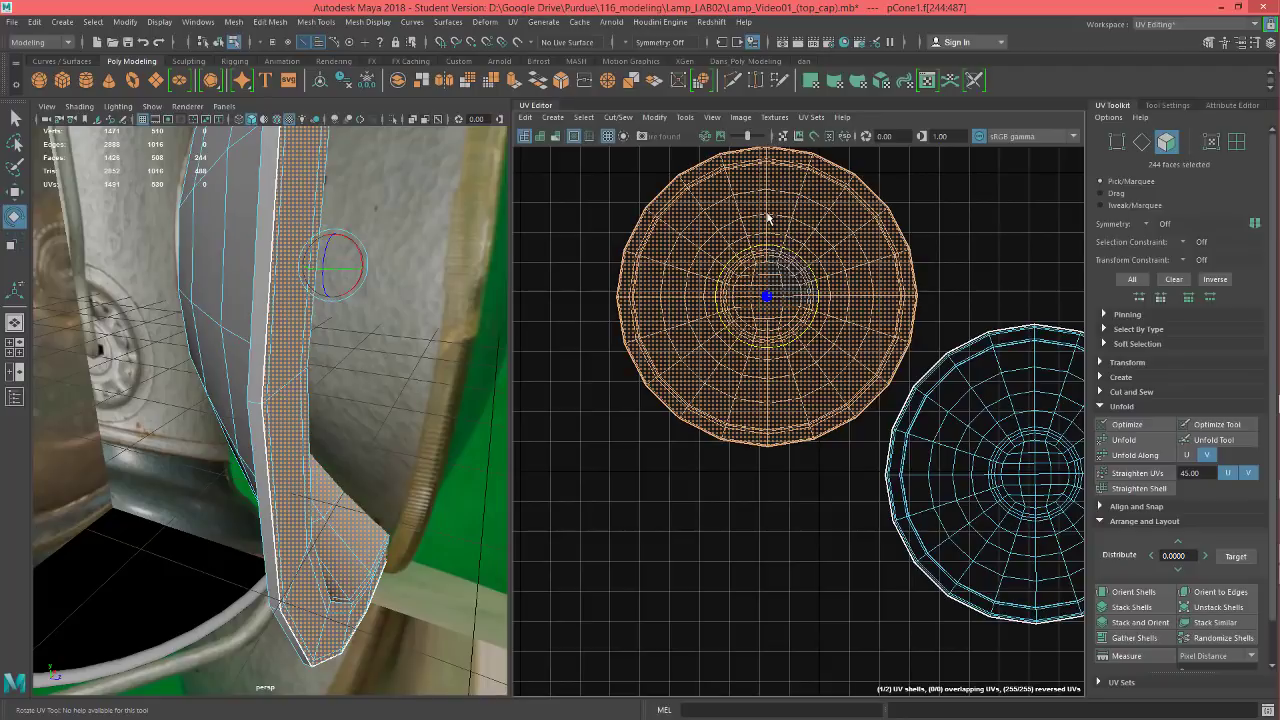
- Check the uppermost rim face of each UV shell against its place on the reflector to compare the shells' orientation
click(782, 160)
key(f)
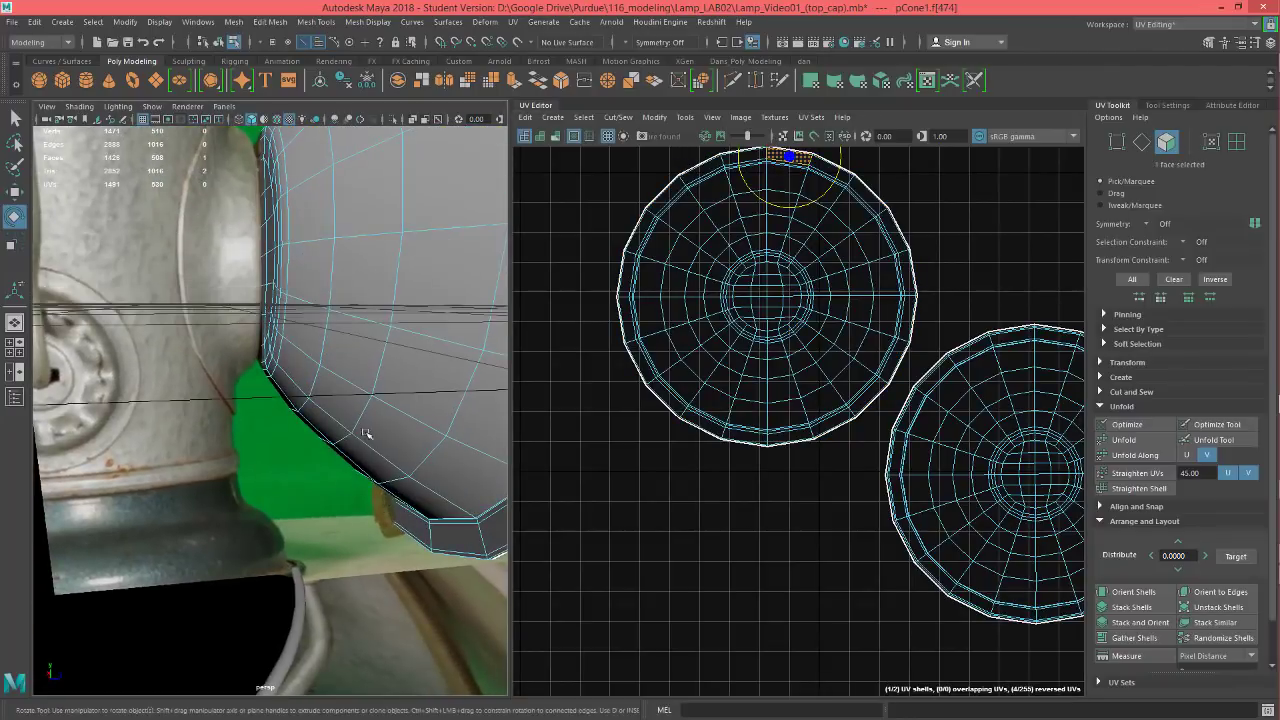
alt+drag(365, 433, 343, 672)
mouse_move(327, 474)
alt+mouse_down()
mouse_move(443, 500)
mouse_move(460, 531)
mouse_move(389, 491)
mouse_move(310, 484)
alt+mouse_up()
alt+middle_drag(1043, 352, 960, 360)
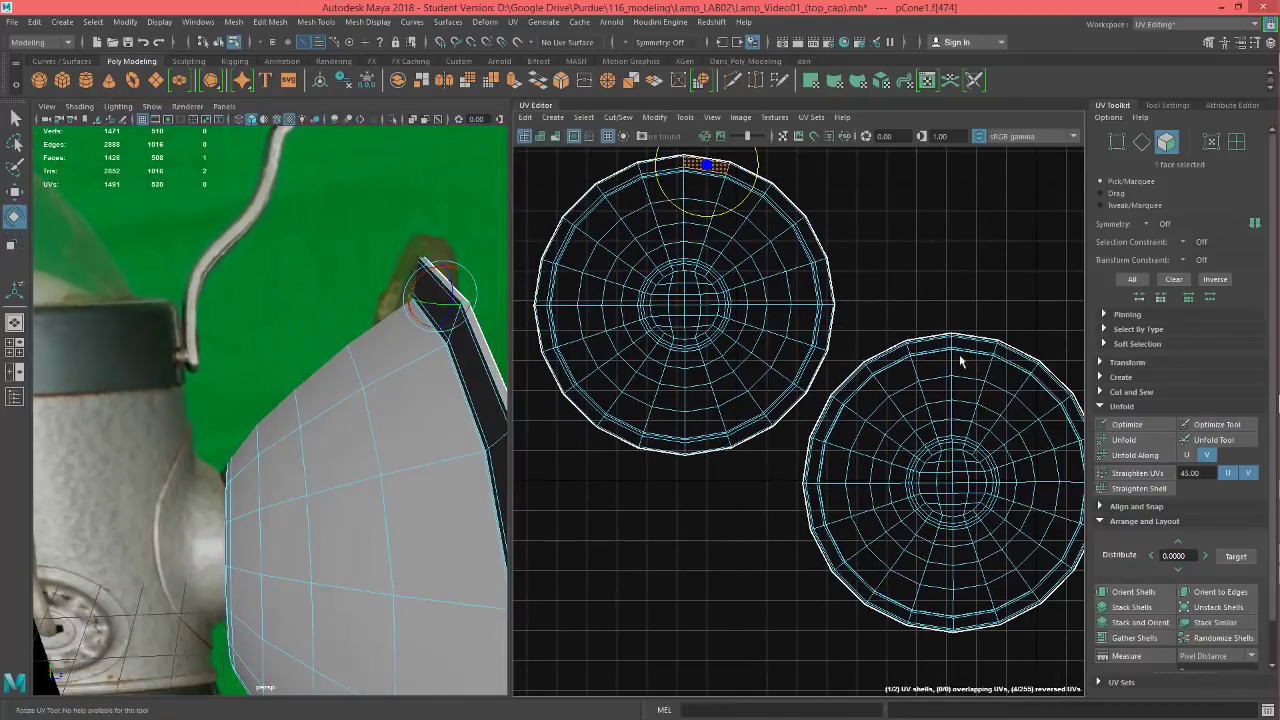
click(976, 341)
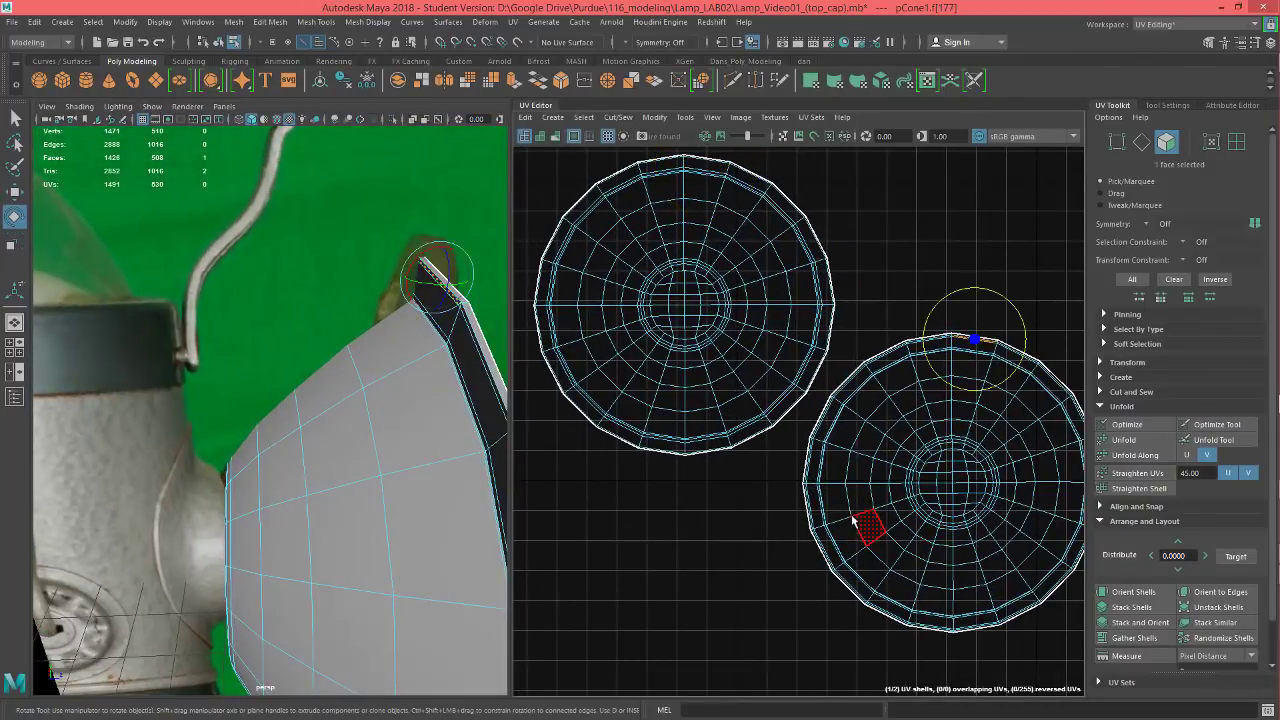
- Select both reflector UV shells and arrange them with the automatic Layout
scroll(714, 394, down, 4)
drag(604, 226, 1074, 548)
scroll(1160, 625, down, 1)
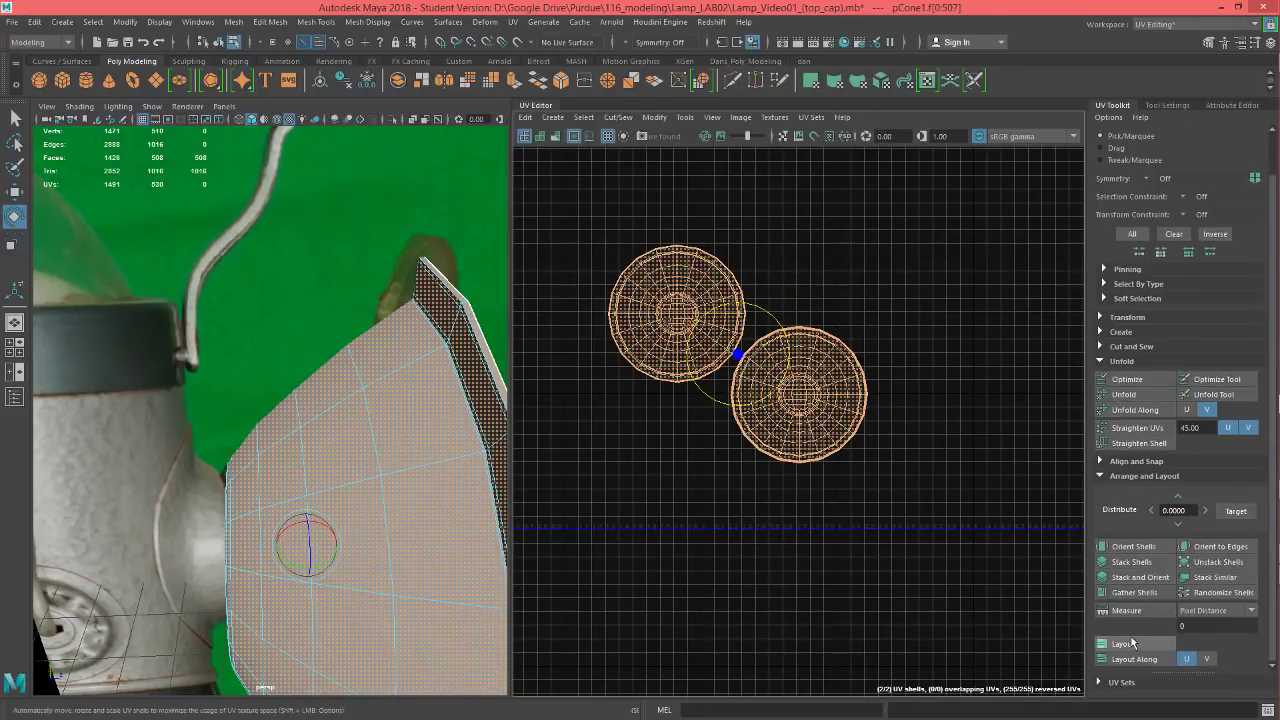
click(1127, 643)
scroll(783, 551, down, 3)
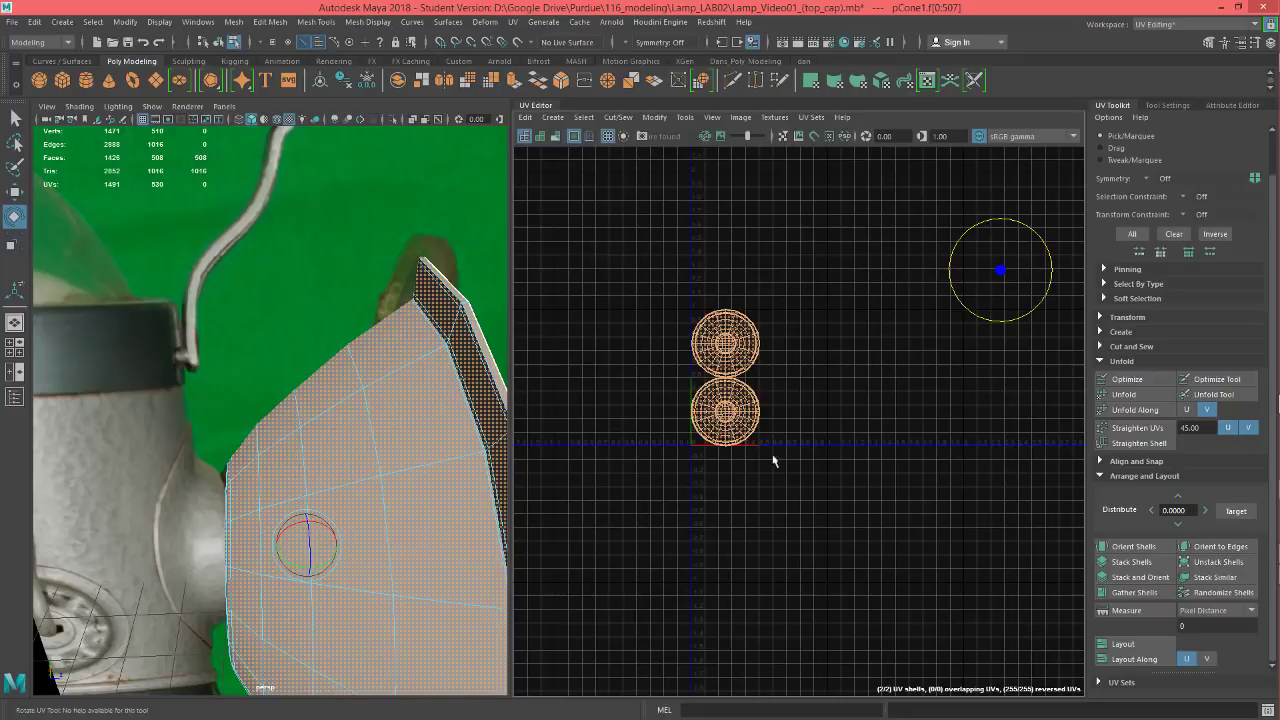
scroll(732, 446, up, 3)
scroll(769, 503, up, 2)
scroll(797, 523, down, 5)
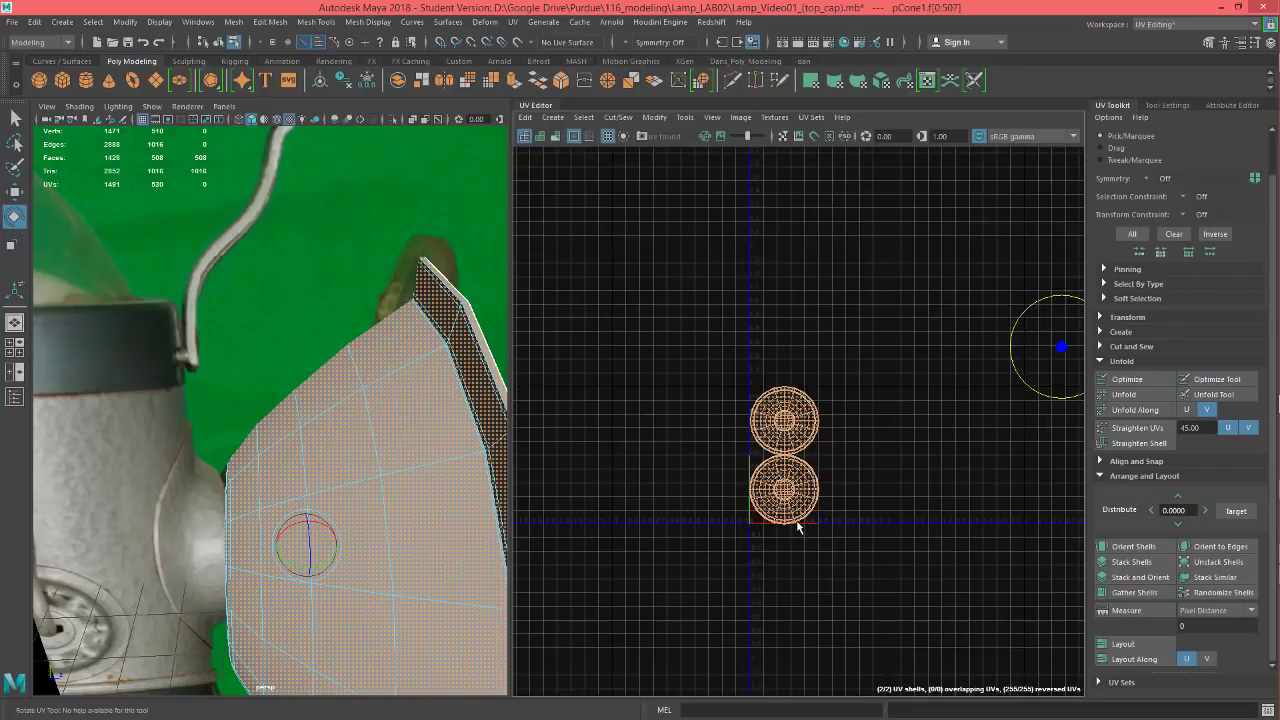
- Move both laid-out shells together far along positive U and up along V, clear of the 0–1 UV tile
key(w)
drag(1002, 390, 1132, 292)
alt+middle_drag(905, 459, 818, 514)
scroll(824, 510, down, 3)
scroll(839, 495, down, 2)
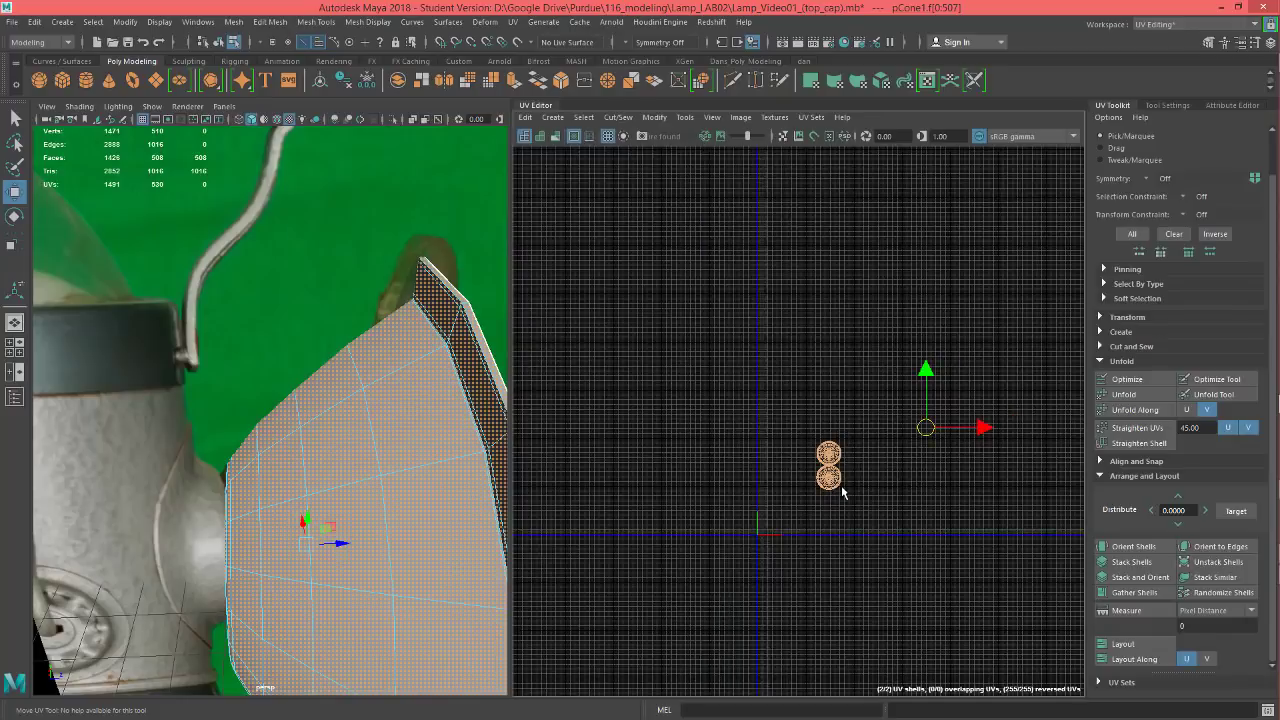
scroll(848, 485, up, 2)
drag(906, 516, 741, 347)
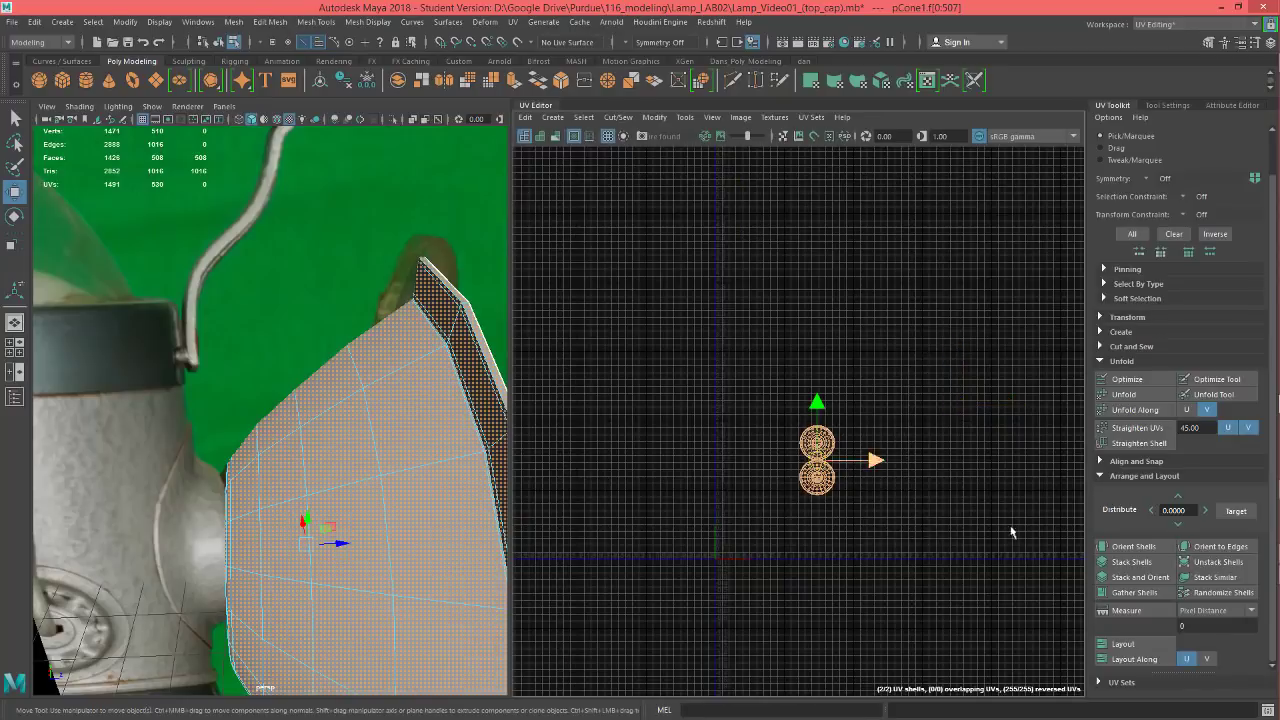
drag(817, 461, 963, 428)
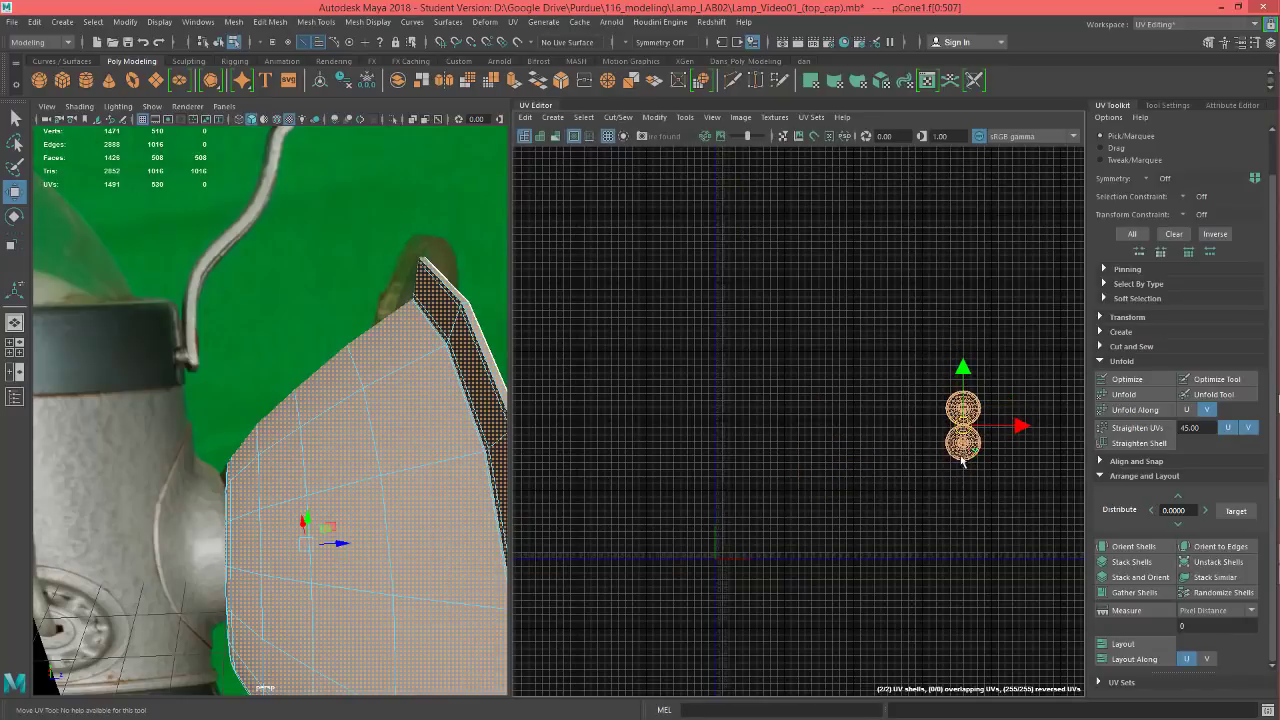
- Examine the reflector's outer surface and rim against its two UV shells, ending with both shells selected
alt+middle_drag(941, 437, 815, 449)
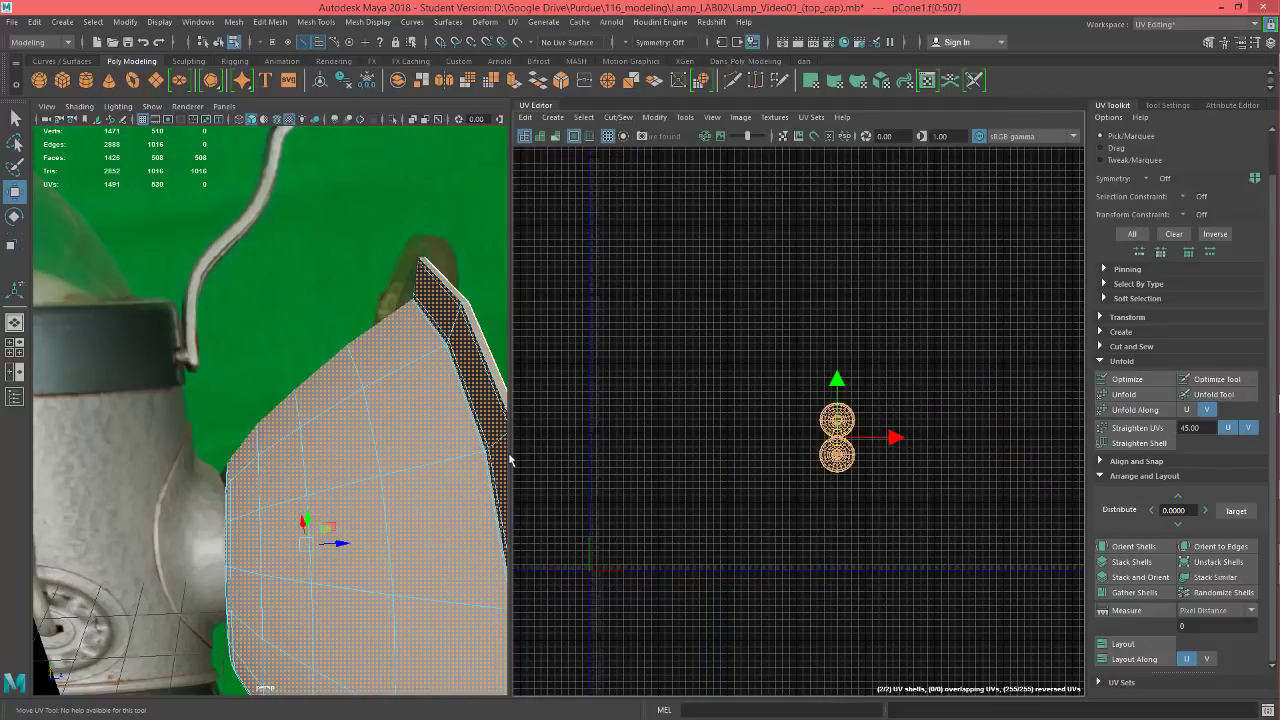
alt+drag(321, 461, 234, 512)
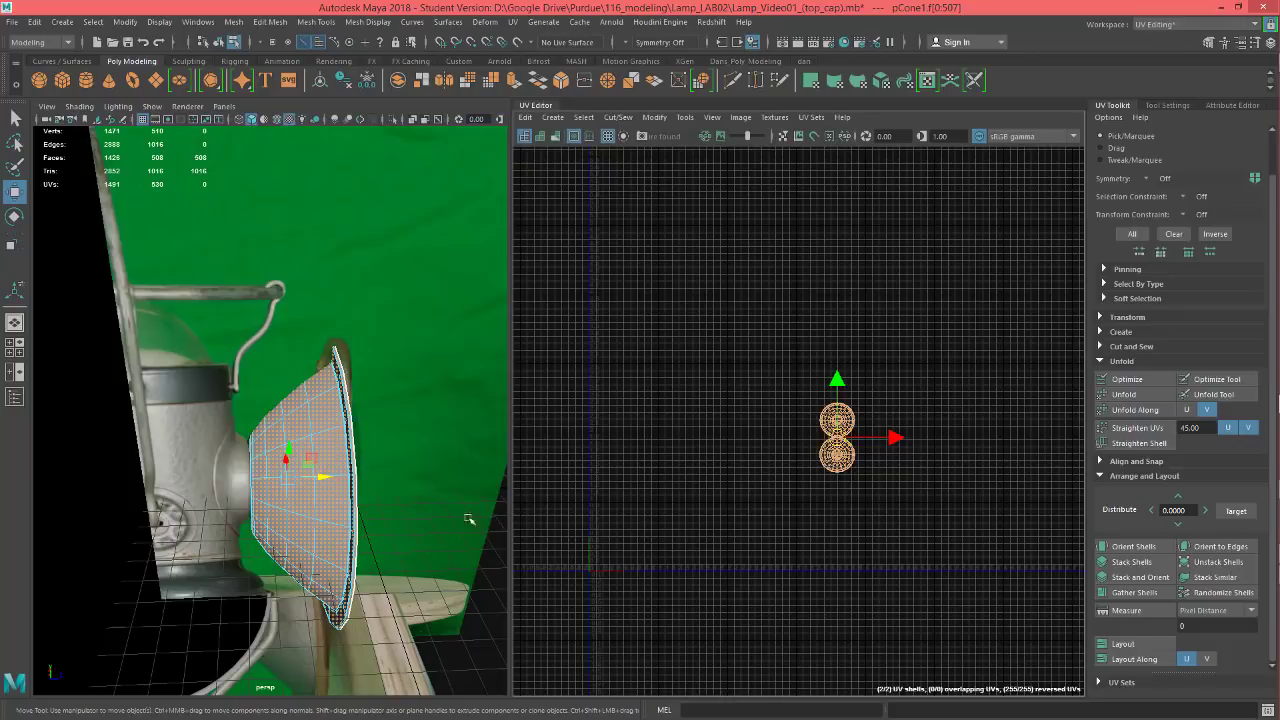
click(300, 514)
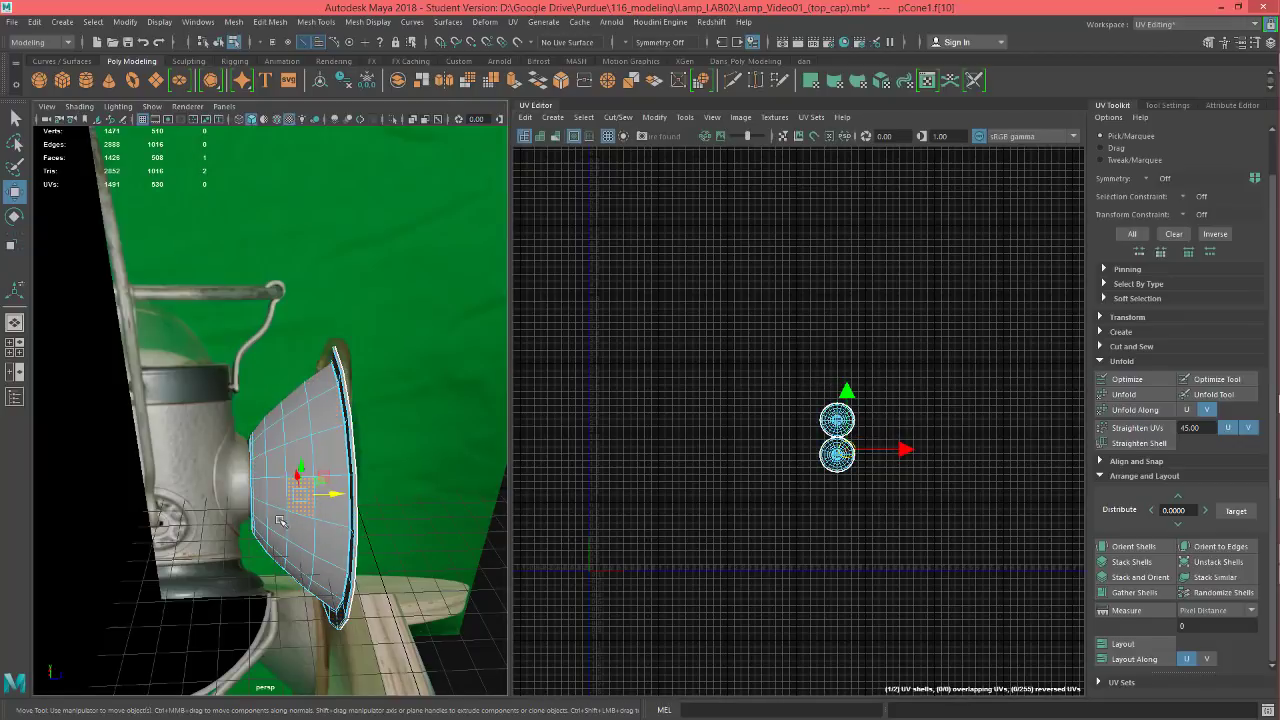
alt+drag(430, 601, 296, 498)
scroll(283, 485, up, 5)
scroll(270, 472, down, 3)
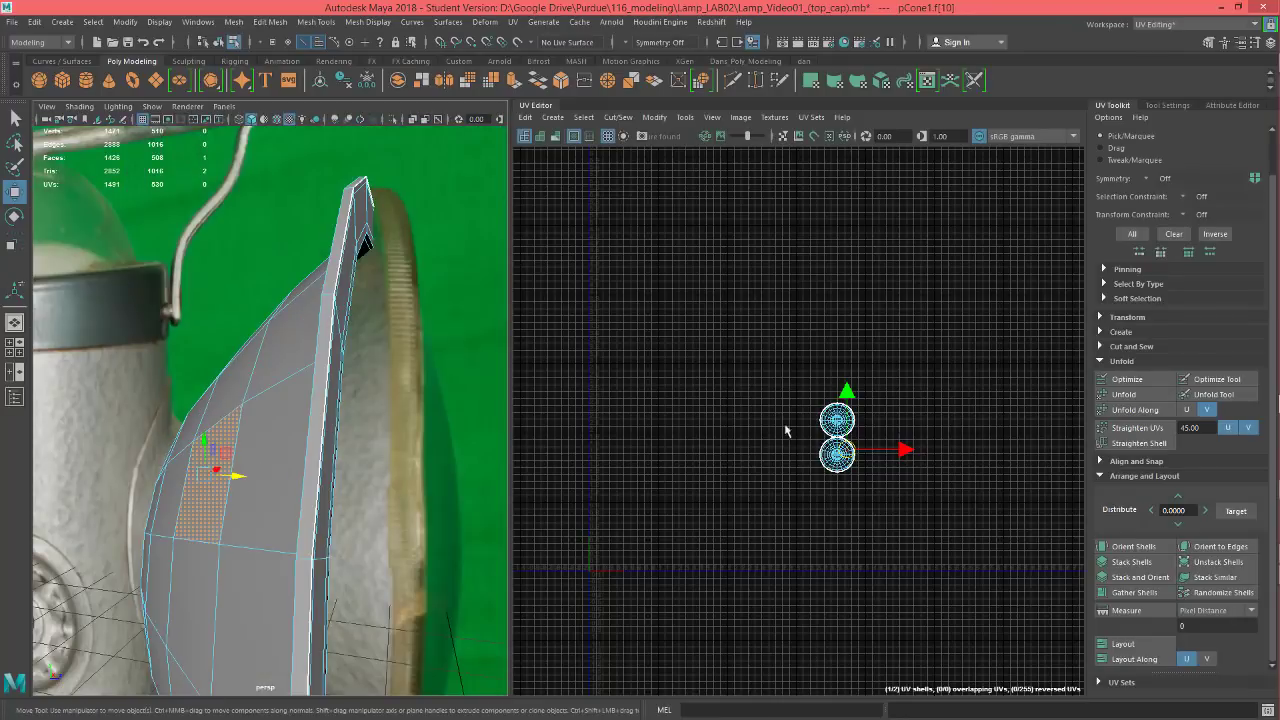
drag(775, 375, 915, 505)
alt+drag(257, 301, 316, 347)
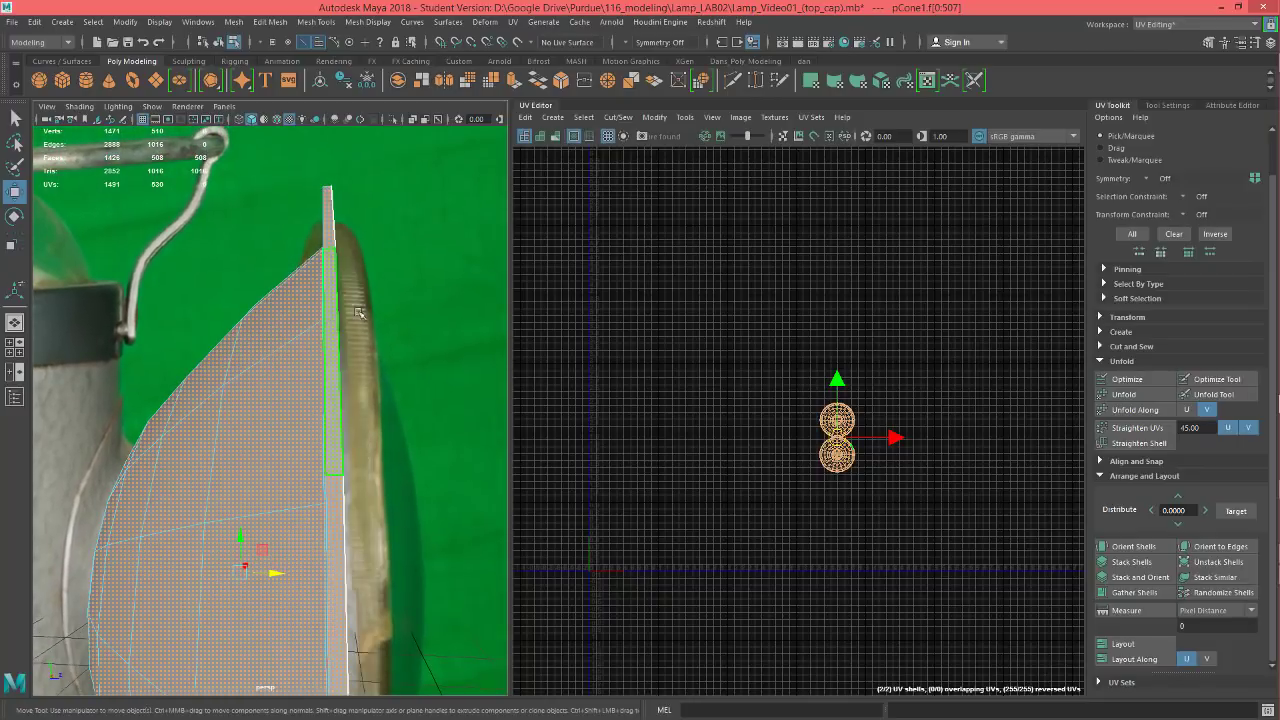
- Insert two supporting edge loops around the reflector's outer rim with the Multi-Cut tool
right_drag(322, 232, 366, 207)
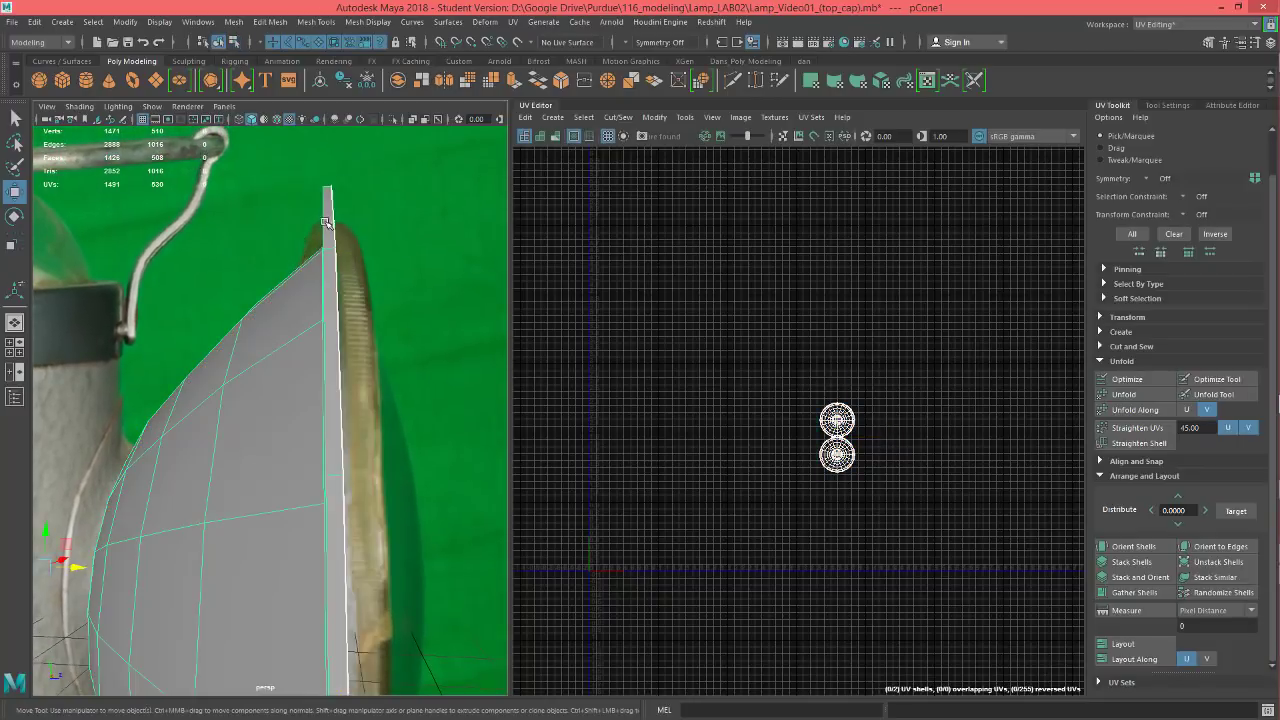
click(734, 82)
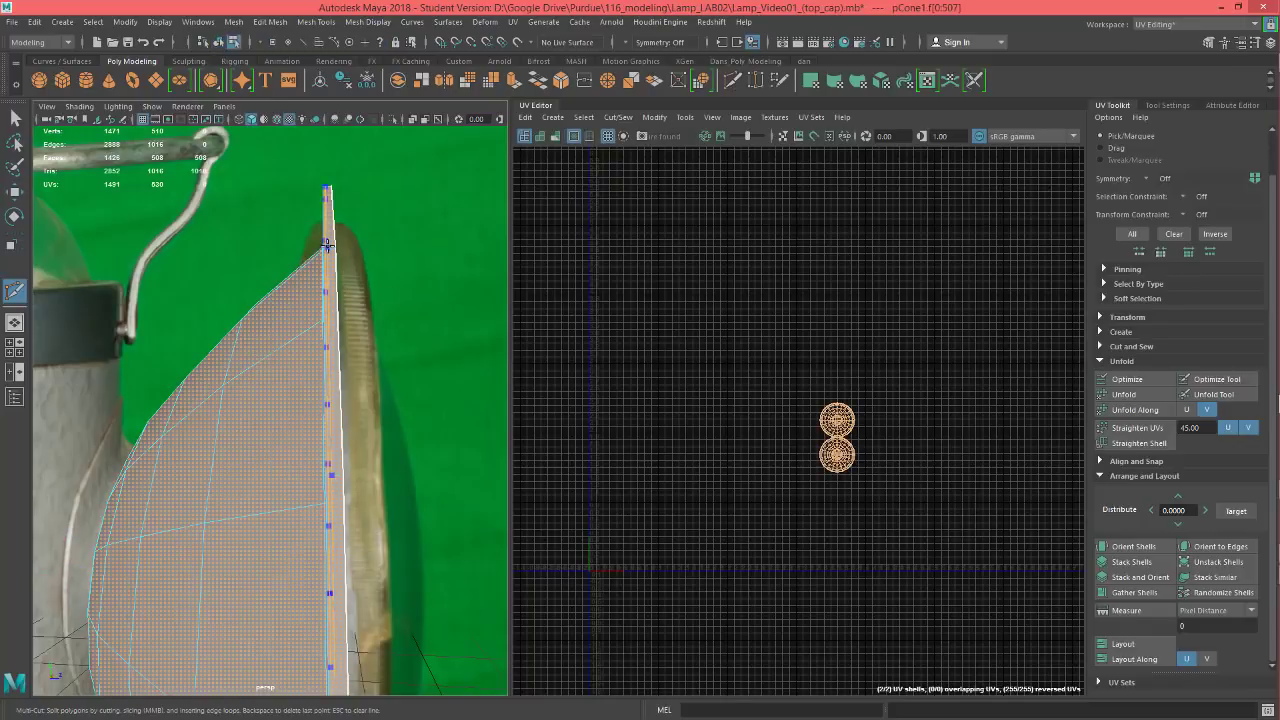
alt+drag(338, 262, 372, 326)
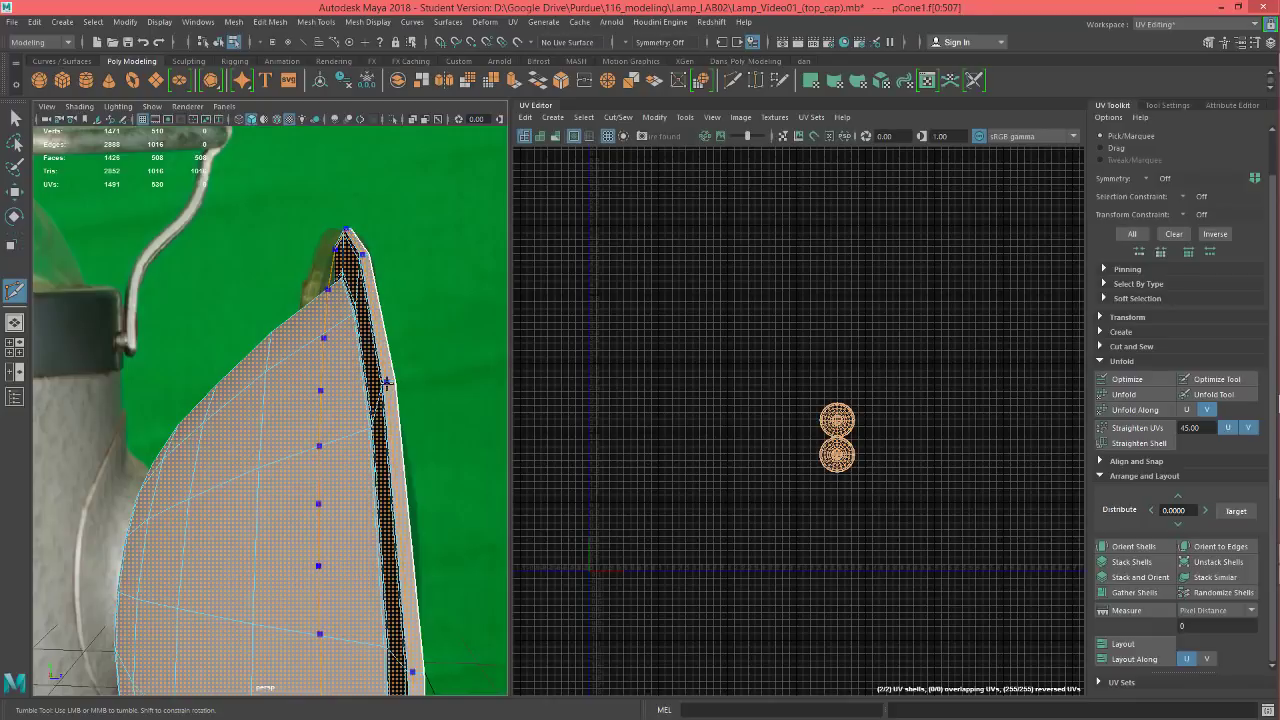
ctrl+click(386, 382)
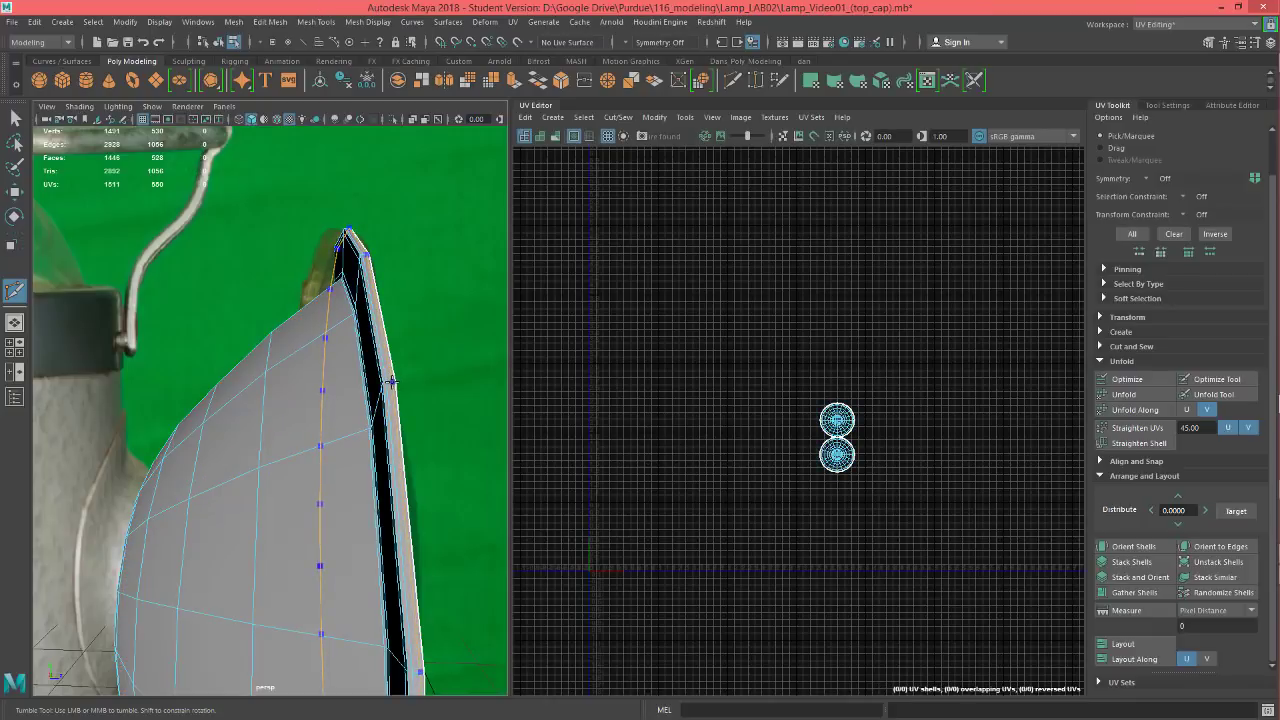
ctrl+click(391, 381)
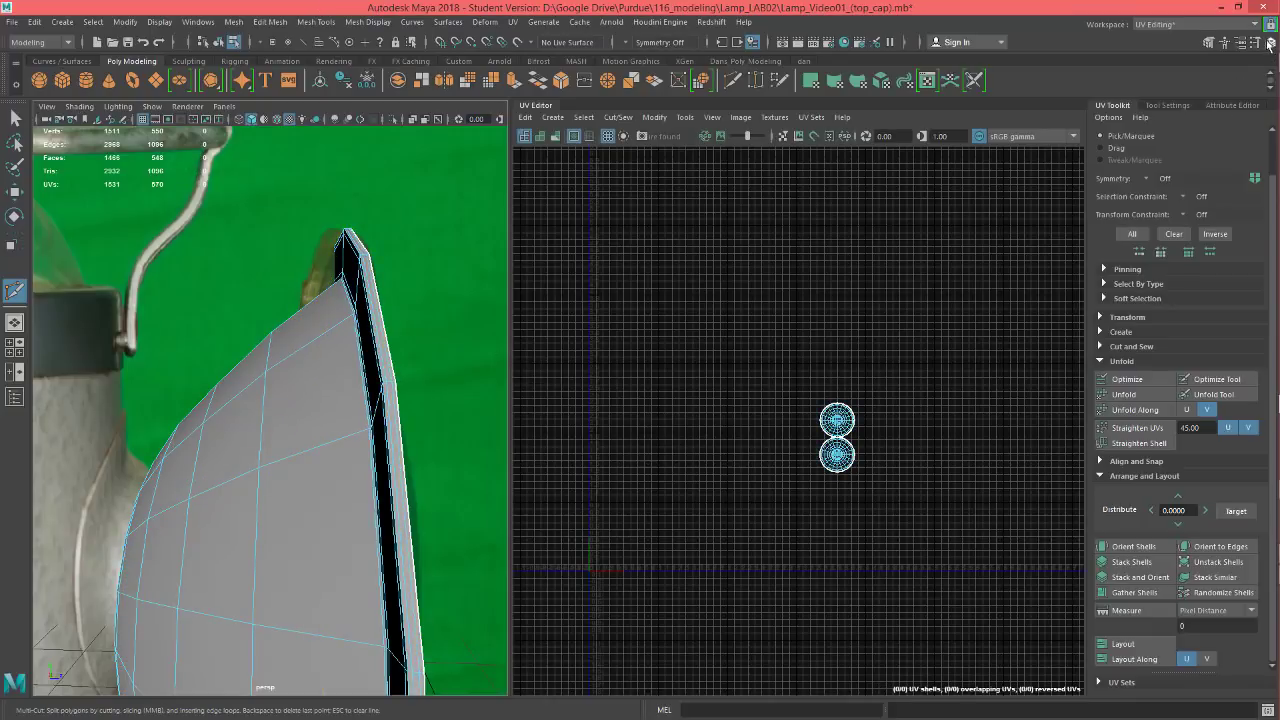
- Switch to the Modeling - Standard workspace and save the scene
click(1255, 24)
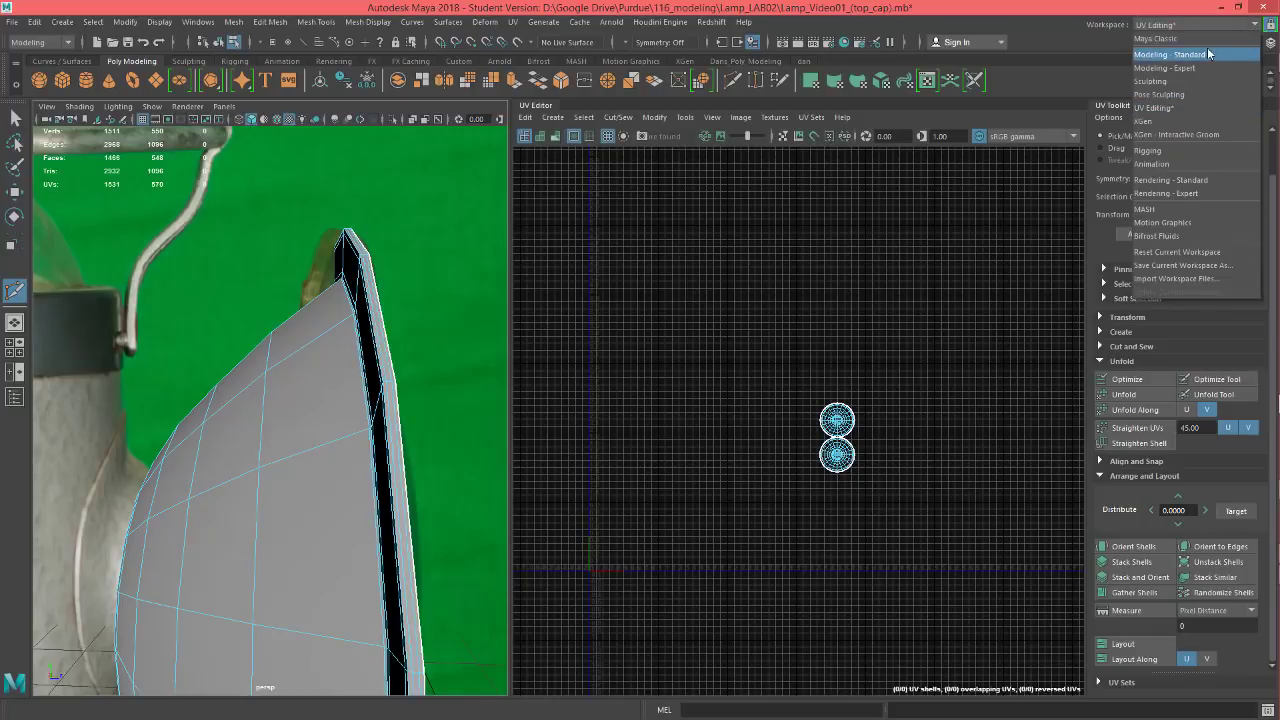
click(1170, 54)
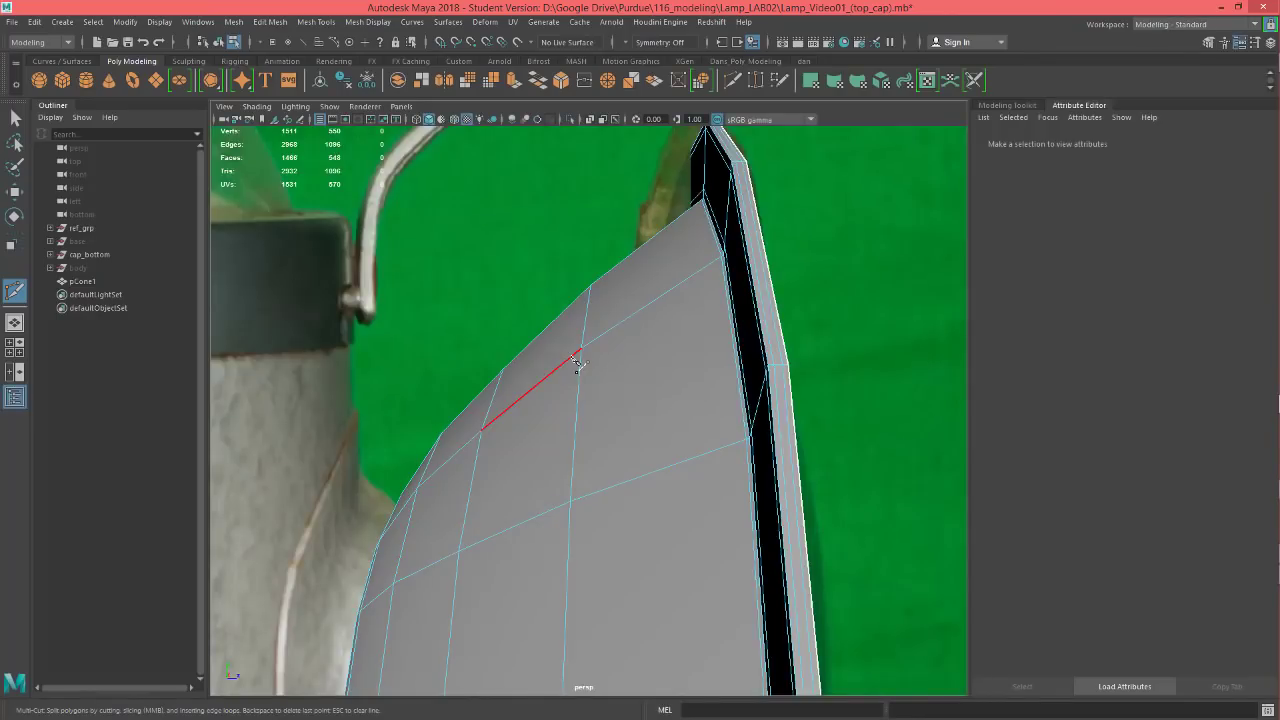
key(ctrl+a)
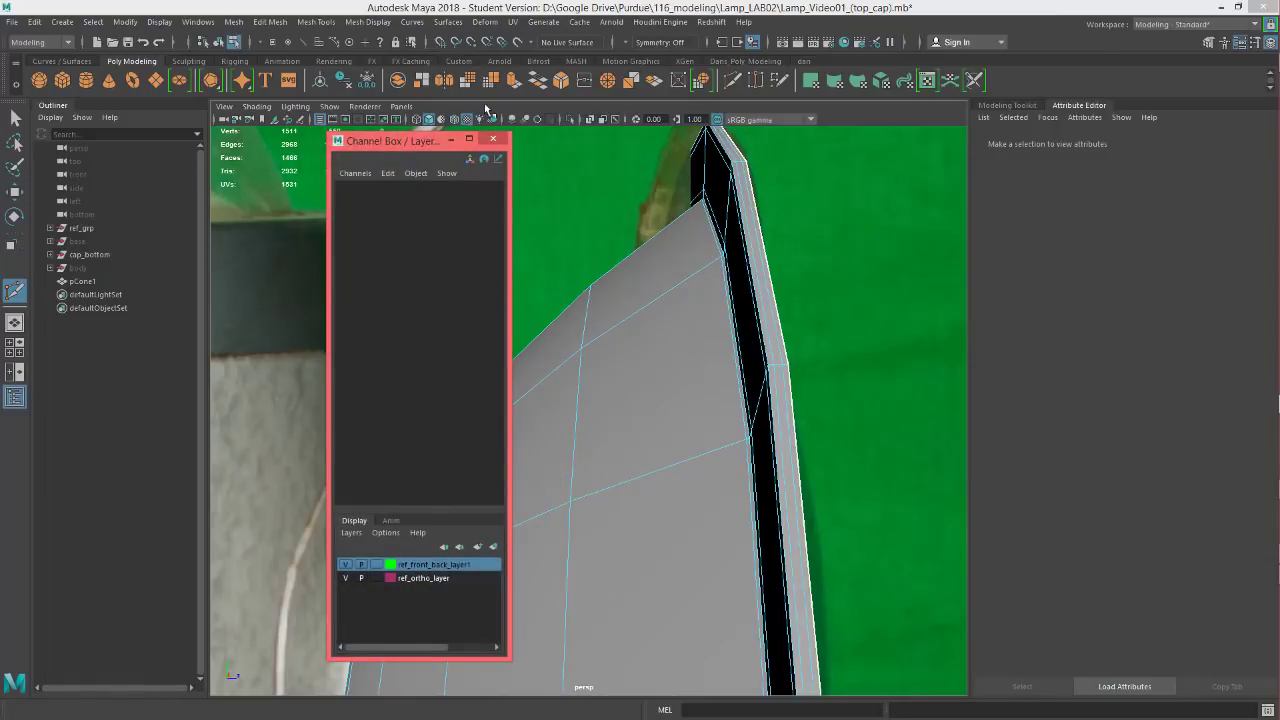
key(ctrl+a)
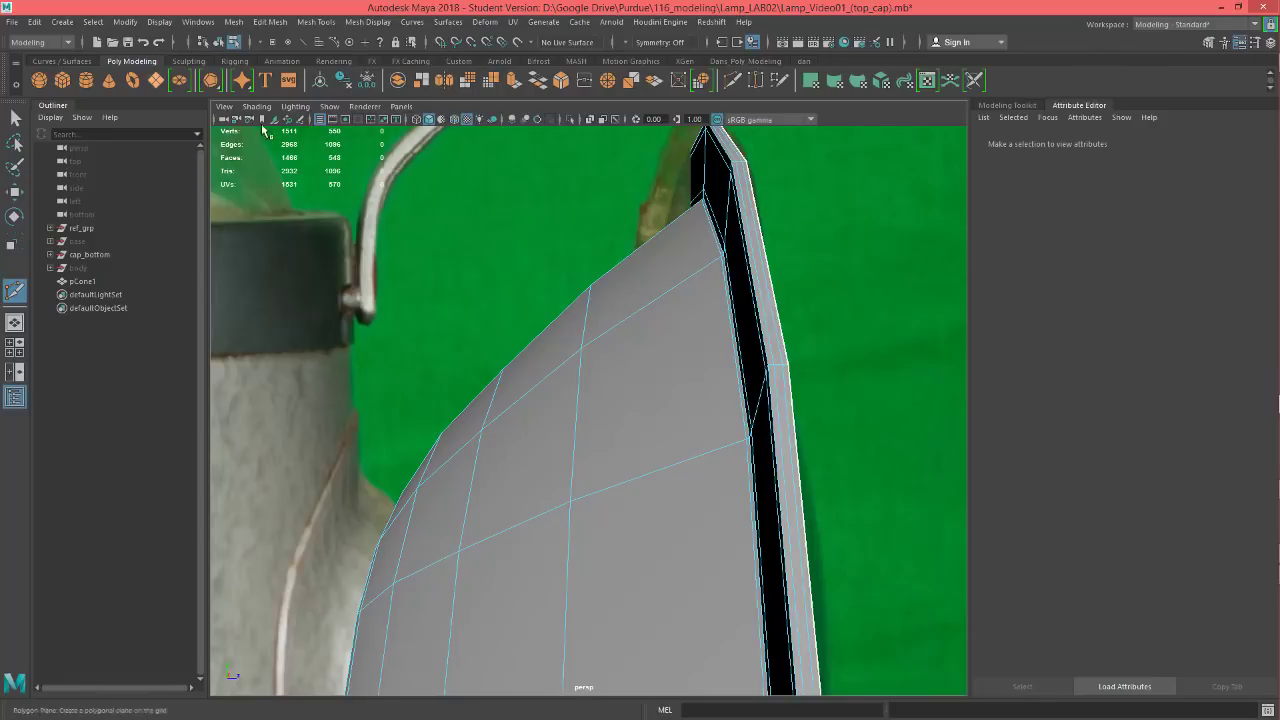
key(ctrl+s)
click(611, 377)
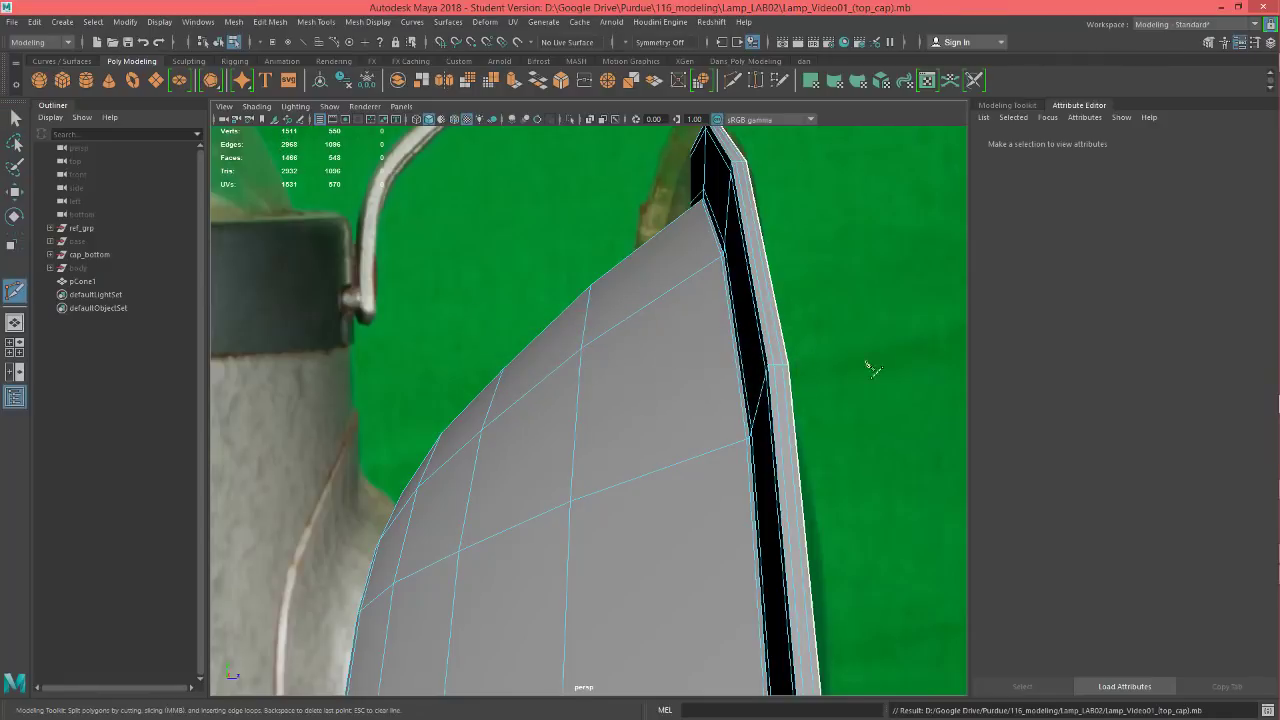
- Close the floating Channel Box / Layer Editor and reset the Modeling - Standard workspace to its default layout
alt+drag(852, 330, 763, 363)
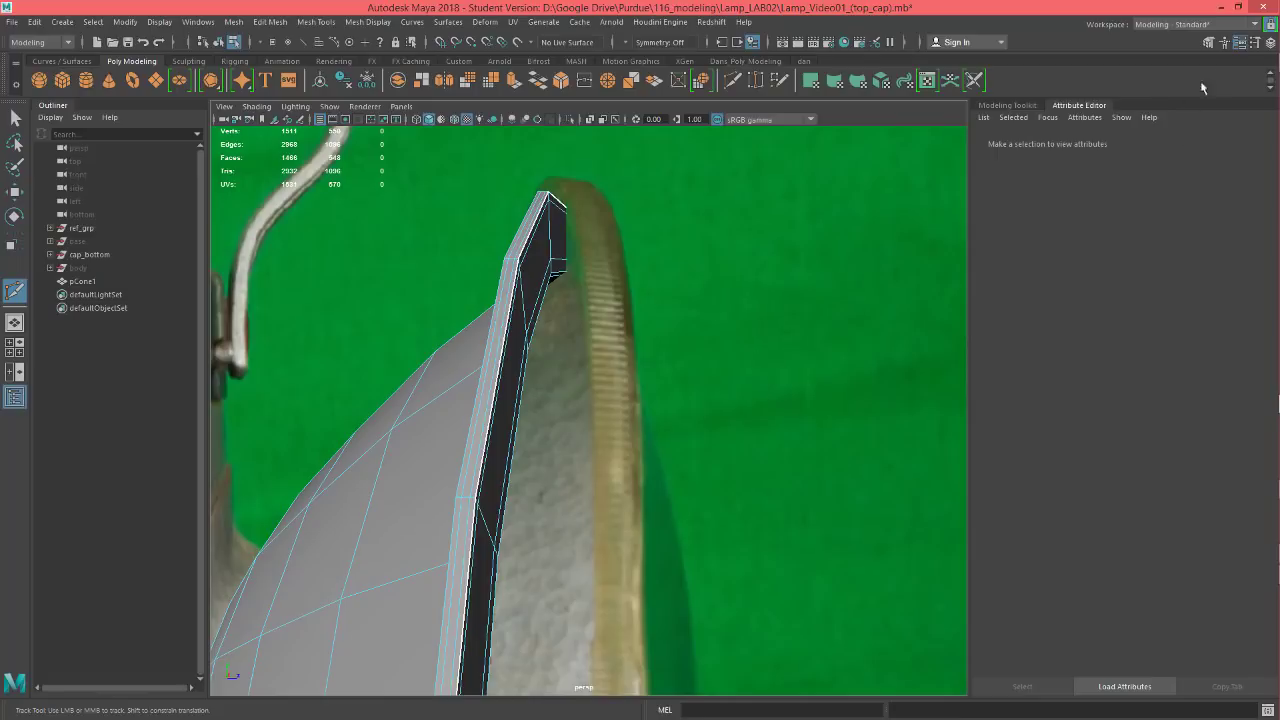
key(ctrl+a)
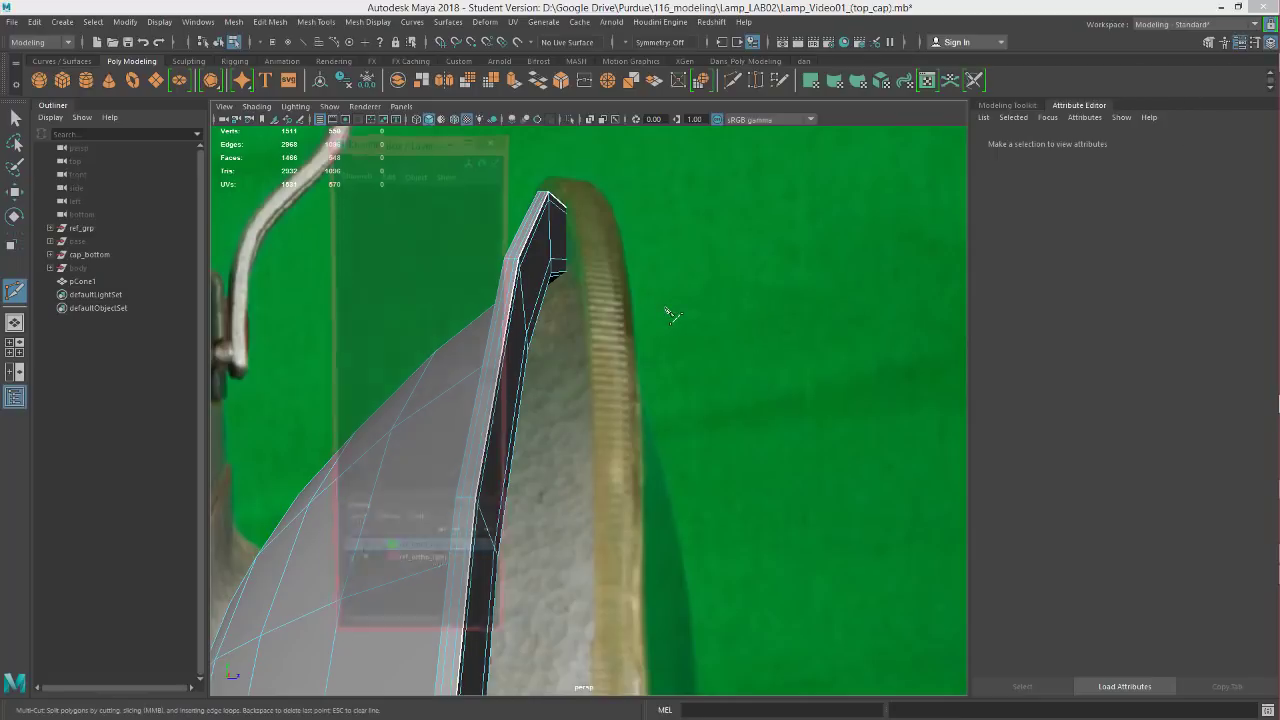
click(491, 142)
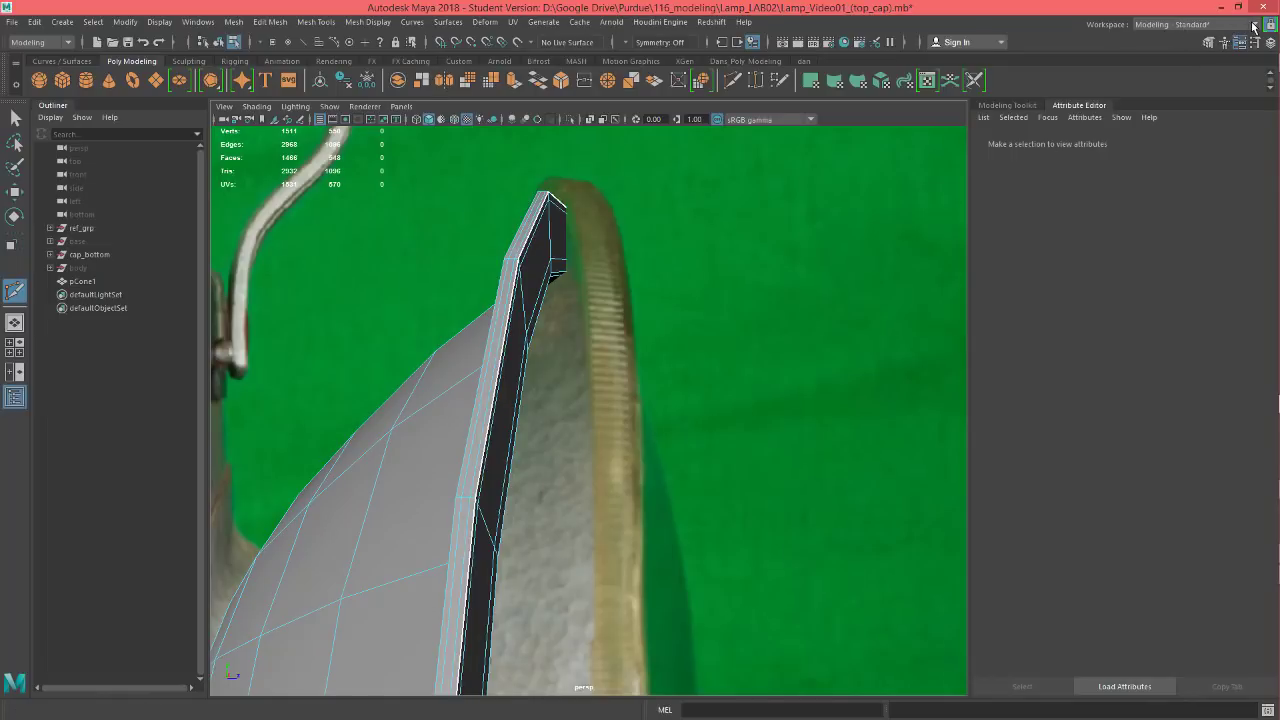
click(1254, 25)
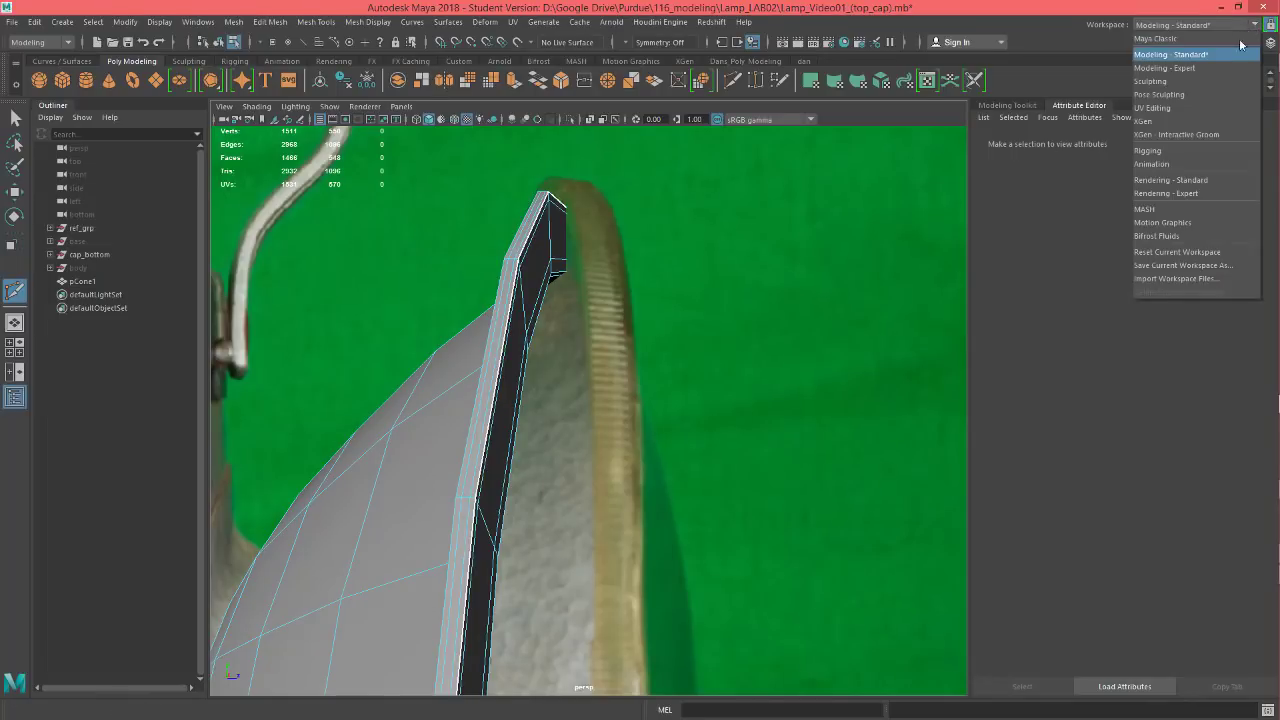
click(1177, 253)
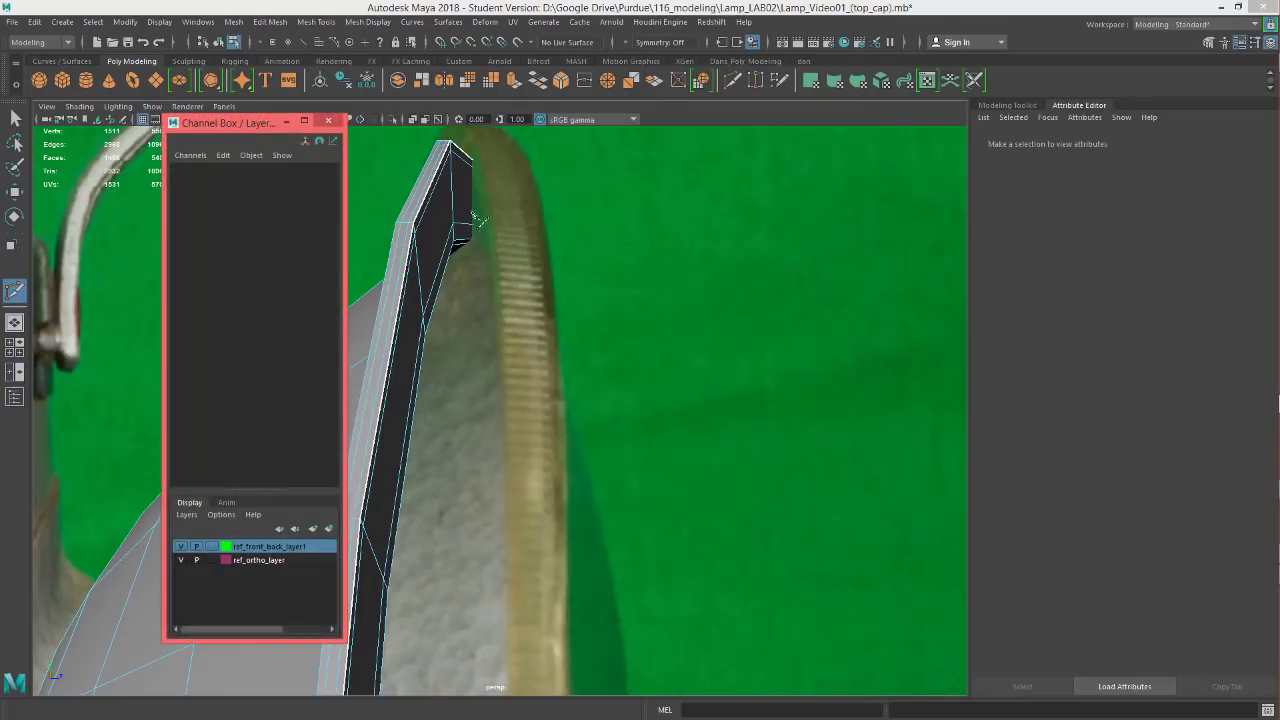
click(328, 121)
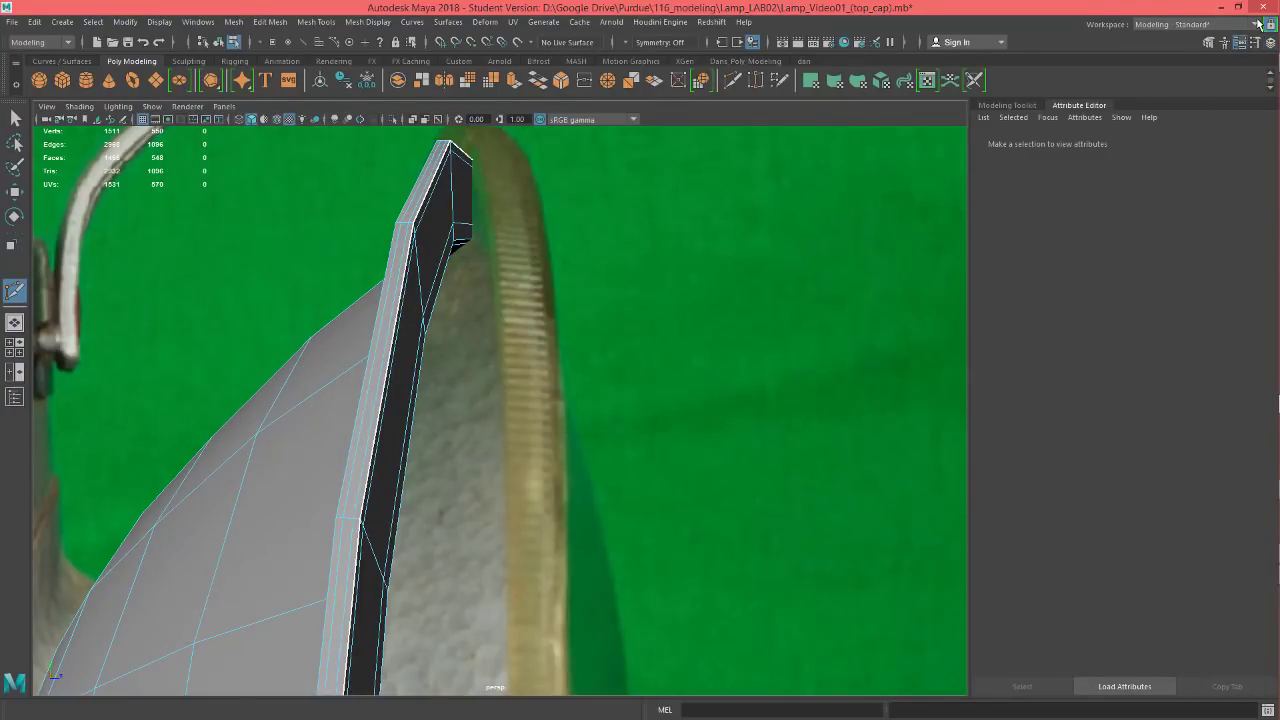
click(1256, 23)
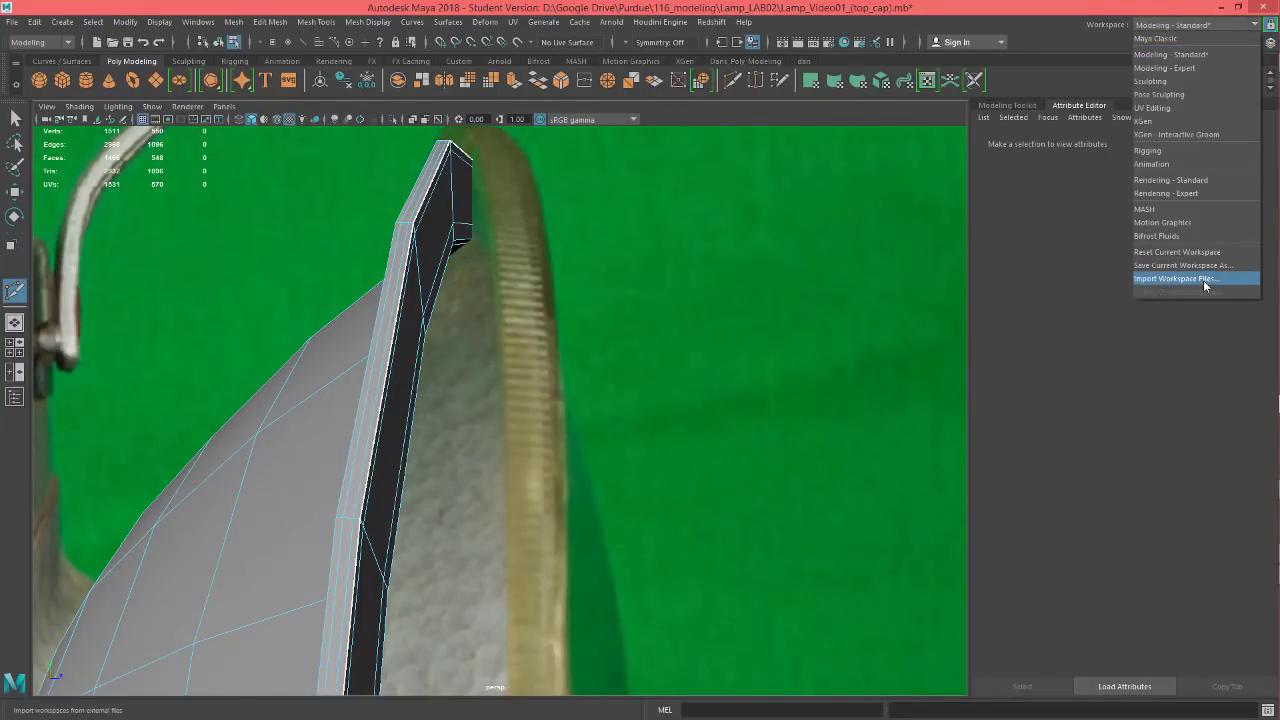
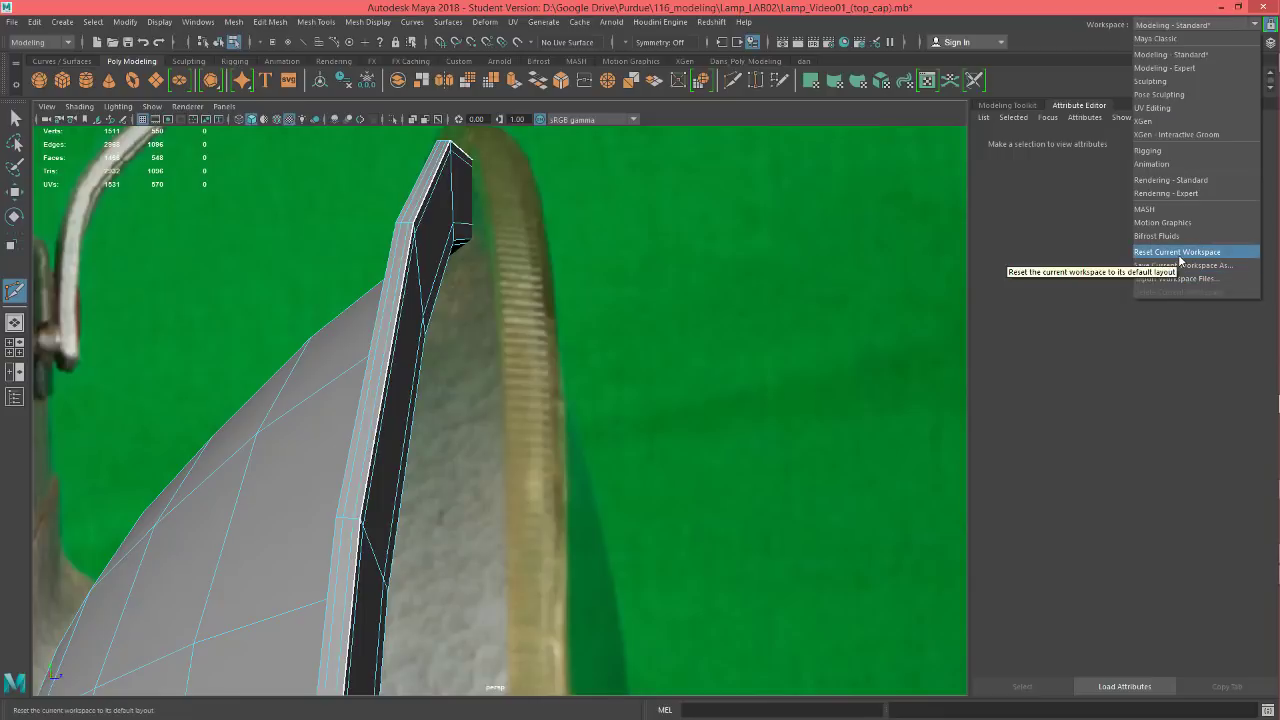
click(1178, 253)
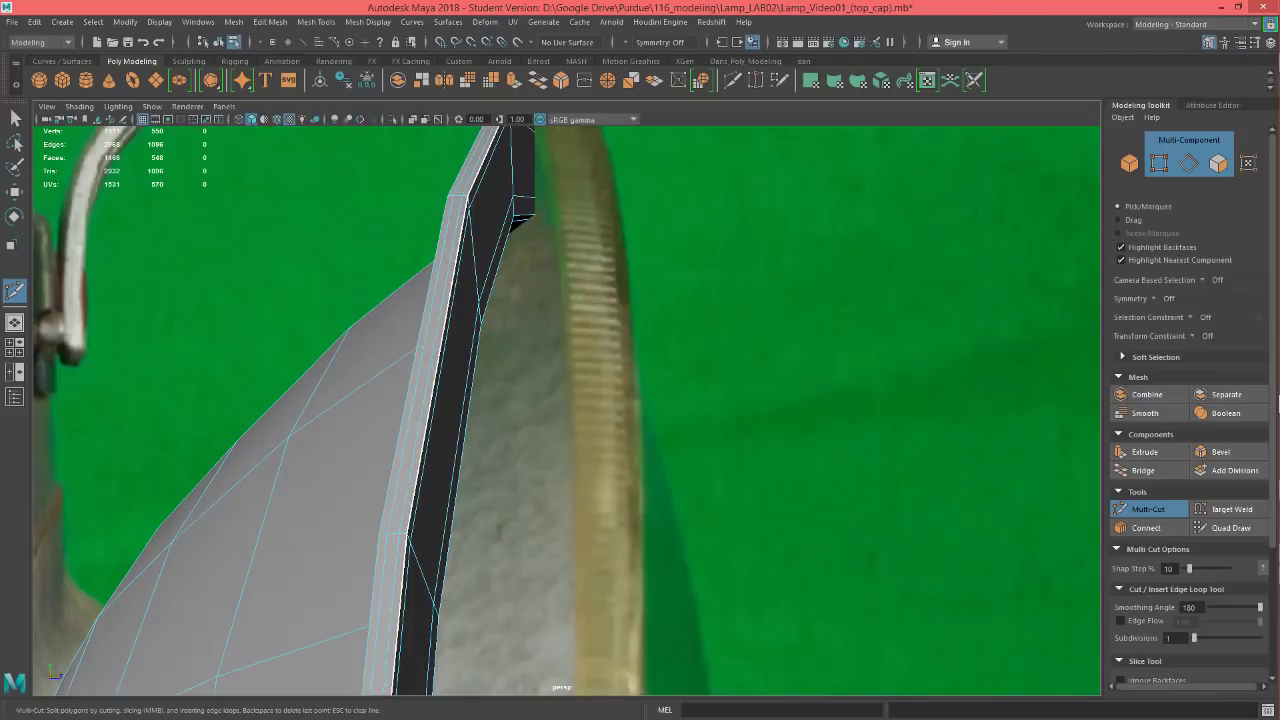
- Show the Channel Box / Layer Editor and move its floating window clear of the reflector, beside the Modeling Toolkit
click(1254, 42)
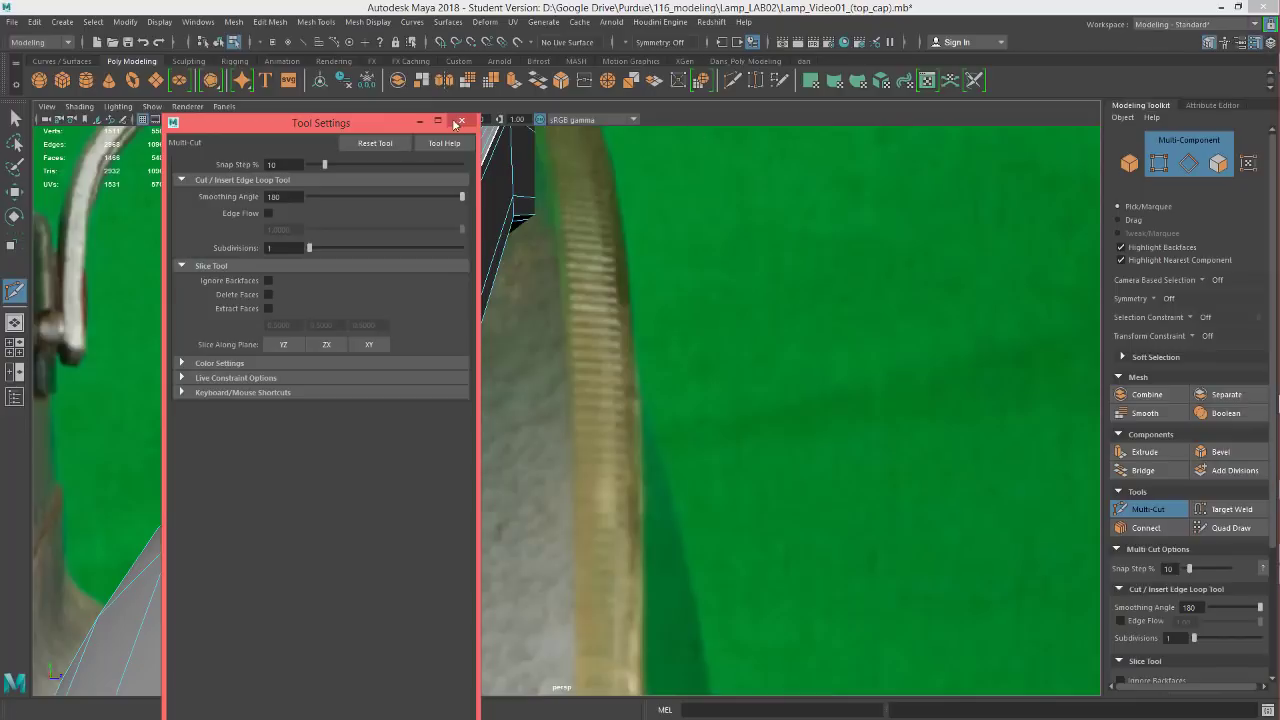
click(462, 121)
click(1268, 42)
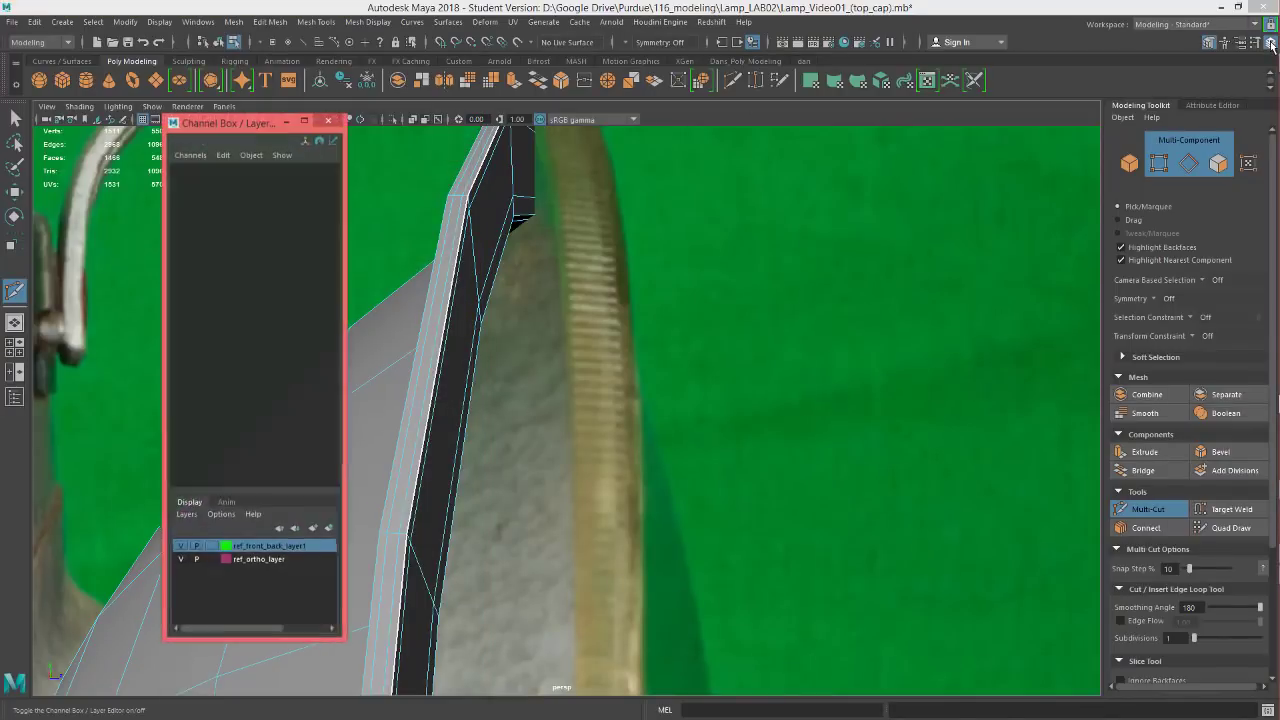
drag(222, 127, 965, 170)
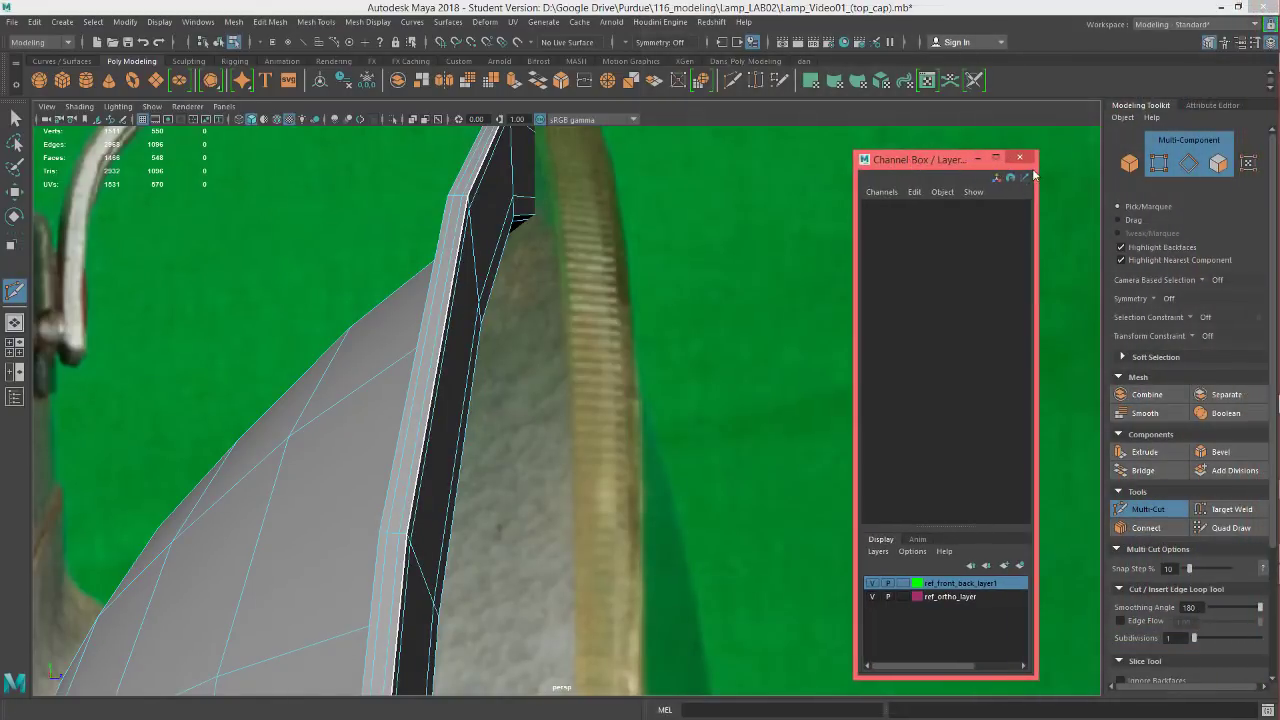
drag(958, 163, 1002, 163)
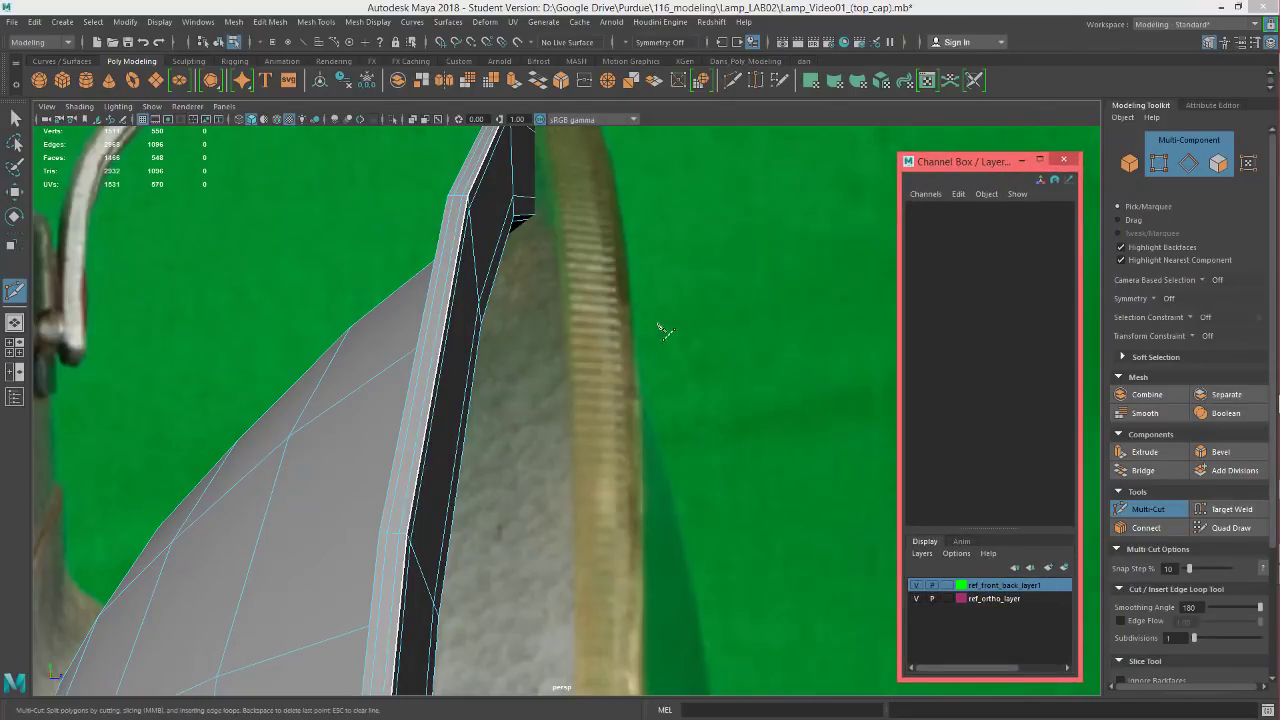
- Inspect the reflector's rim and interior with the Move tool active, and close the floating Channel Box / Layer Editor
mouse_move(596, 376)
alt+mouse_down()
mouse_move(611, 401)
mouse_move(586, 386)
alt+mouse_up()
scroll(580, 383, down, 2)
key(w)
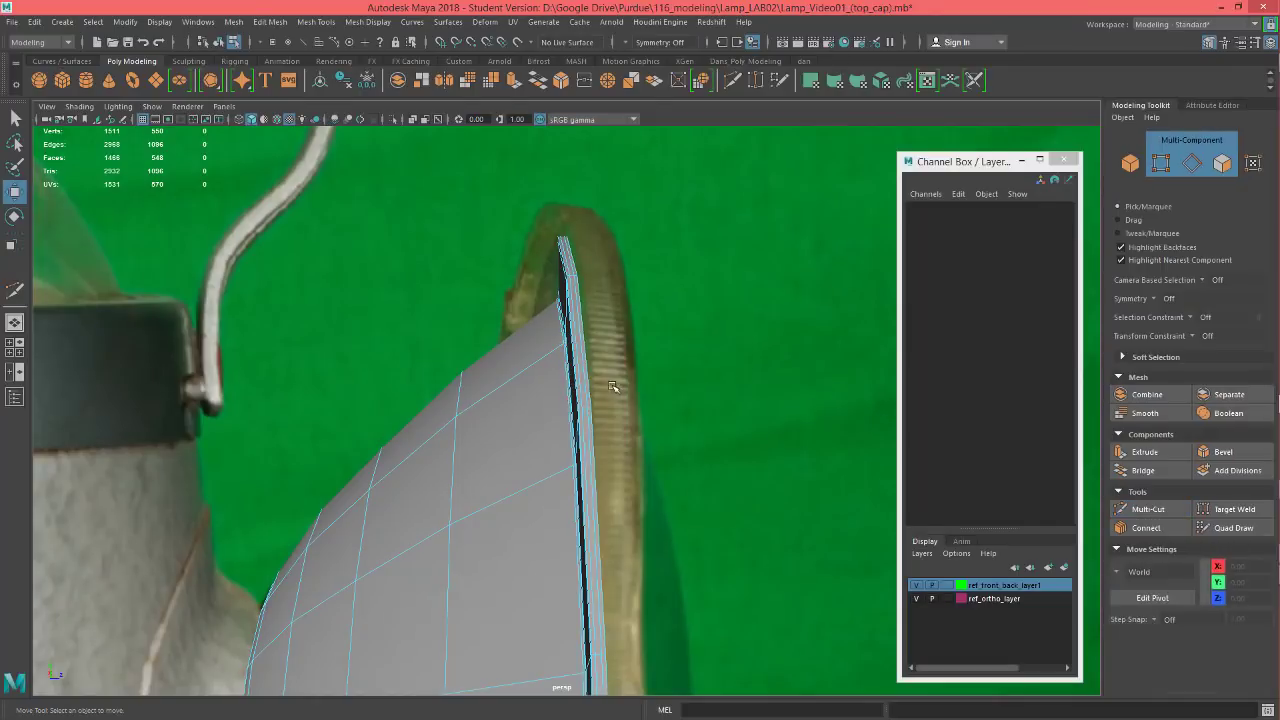
scroll(606, 391, up, 2)
scroll(536, 434, down, 3)
alt+drag(580, 443, 342, 405)
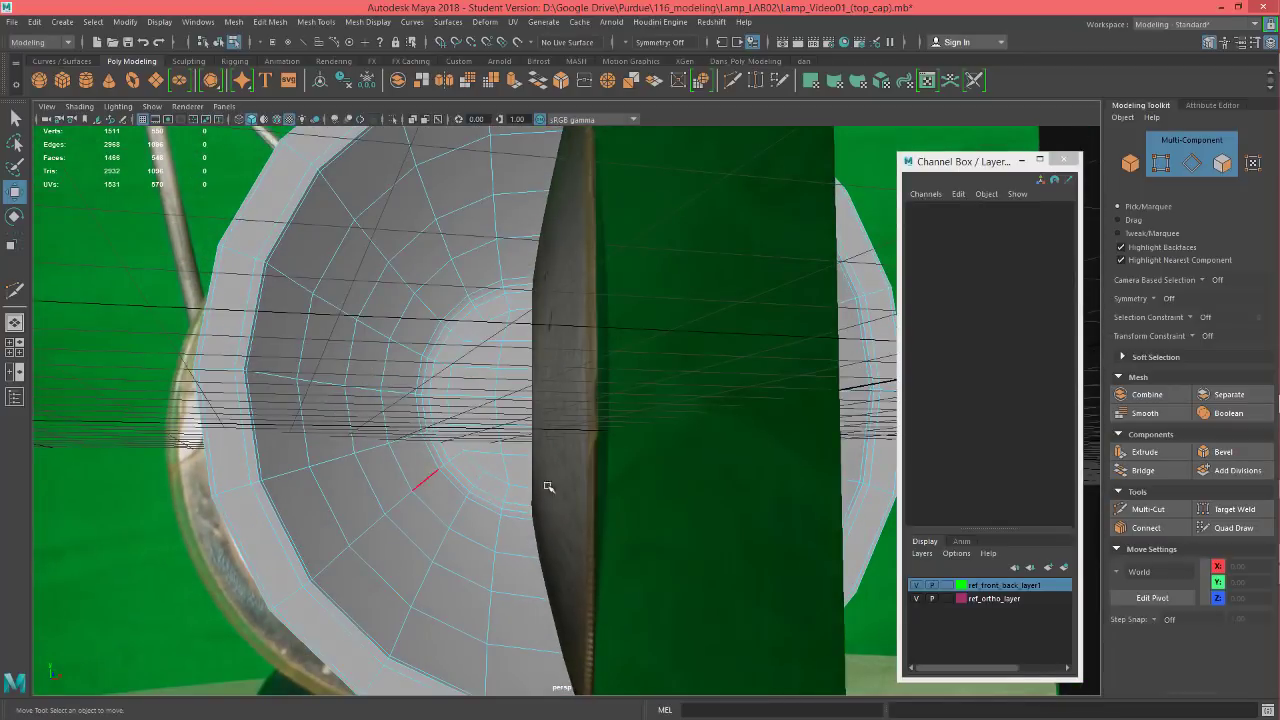
click(1067, 160)
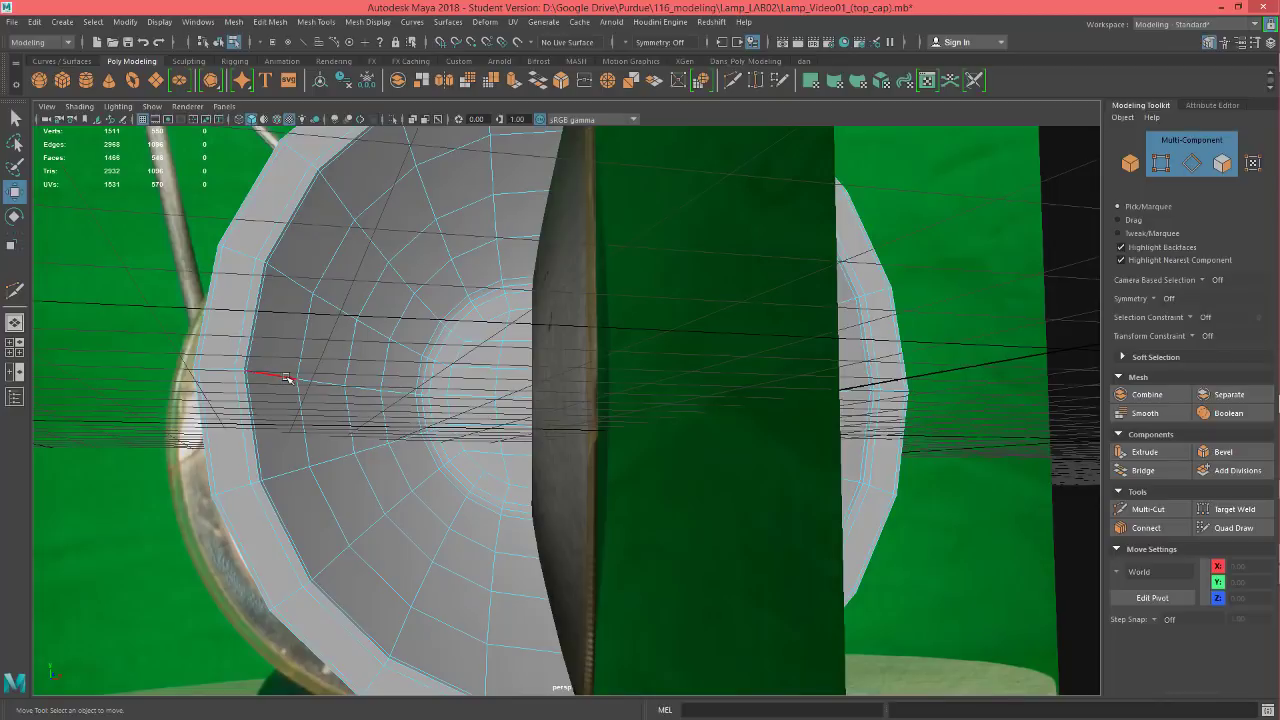
- Turn on the smooth mesh preview for the reflector and return it to object mode
key(3)
alt+drag(352, 406, 484, 421)
right_drag(641, 322, 690, 306)
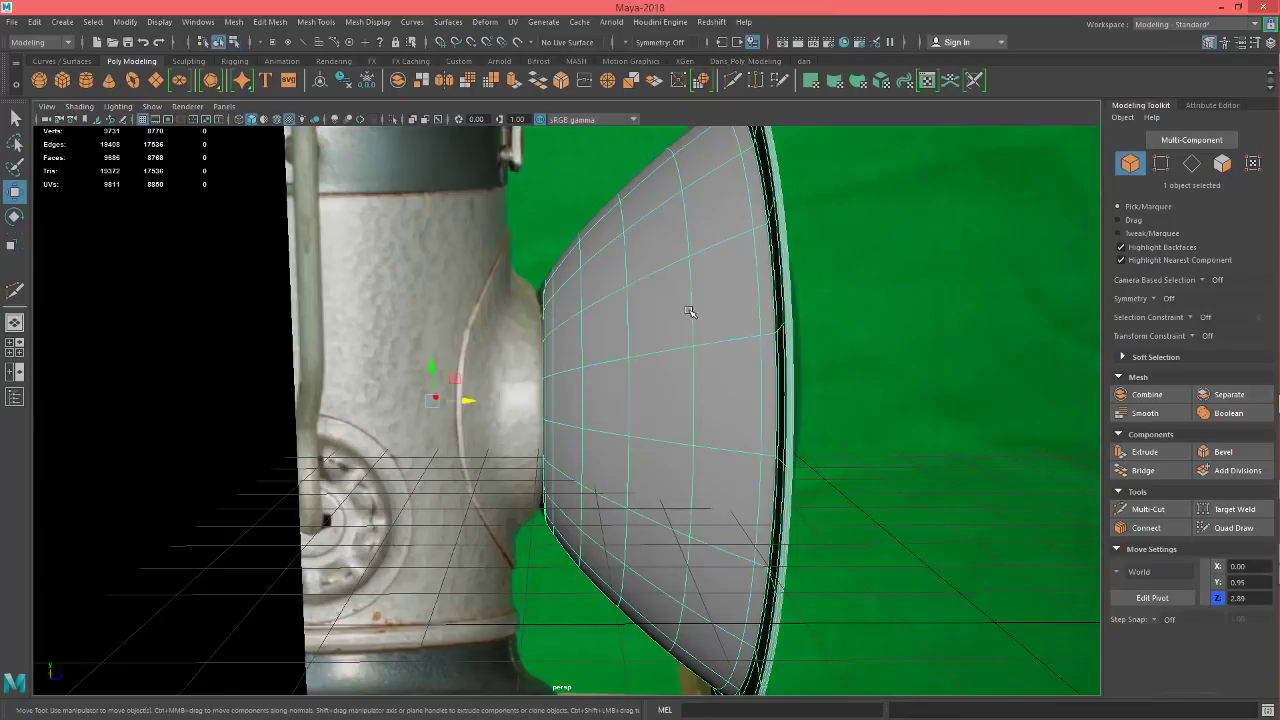
- Isolate the smoothed reflector, deselect it and hide the grid to check its surface and rim
key(ctrl+1)
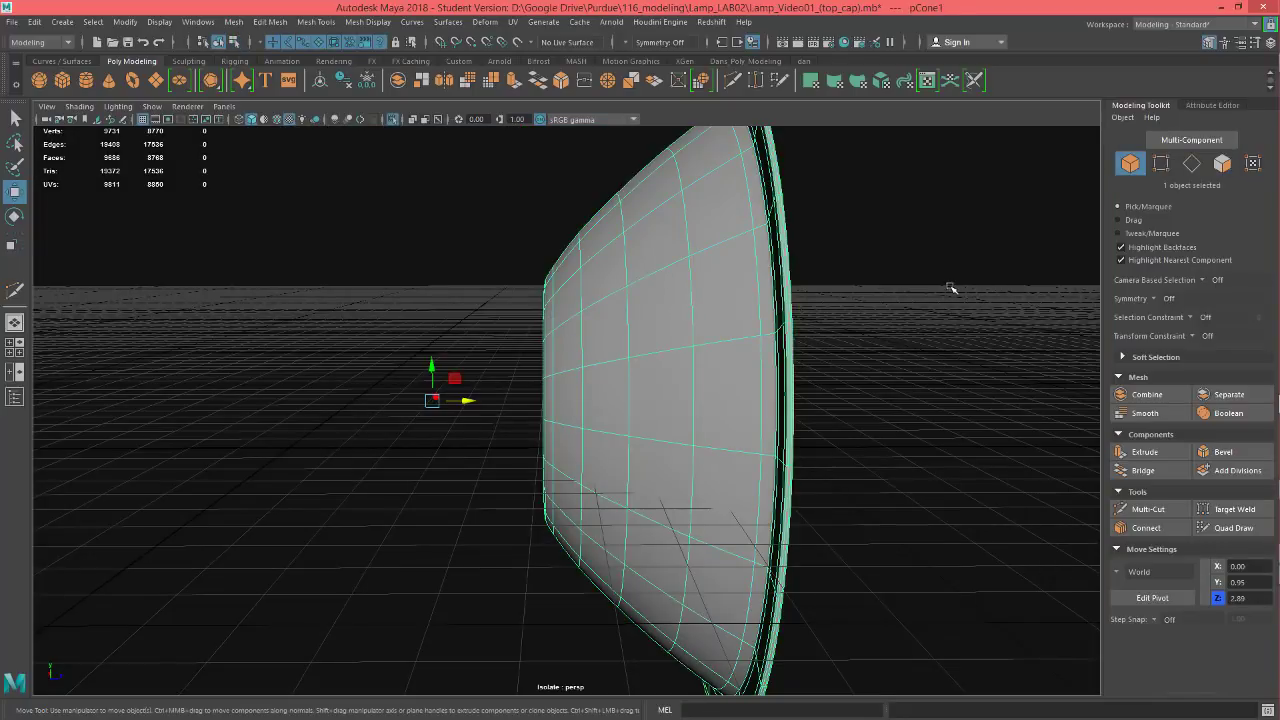
click(951, 288)
click(142, 119)
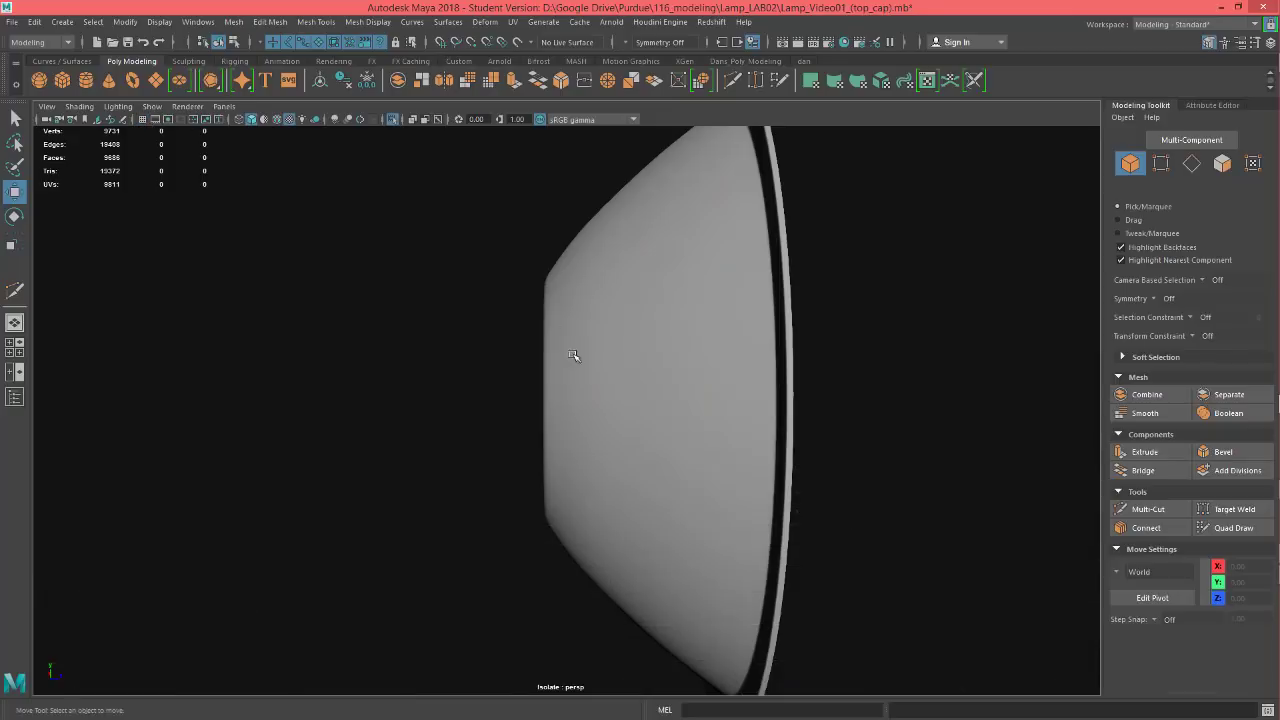
alt+drag(572, 355, 661, 354)
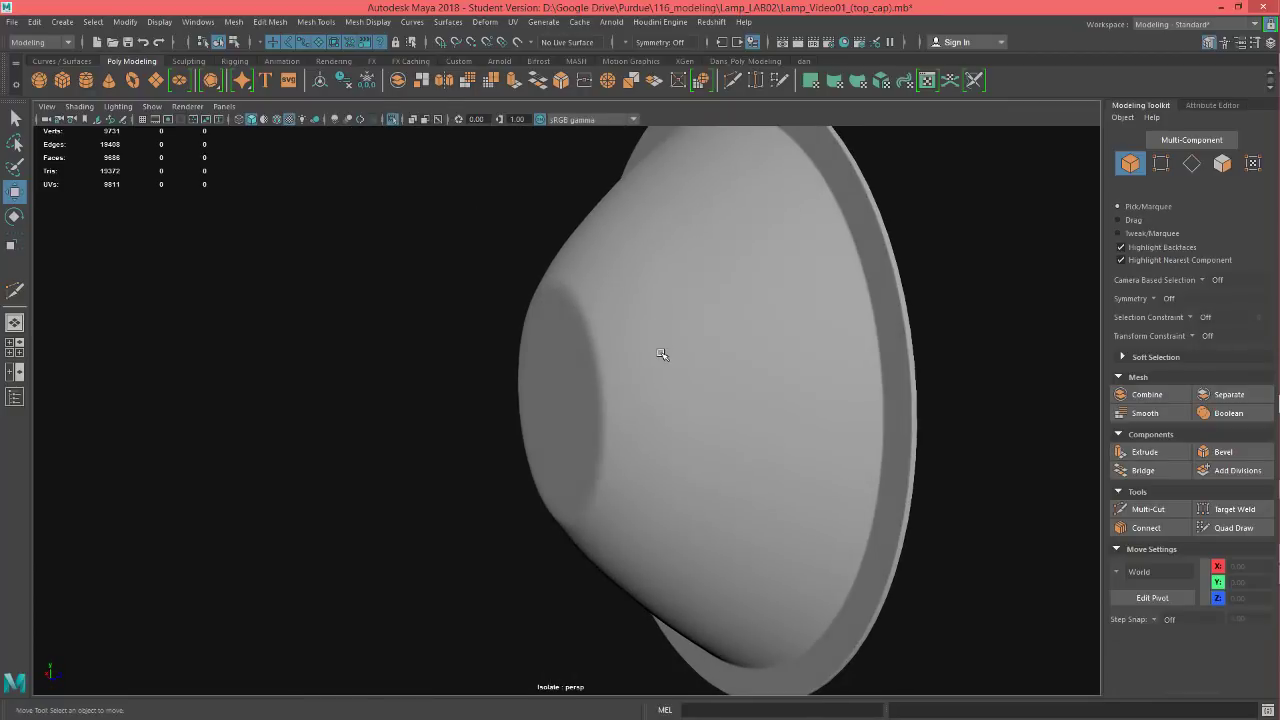
- Turn off the reflector's smooth mesh preview, frame it, and switch to face selection facing its interior
click(661, 354)
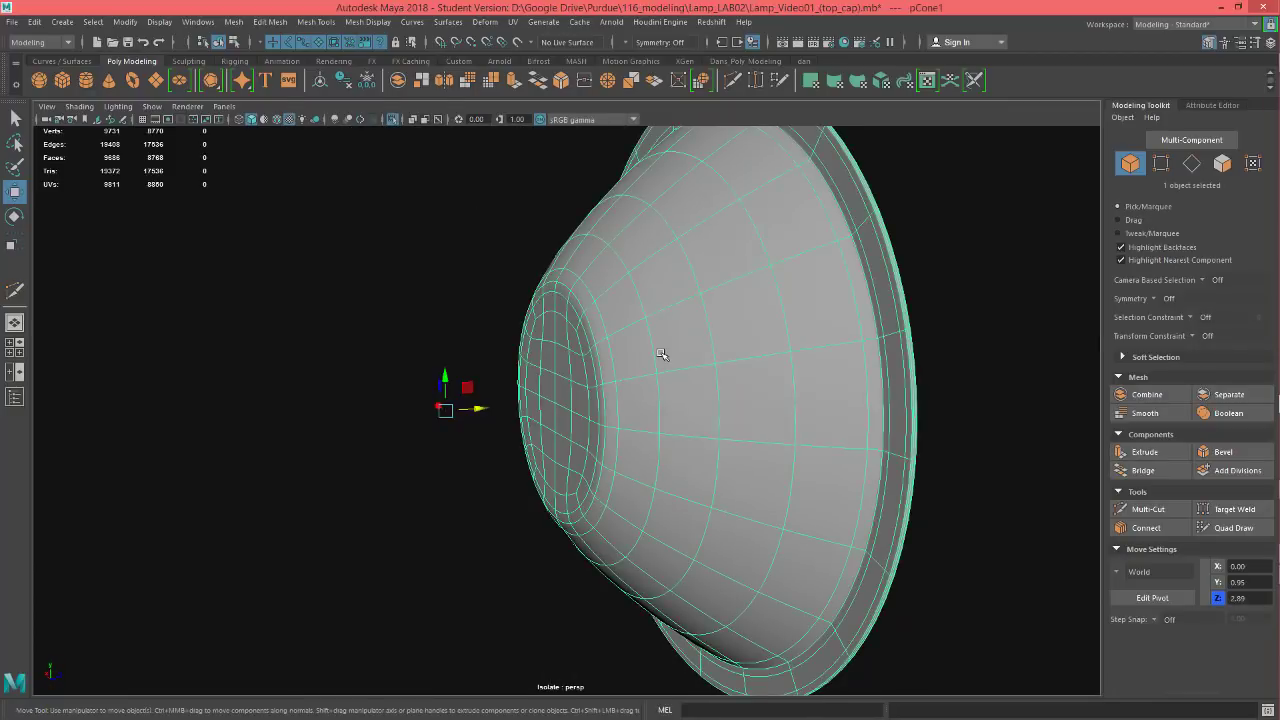
key(1)
key(f)
scroll(607, 450, up, 2)
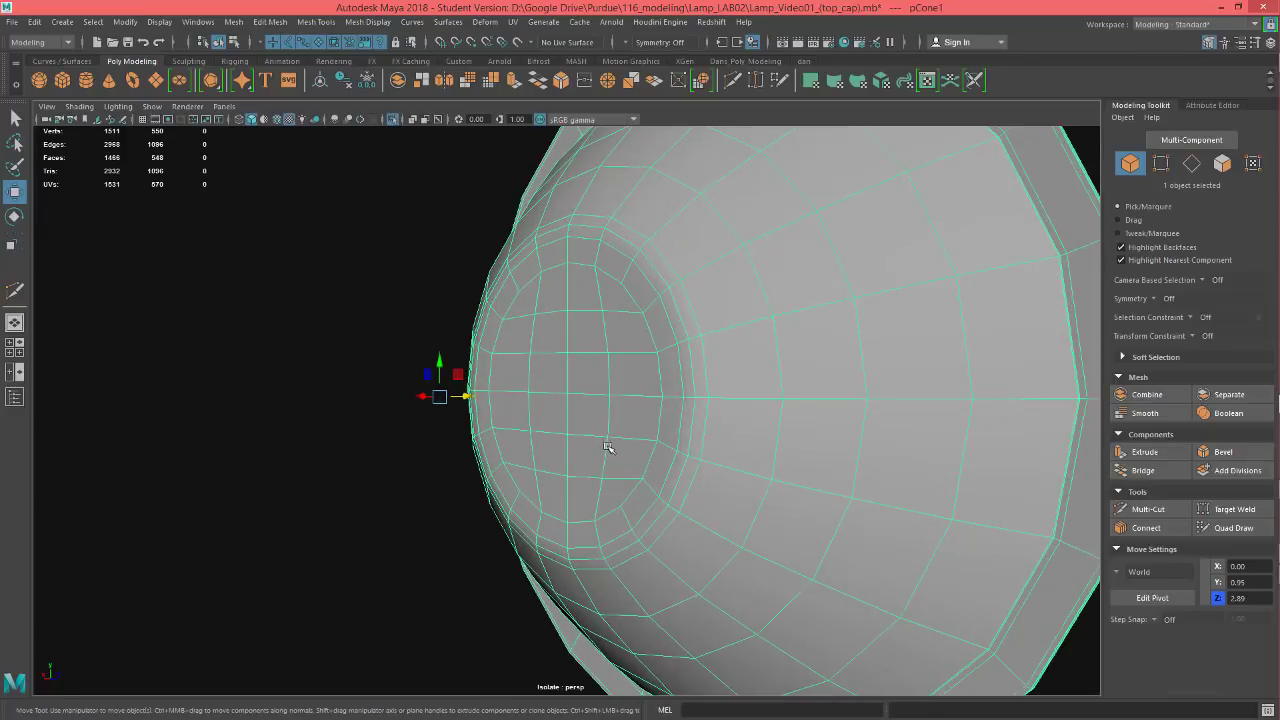
alt+drag(606, 443, 606, 380)
right_drag(645, 324, 643, 364)
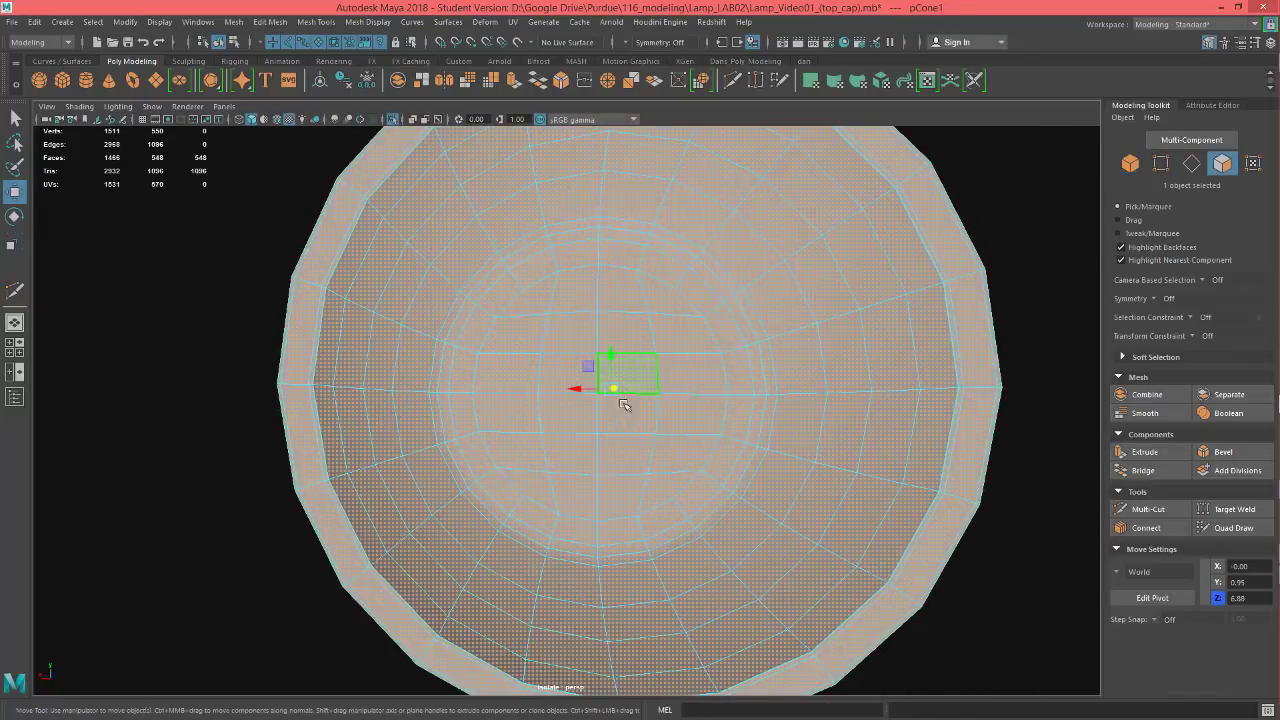
- Select the four central faces of the reflector's circular end cap
click(632, 405)
key(ctrl+z)
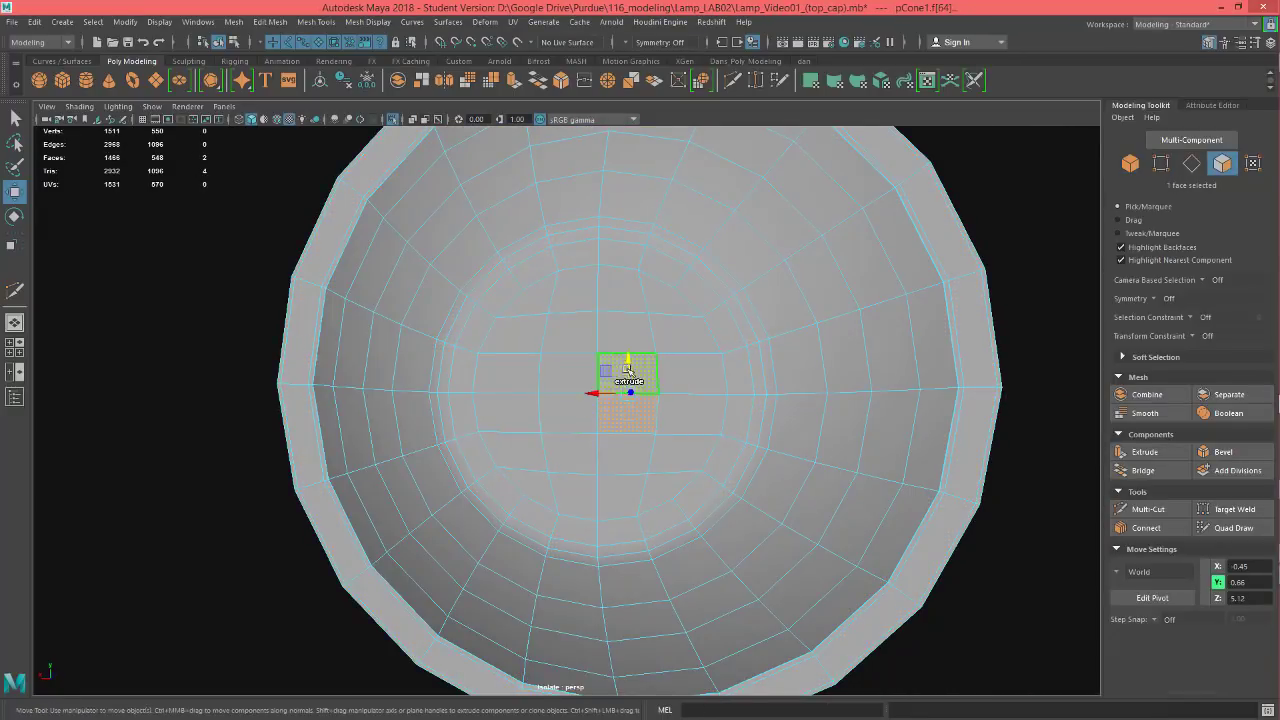
click(640, 375)
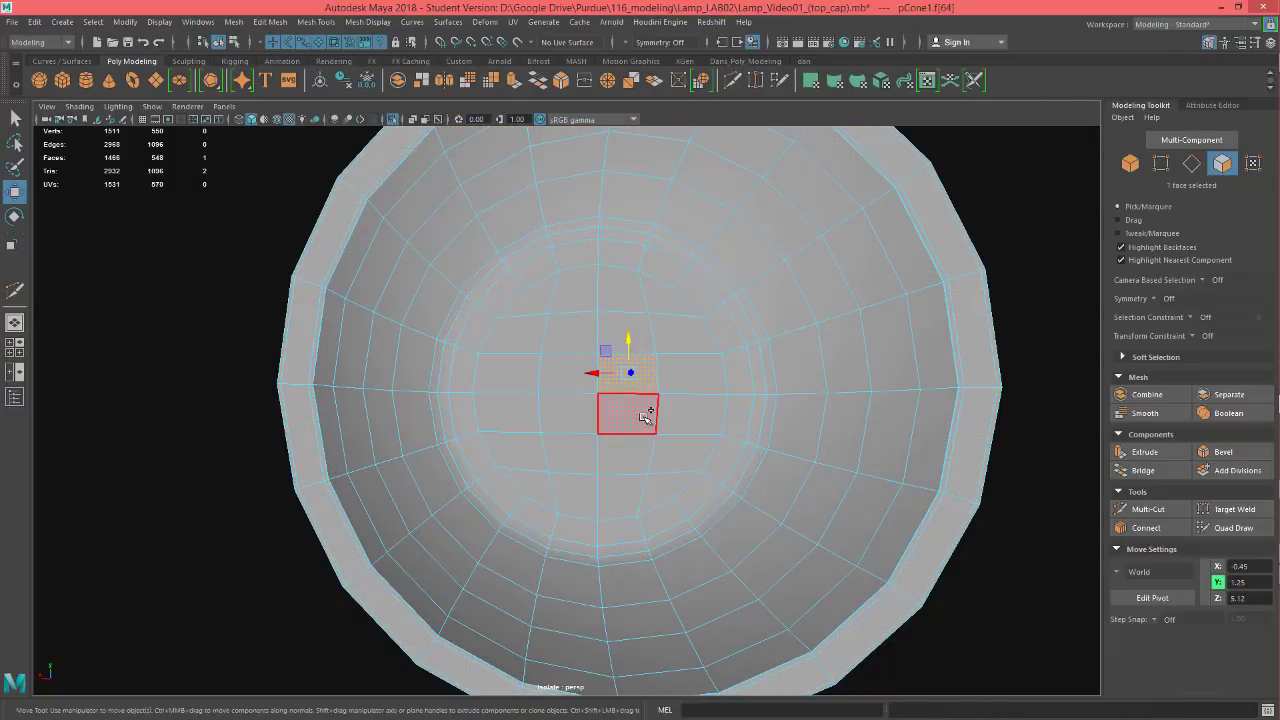
shift+click(645, 412)
shift+click(570, 415)
shift+click(565, 377)
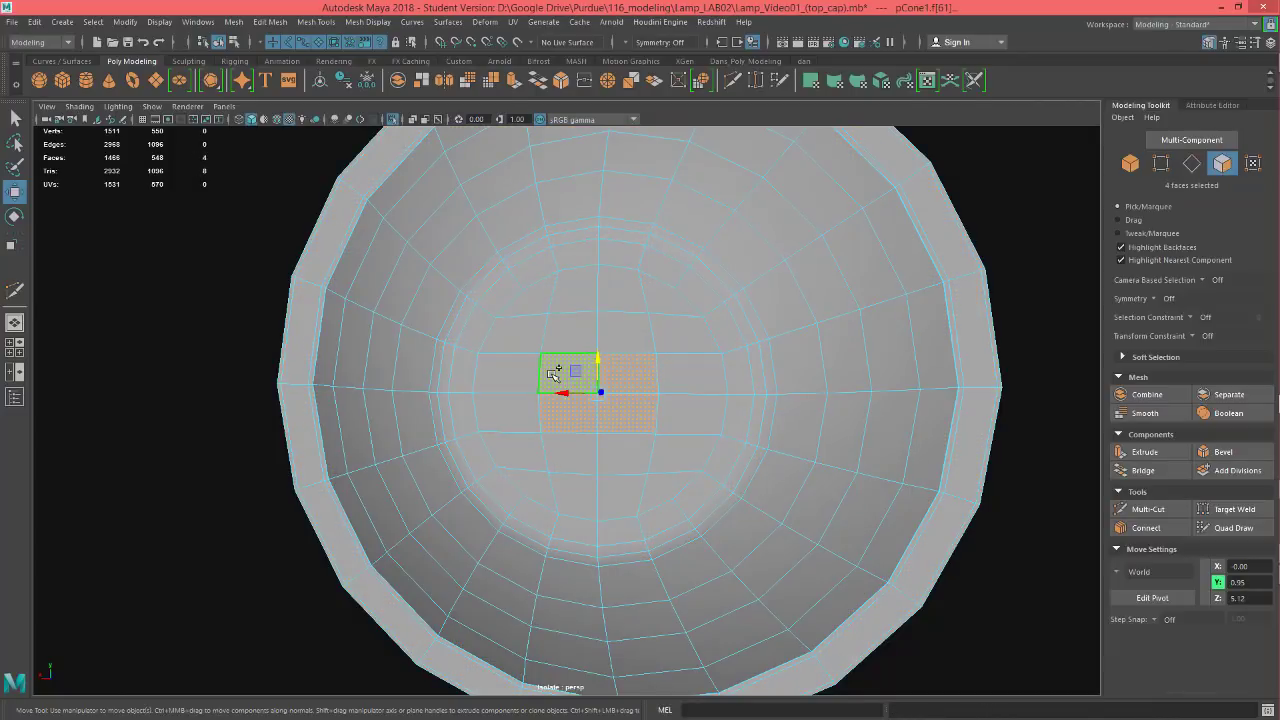
- Add the face pairs above and below the central four, and grow the selection twice to cover the circular end cap
alt+drag(766, 423, 595, 398)
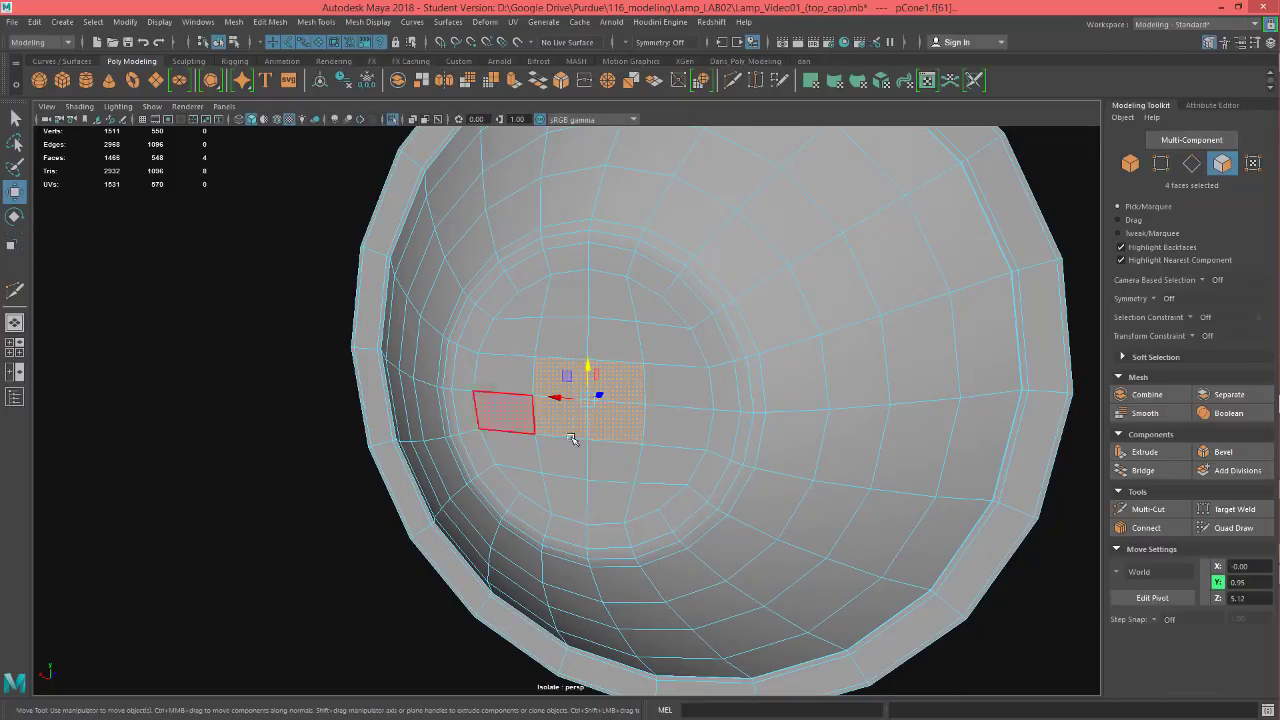
alt+drag(571, 434, 643, 450)
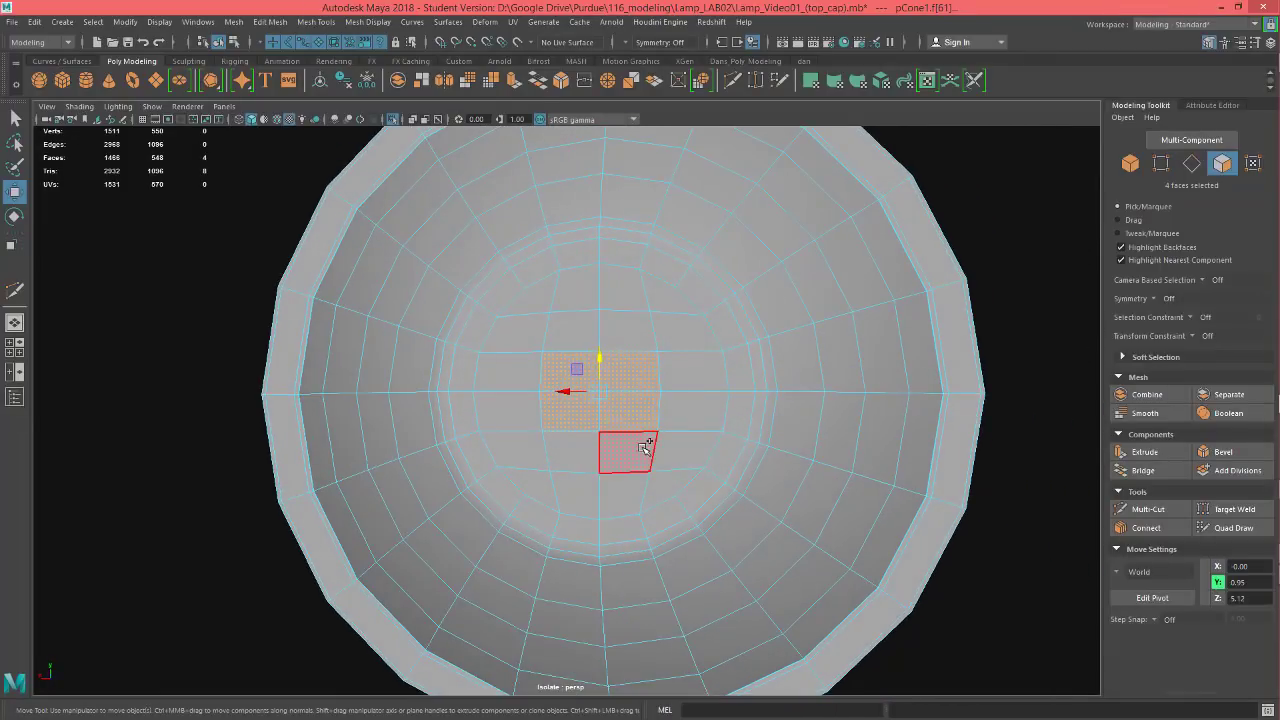
shift+click(645, 448)
shift+click(580, 450)
shift+click(580, 330)
shift+click(635, 328)
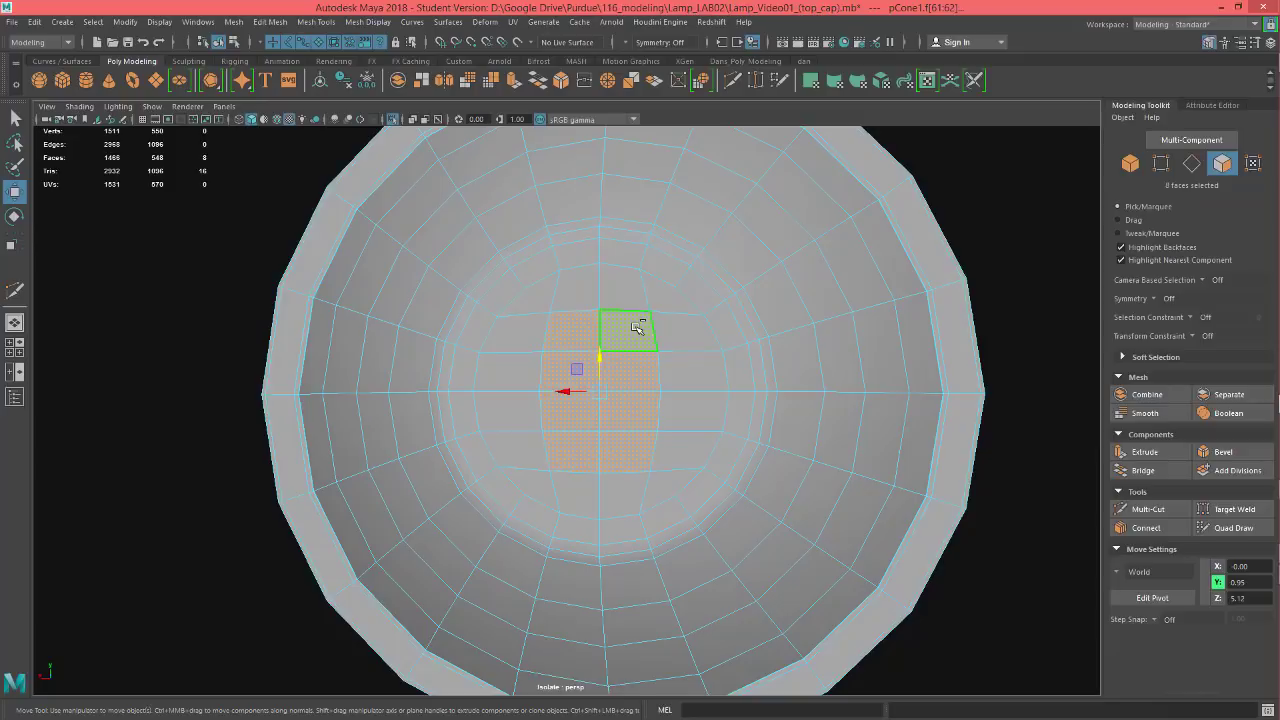
key(shift+period)
key(shift+period)
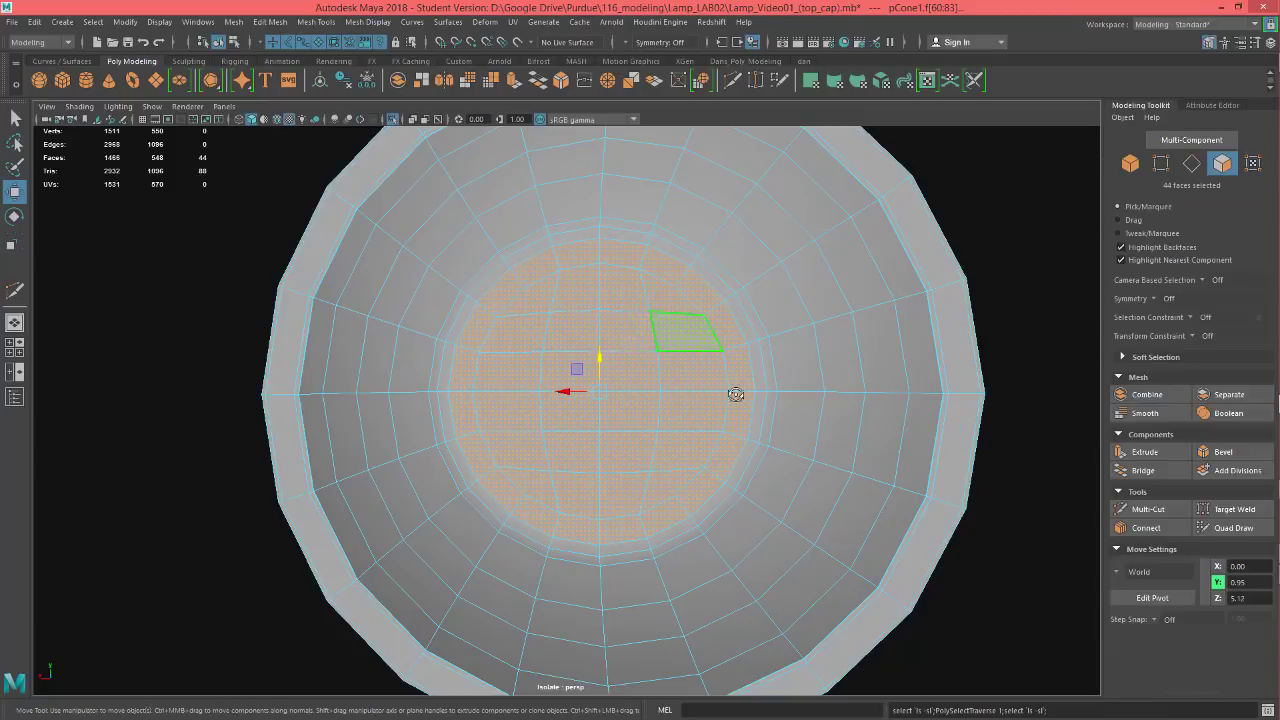
- Duplicate the selected end-cap faces as a separate disc, offset about 0.07 along local Z
alt+drag(737, 394, 668, 394)
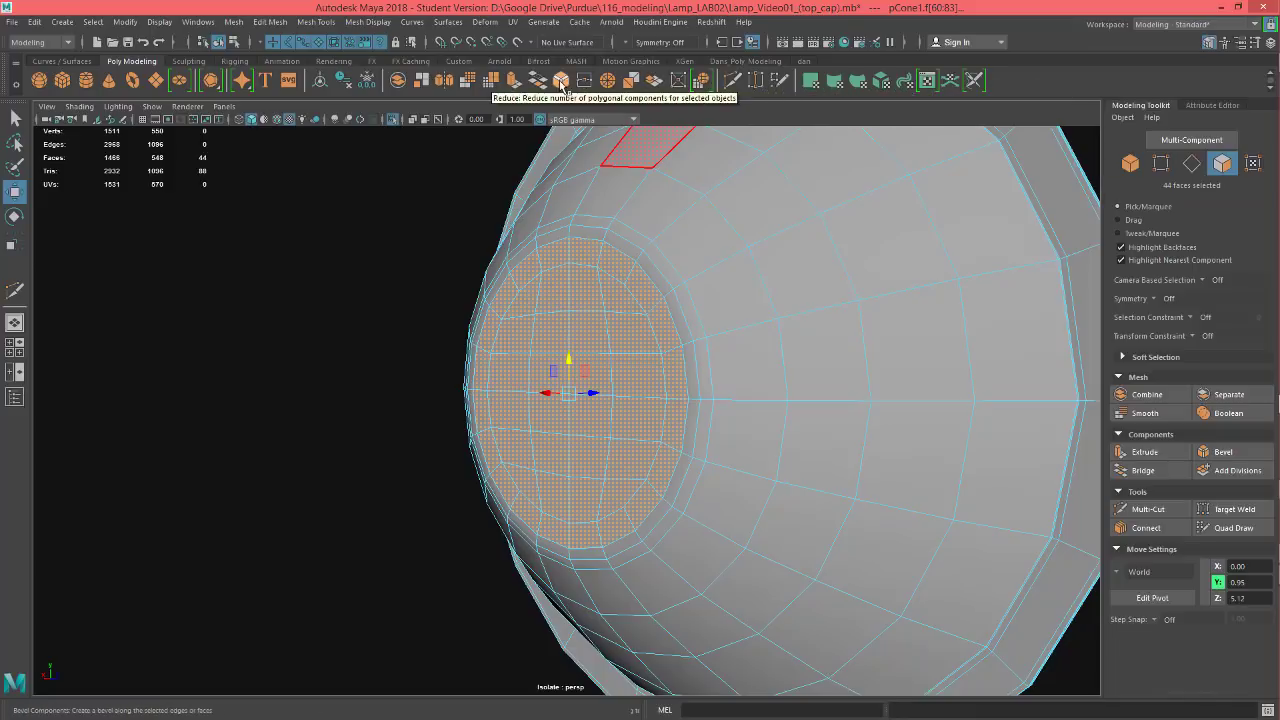
click(652, 82)
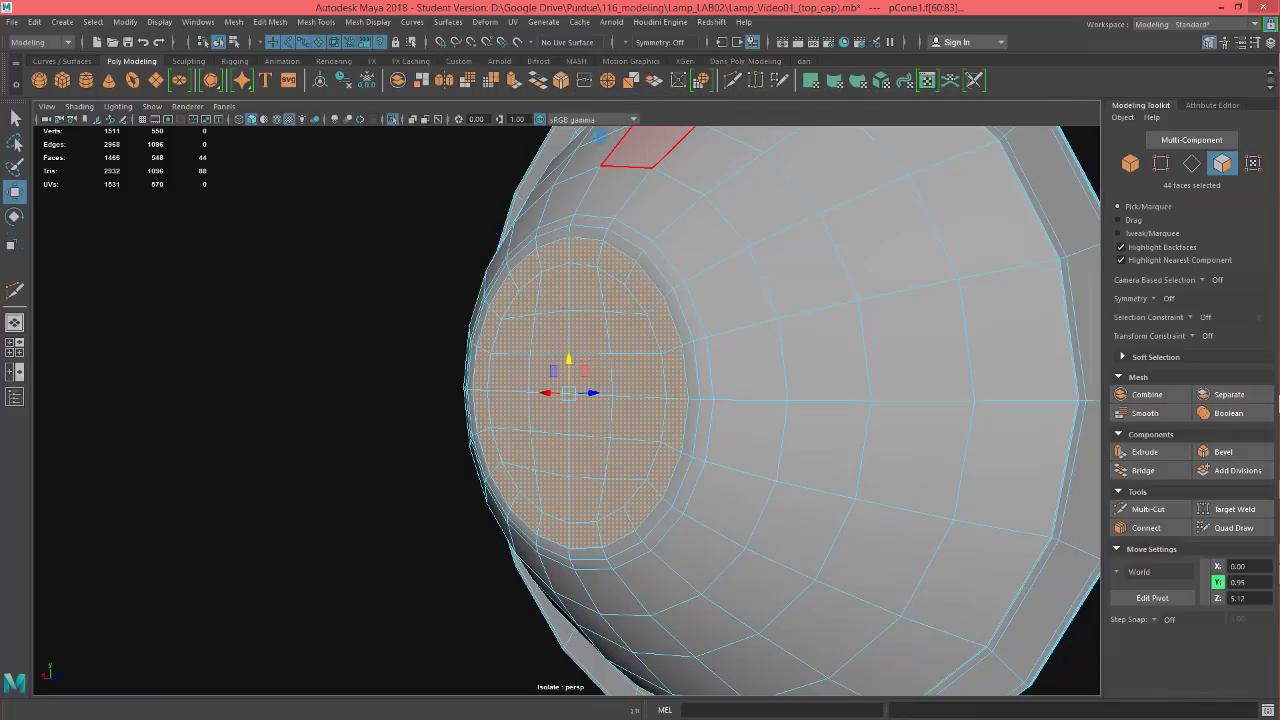
mouse_move(636, 377)
mouse_down()
mouse_move(571, 408)
mouse_move(528, 380)
mouse_up()
key(ctrl+z)
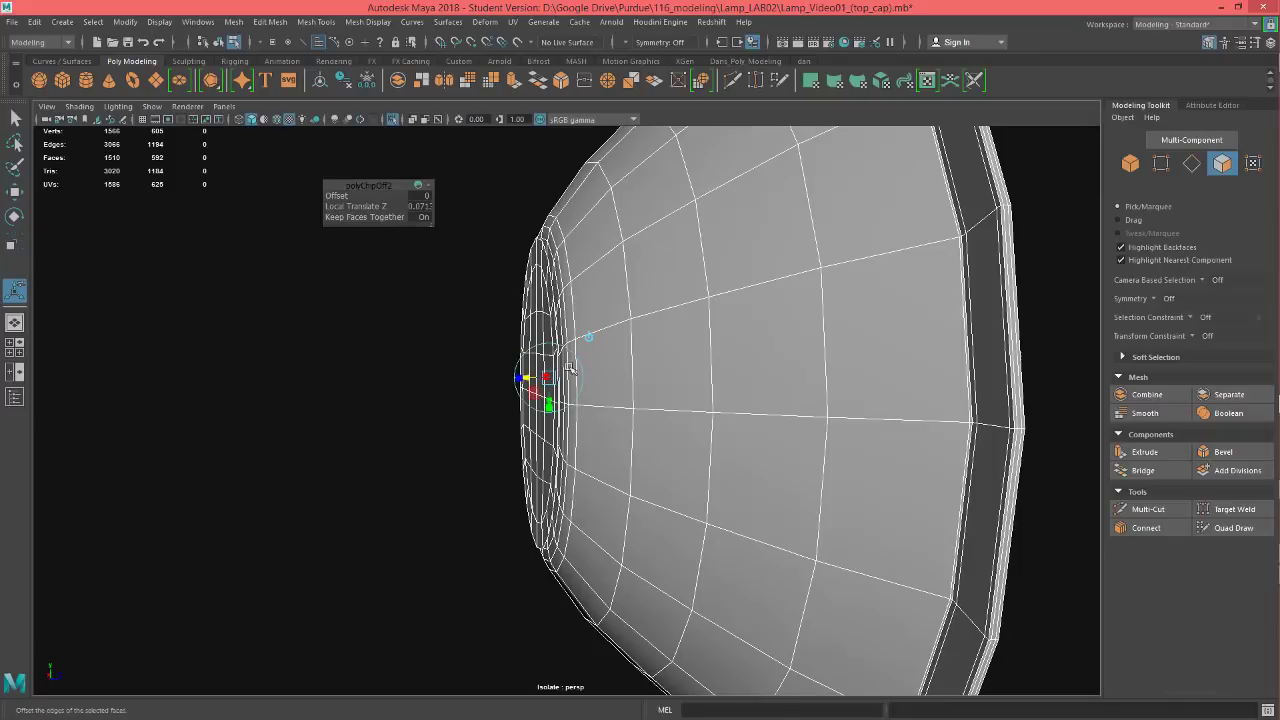
- Reverse the normals of the duplicated disc's faces and return the disc to object mode
right_drag(530, 320, 533, 331)
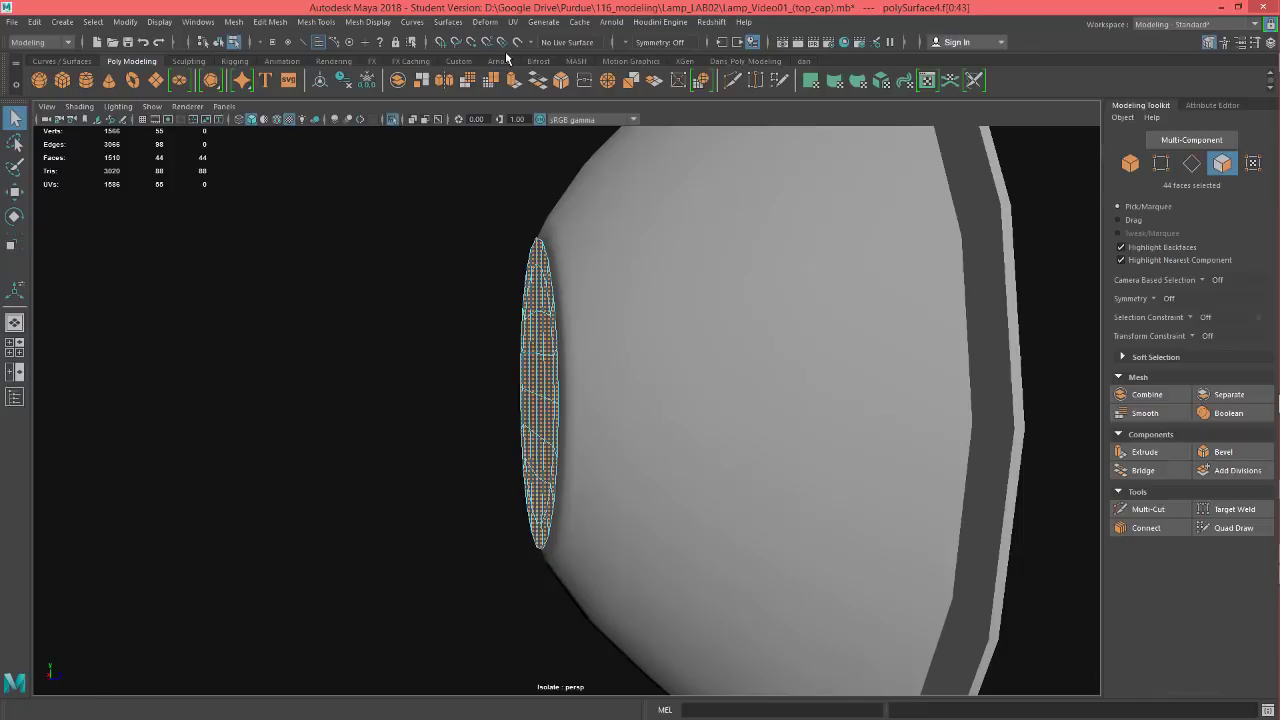
click(369, 22)
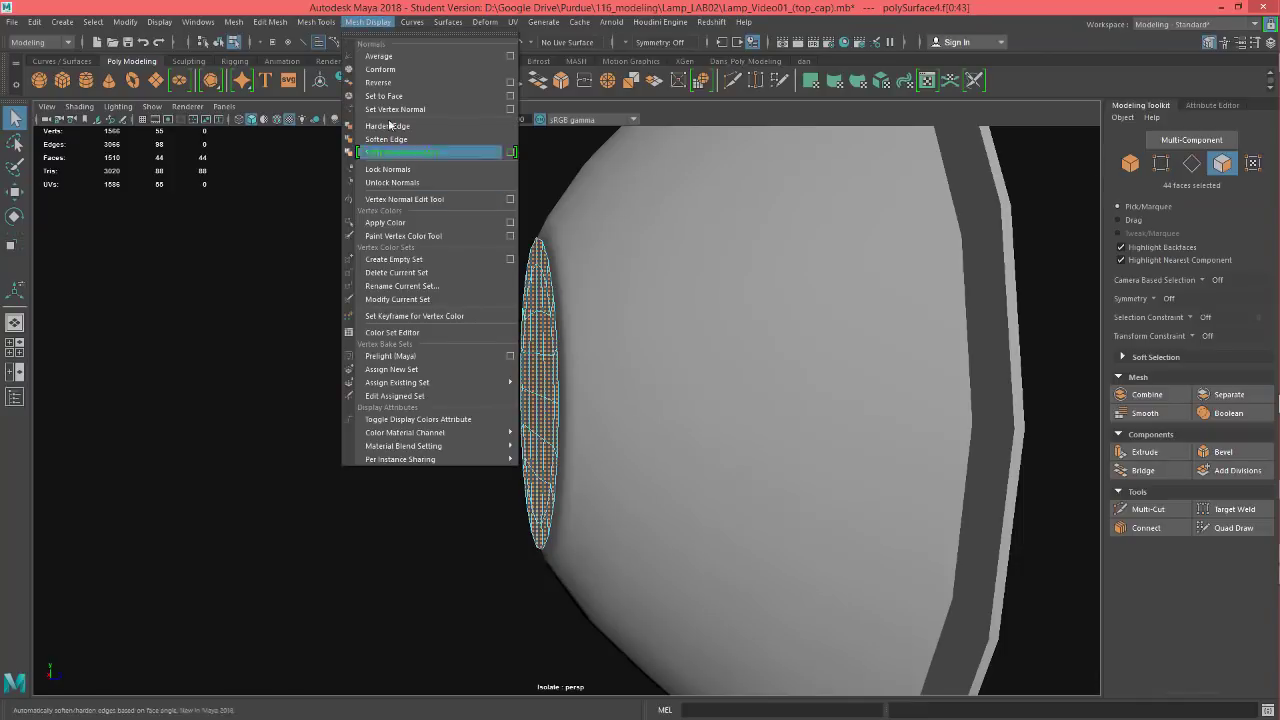
click(380, 82)
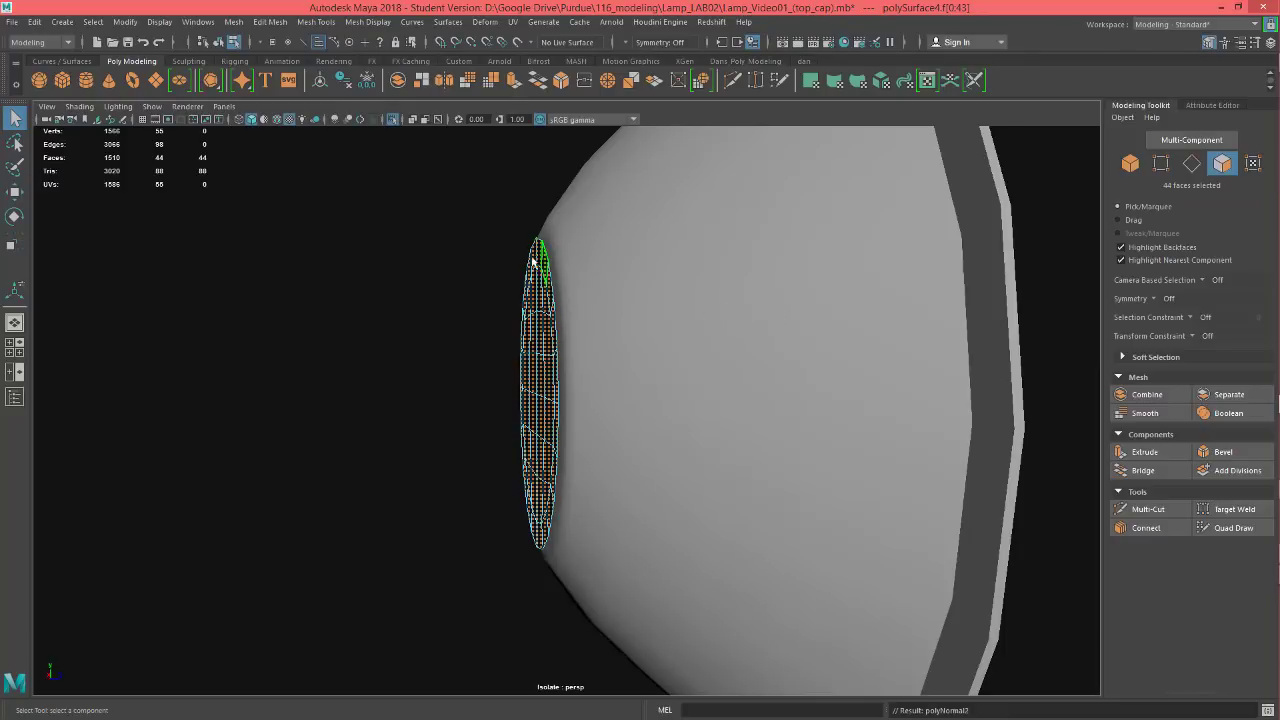
right_drag(533, 262, 580, 270)
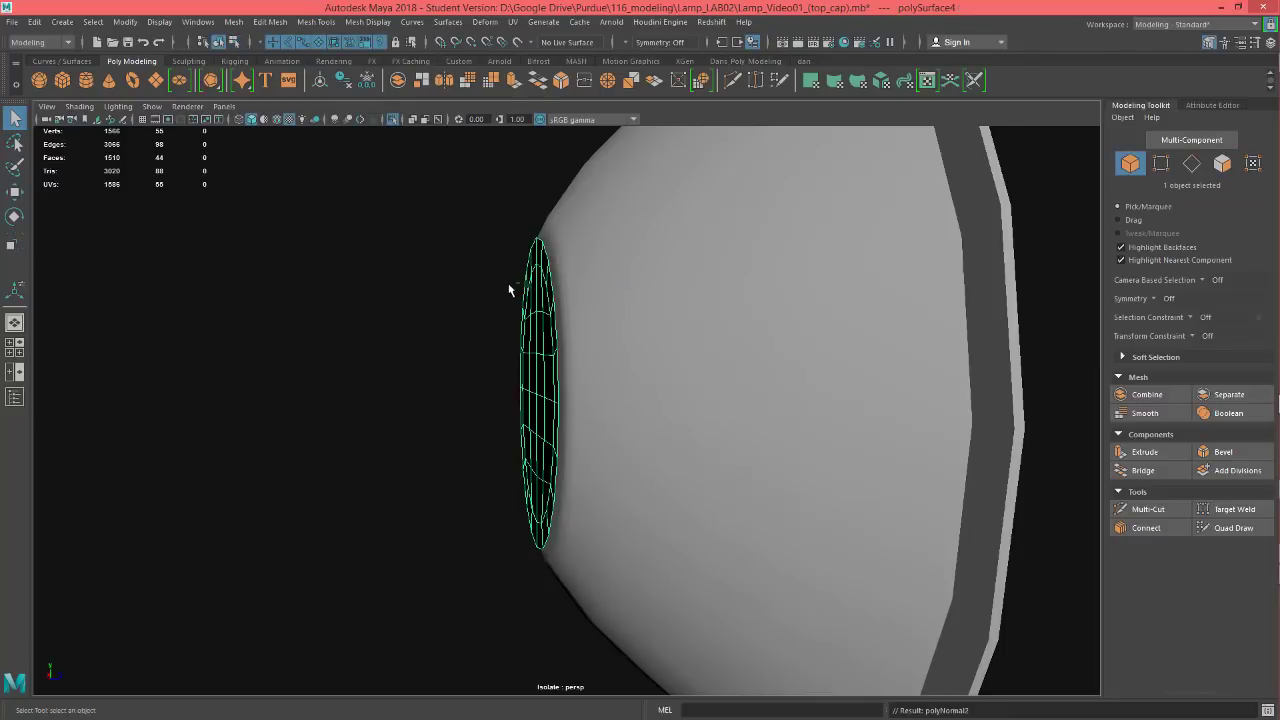
- Exit isolation and compare the disc with the lamp's neck in the left-view reference photo
key(ctrl+1)
scroll(497, 272, down, 3)
mouse_move(511, 328)
alt+mouse_down()
mouse_move(491, 332)
mouse_move(546, 341)
mouse_move(491, 313)
alt+mouse_up()
scroll(536, 338, up, 2)
key(space)
scroll(512, 310, down, 3)
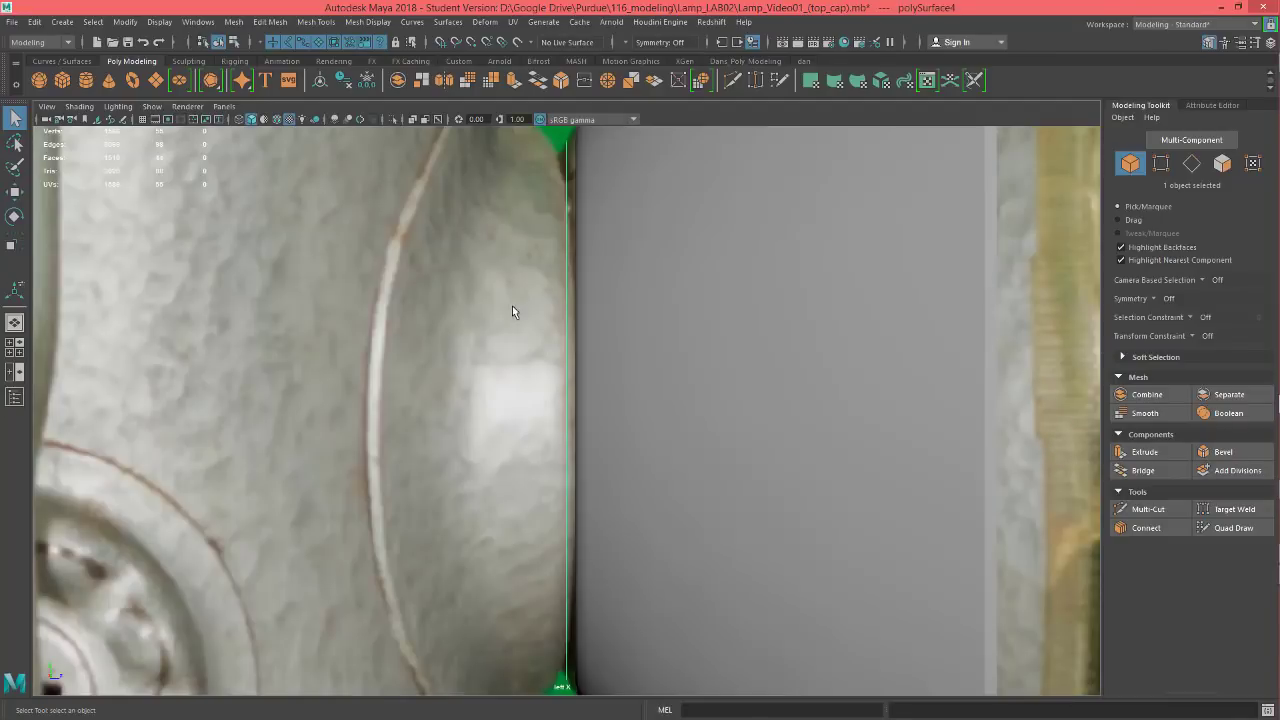
alt+middle_drag(571, 302, 555, 384)
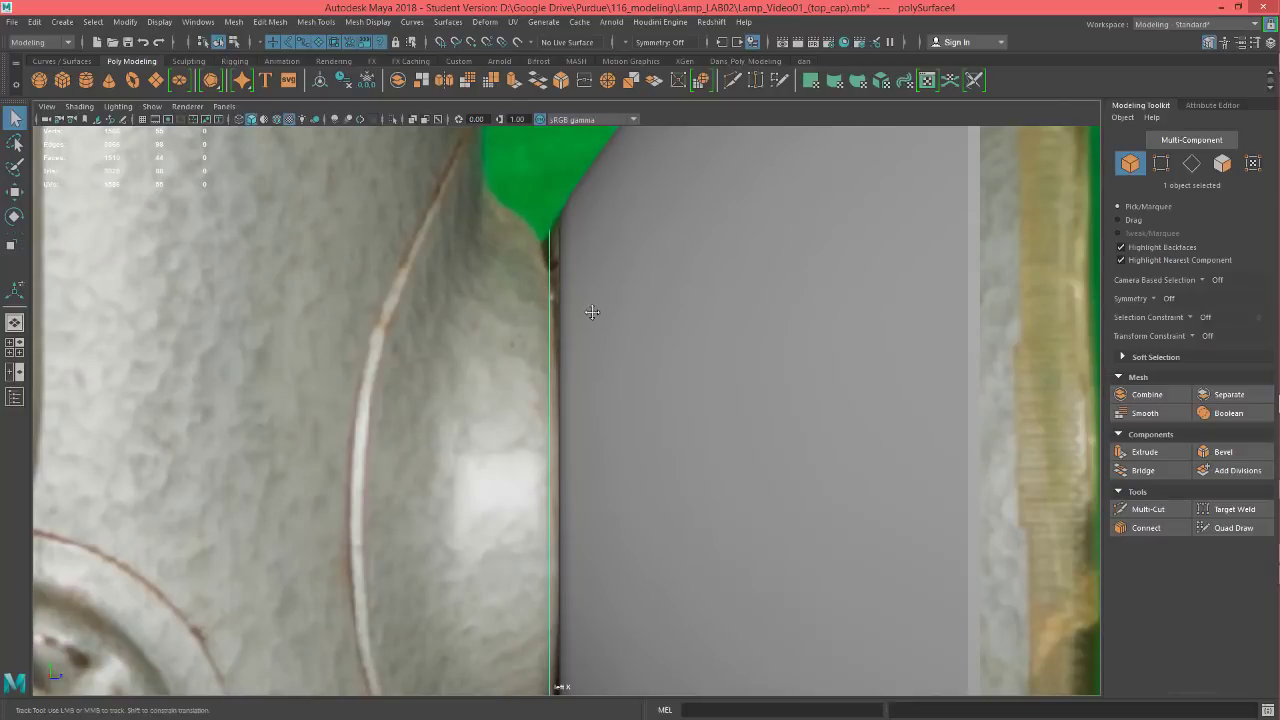
alt+middle_drag(590, 310, 587, 290)
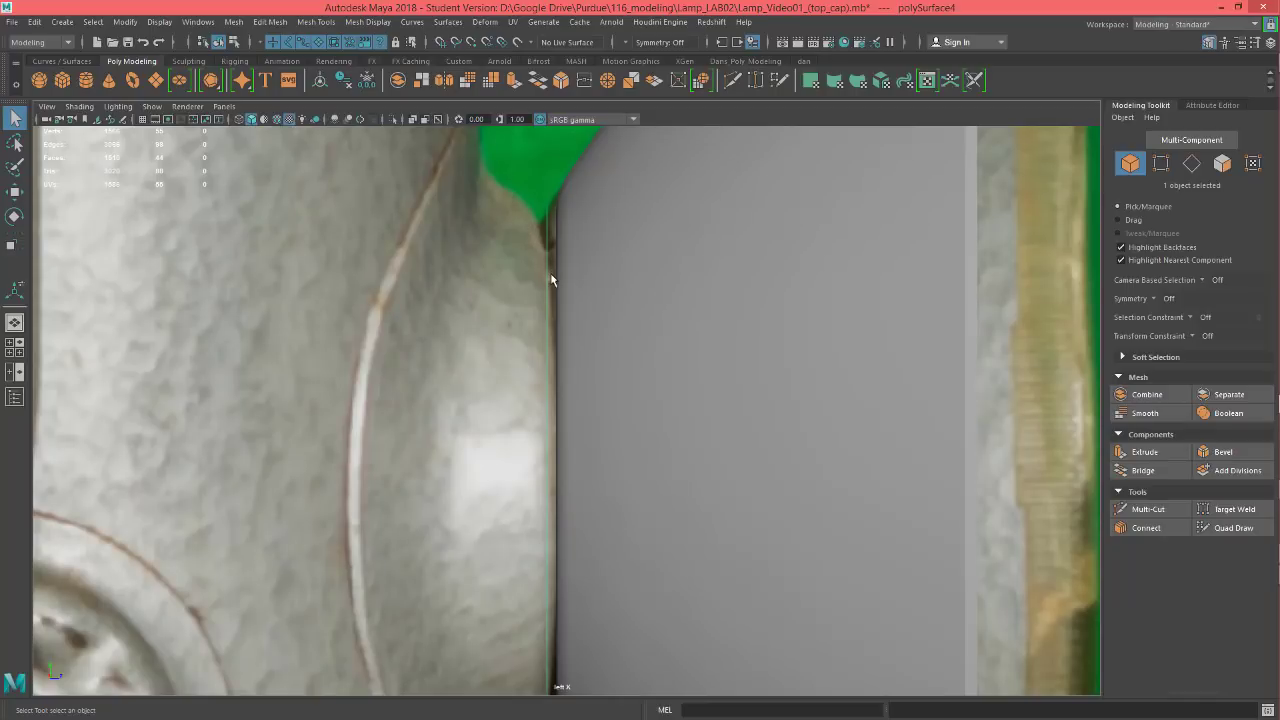
scroll(591, 298, down, 5)
alt+middle_drag(547, 394, 532, 301)
scroll(531, 313, up, 3)
scroll(531, 301, up, 2)
scroll(527, 216, up, 2)
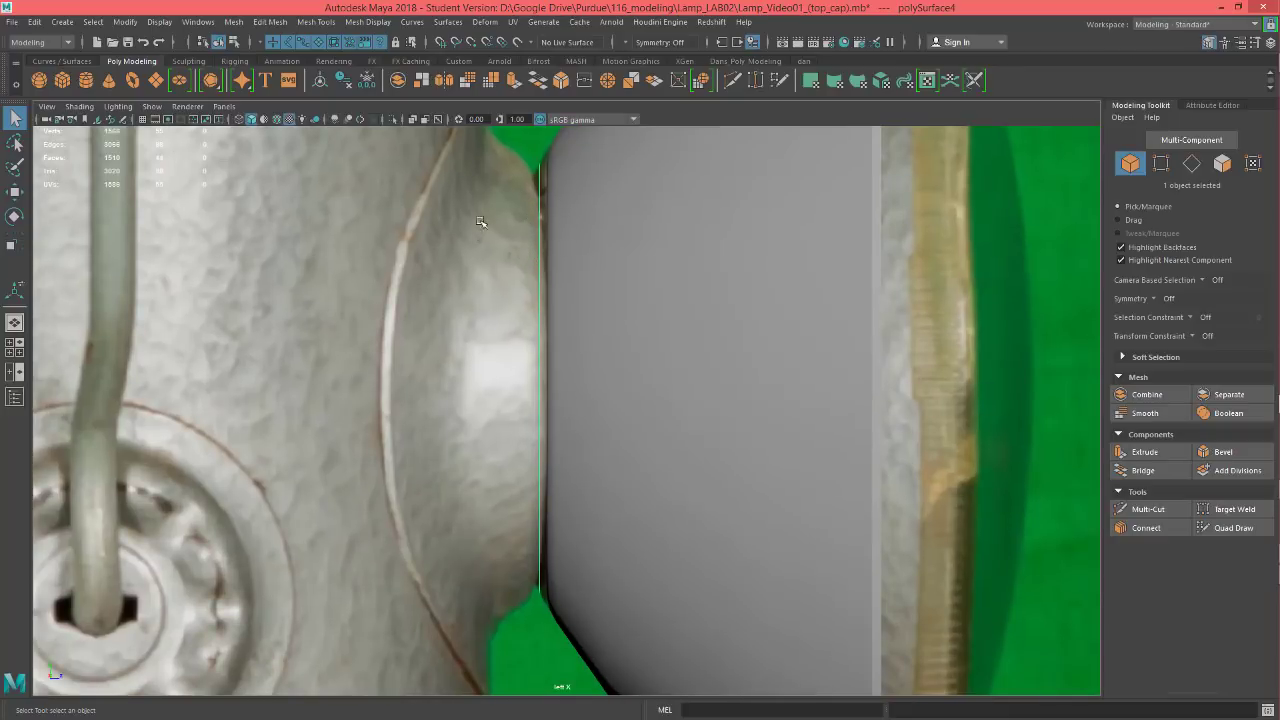
- Center the disc's pivot and scale the disc uniformly to 1.04 against the neck in the reference photo
key(r)
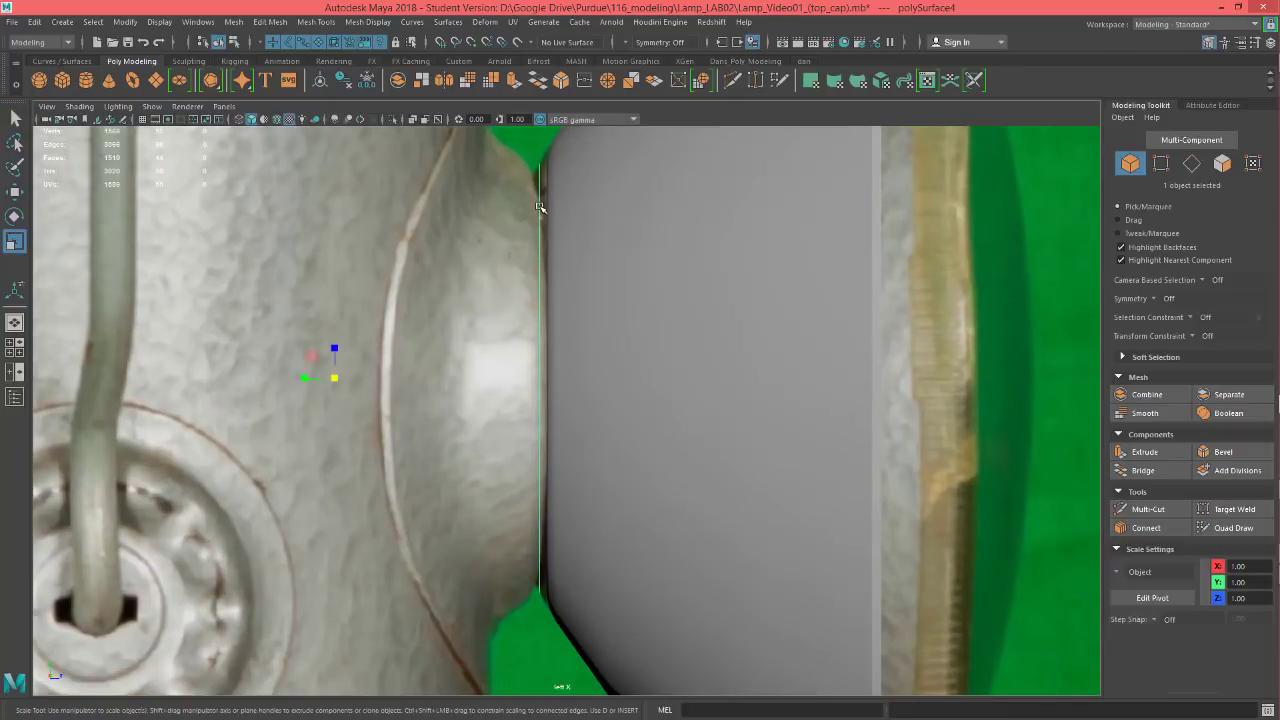
click(367, 80)
click(320, 82)
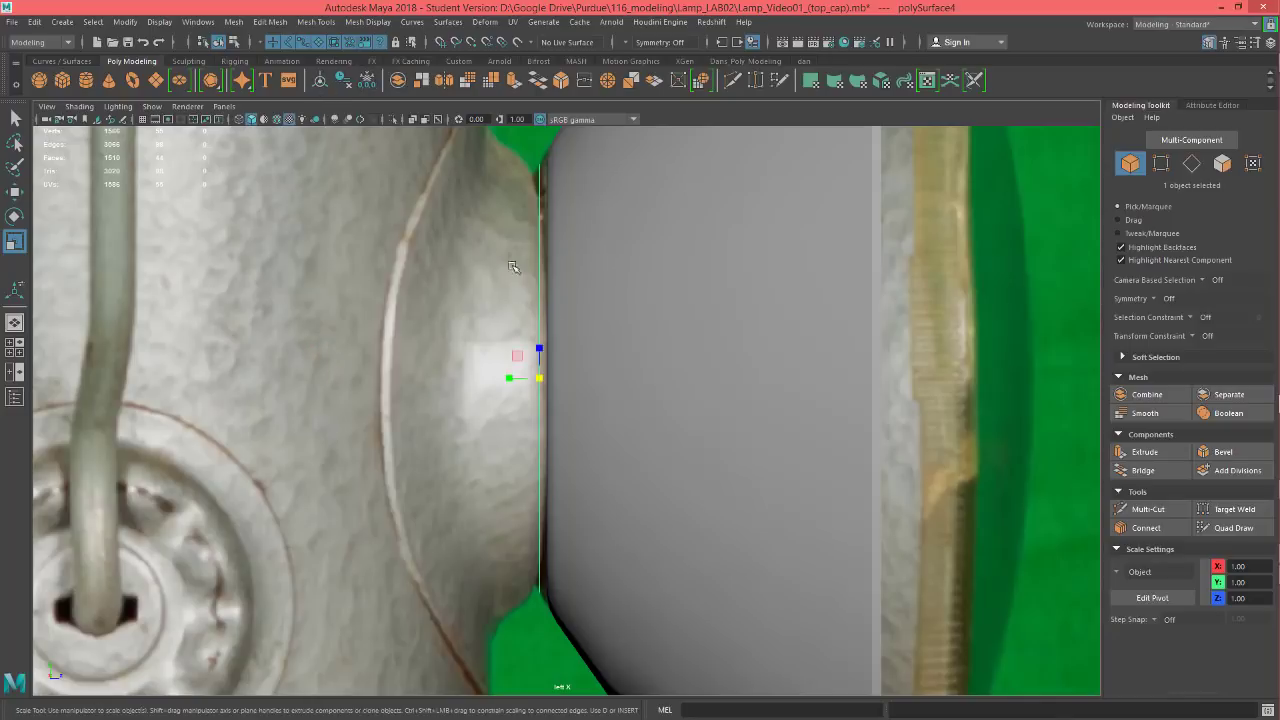
click(542, 379)
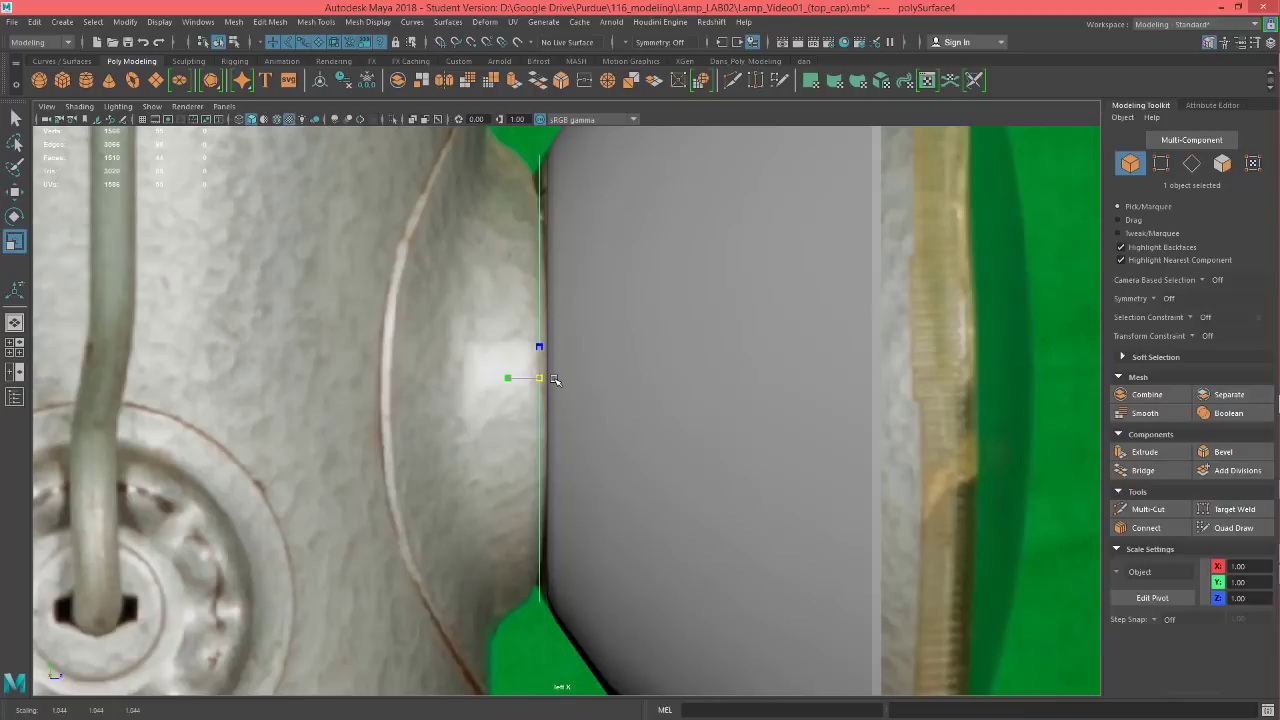
drag(554, 379, 555, 379)
scroll(614, 371, down, 5)
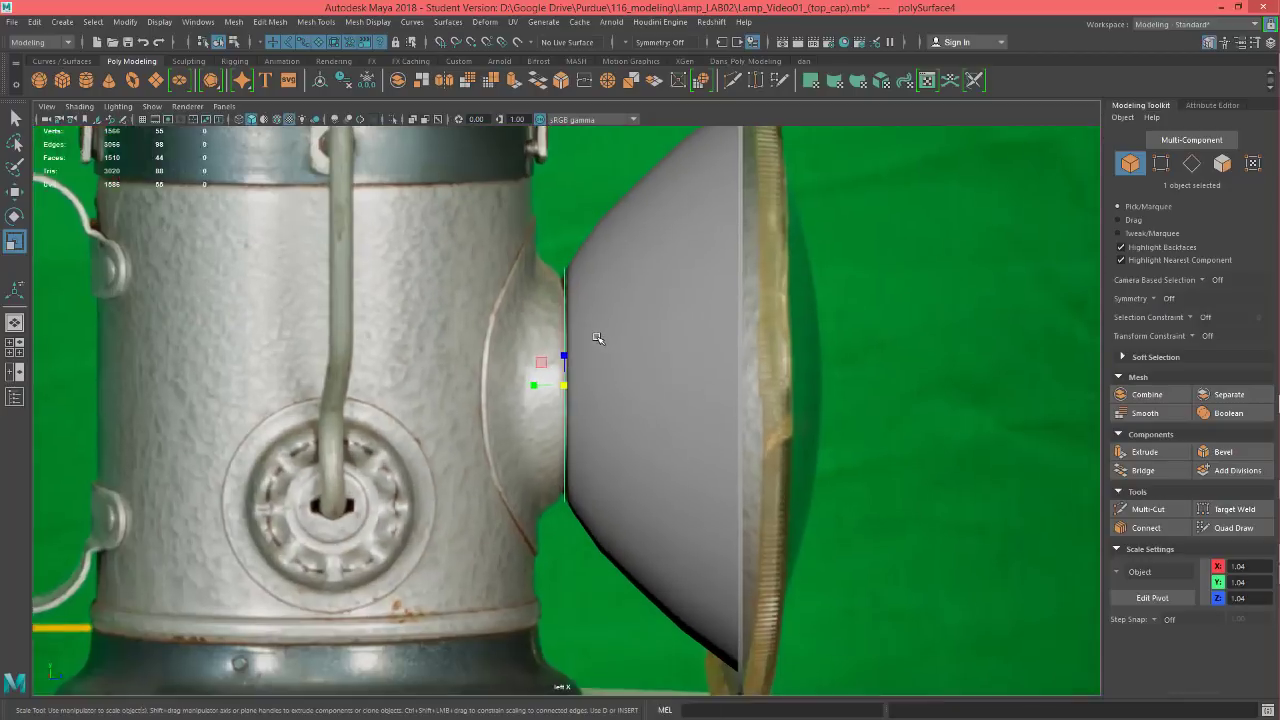
- Switch the disc to edge selection
key(F10)
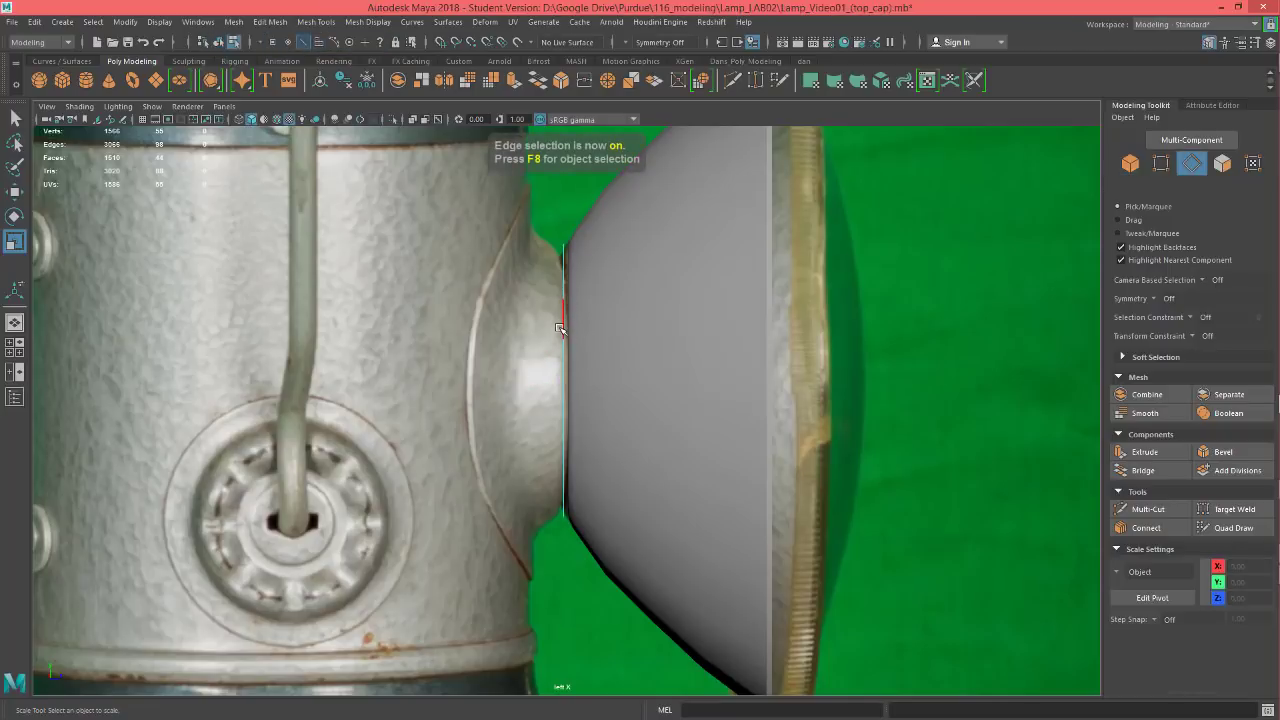